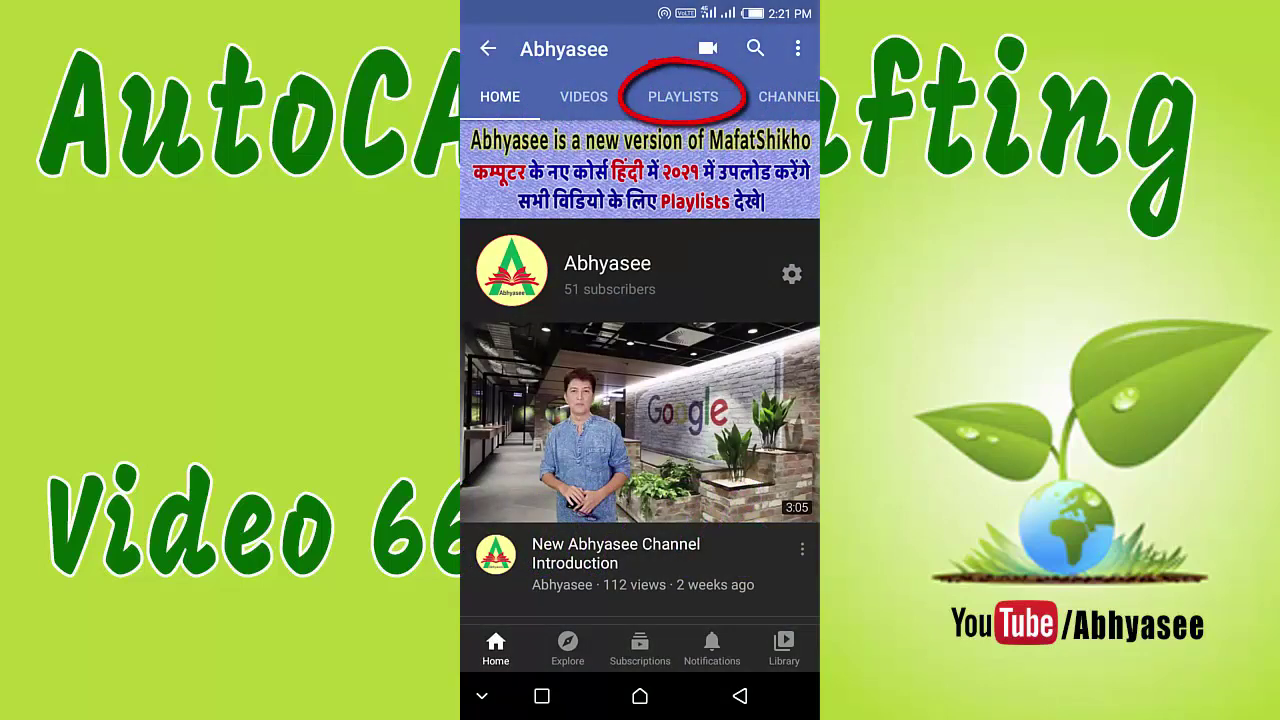
# Open the '01. Computer Basics' playlist from the channel's playlists and scroll through its videos
pyautogui.click(683, 96)
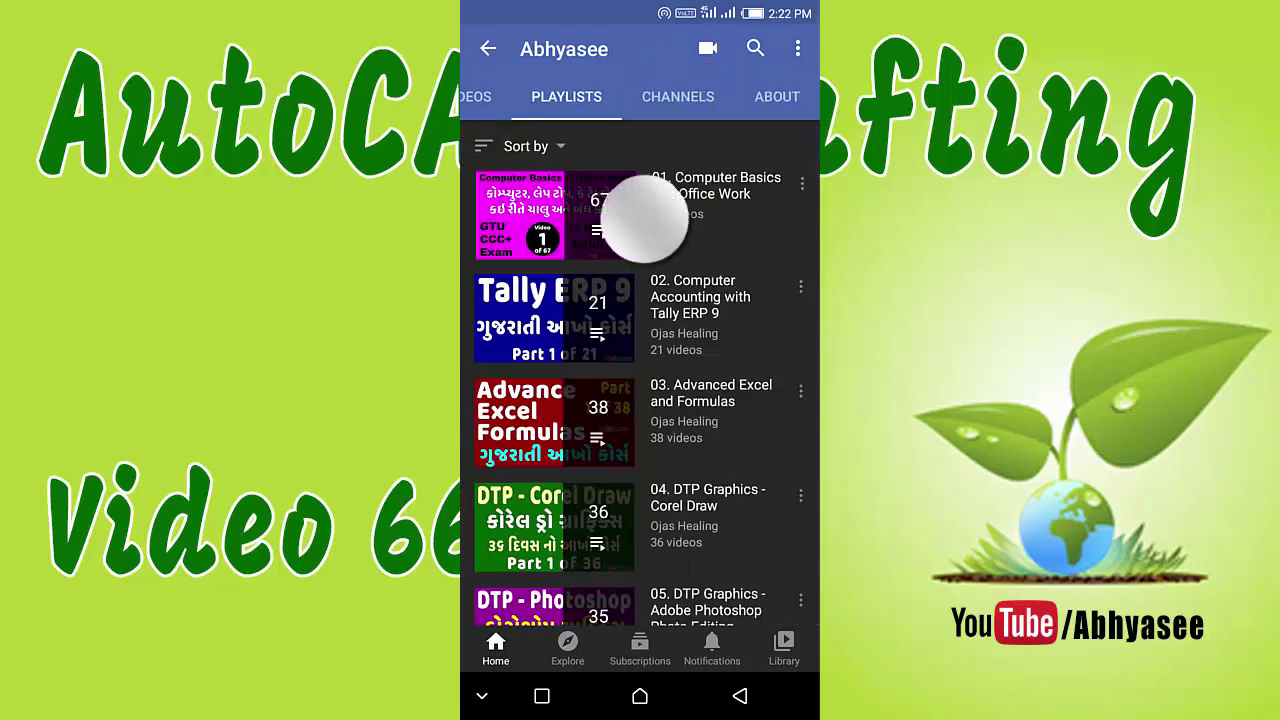
pyautogui.click(645, 220)
pyautogui.scroll(-5, 640, 400)
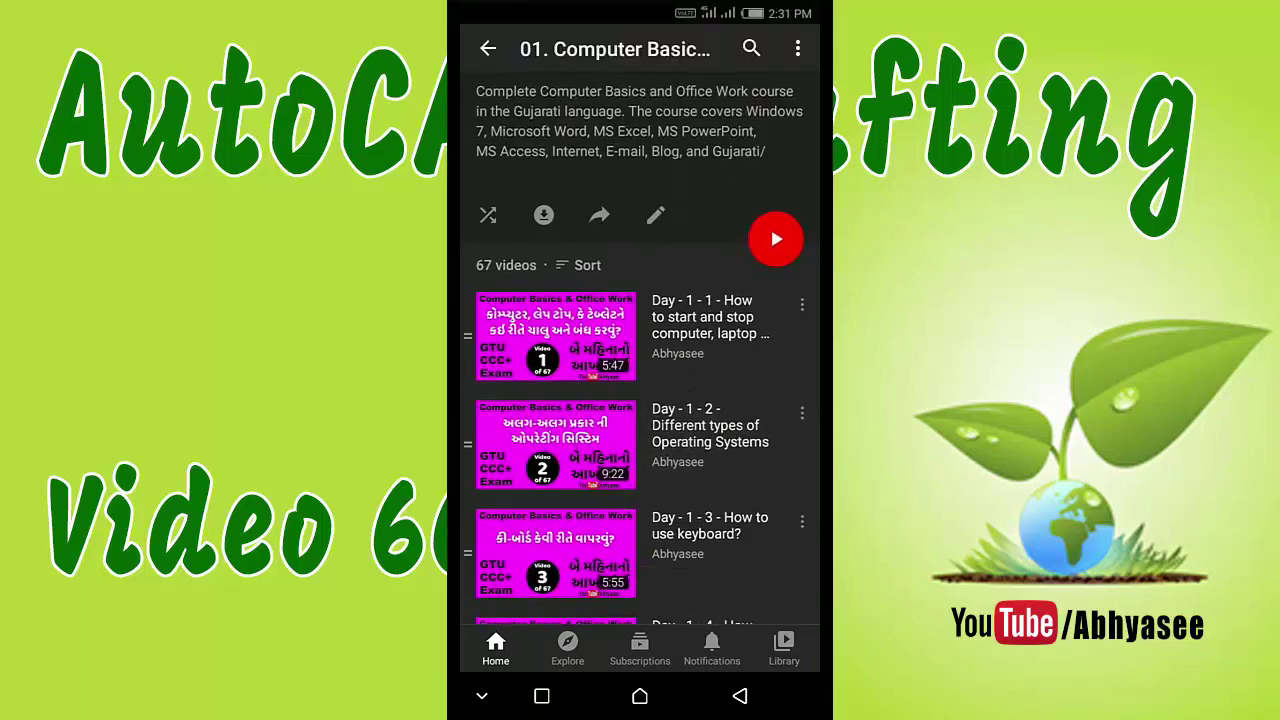
pyautogui.scroll(-1, 640, 400)
pyautogui.scroll(-1, 640, 400)
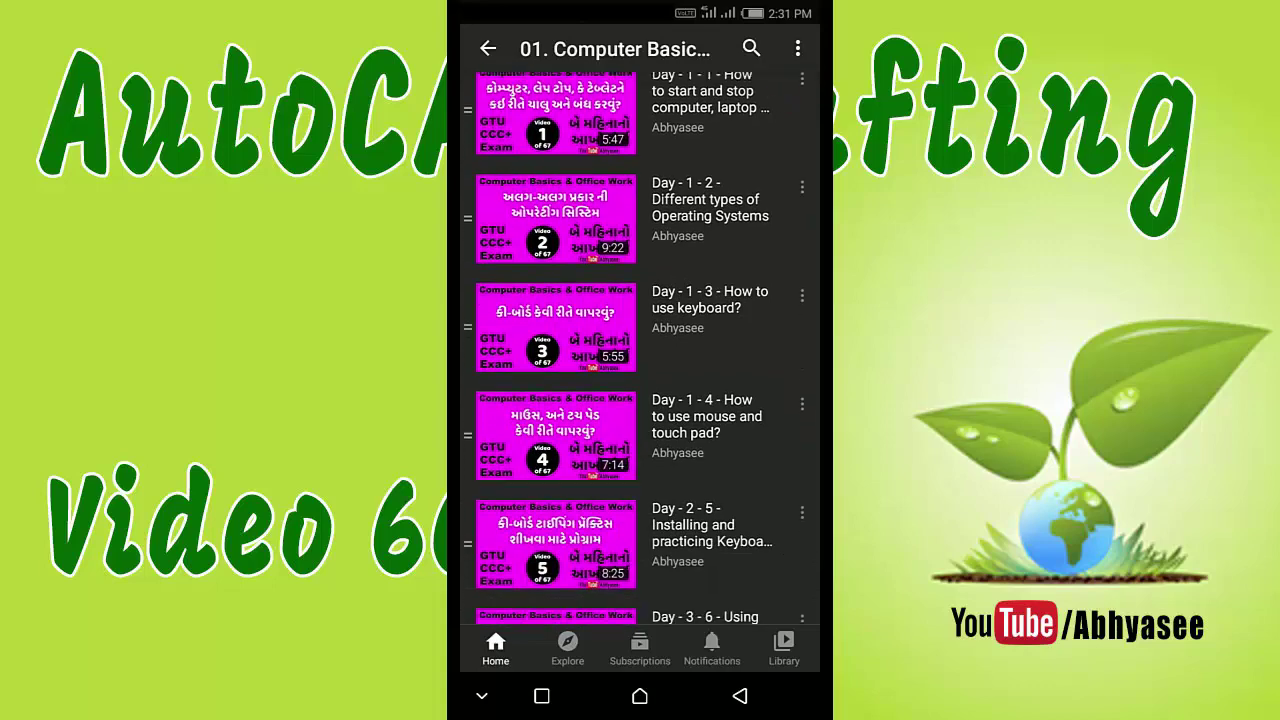
pyautogui.scroll(-1, 640, 400)
pyautogui.scroll(-1, 640, 400)
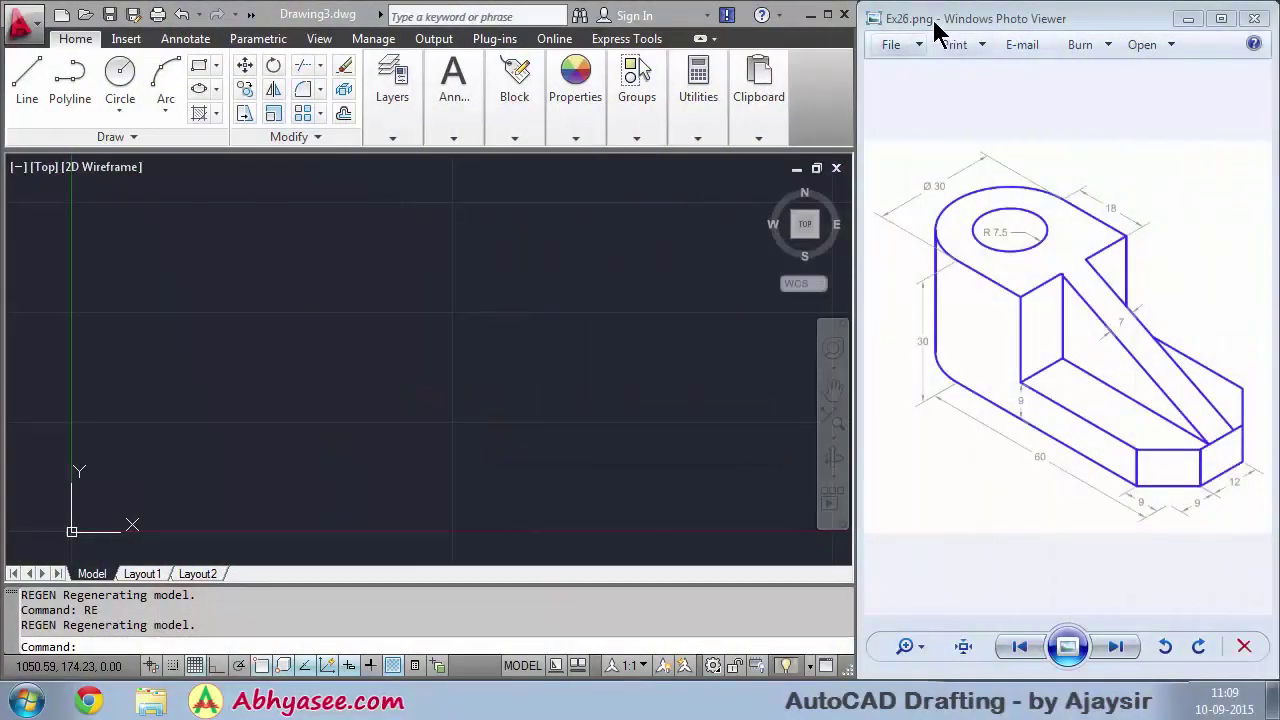
# Check the Ex26.png reference image, then switch AutoCAD's crosshair to Isoplane Top
pyautogui.click(938, 20)
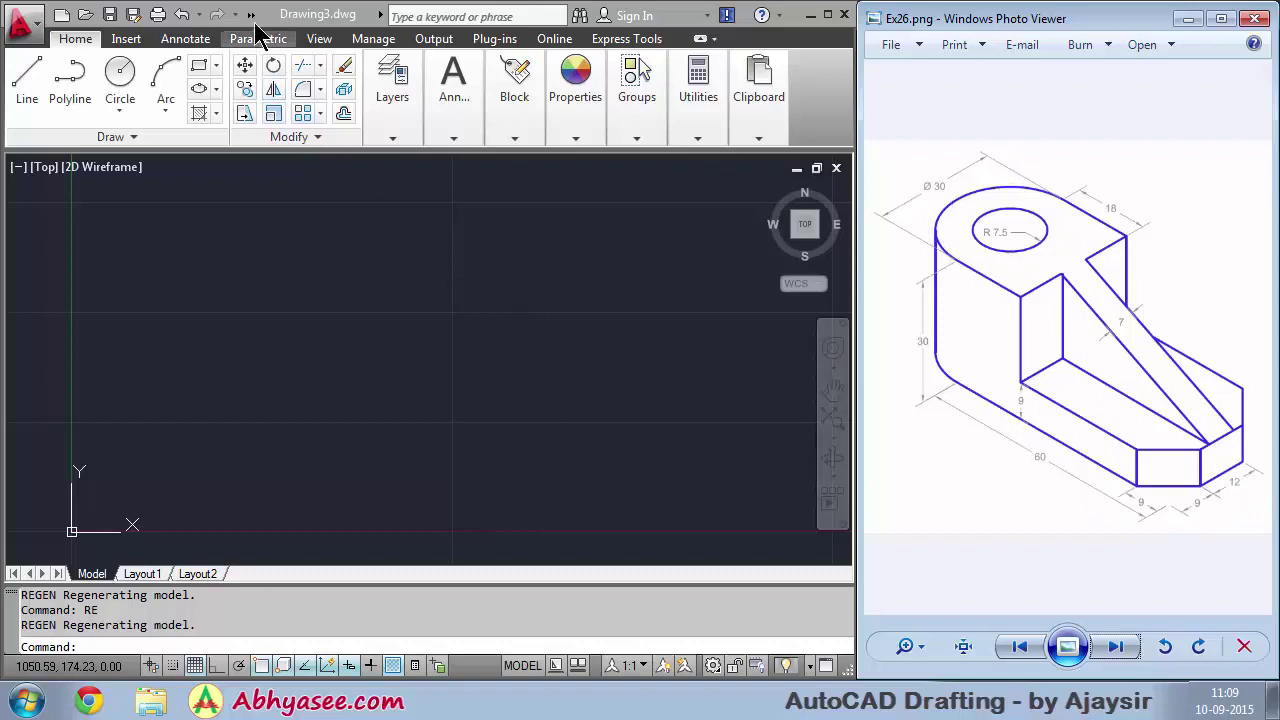
pyautogui.click(286, 20)
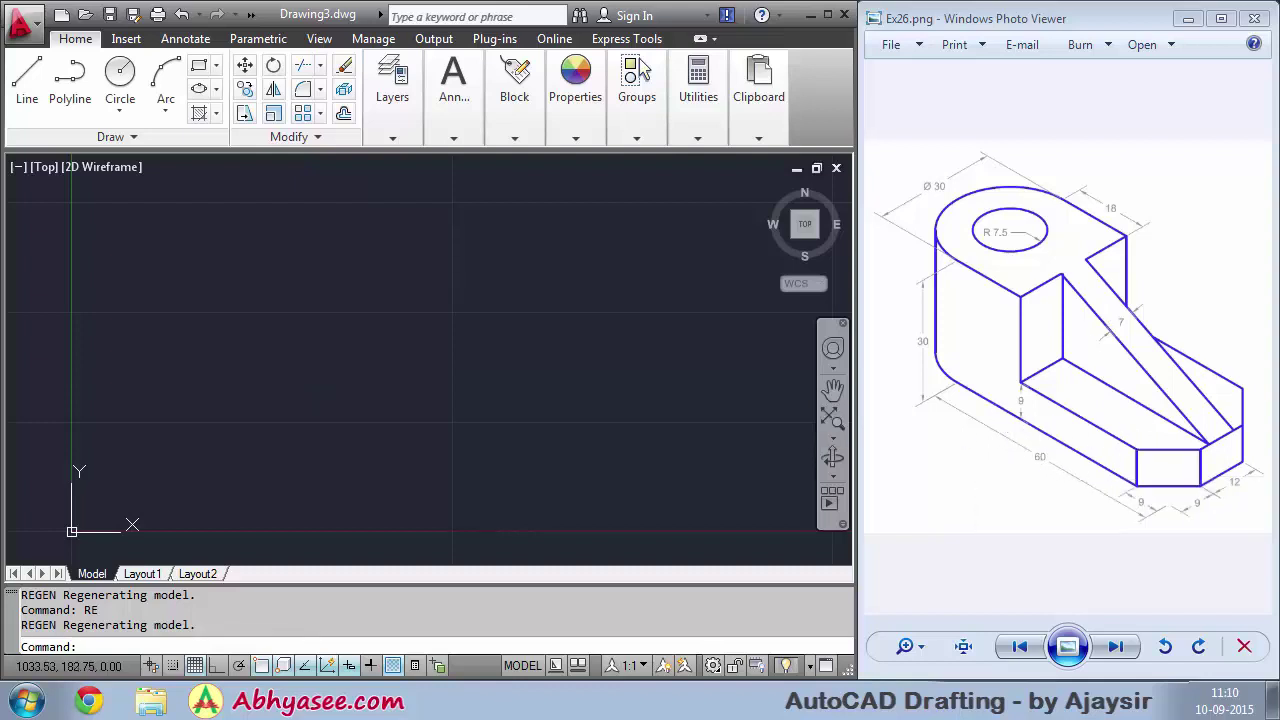
pyautogui.press('F5')
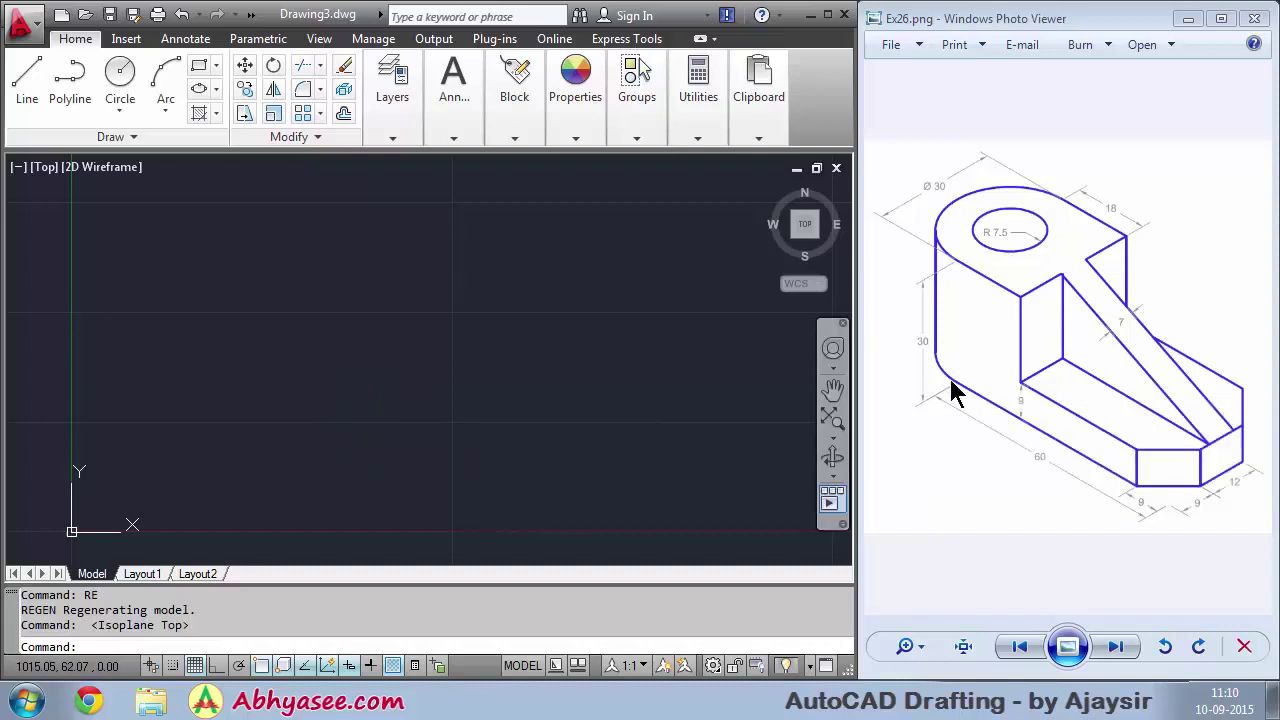
# Start a line with Ortho on and draw the first 60-unit base edge
pyautogui.write('l')
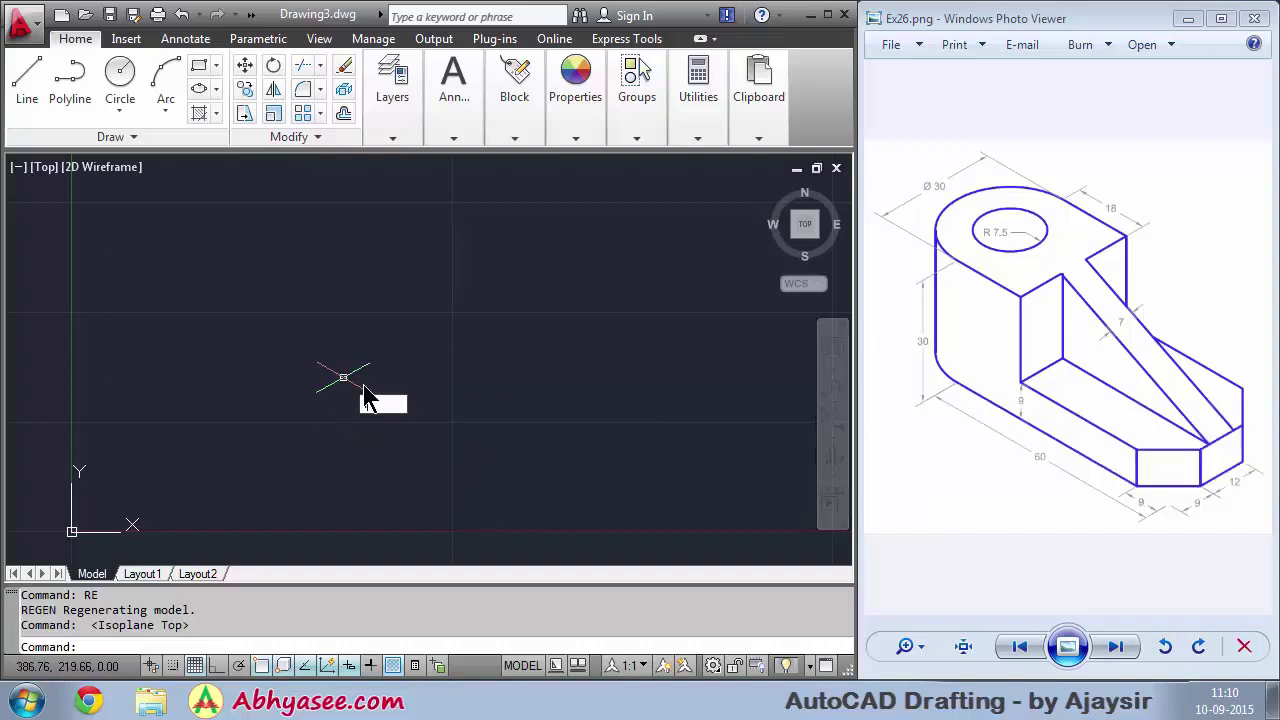
pyautogui.press('Return')
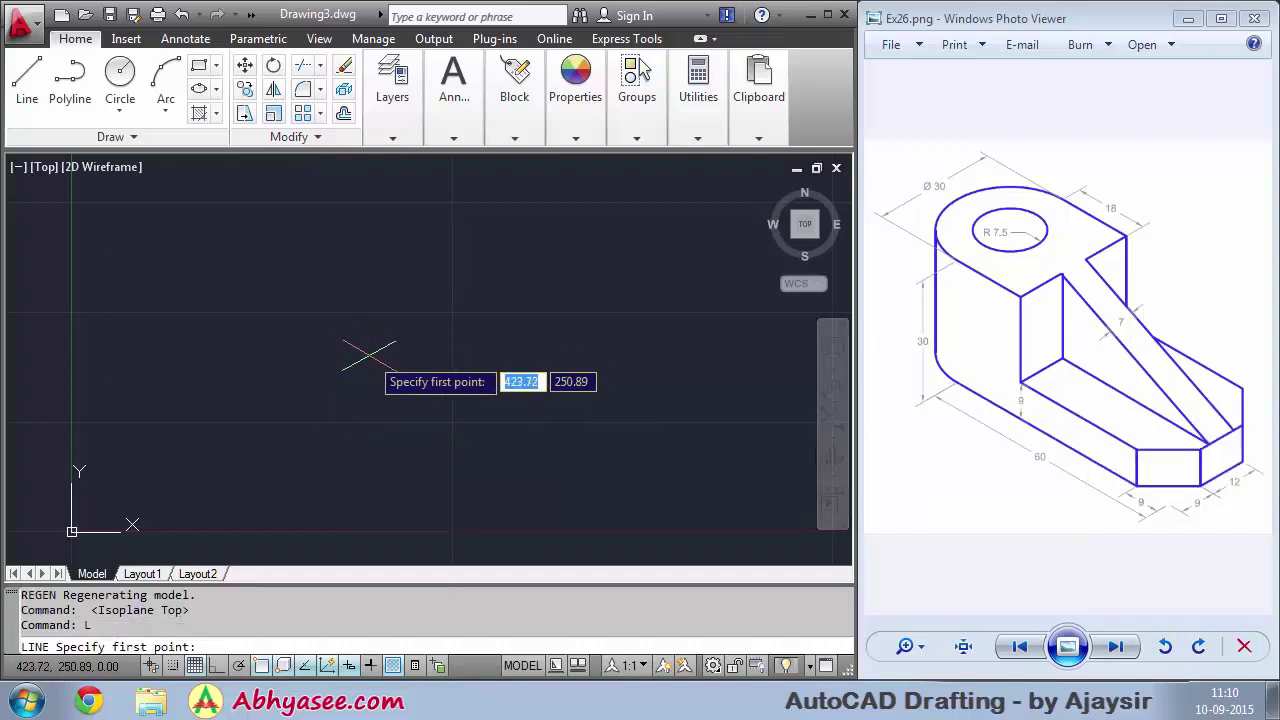
pyautogui.click(334, 325)
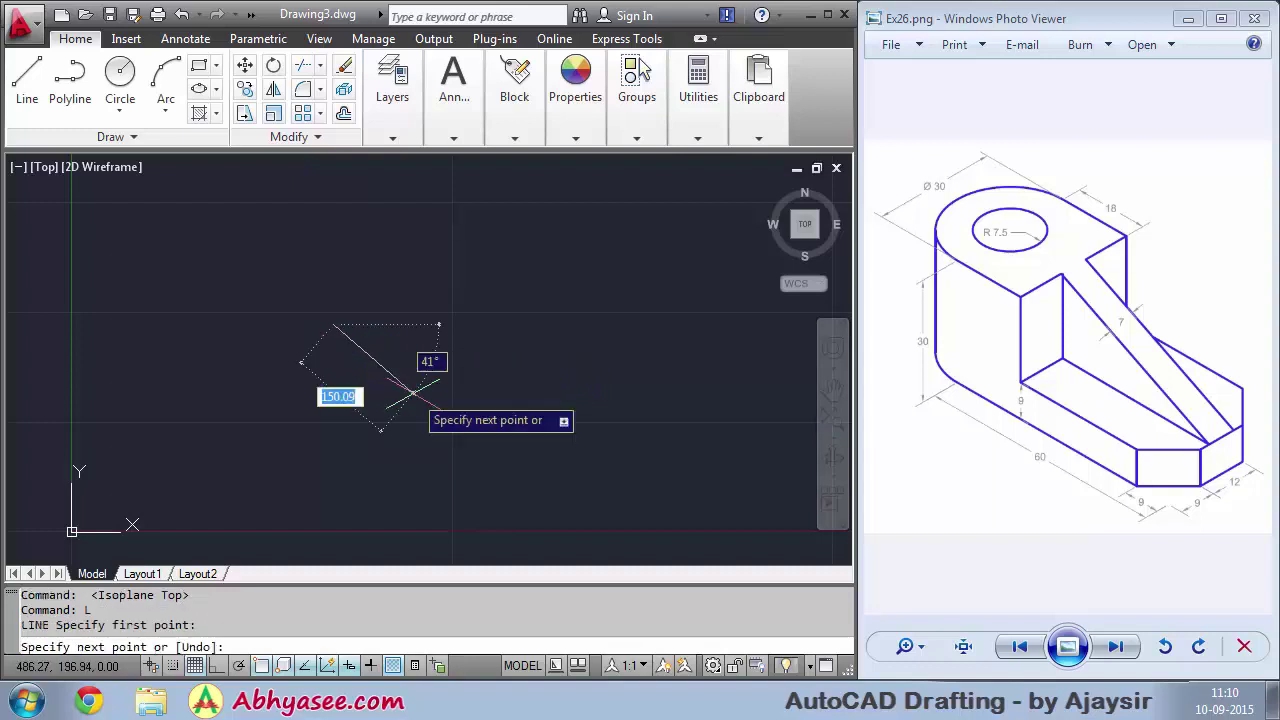
pyautogui.press('F8')
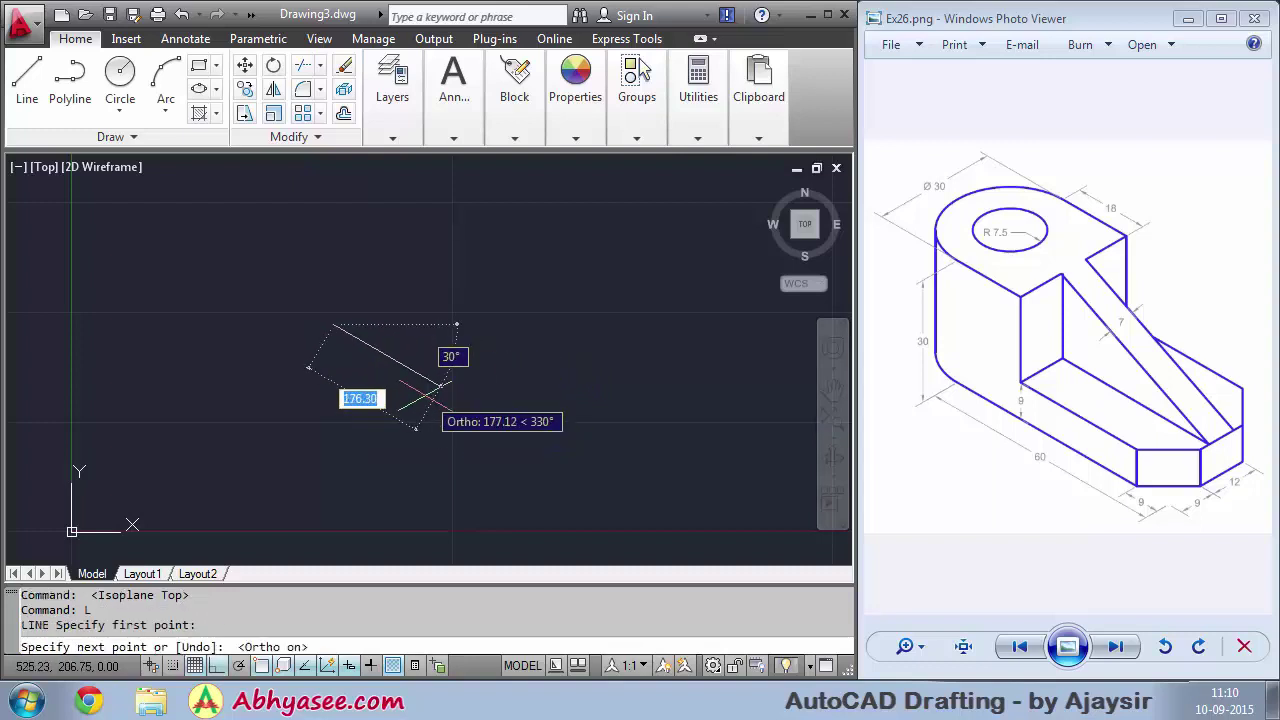
pyautogui.write('60')
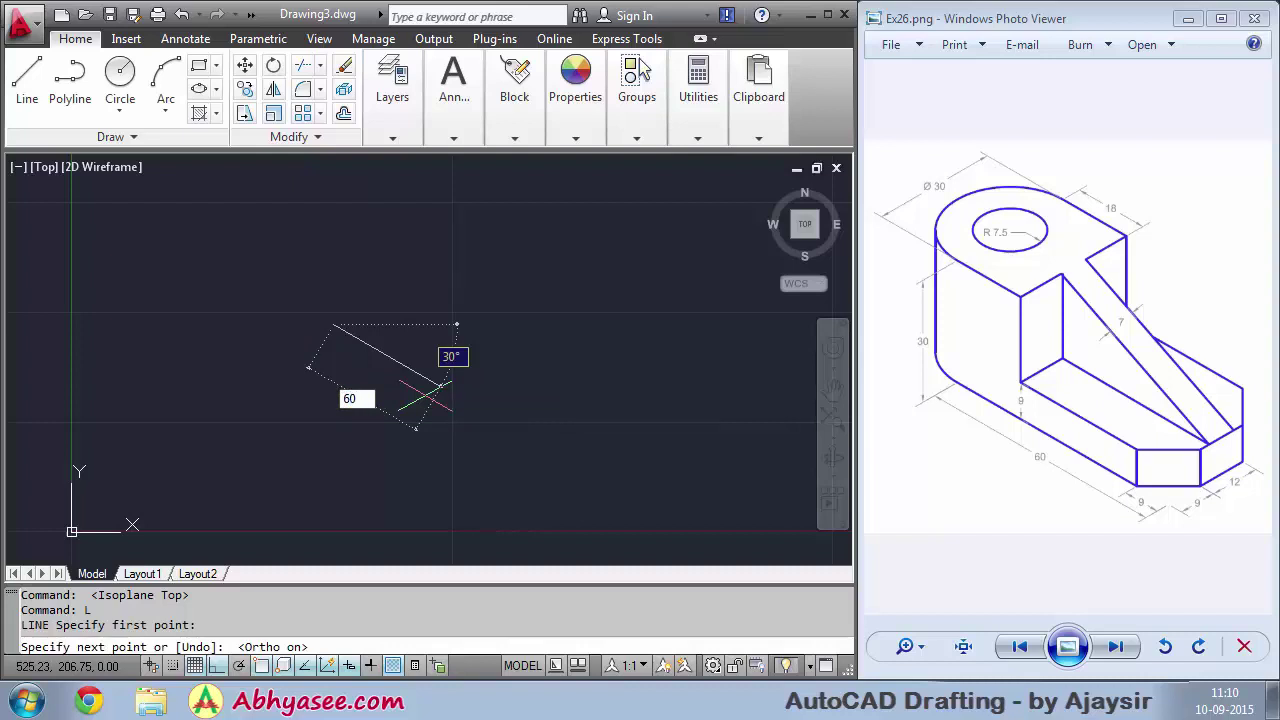
pyautogui.press('Return')
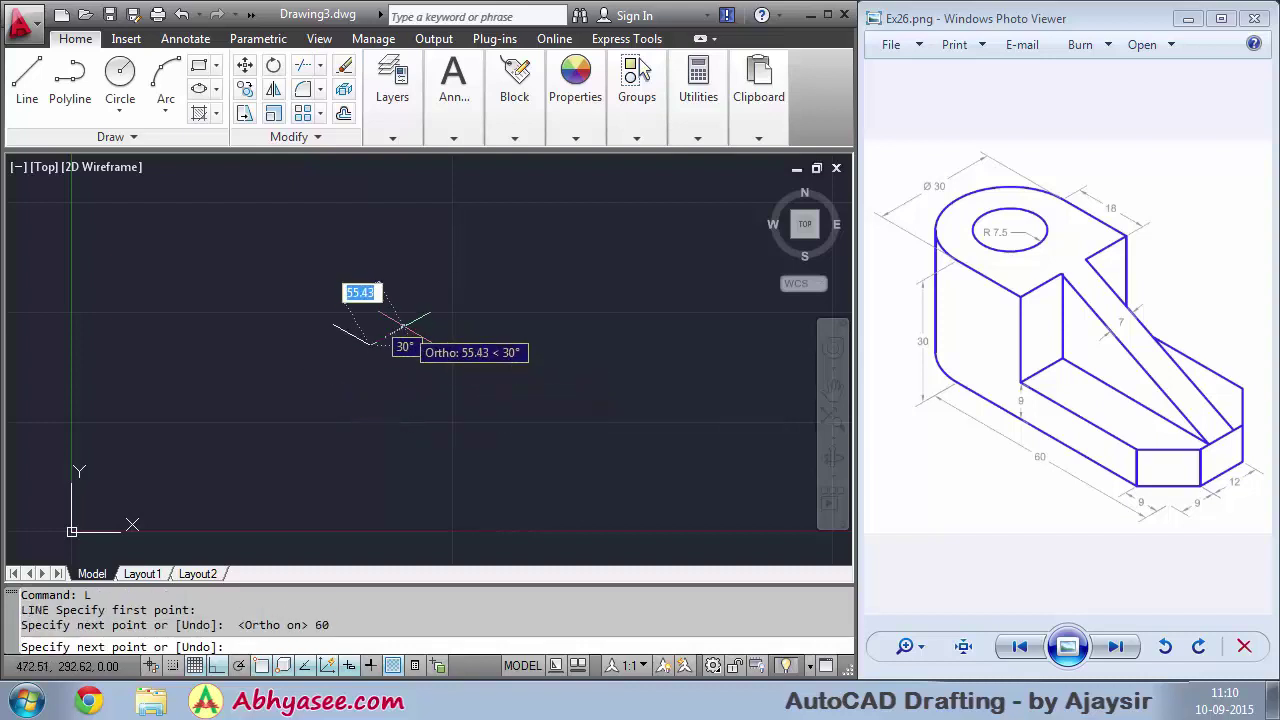
# Add the 30-unit and 60-unit edges and finish the base parallelogram outline
pyautogui.scroll(1, 396, 330)
pyautogui.scroll(3, 396, 330)
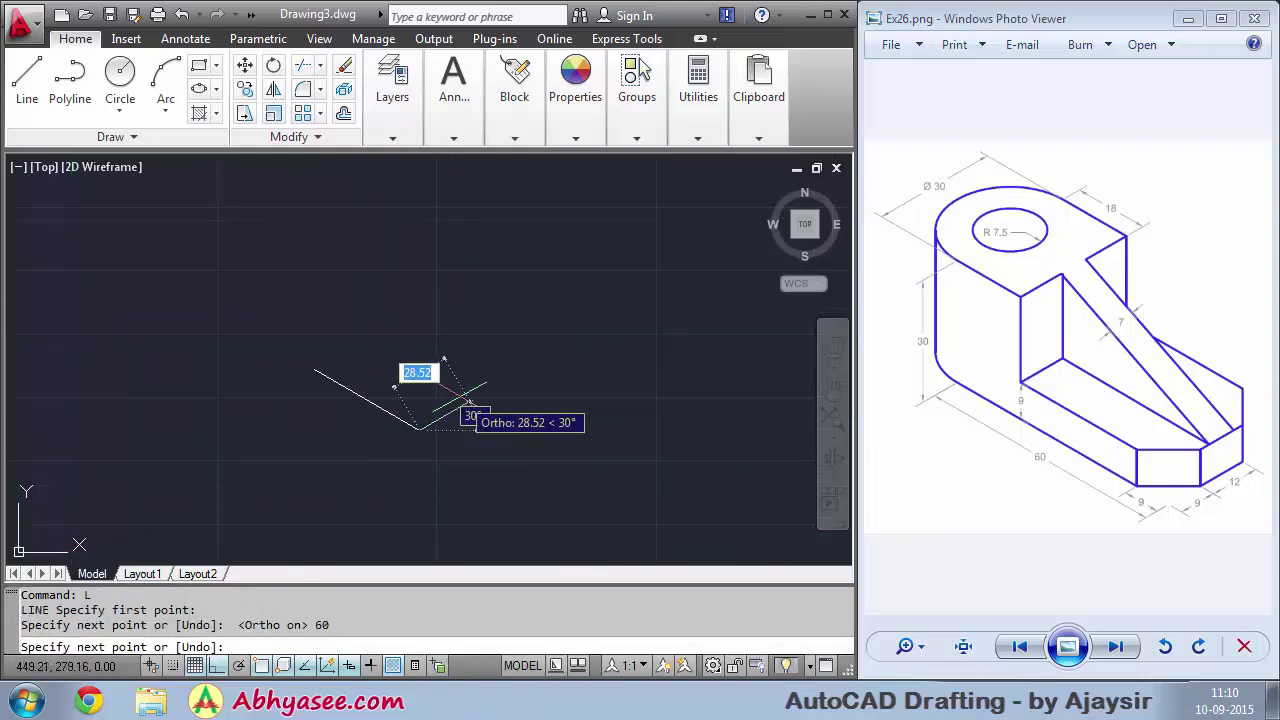
pyautogui.write('30')
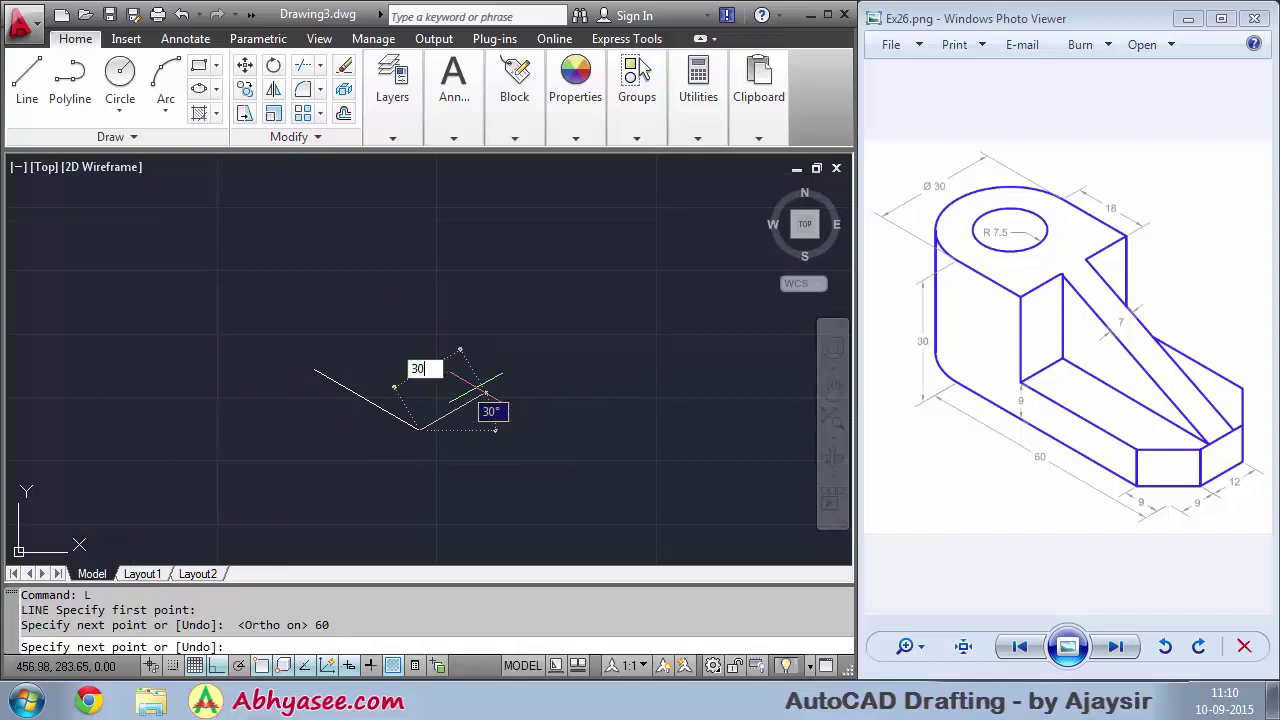
pyautogui.press('Return')
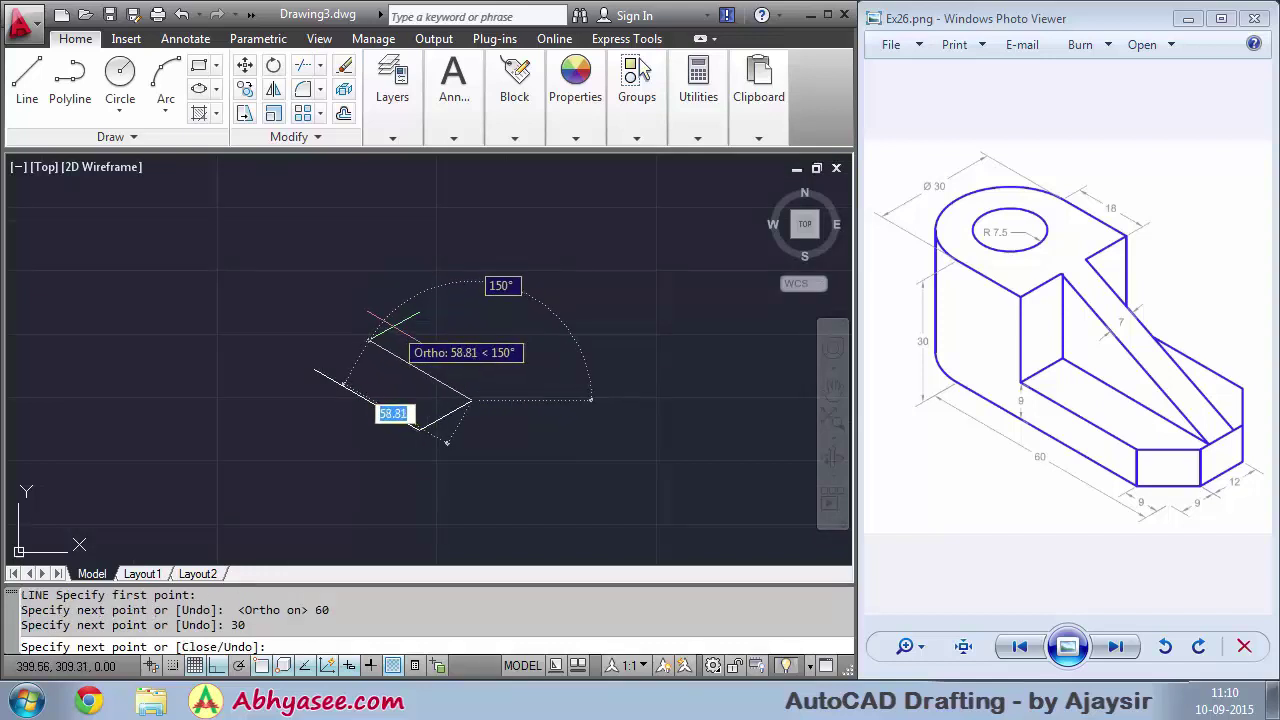
pyautogui.write('60')
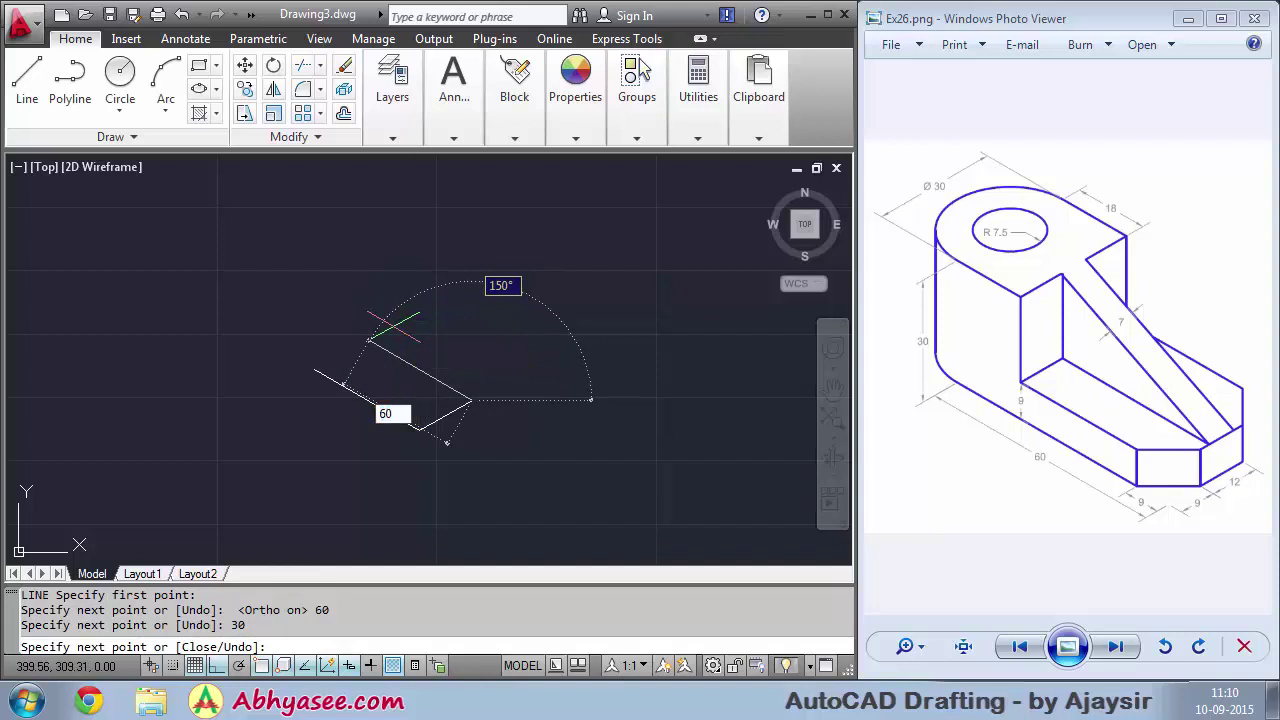
pyautogui.press('Return')
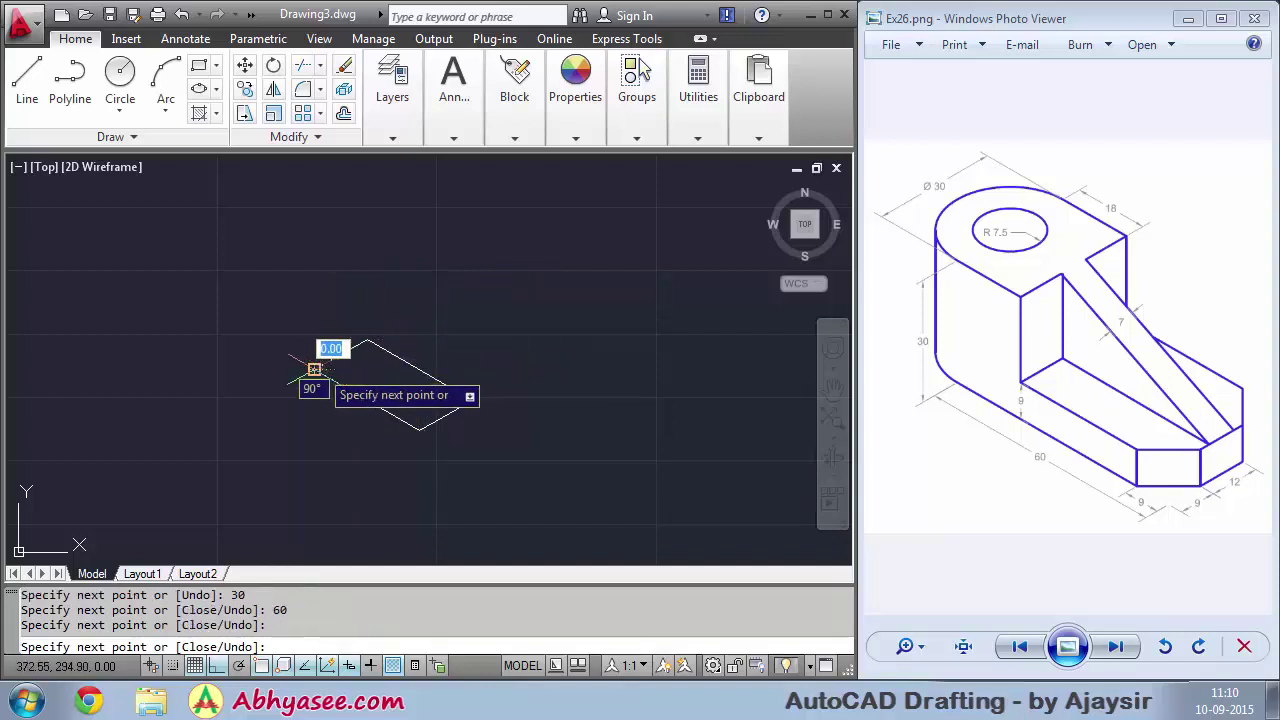
pyautogui.rightClick(276, 180)
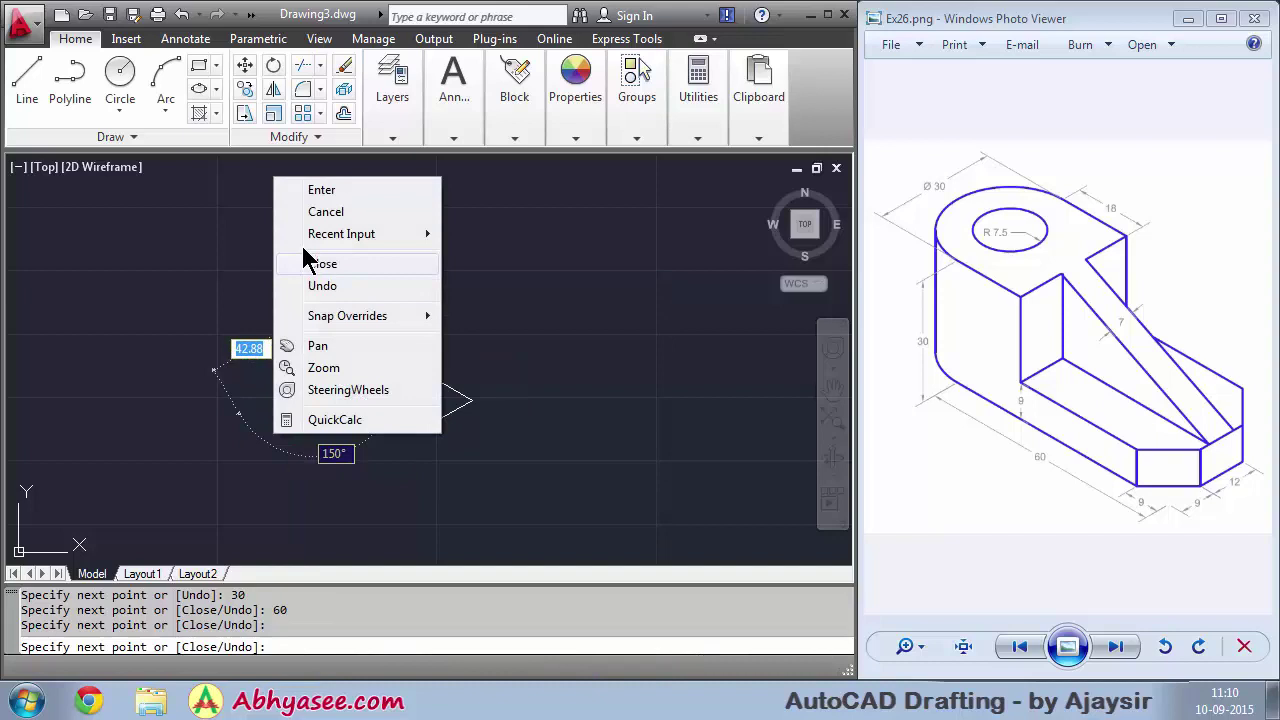
pyautogui.click(321, 191)
pyautogui.scroll(2, 412, 385)
pyautogui.scroll(2, 418, 390)
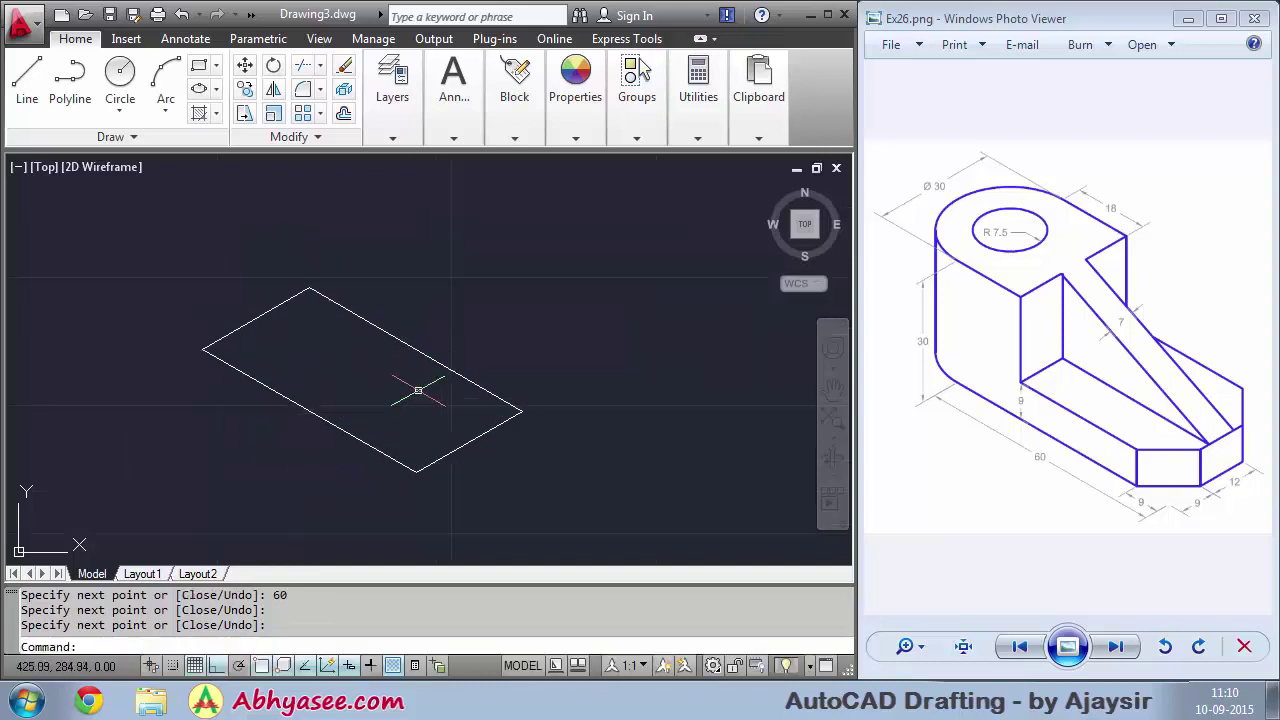
pyautogui.scroll(-2, 695, 443)
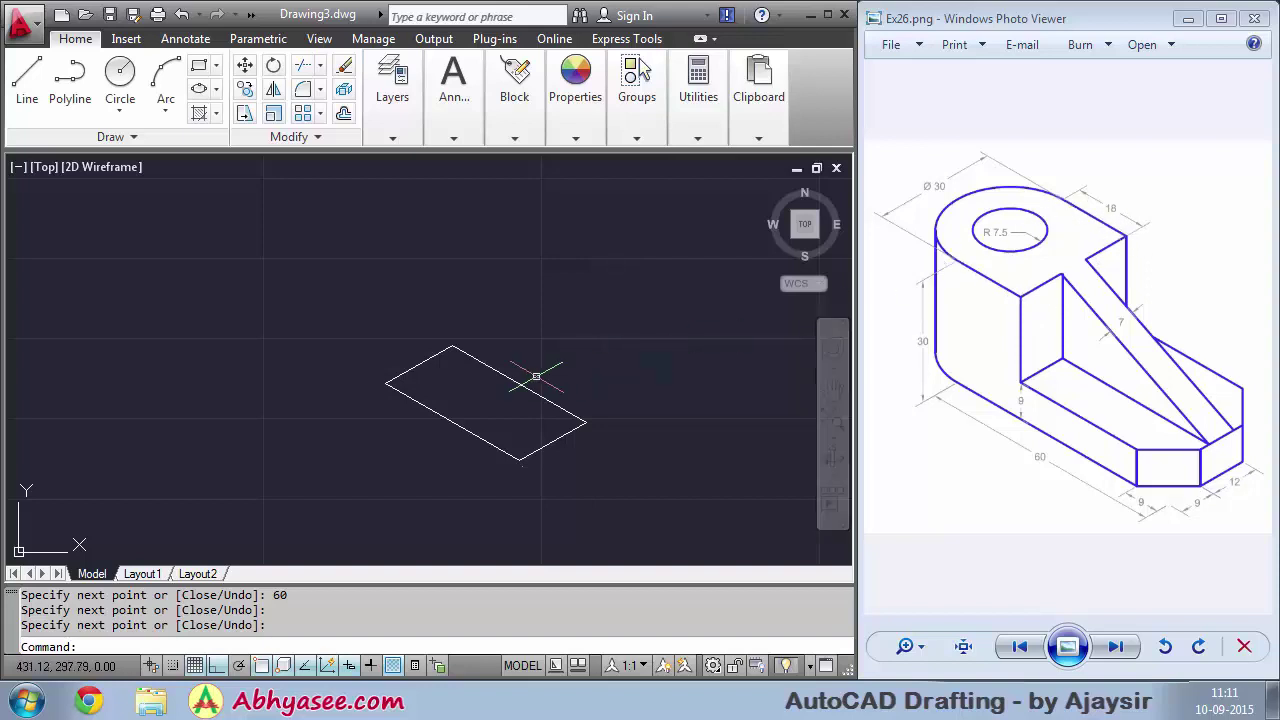
# On the left isoplane, draw a 30-unit vertical edge and an 18-unit sloping edge from the base corner
pyautogui.scroll(2, 388, 380)
pyautogui.press('F5')
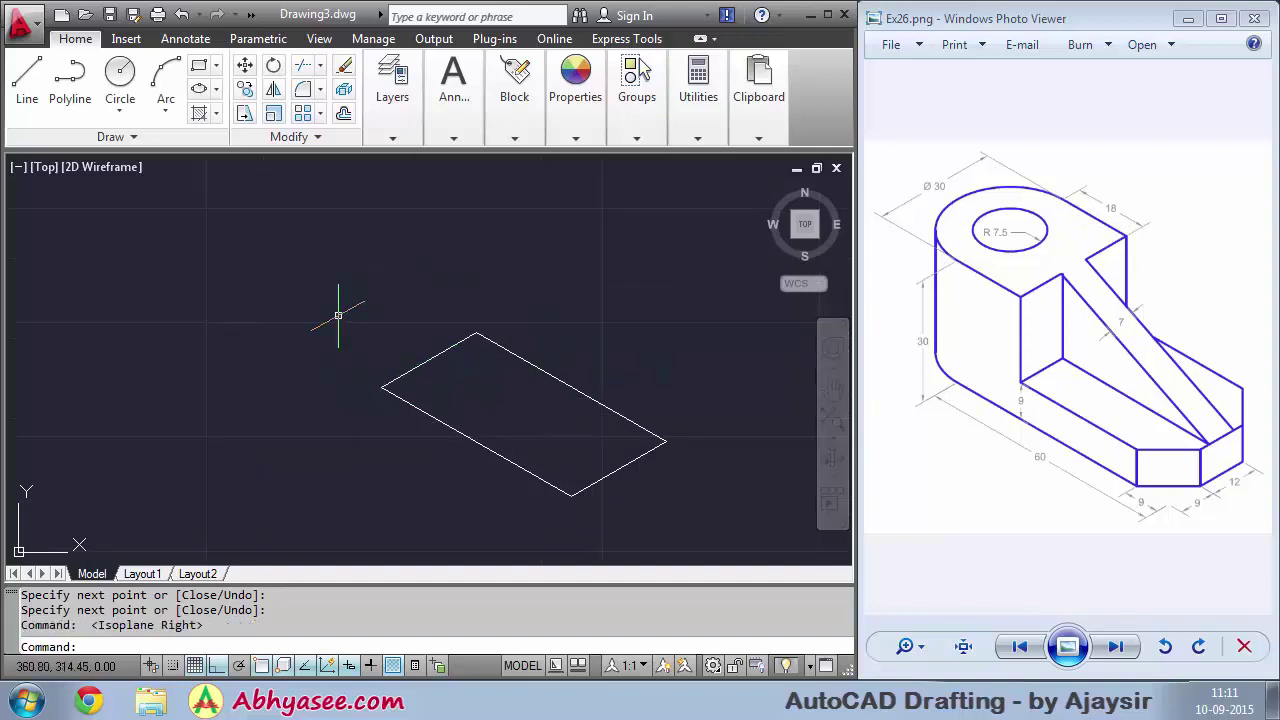
pyautogui.press('F5')
pyautogui.write('L')
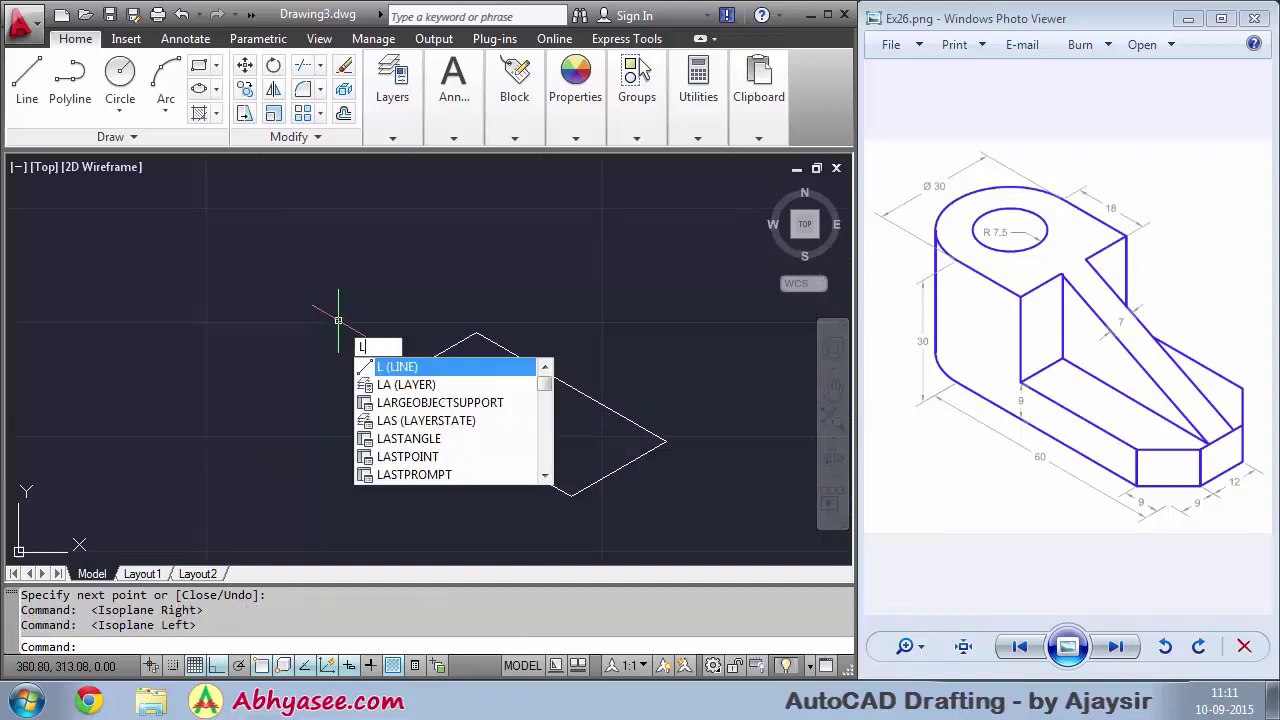
pyautogui.press('Return')
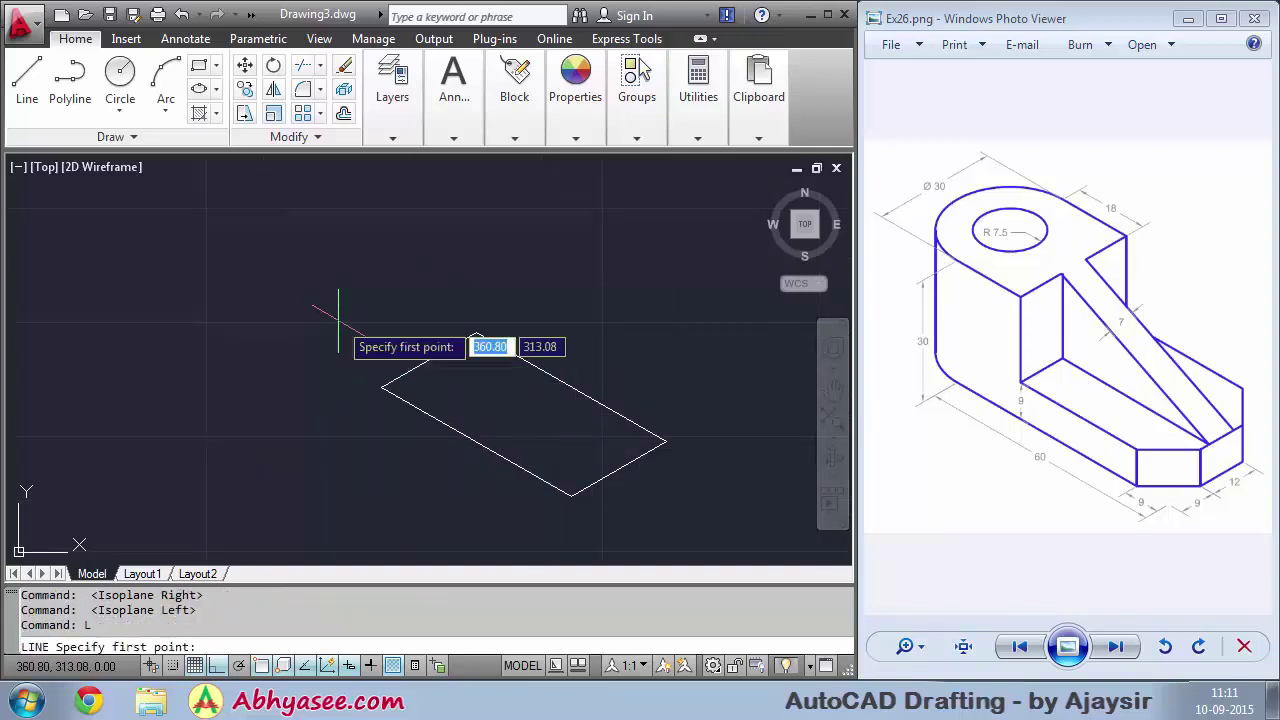
pyautogui.click(381, 387)
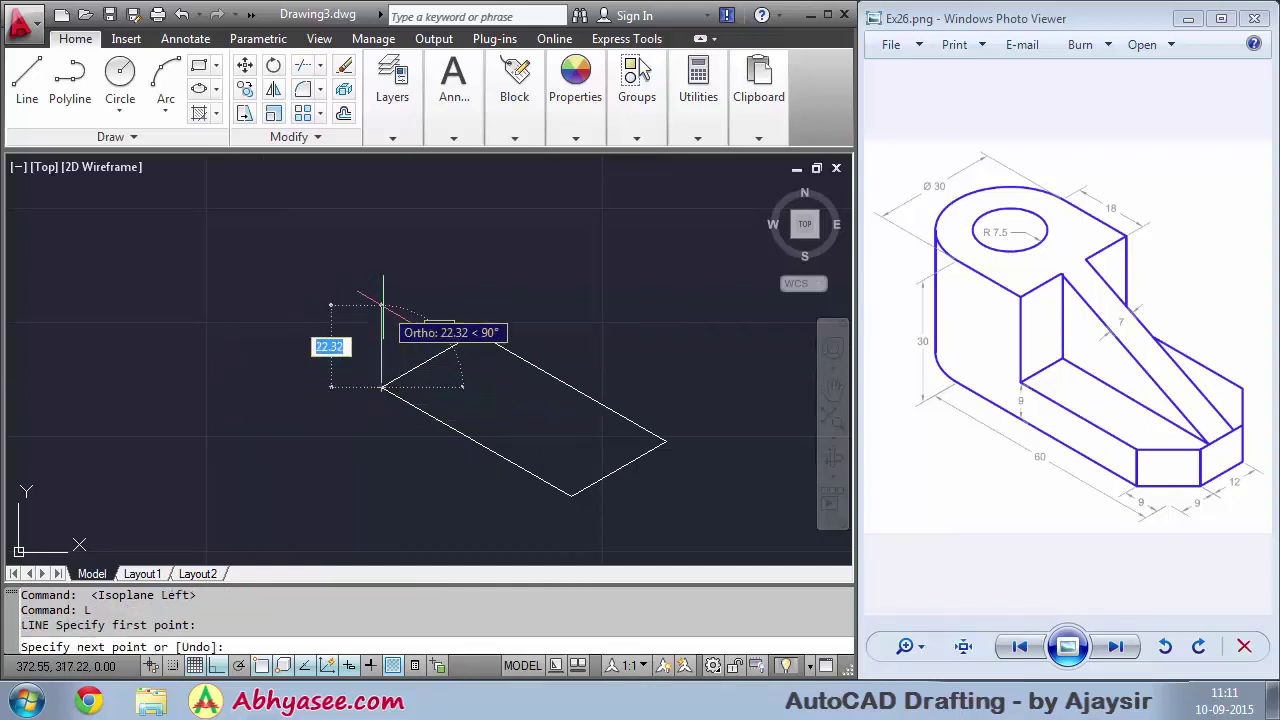
pyautogui.write('30')
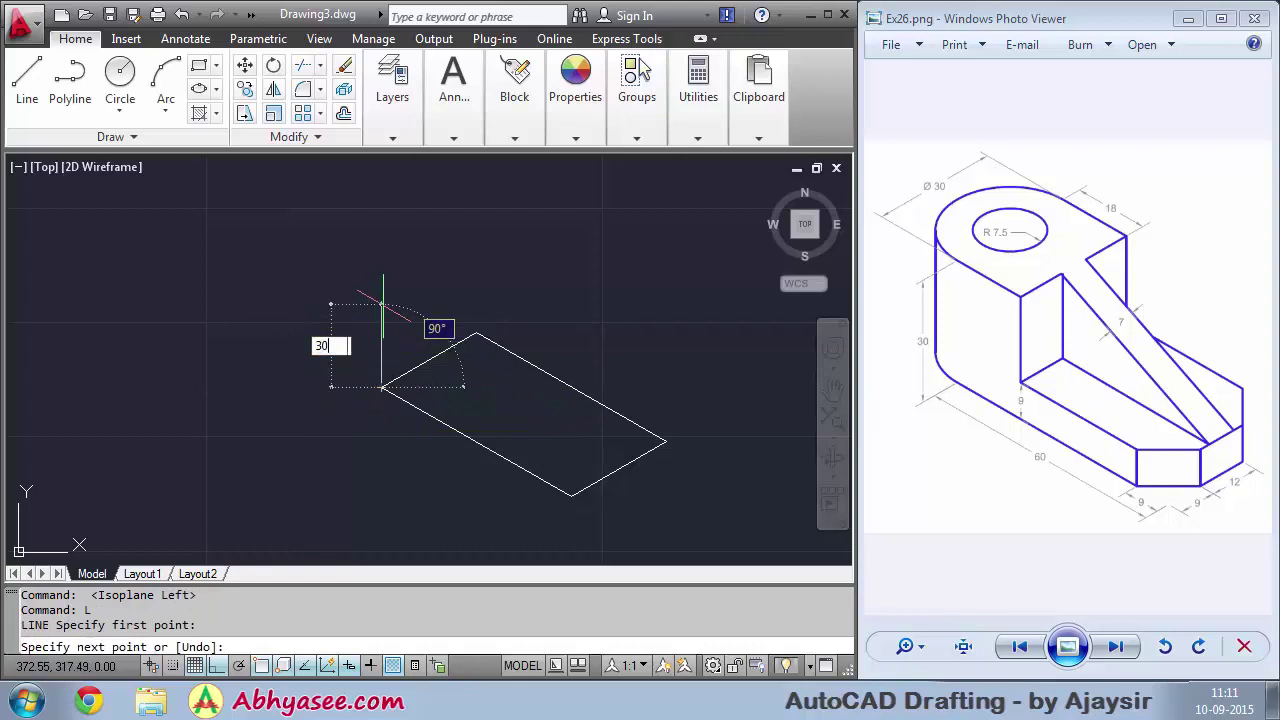
pyautogui.press('Return')
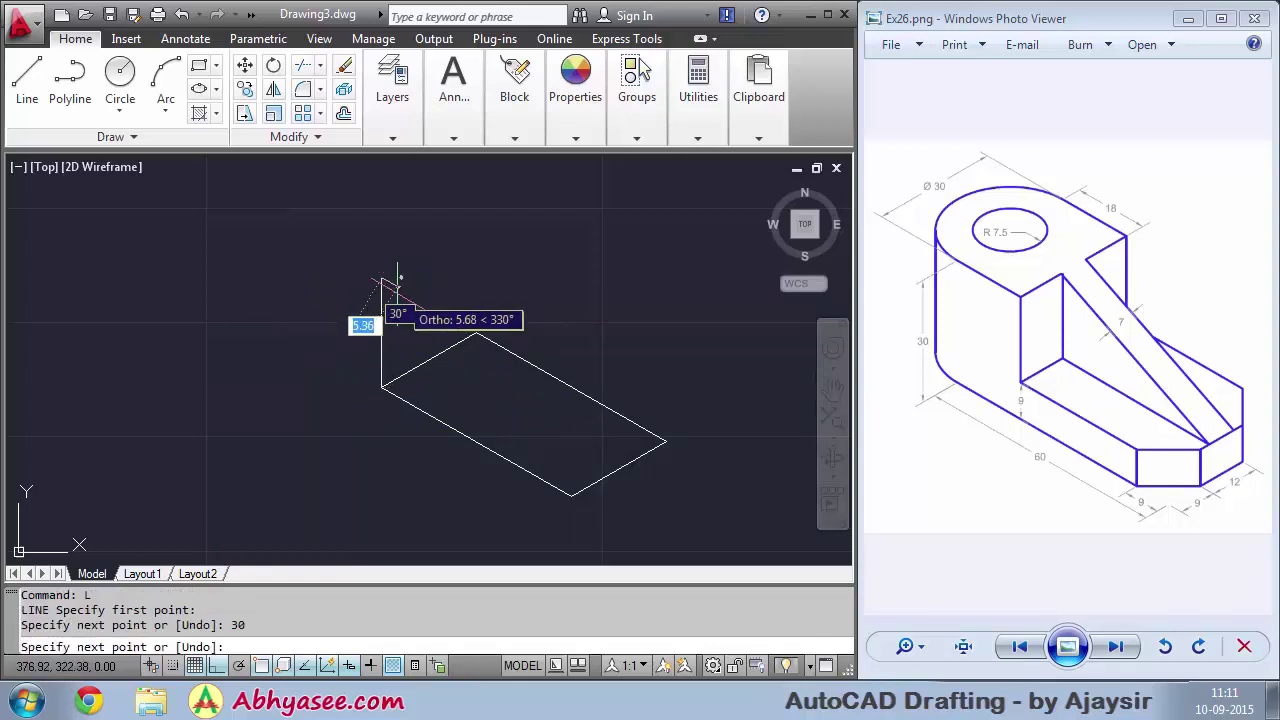
pyautogui.write('18')
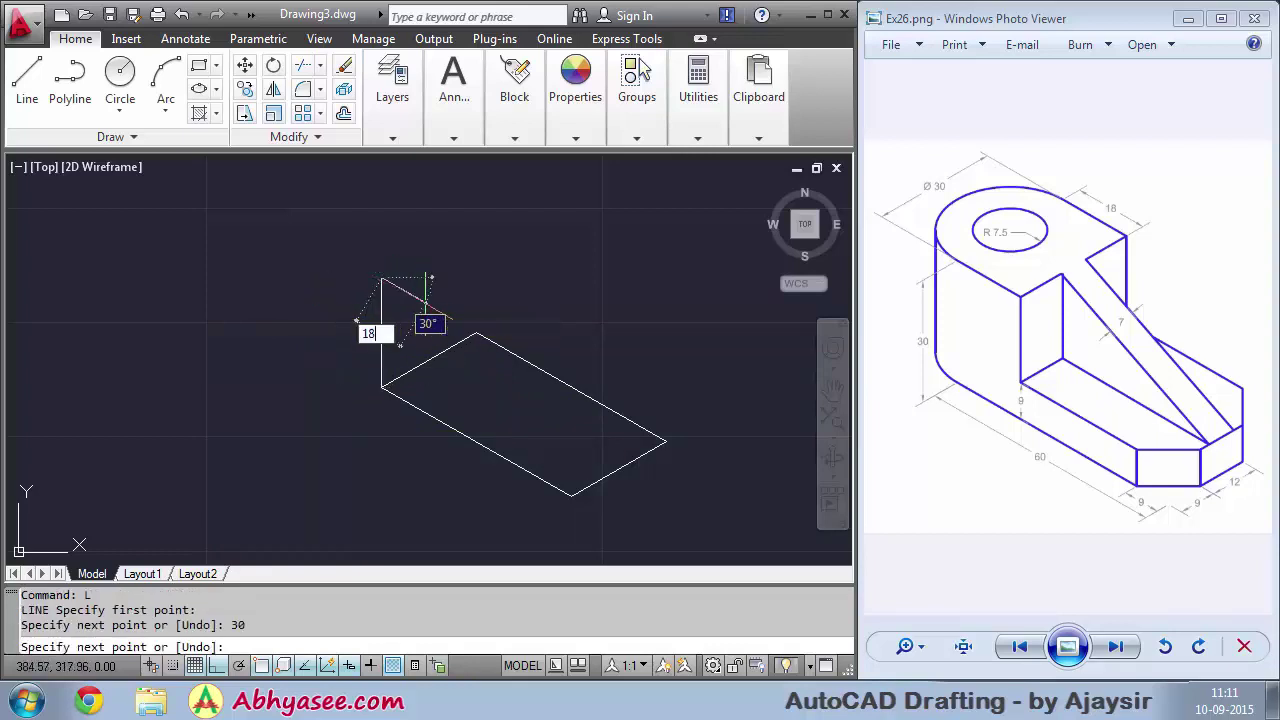
pyautogui.press('Return')
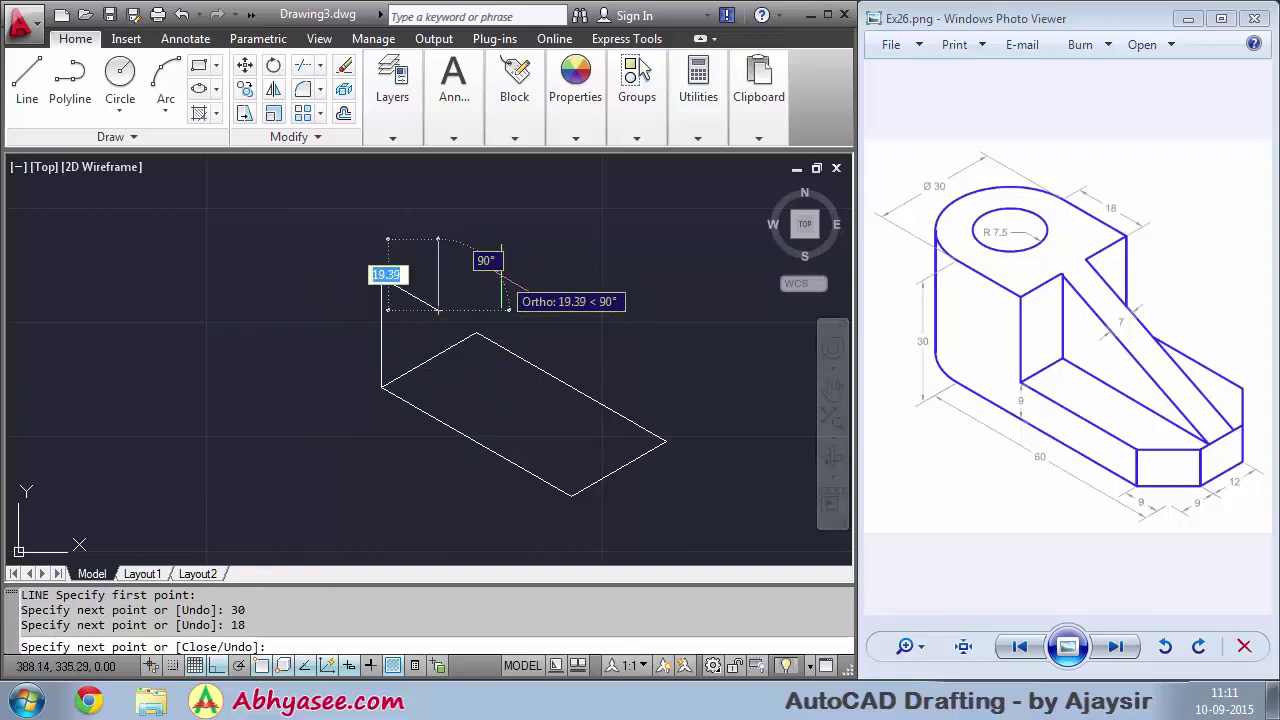
# On the top isoplane, add 30- and 18-unit edges closing the upright's top face
pyautogui.press('F5')
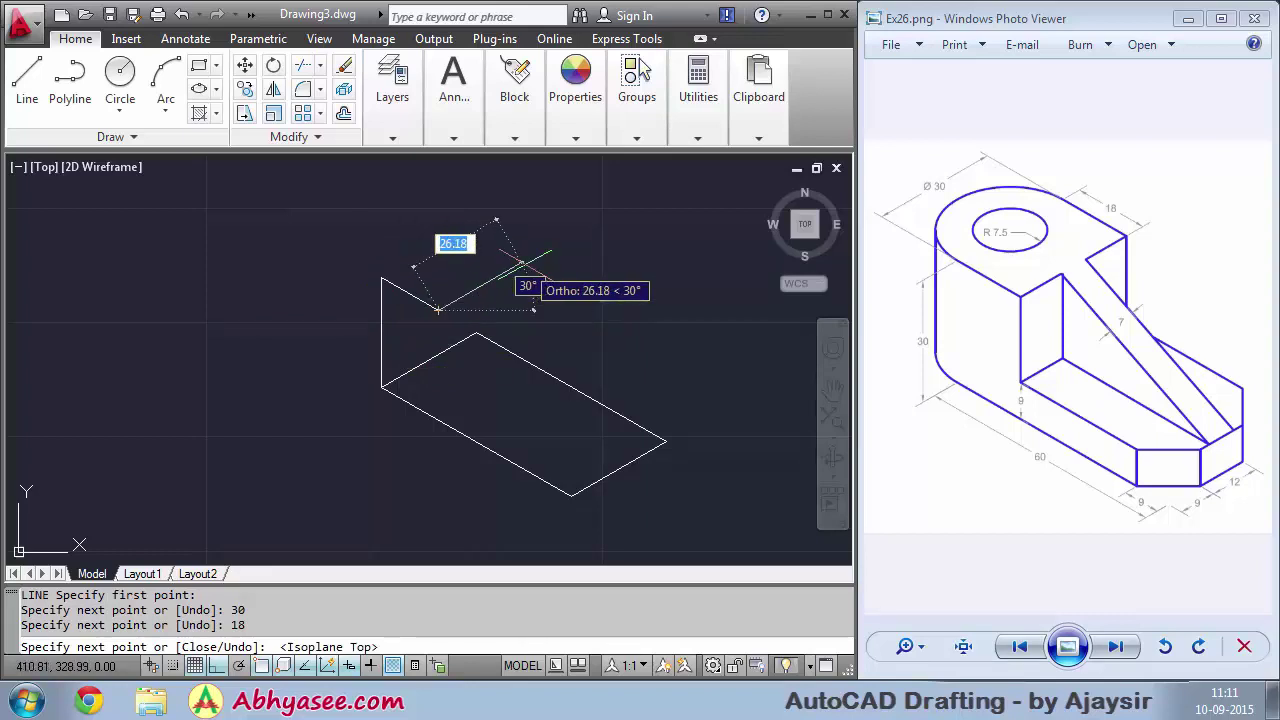
pyautogui.write('30')
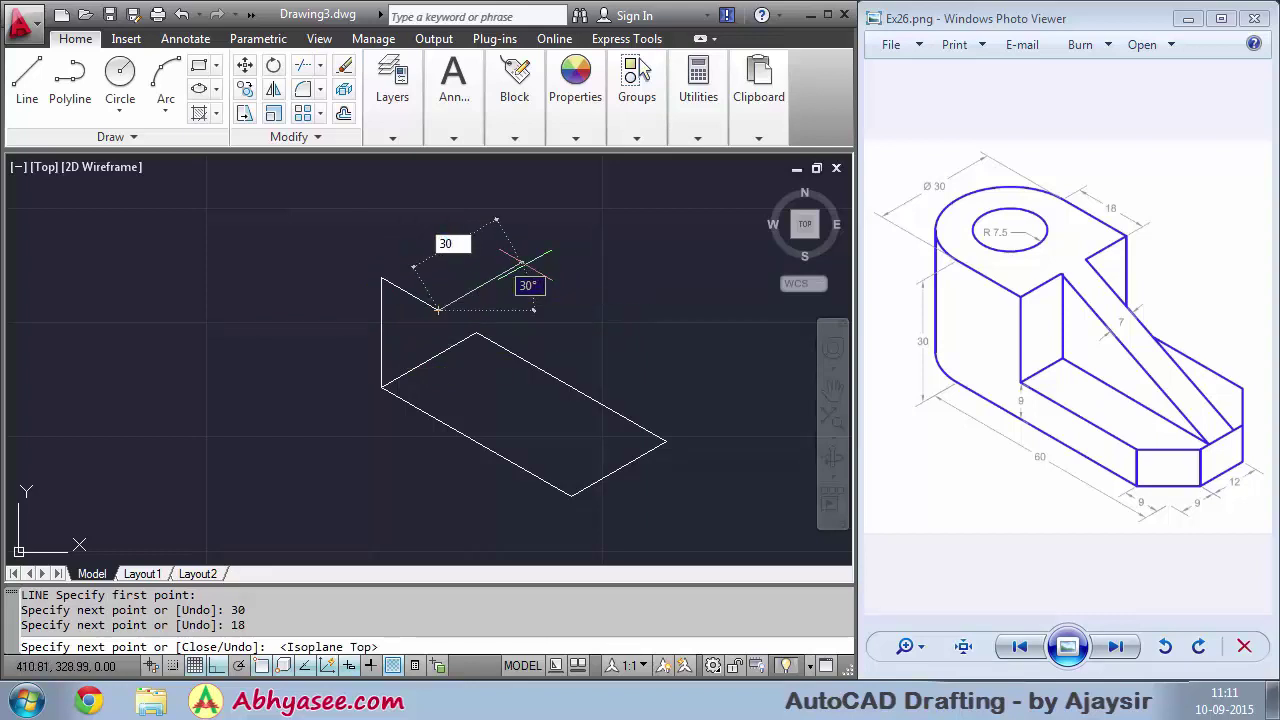
pyautogui.press('Return')
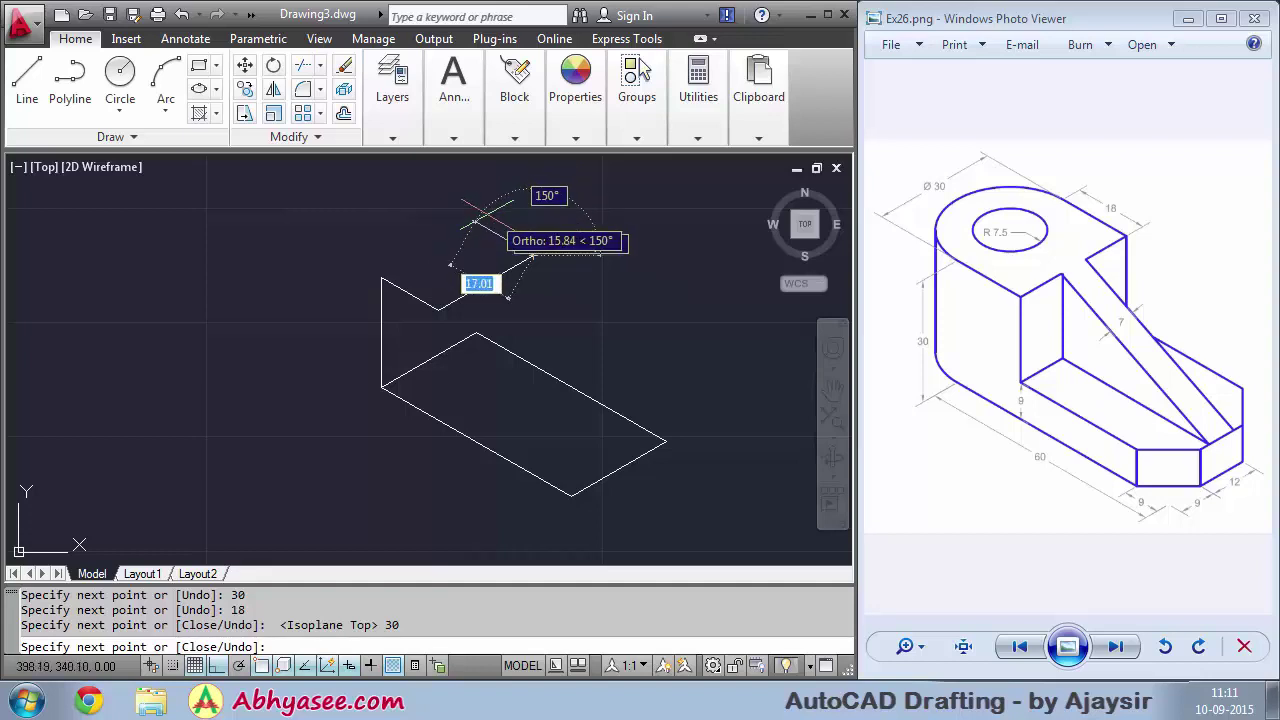
pyautogui.write('18')
pyautogui.press('Return')
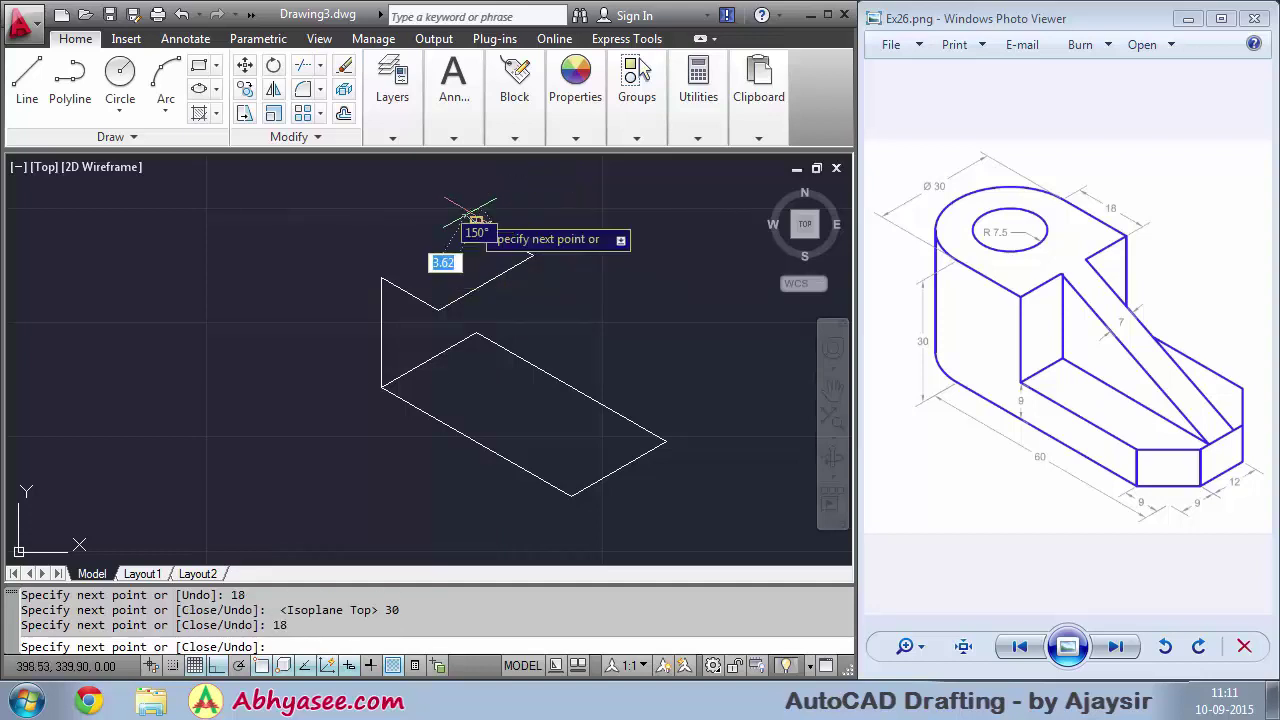
pyautogui.click(381, 277)
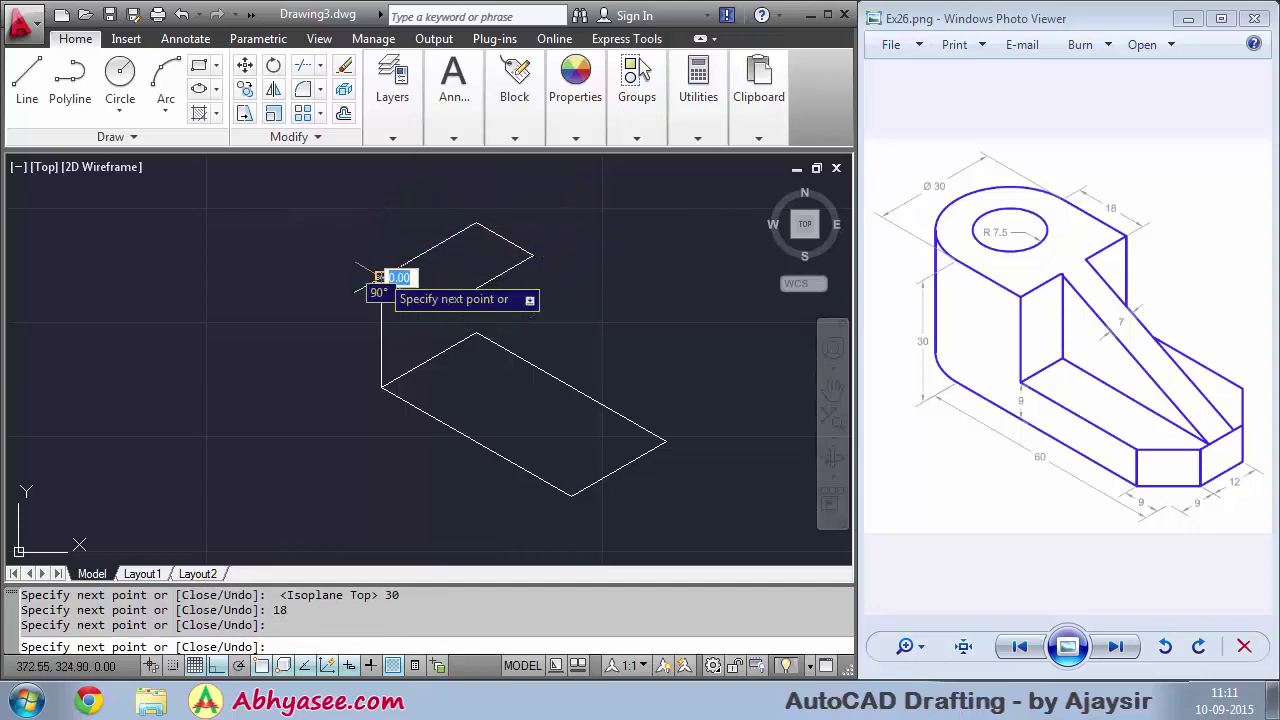
pyautogui.rightClick(302, 305)
pyautogui.click(360, 317)
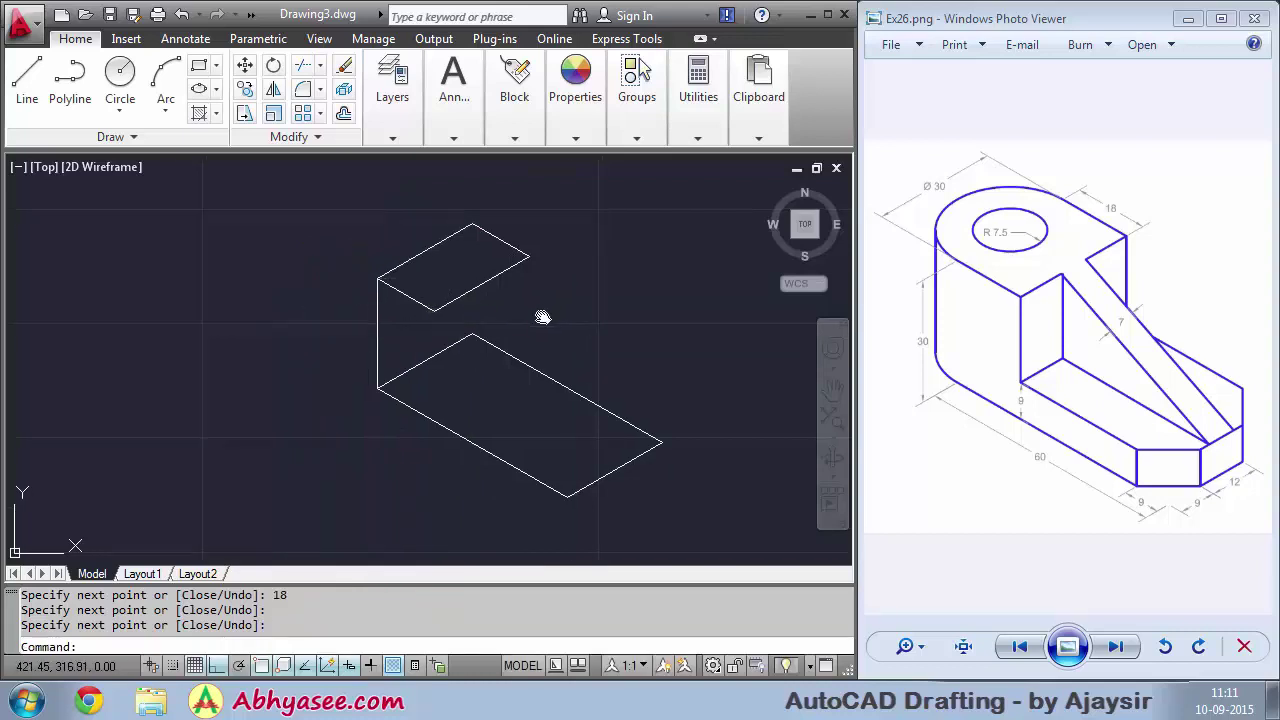
pyautogui.moveTo(548, 312); pyautogui.dragTo(512, 340, button='middle')
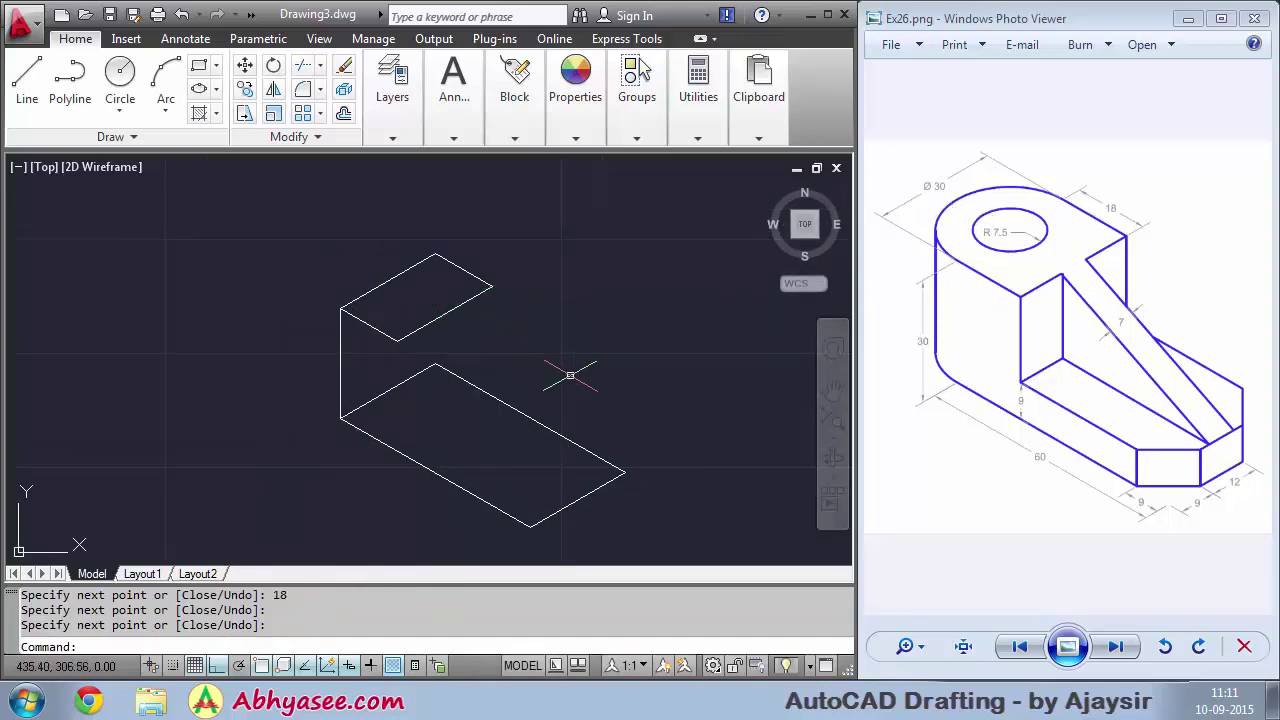
# View the Ex26 reference at actual size to read the Ø 30, 30, 9 and 60 dimensions, then switch to Isoplane Right
pyautogui.moveTo(566, 323); pyautogui.dragTo(558, 323, button='middle')
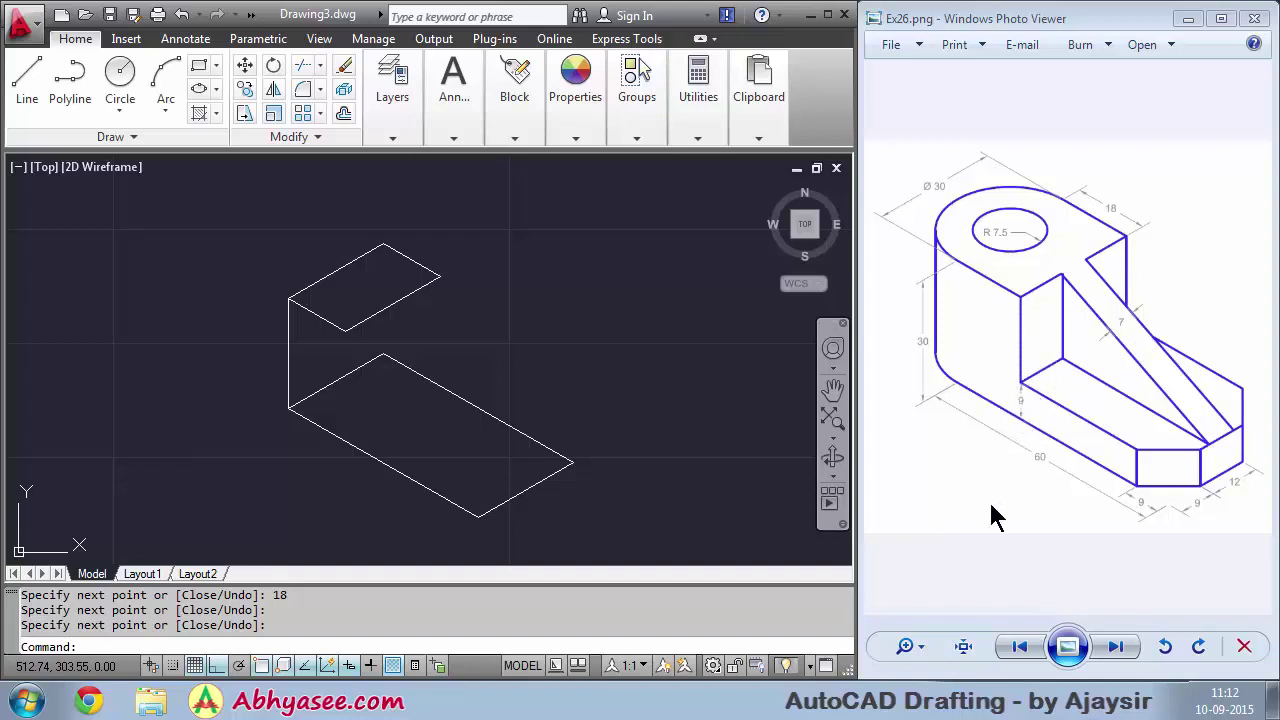
pyautogui.click(963, 646)
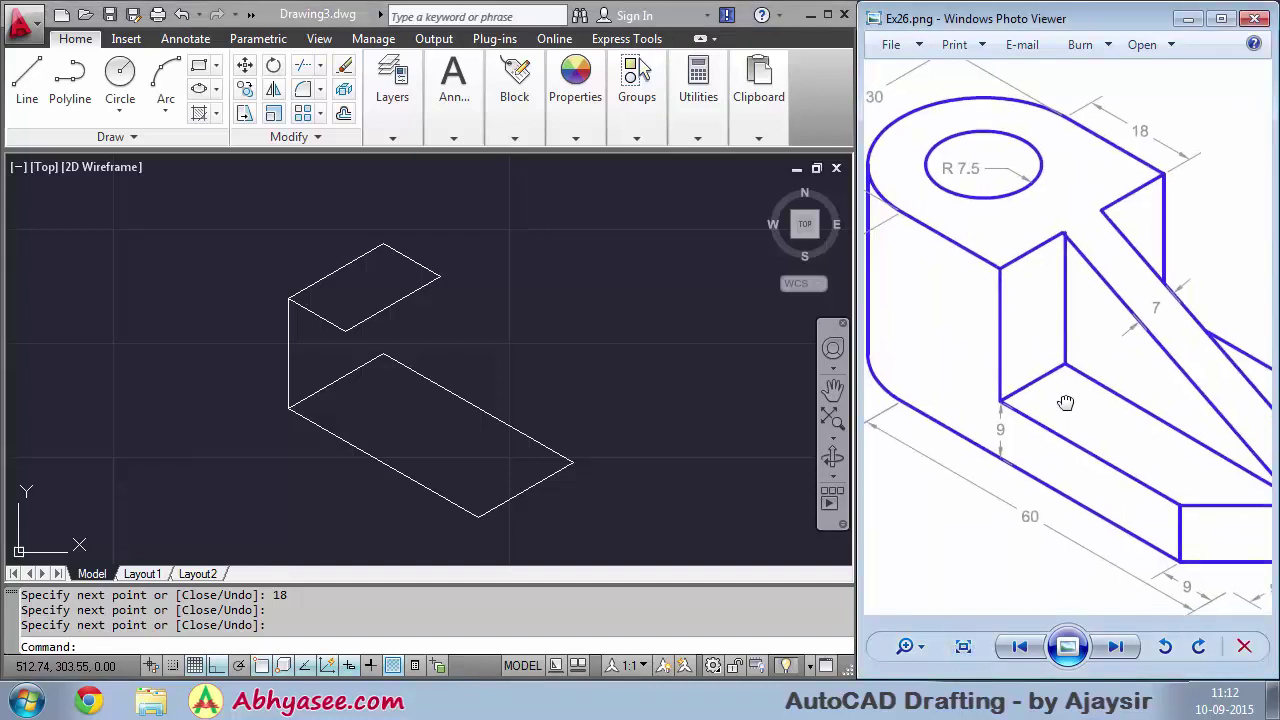
pyautogui.moveTo(1066, 402)
pyautogui.mouseDown()
pyautogui.moveTo(1074, 380)
pyautogui.moveTo(1100, 371)
pyautogui.mouseUp()
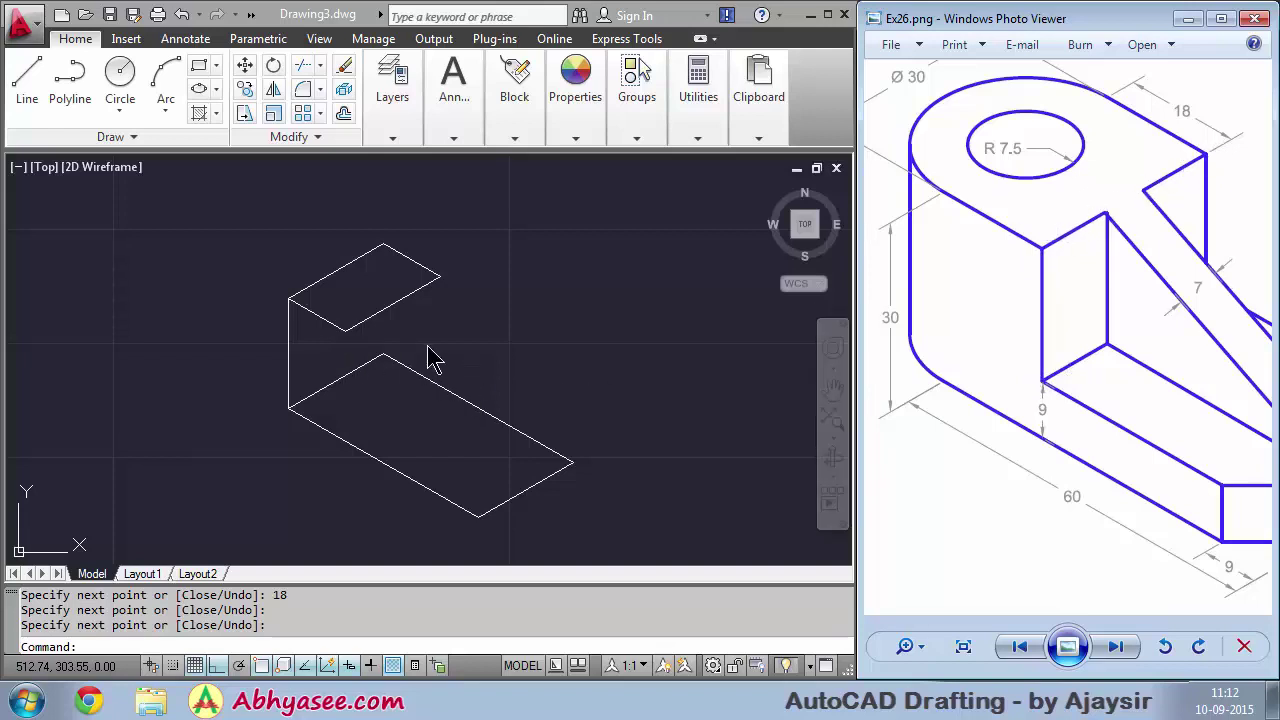
pyautogui.scroll(2, 432, 342)
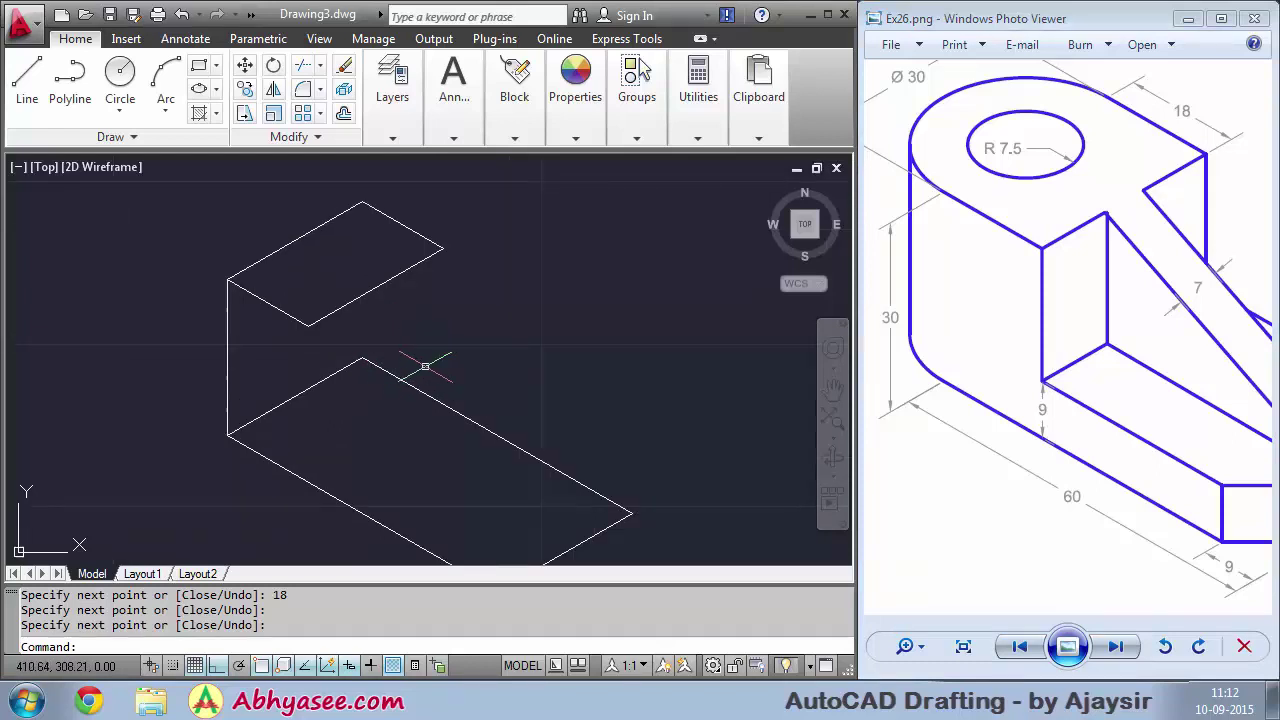
pyautogui.press('F5')
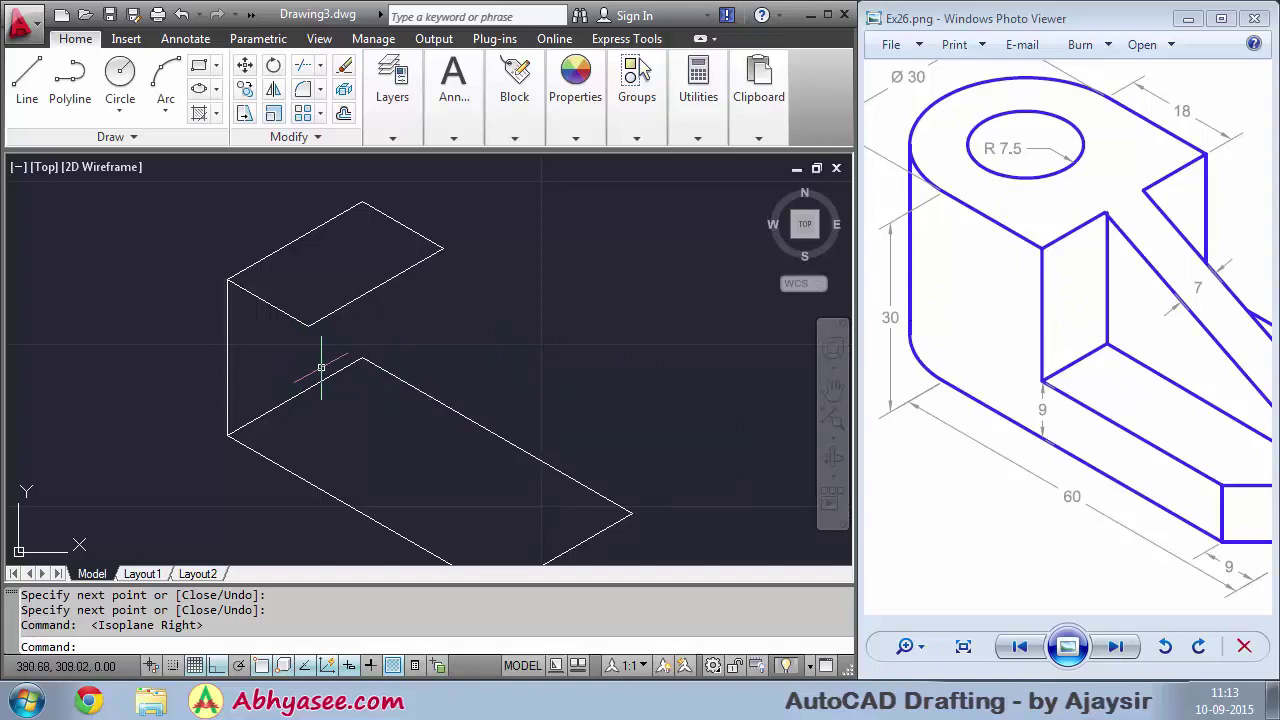
# From the top face's lower corner, draw a 21-unit vertical edge and a 30-unit edge at 30°
pyautogui.write('L')
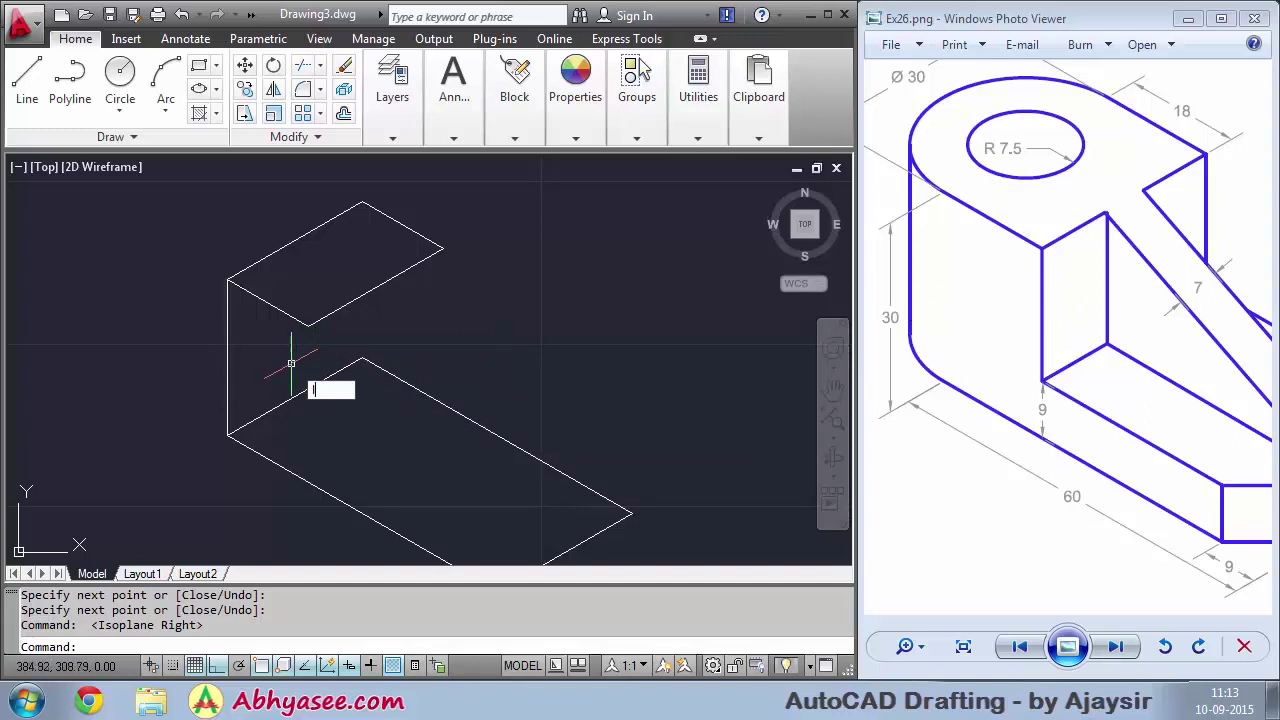
pyautogui.press('Return')
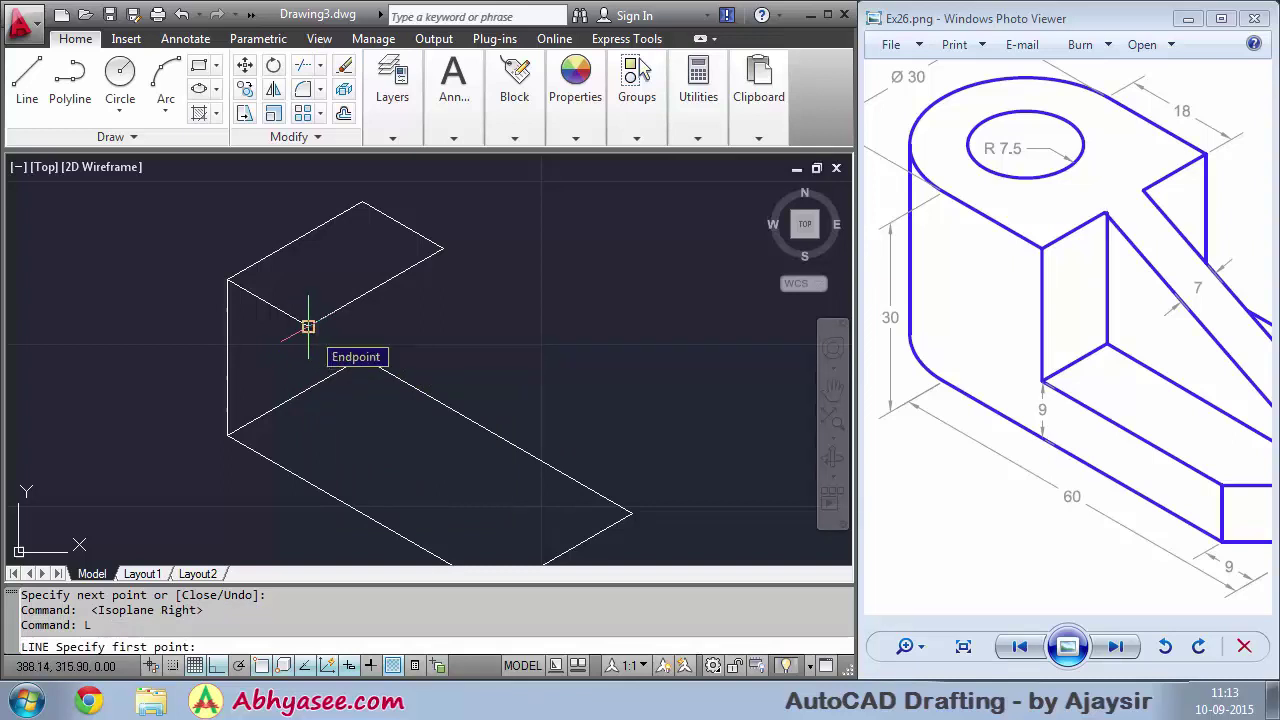
pyautogui.click(308, 326)
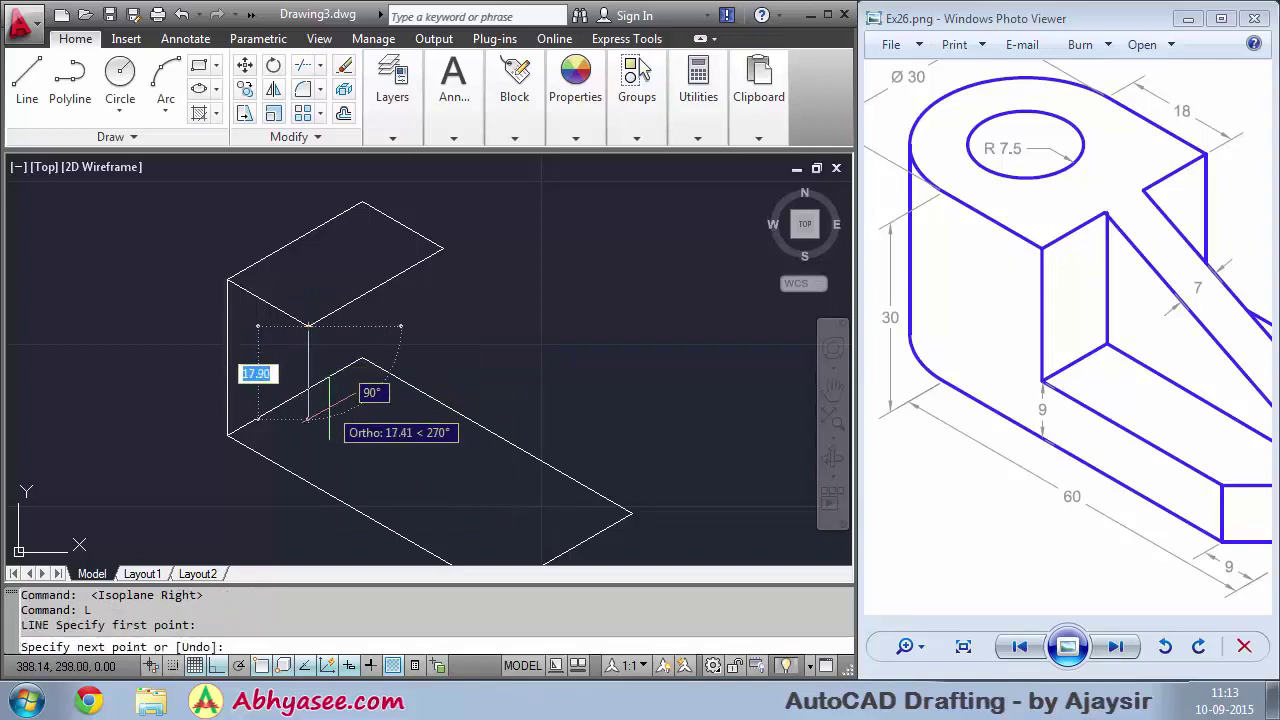
pyautogui.write('21')
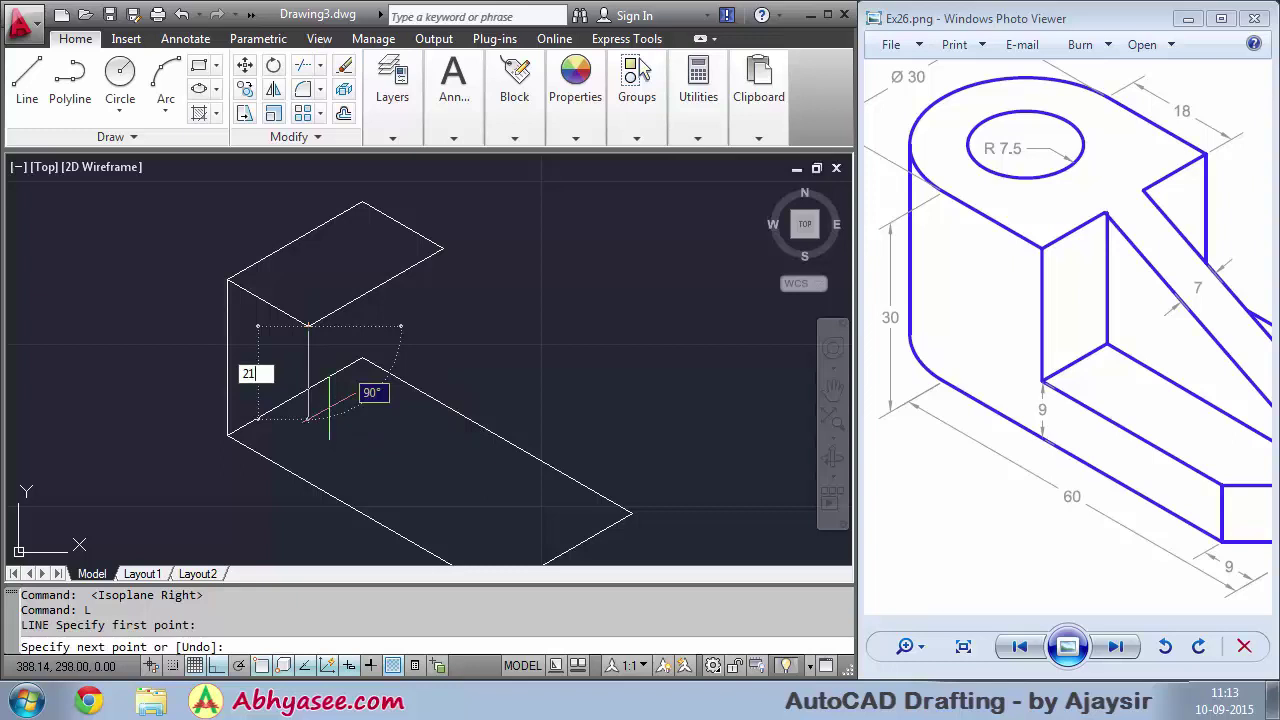
pyautogui.press('Return')
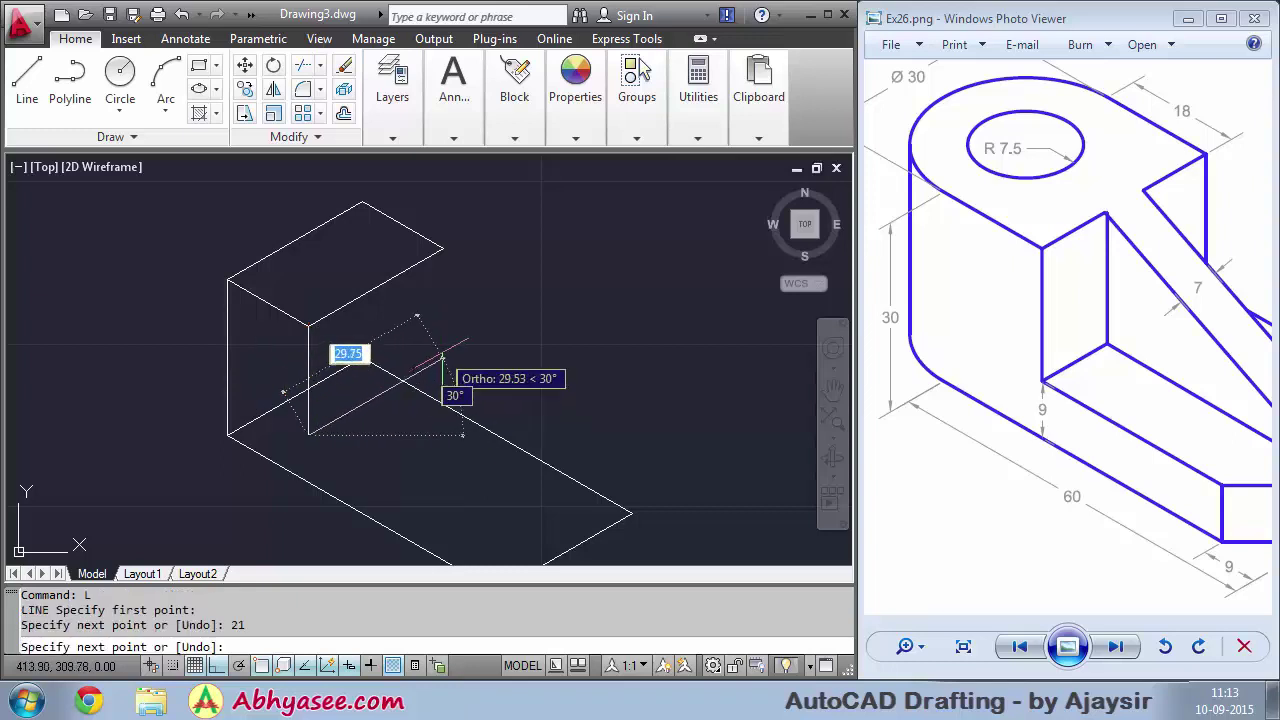
pyautogui.write('30')
pyautogui.press('Return')
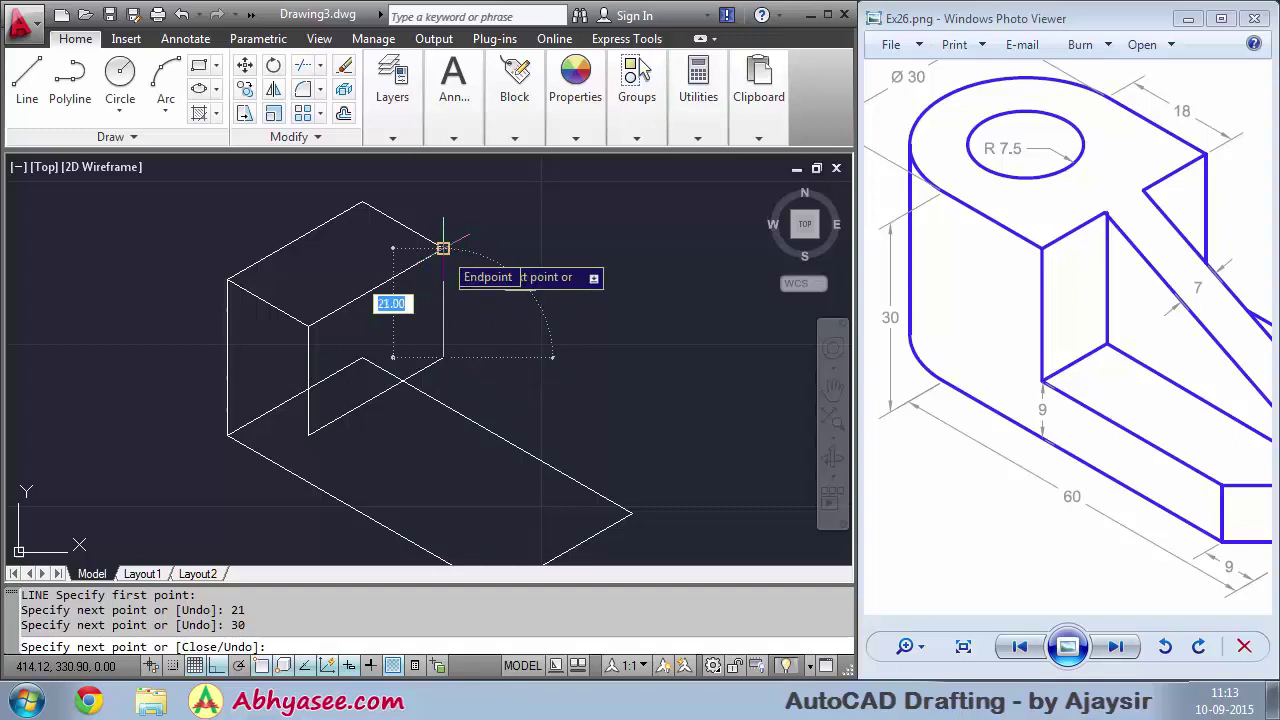
pyautogui.rightClick(540, 250)
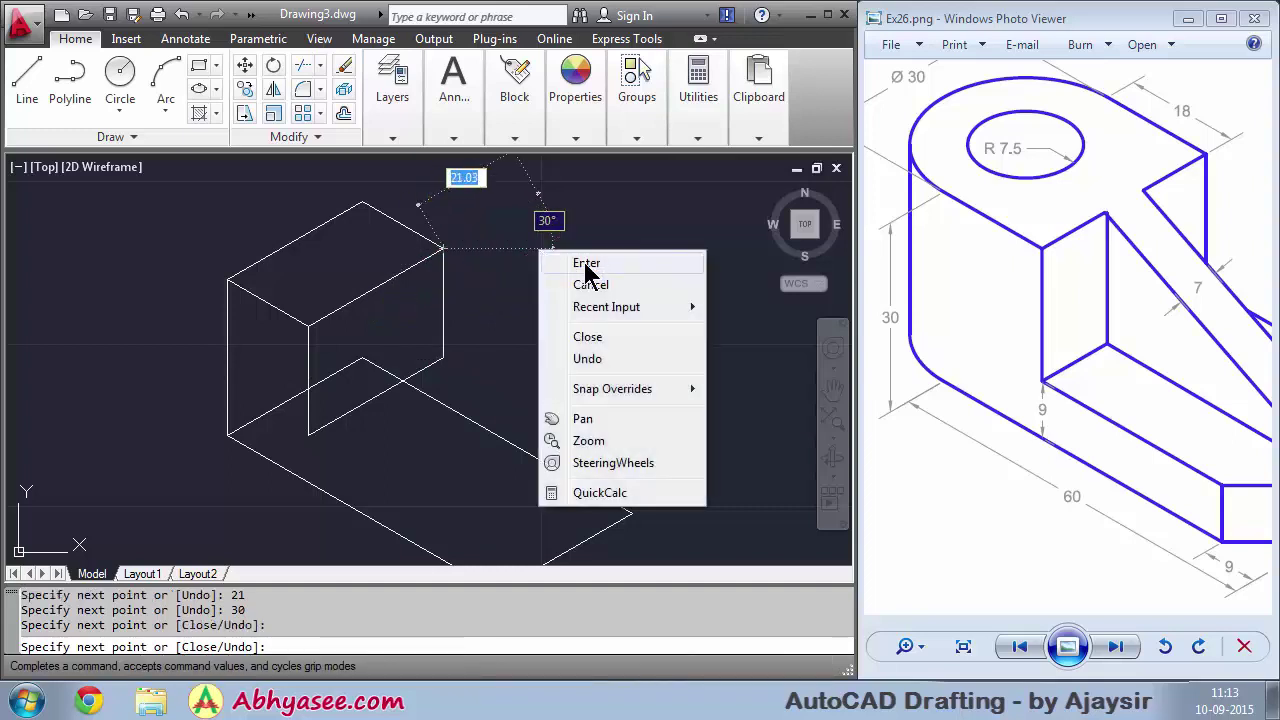
pyautogui.click(585, 265)
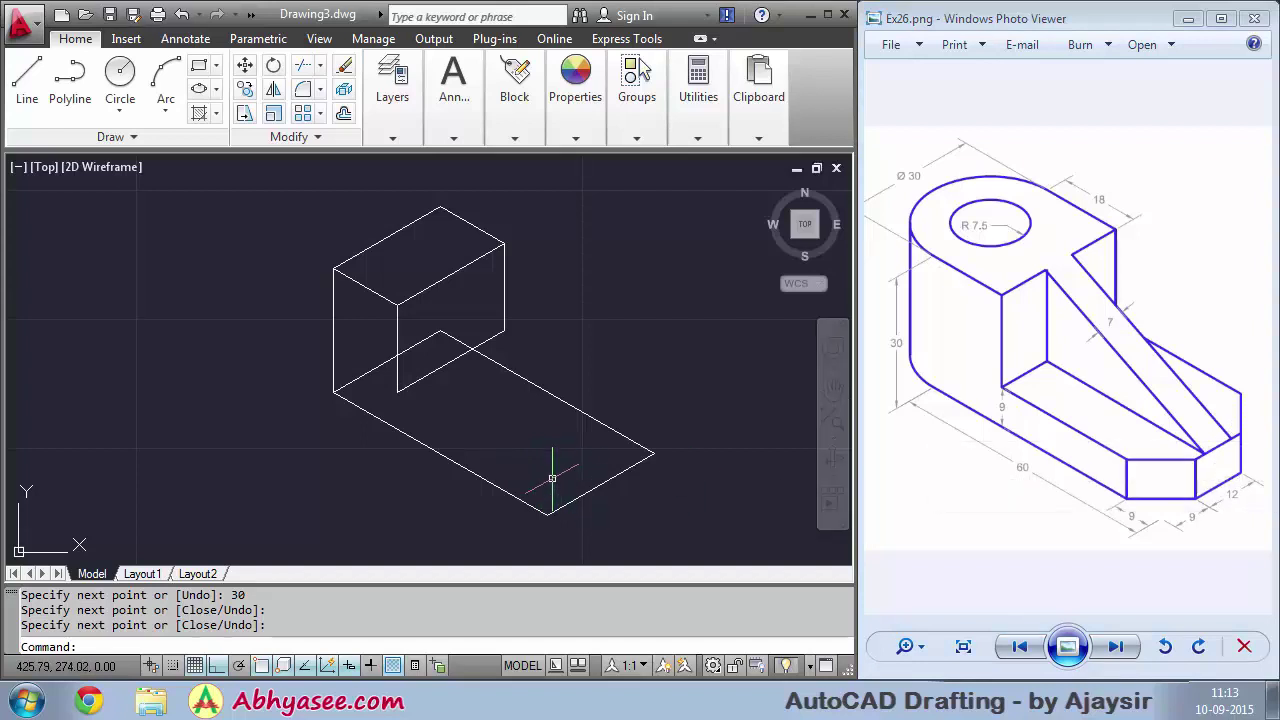
# Start CHAMFER and set both chamfer distances to 9
pyautogui.scroll(2, 549, 471)
pyautogui.scroll(1, 549, 471)
pyautogui.moveTo(562, 498); pyautogui.dragTo(526, 449, button='middle')
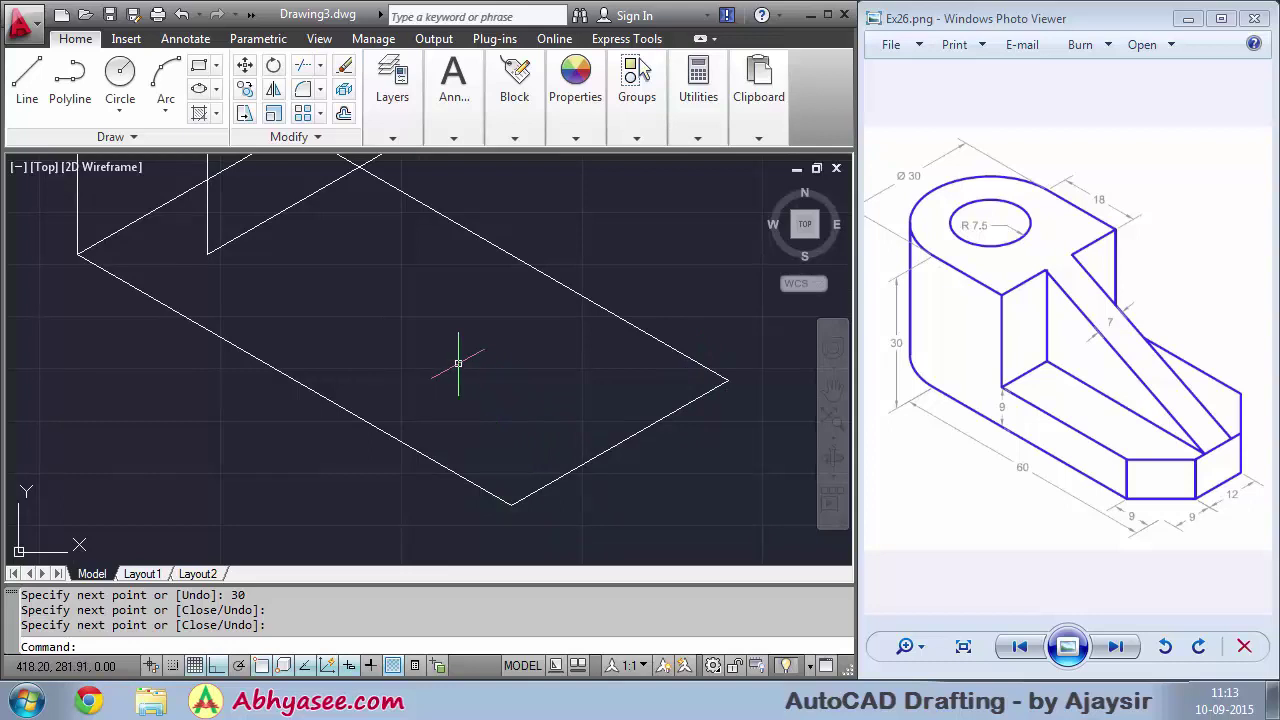
pyautogui.write('CH')
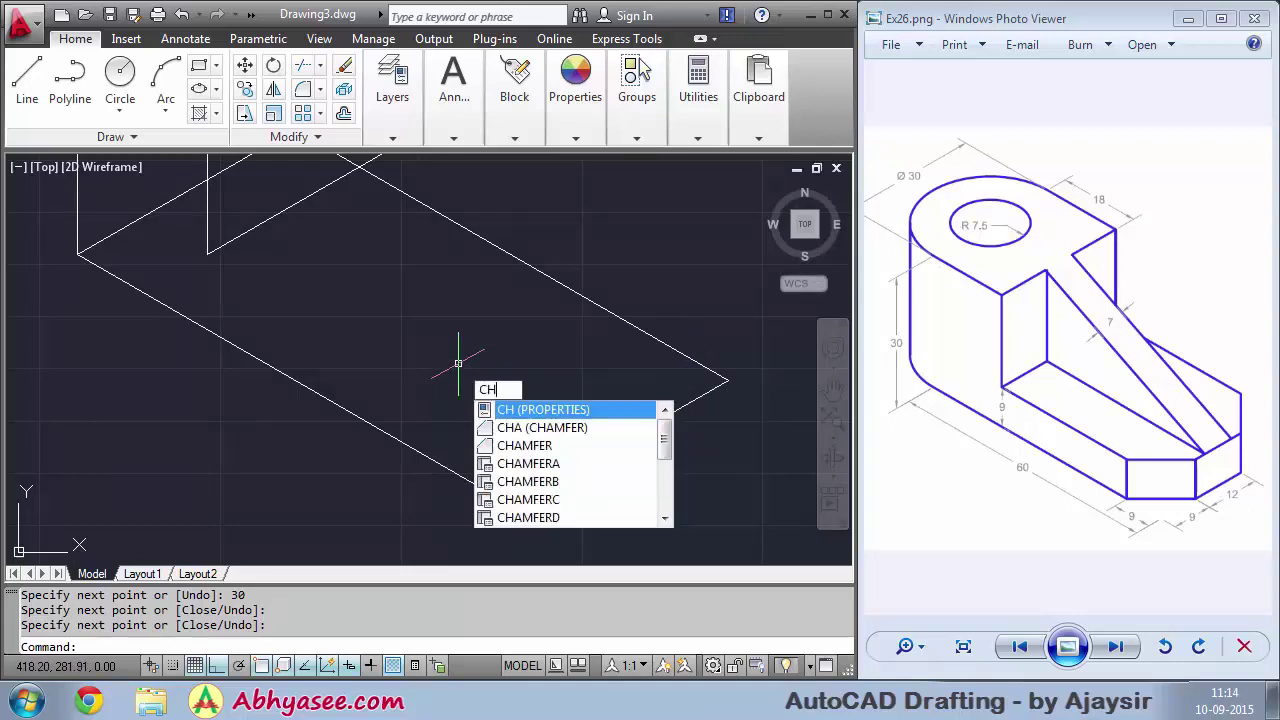
pyautogui.write('A')
pyautogui.press('Return')
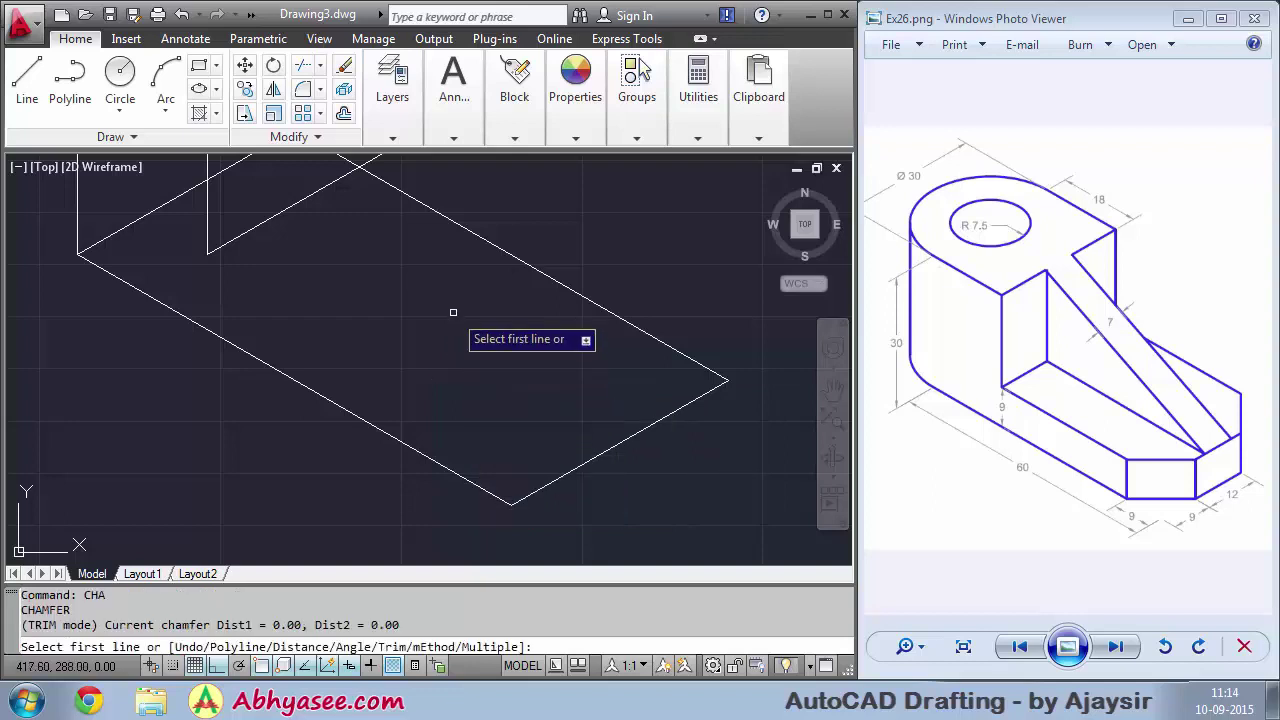
pyautogui.rightClick(449, 307)
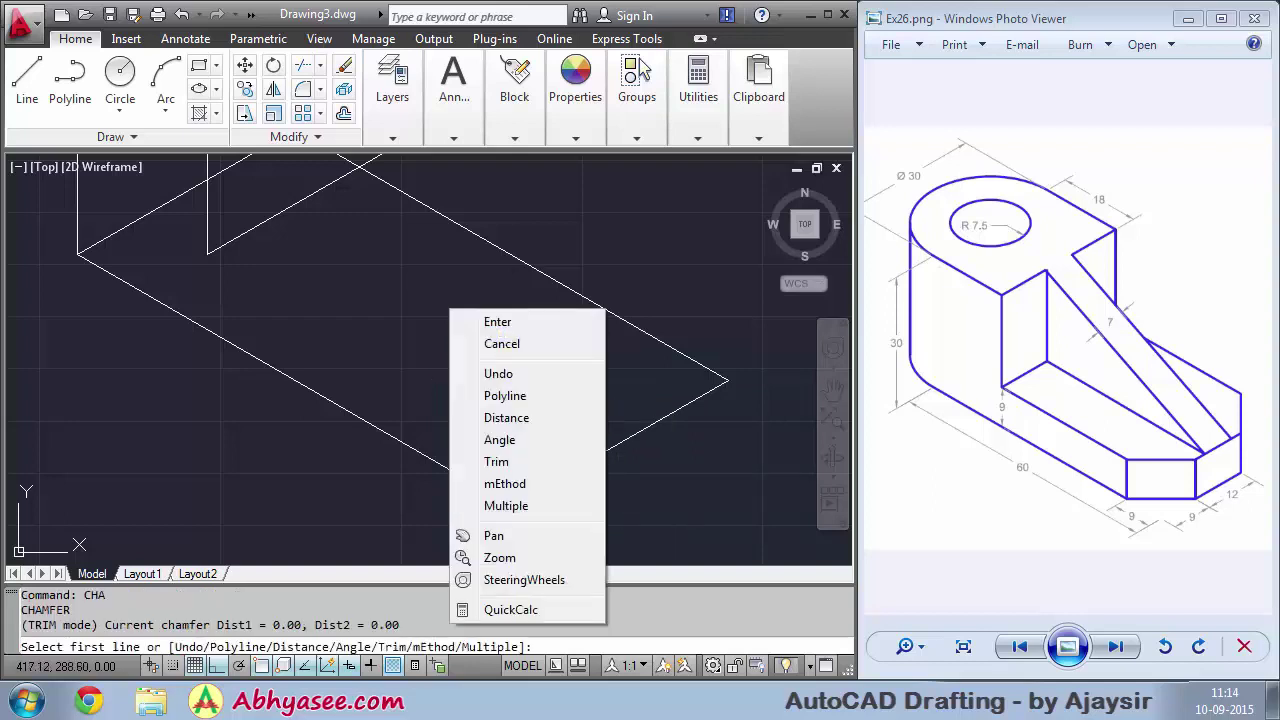
pyautogui.click(509, 417)
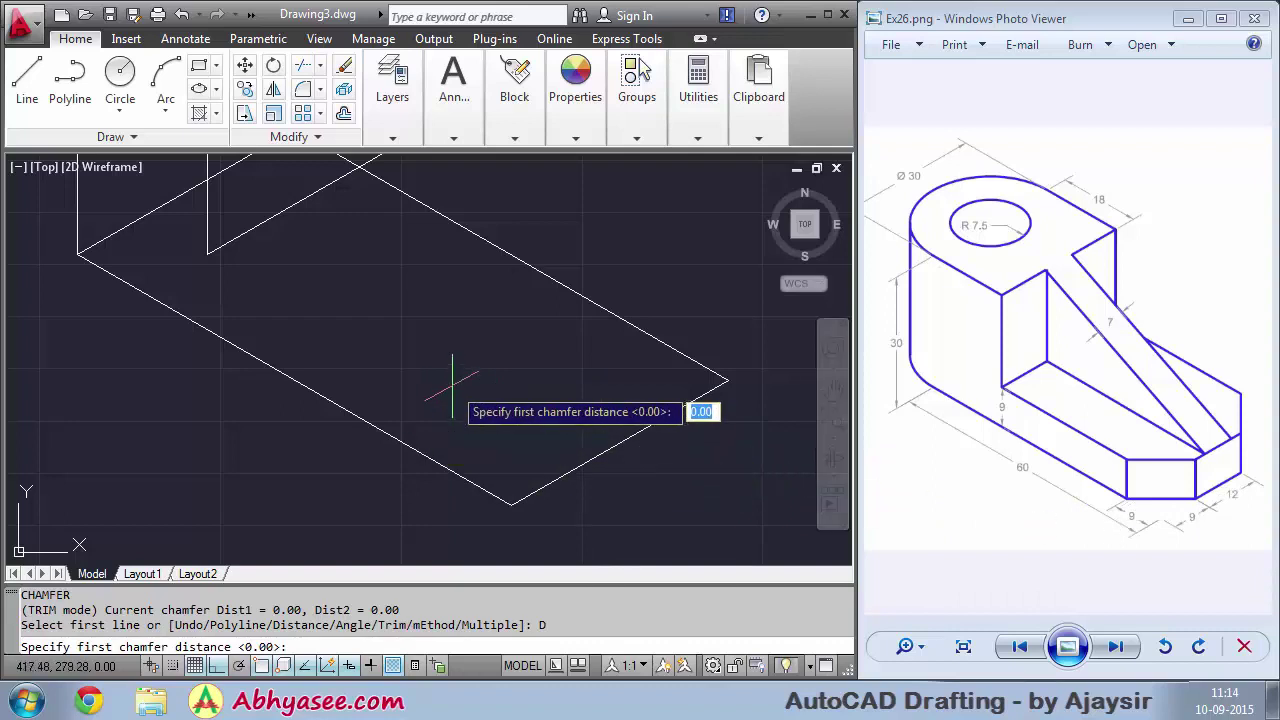
pyautogui.press('Return')
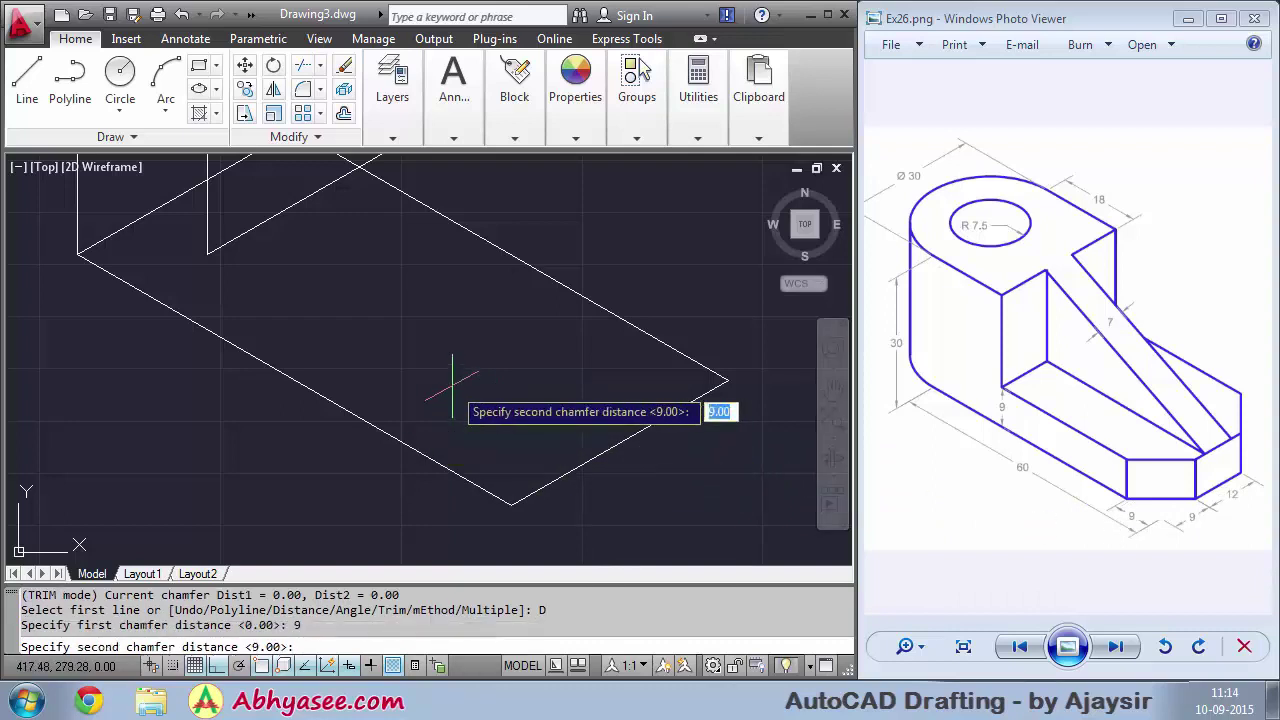
pyautogui.press('Return')
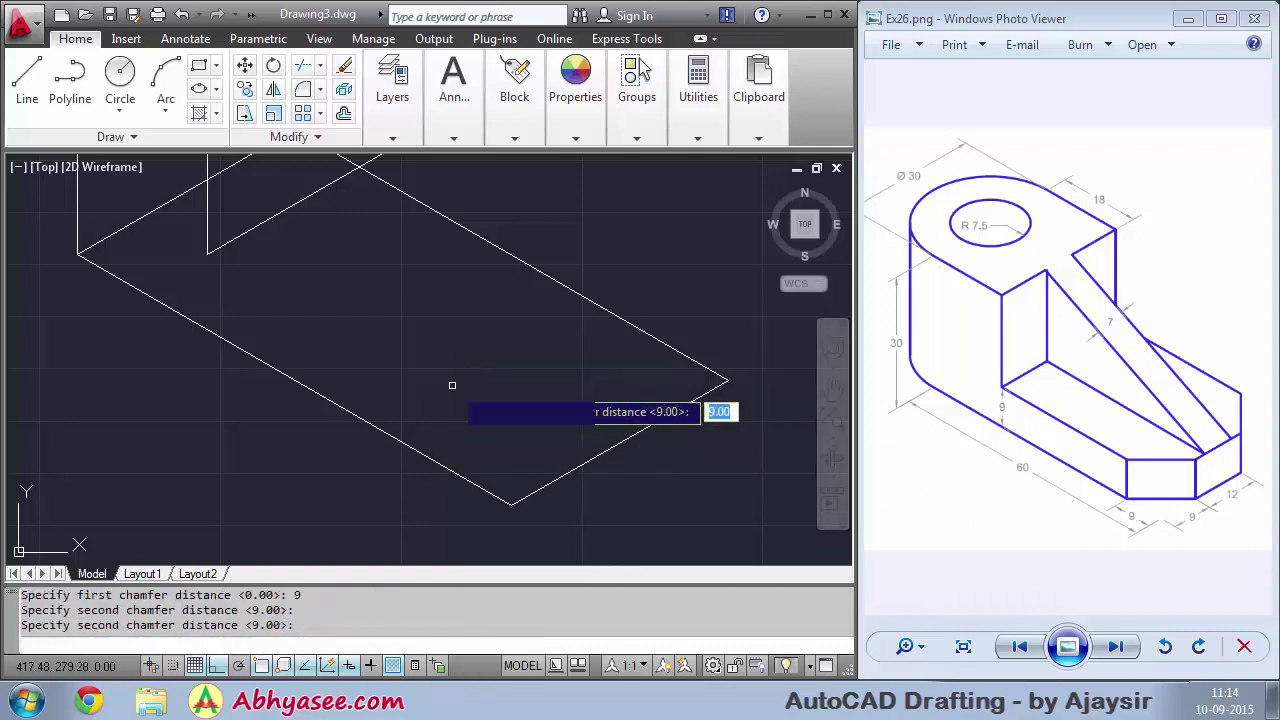
# Chamfer the base's bottom and right front corners at 9 by 9
pyautogui.click(466, 477)
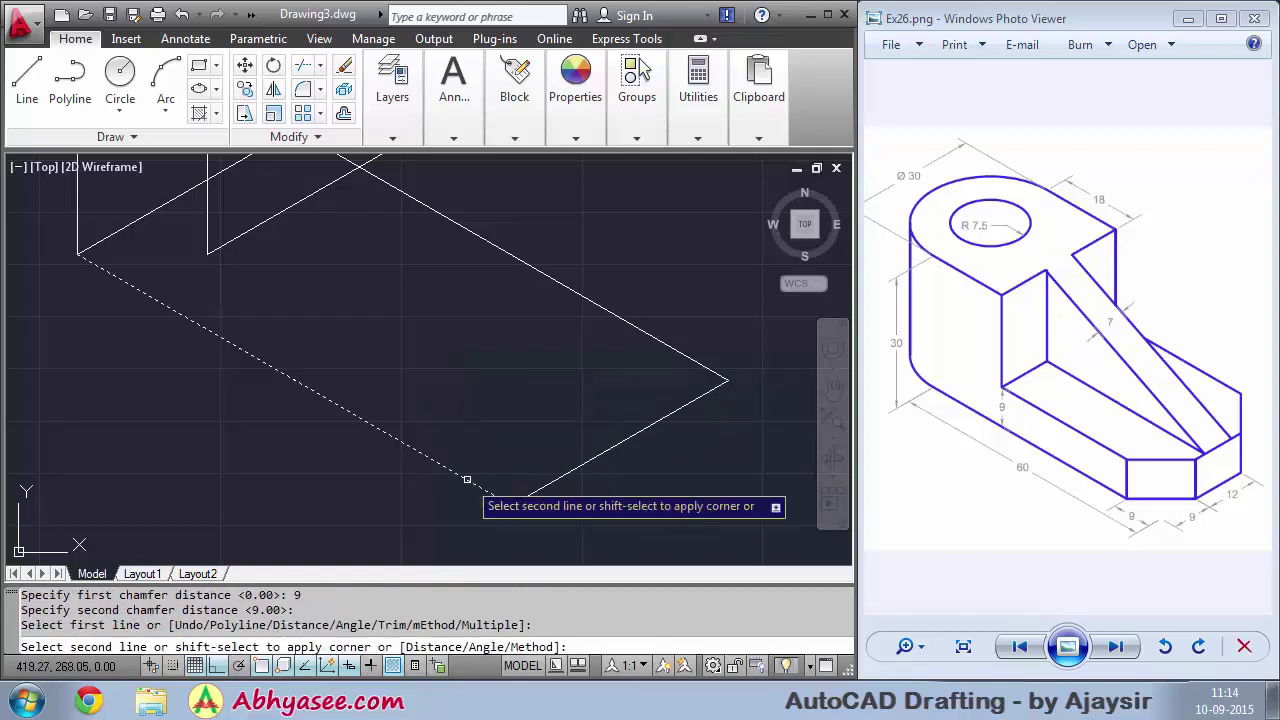
pyautogui.click(534, 480)
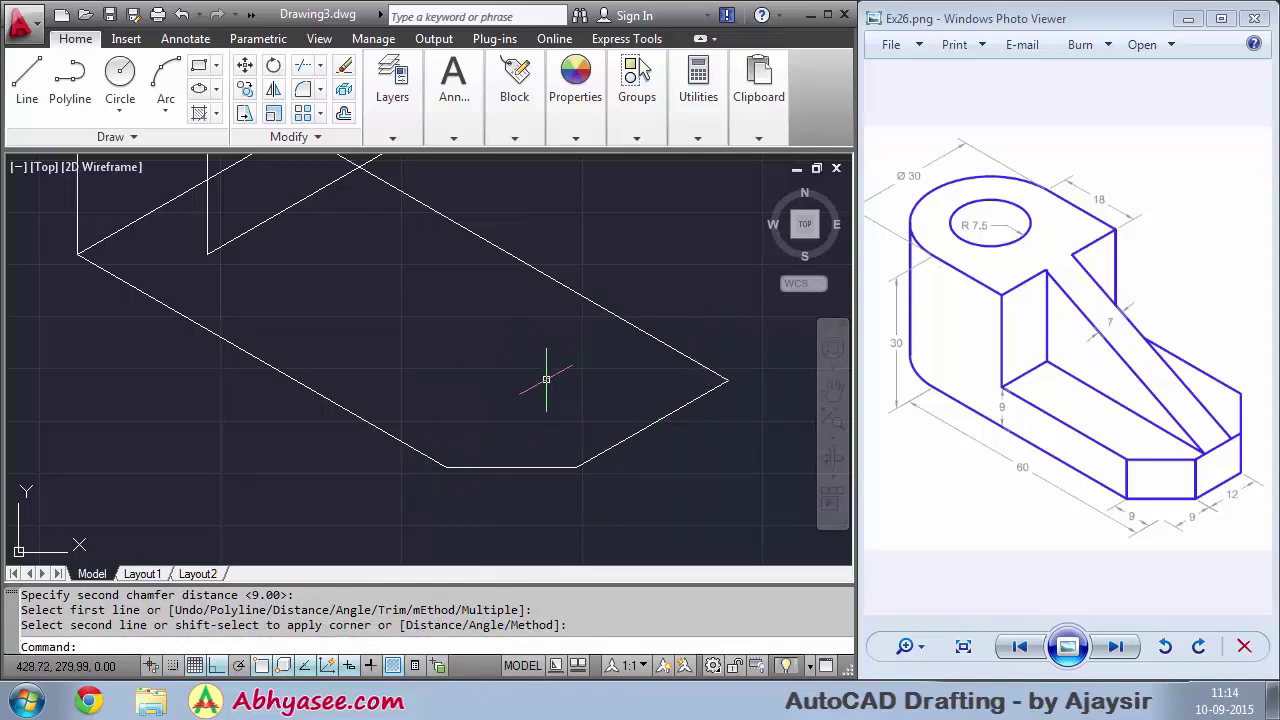
pyautogui.press('Return')
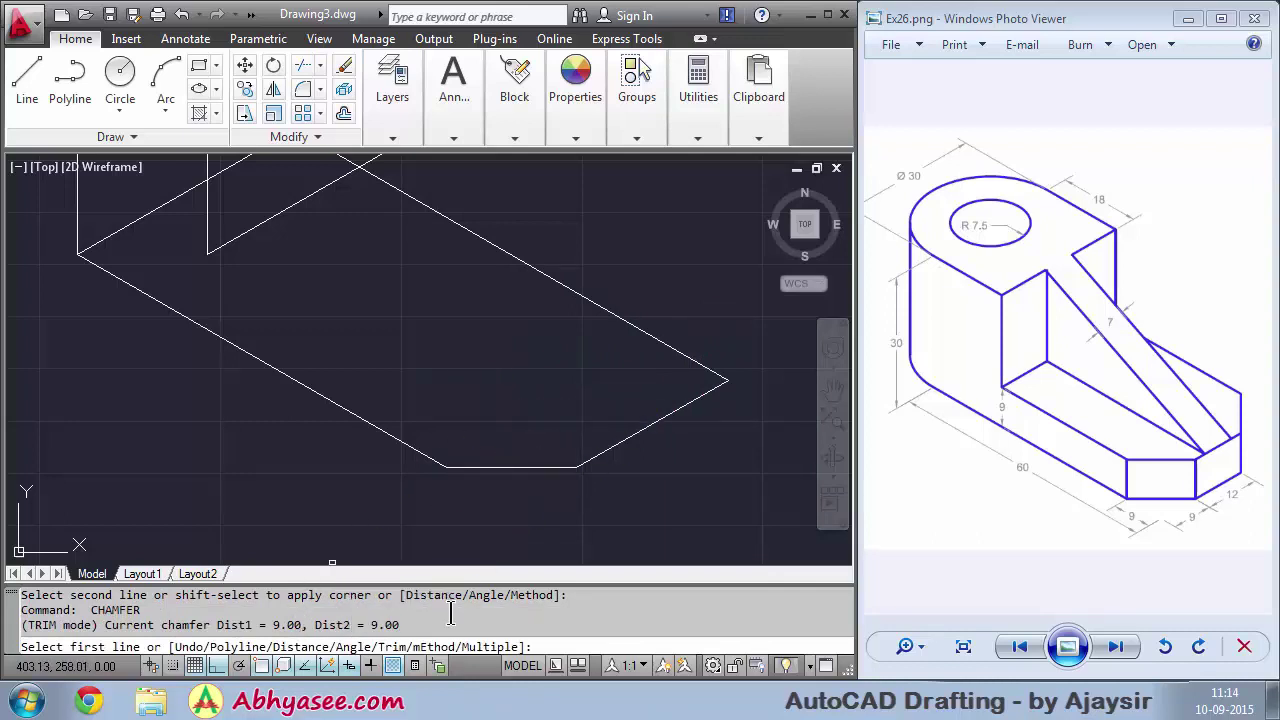
pyautogui.click(677, 412)
pyautogui.click(673, 344)
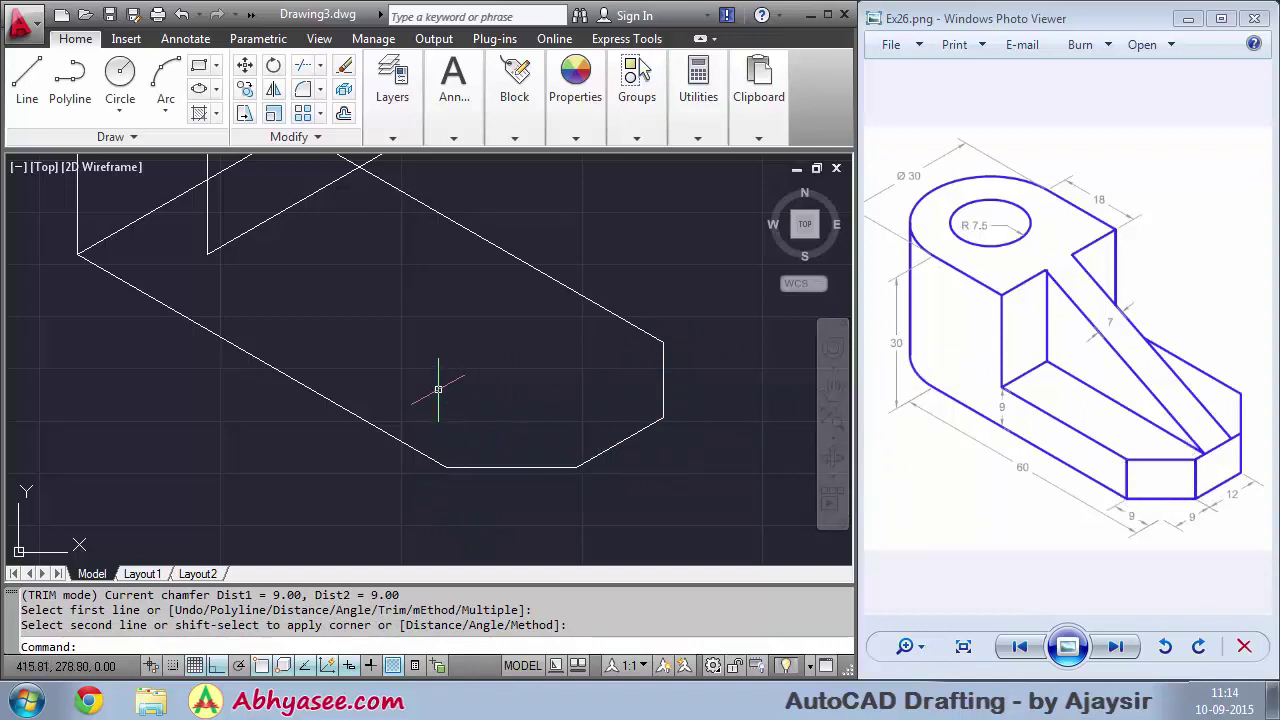
# Draw a 9-unit vertical edge up from the left chamfer corner
pyautogui.write('L')
pyautogui.press('Return')
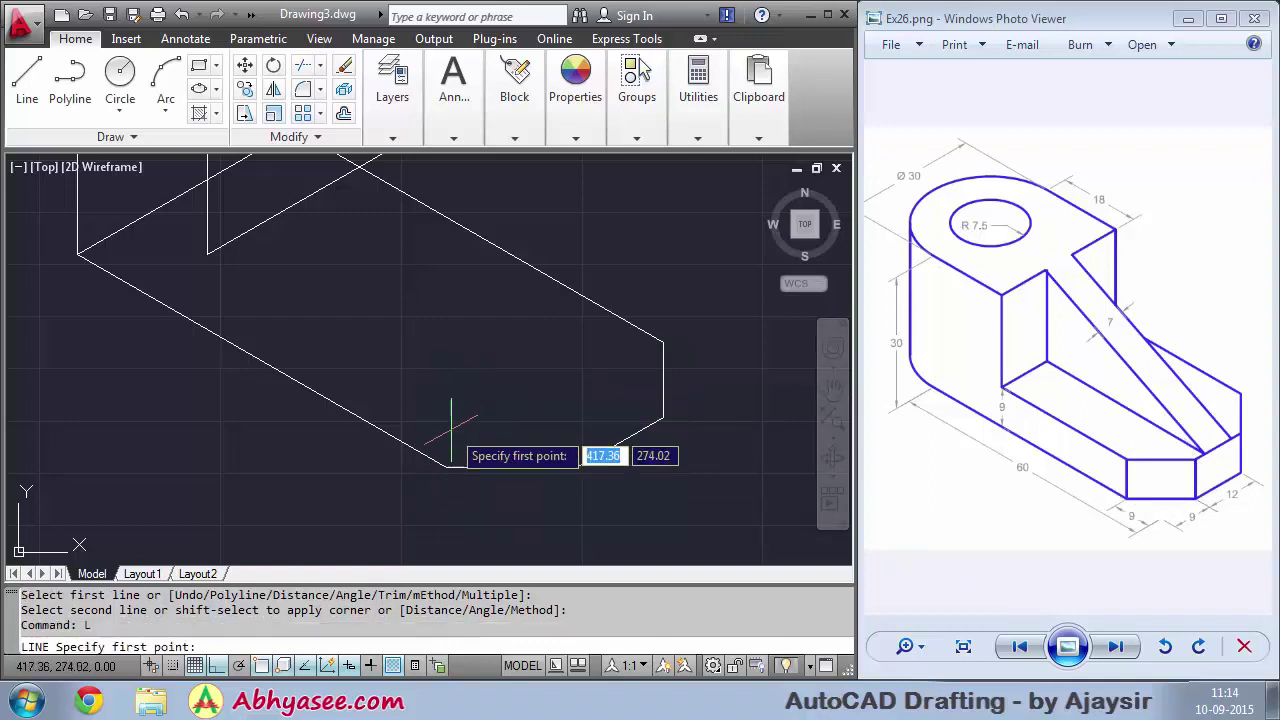
pyautogui.click(445, 468)
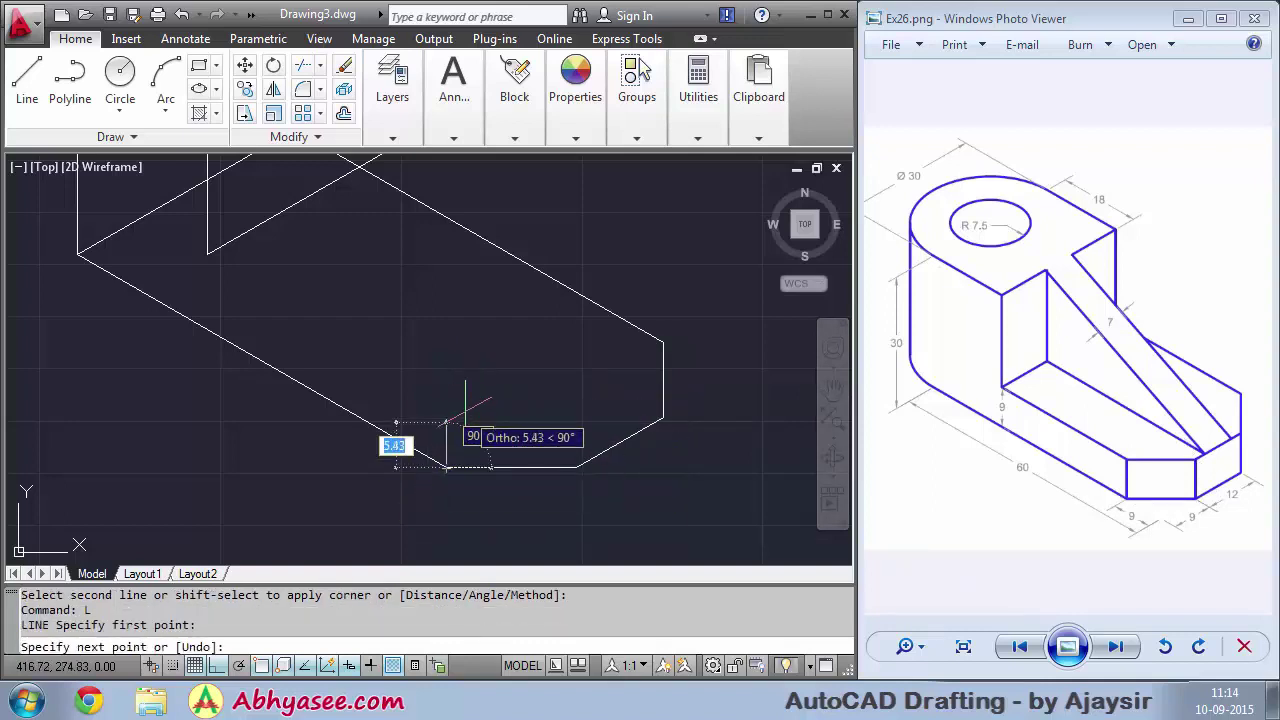
pyautogui.write('9')
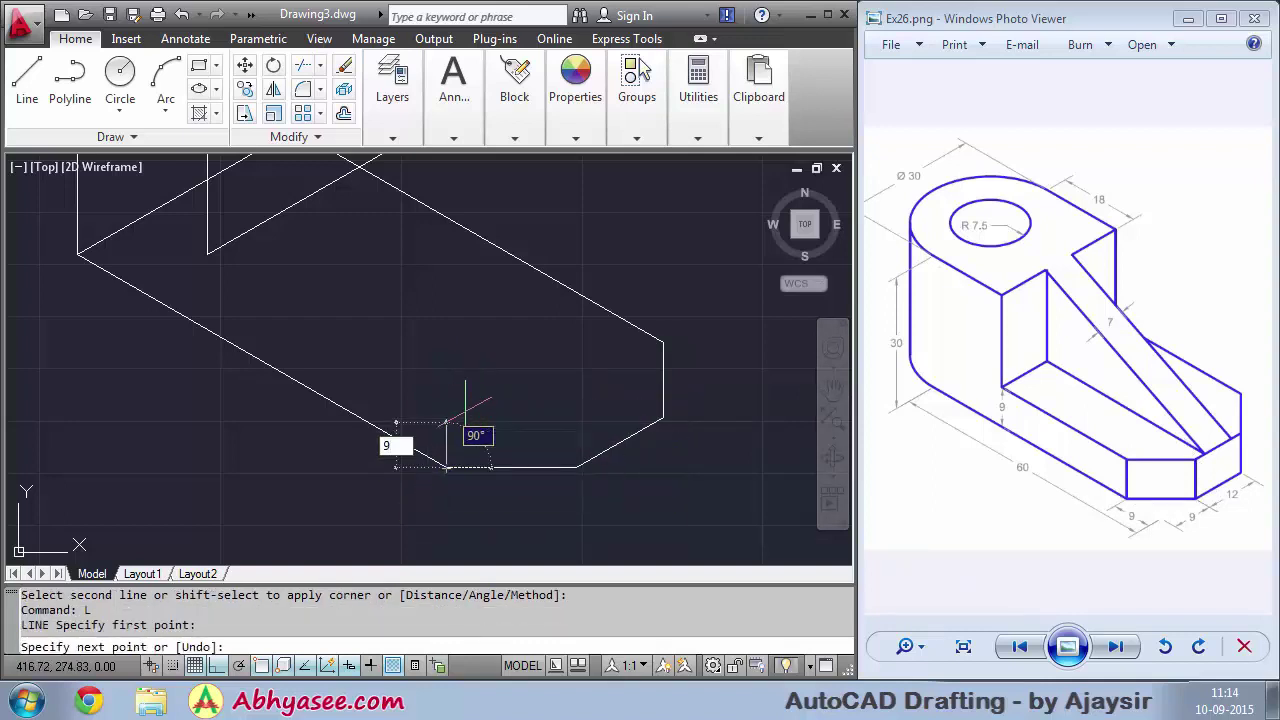
pyautogui.press('Return')
pyautogui.rightClick(503, 411)
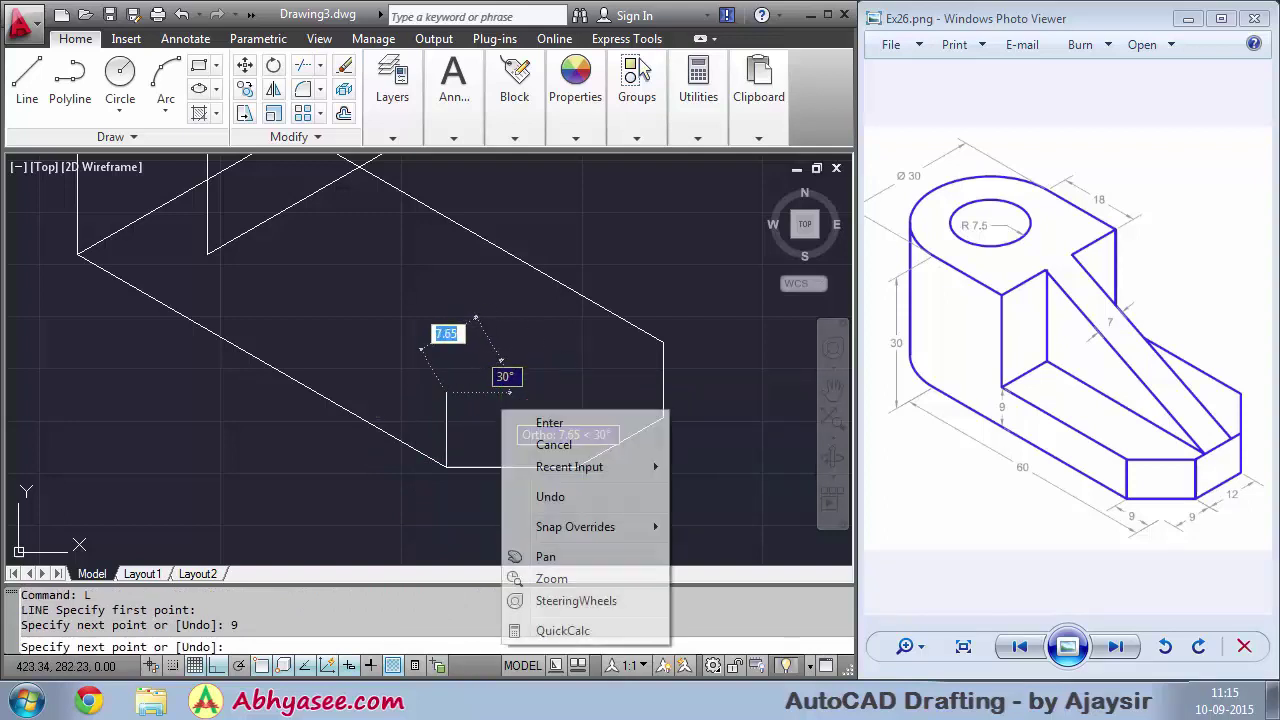
pyautogui.click(549, 425)
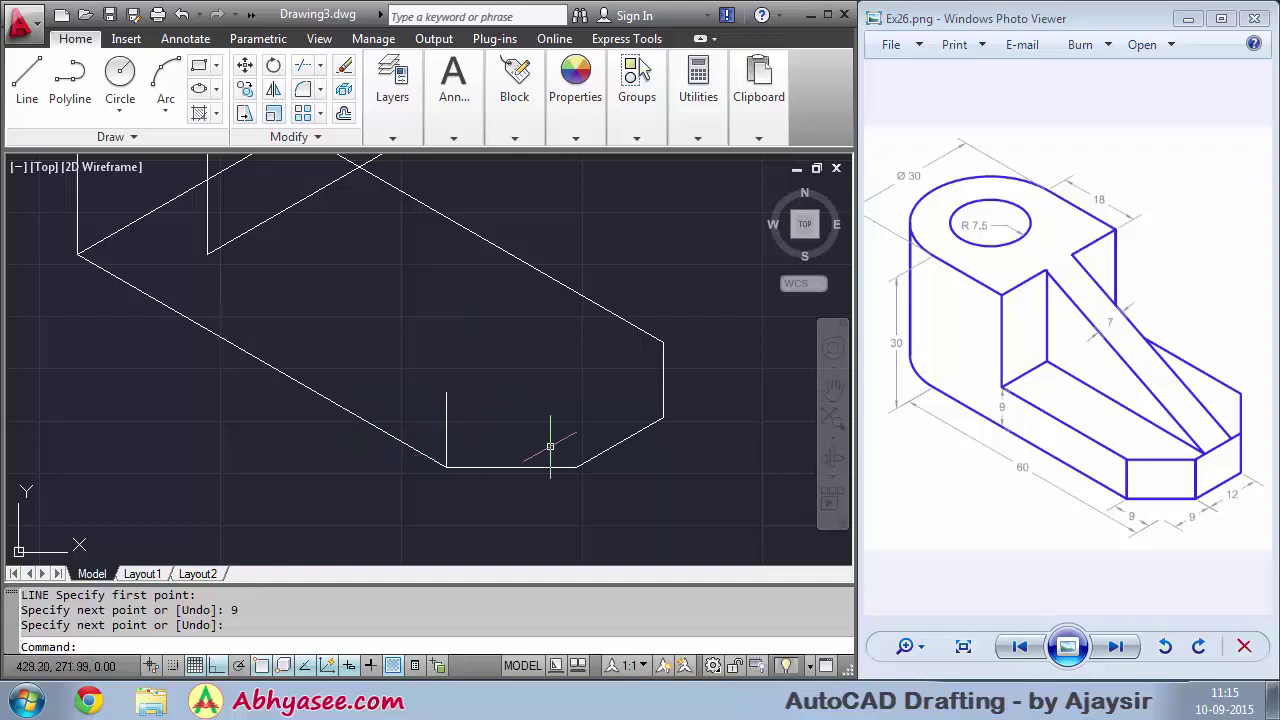
# Copy the 9-unit vertical edge to the right chamfer corner
pyautogui.write('c')
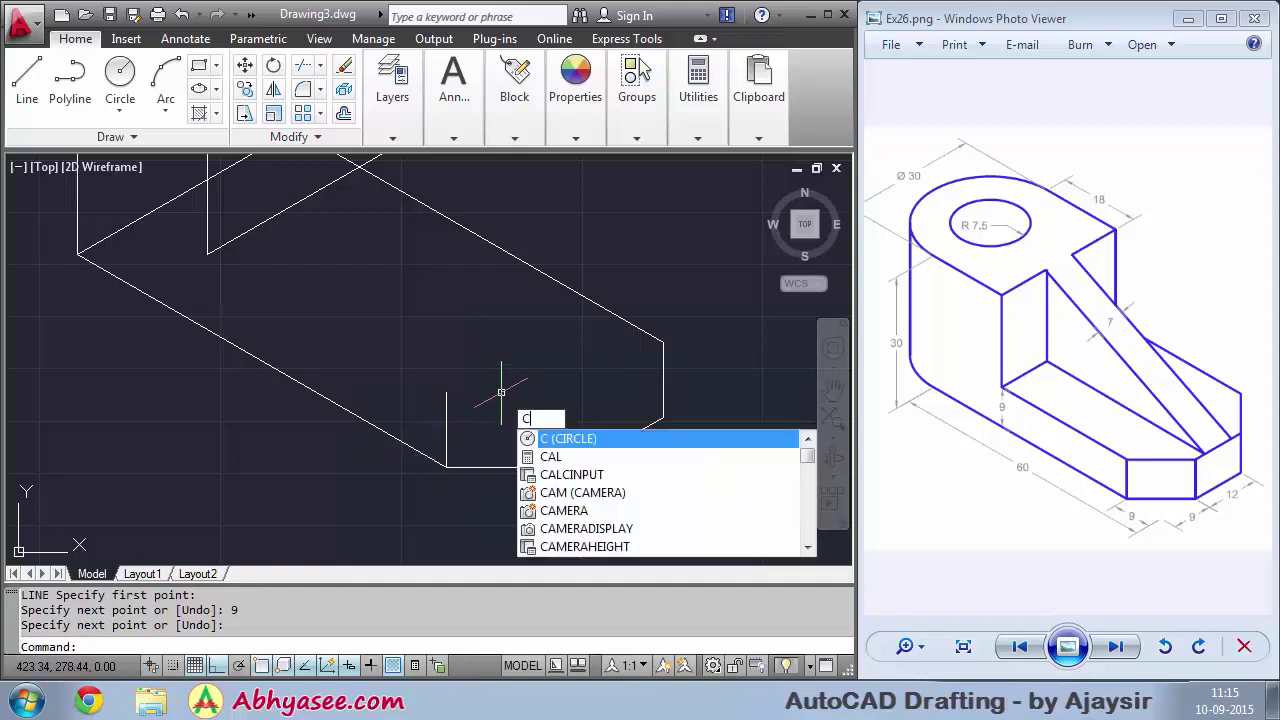
pyautogui.write('o')
pyautogui.press('Return')
pyautogui.click(448, 432)
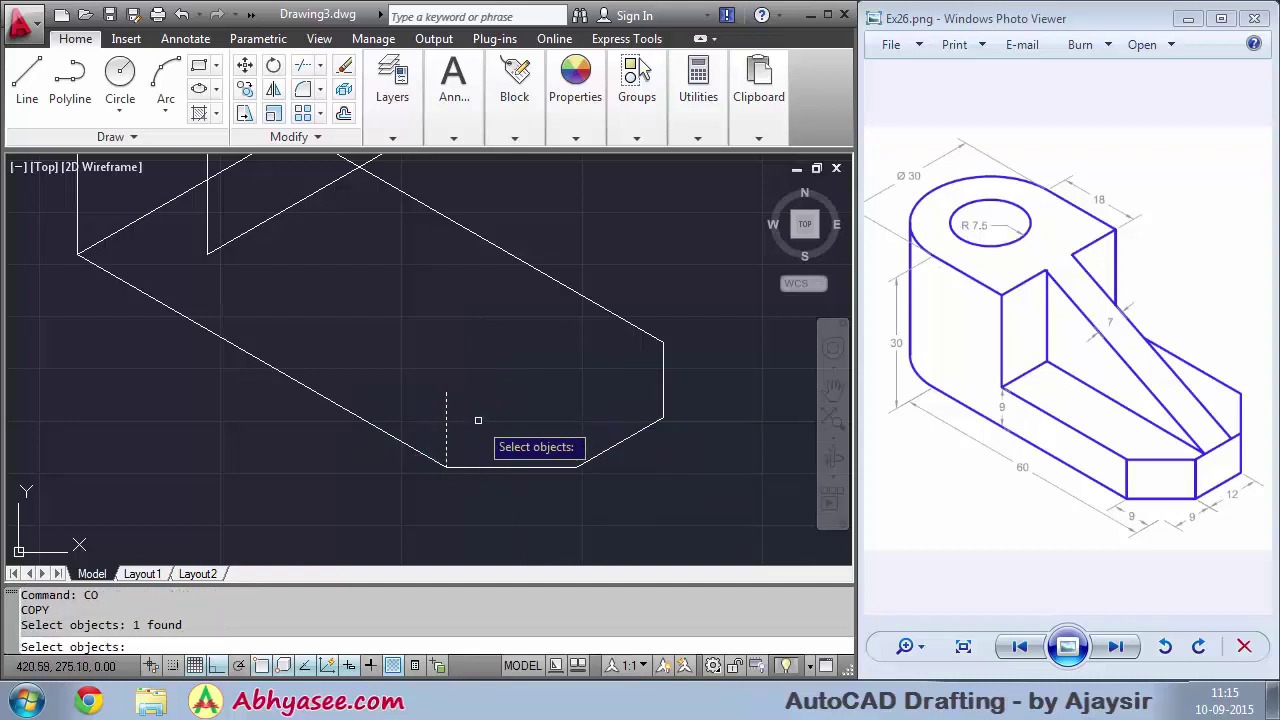
pyautogui.press('Return')
pyautogui.click(446, 466)
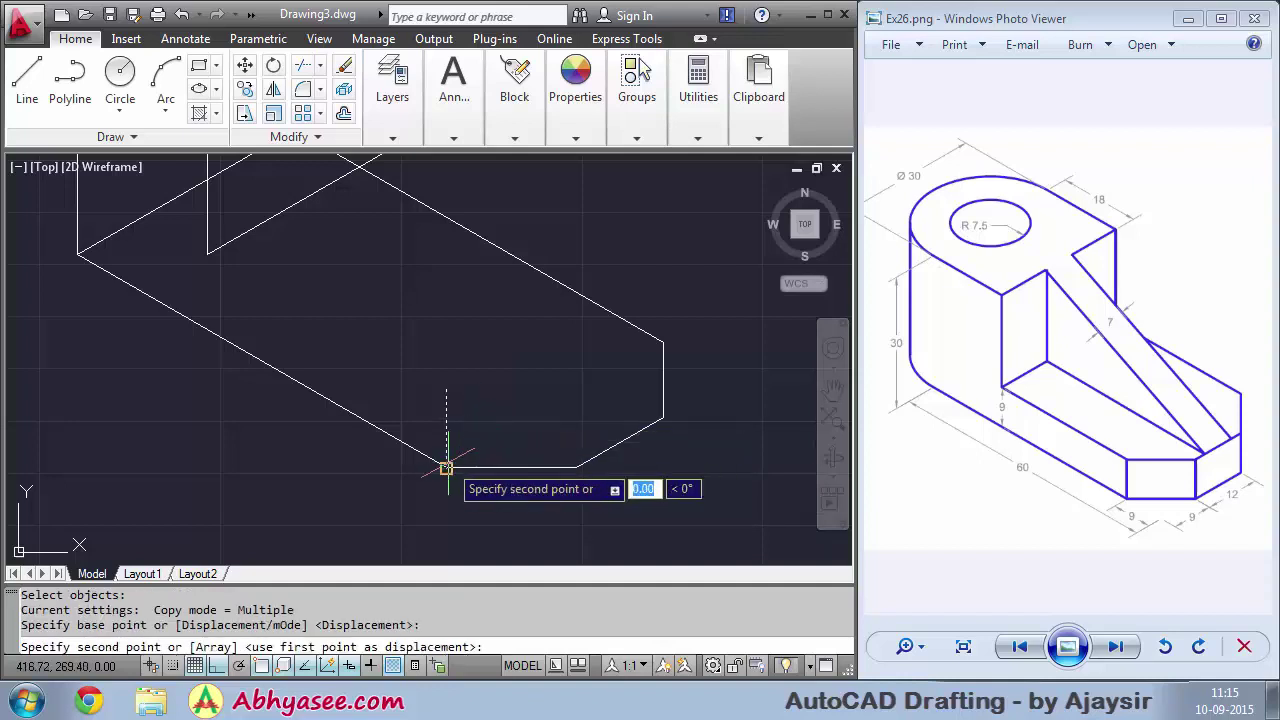
pyautogui.click(576, 468)
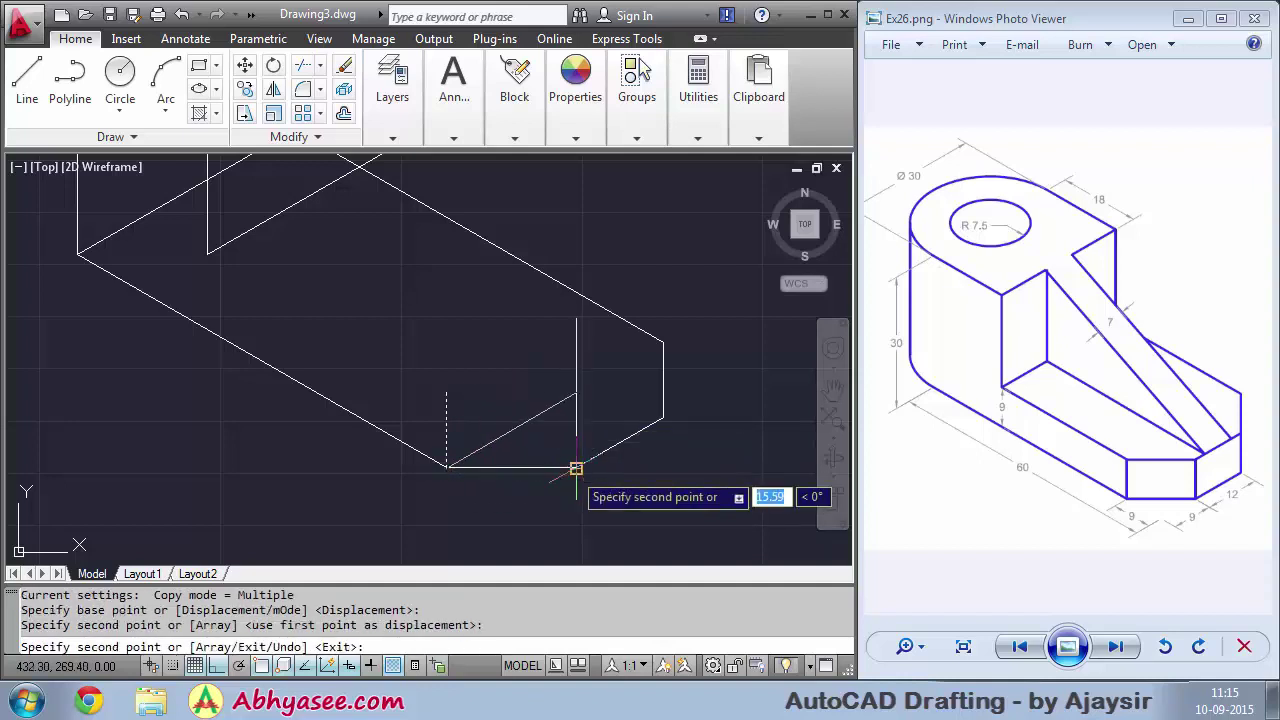
pyautogui.rightClick(598, 402)
pyautogui.click(651, 137)
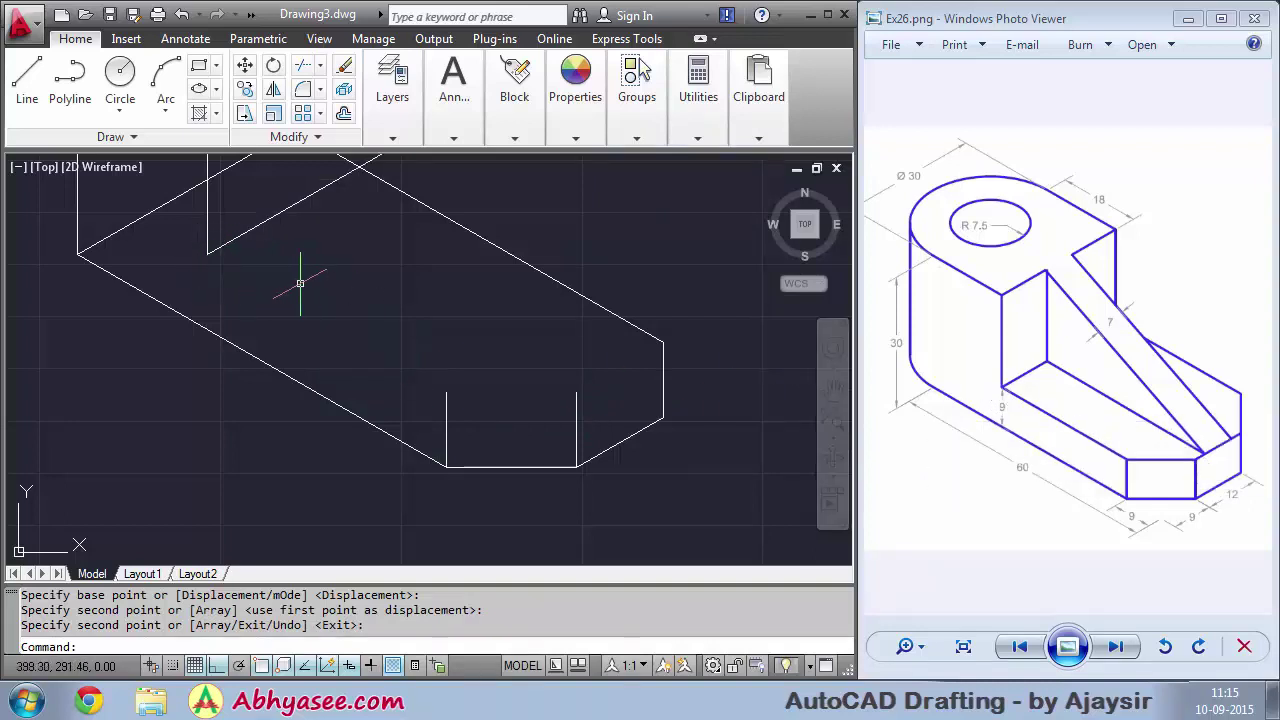
# On the top isoplane, draw connected edges from the upright's inner corner across the vertical-edge tops to the chamfer corner
pyautogui.press('F5')
pyautogui.press('F5')
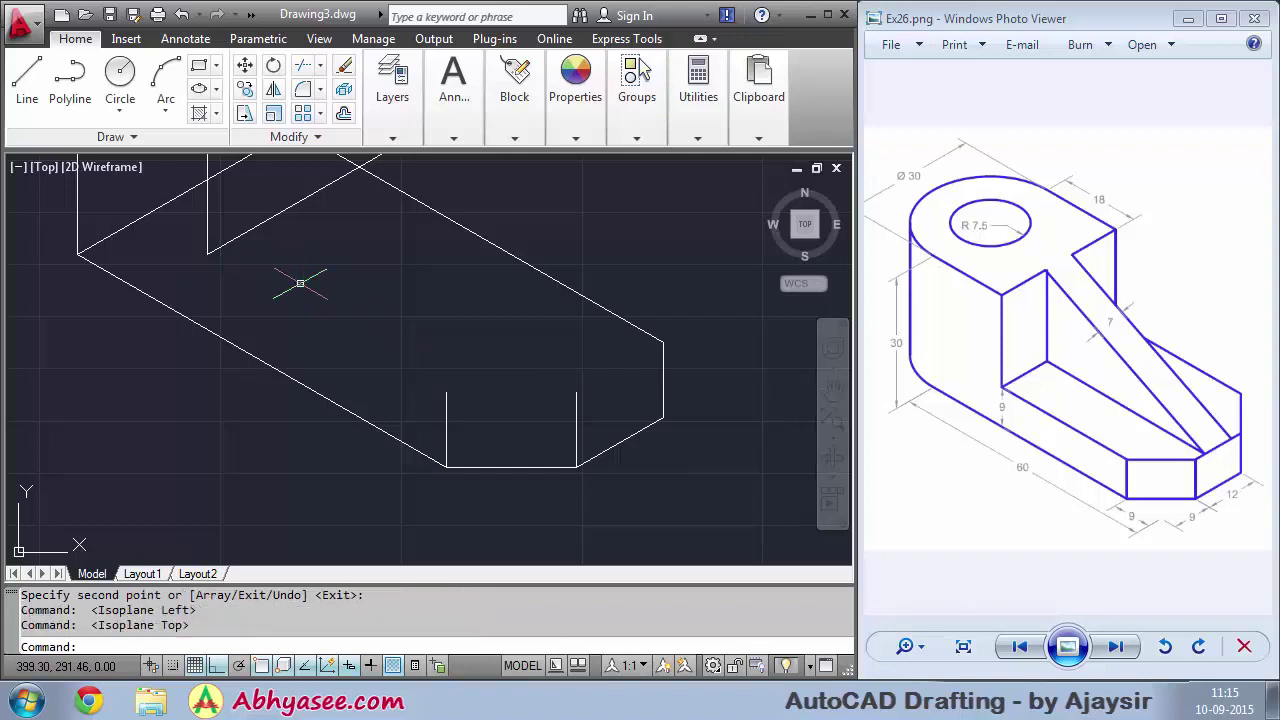
pyautogui.write('L')
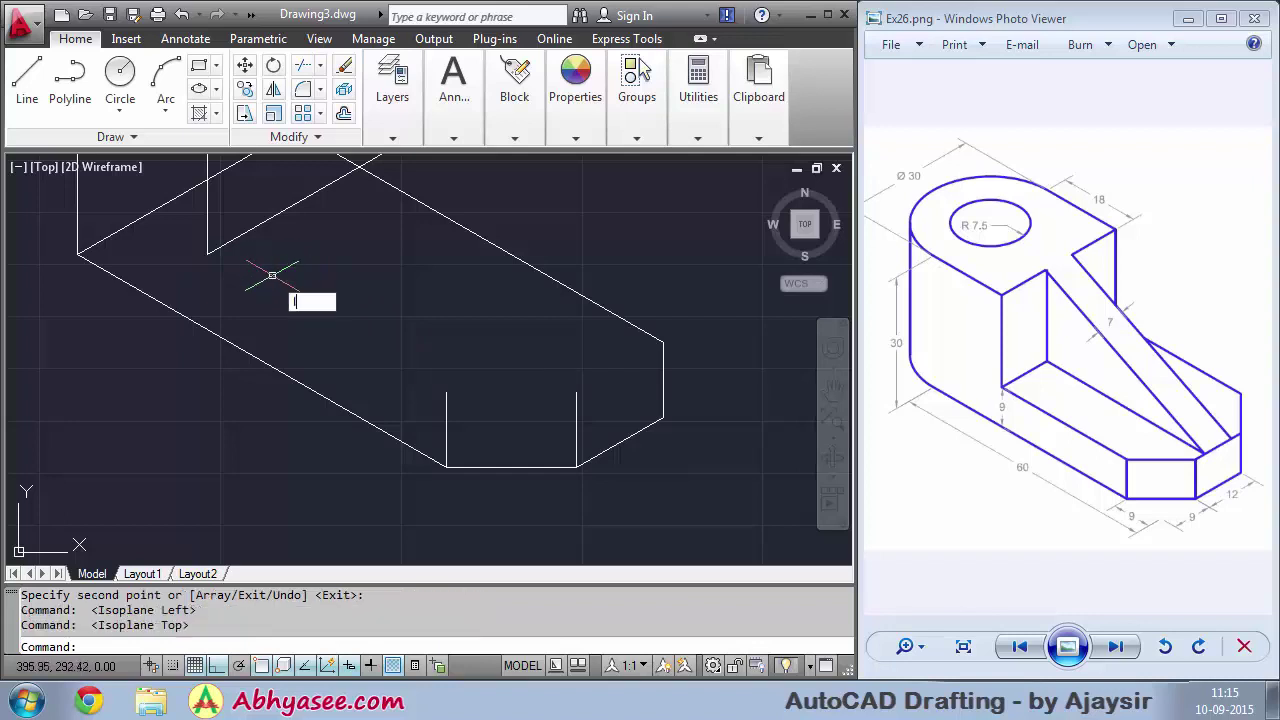
pyautogui.press('Return')
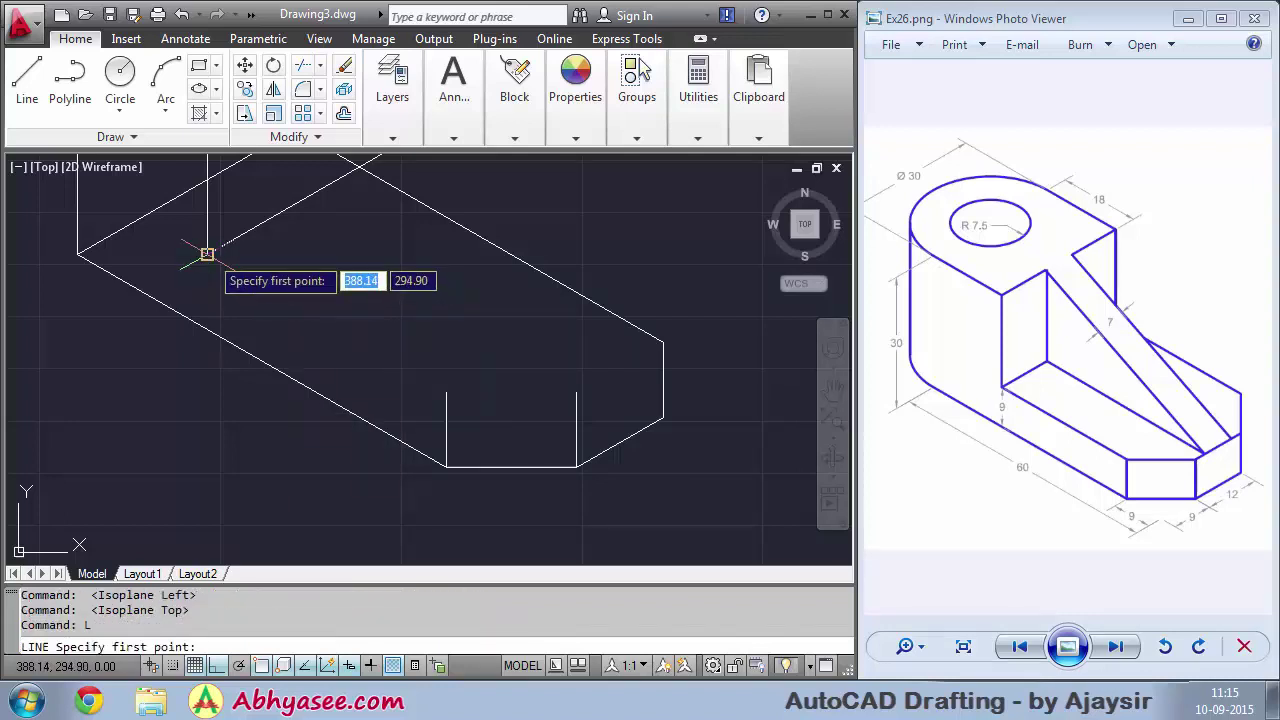
pyautogui.click(207, 254)
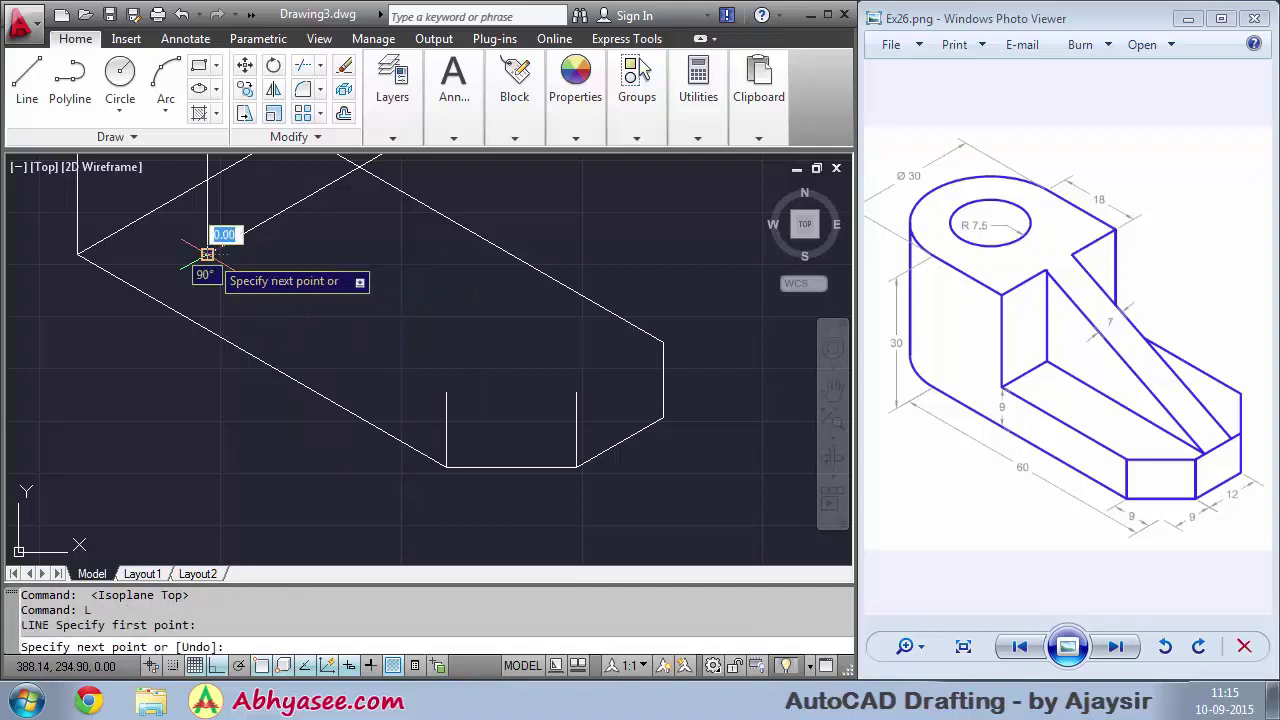
pyautogui.click(446, 392)
pyautogui.click(576, 392)
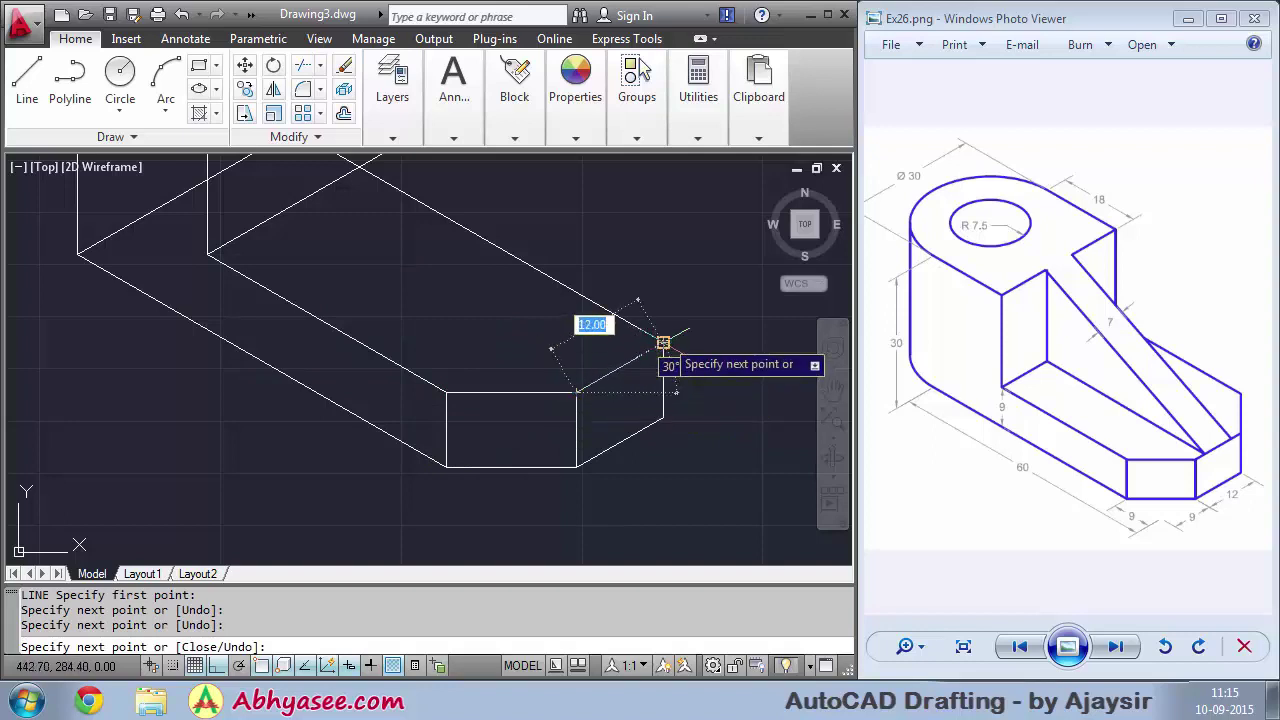
pyautogui.click(663, 343)
pyautogui.rightClick(697, 301)
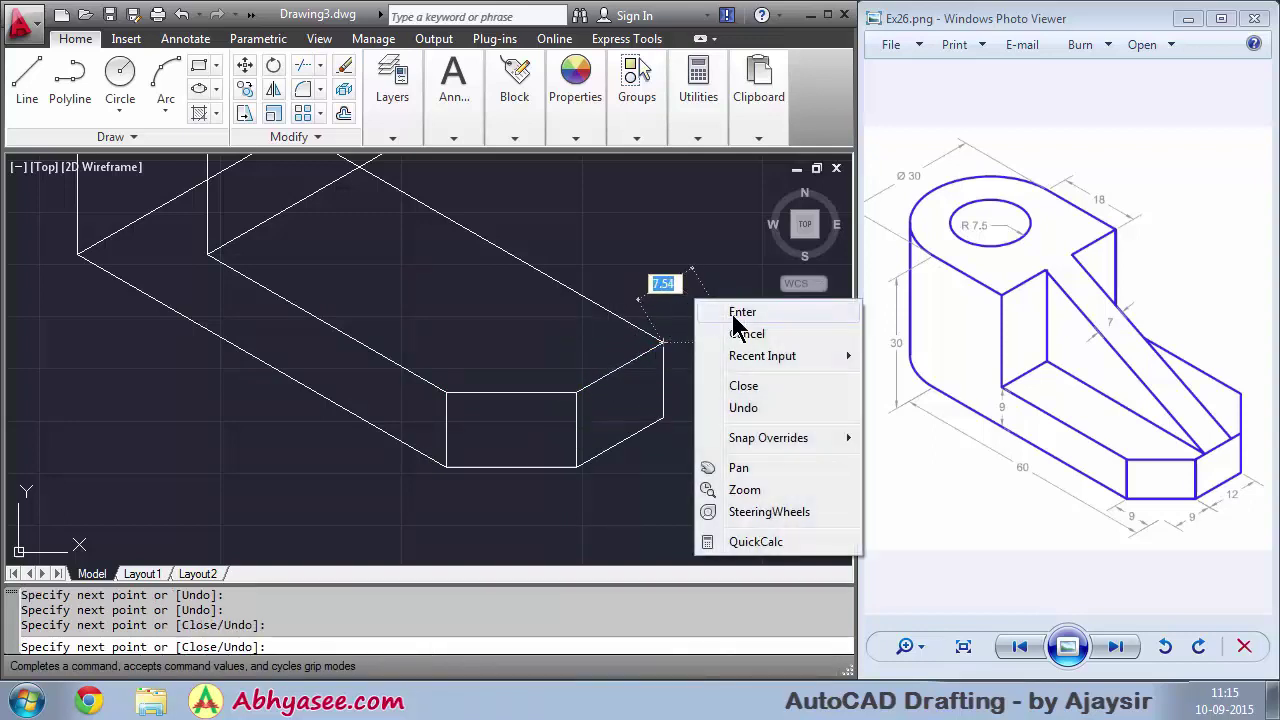
pyautogui.click(742, 313)
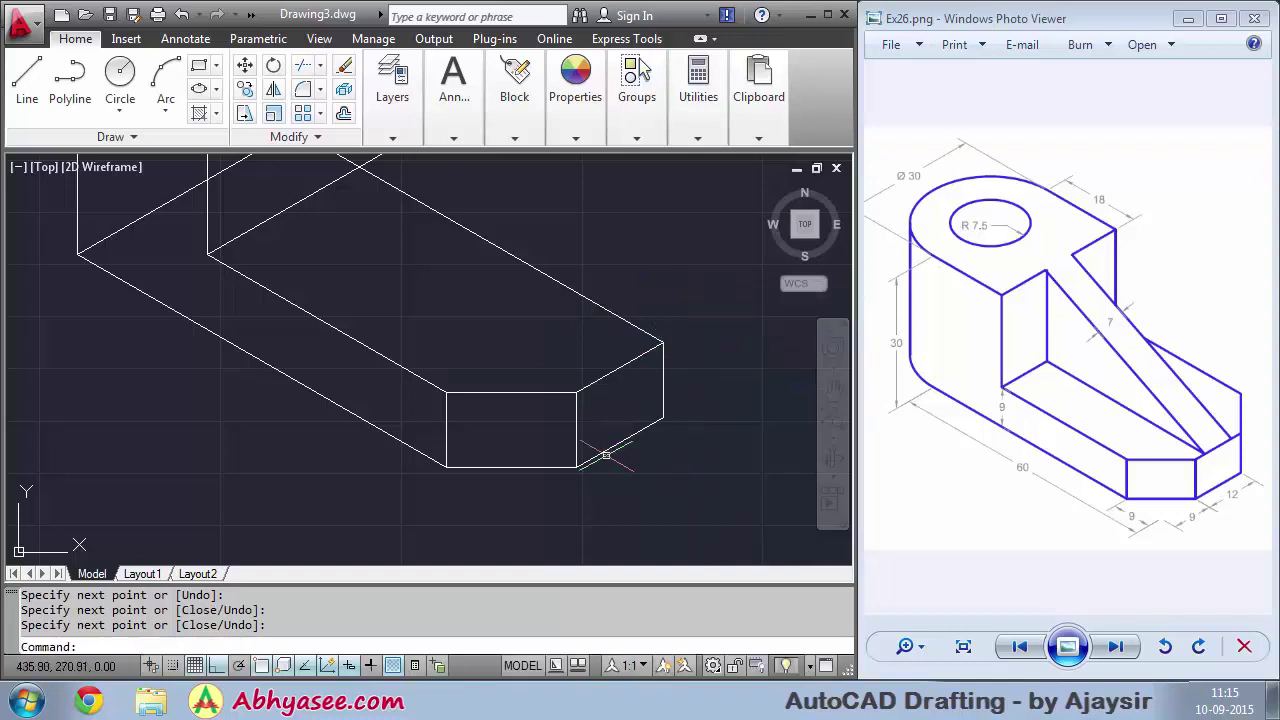
pyautogui.scroll(-2, 500, 460)
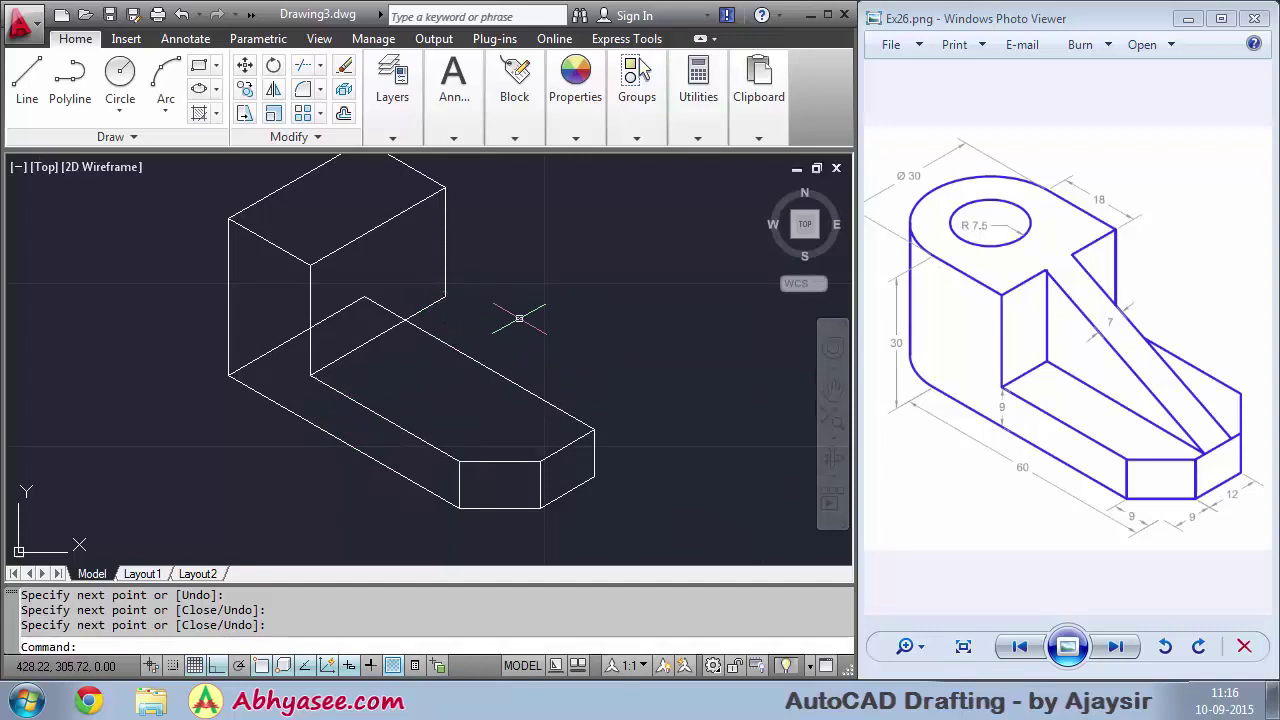
# Copy the long inner base edge up to the upright's corner
pyautogui.write('c')
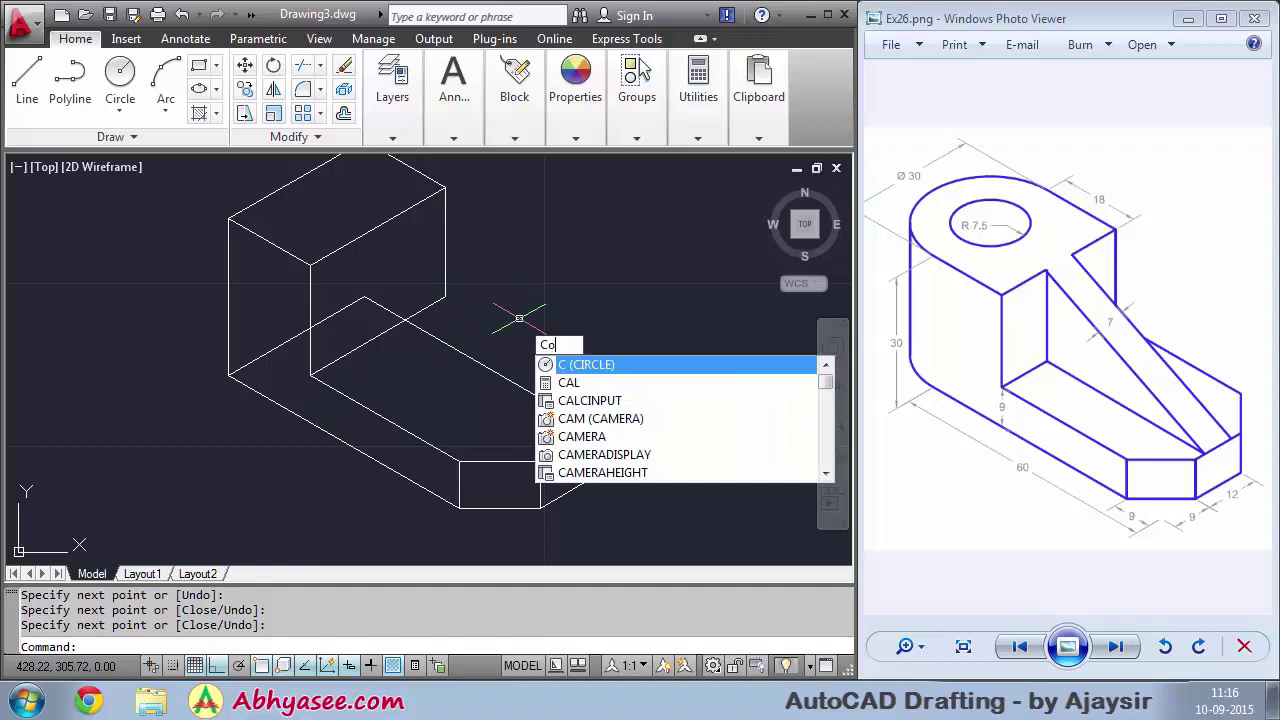
pyautogui.press('Return')
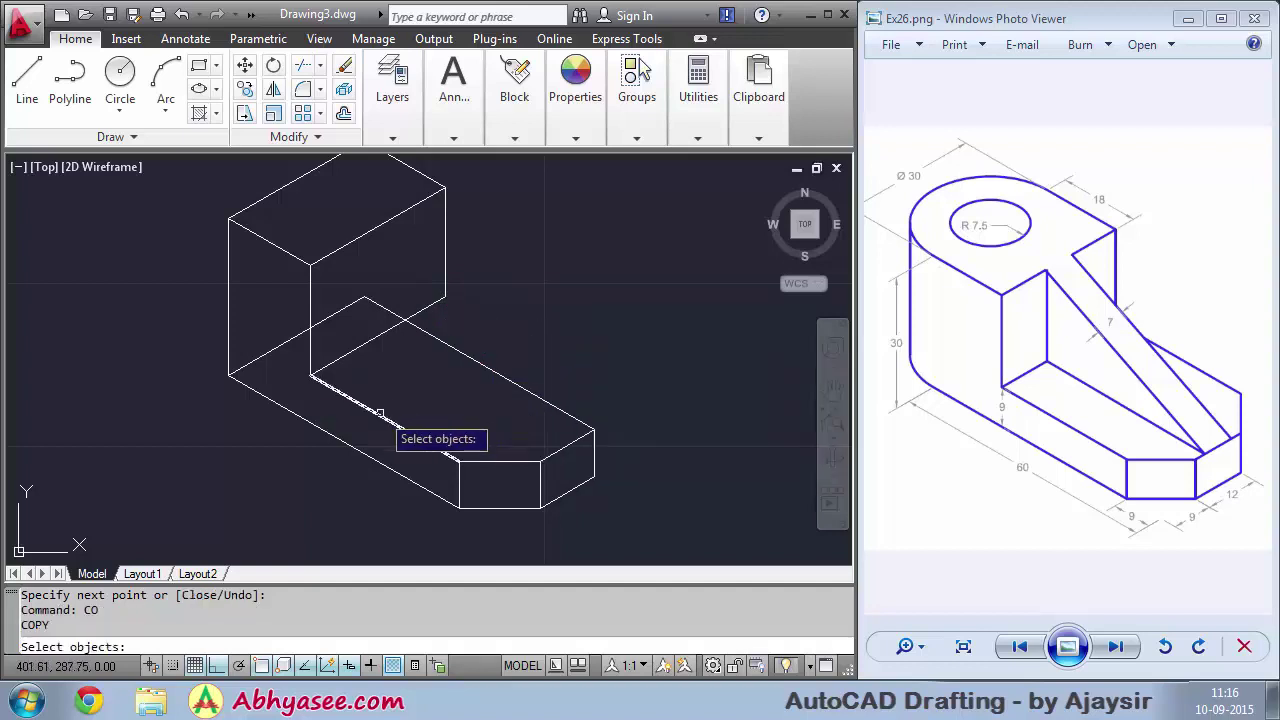
pyautogui.click(380, 412)
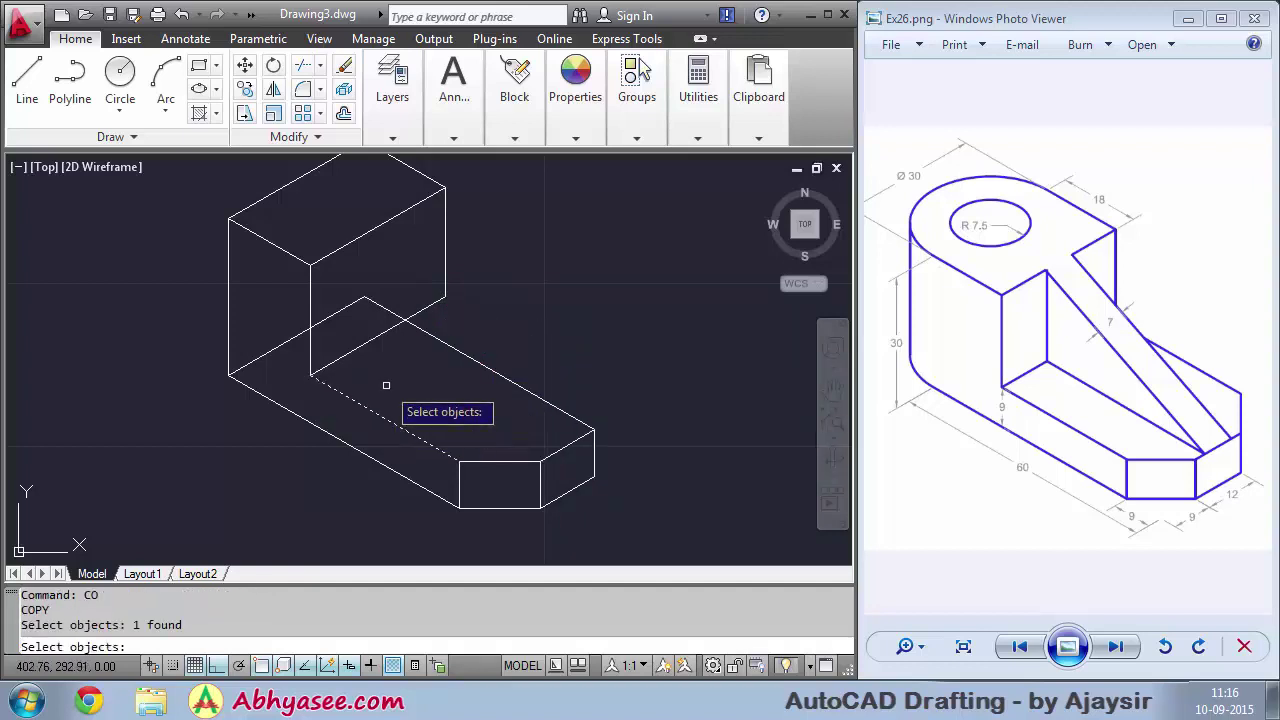
pyautogui.press('Return')
pyautogui.click(310, 375)
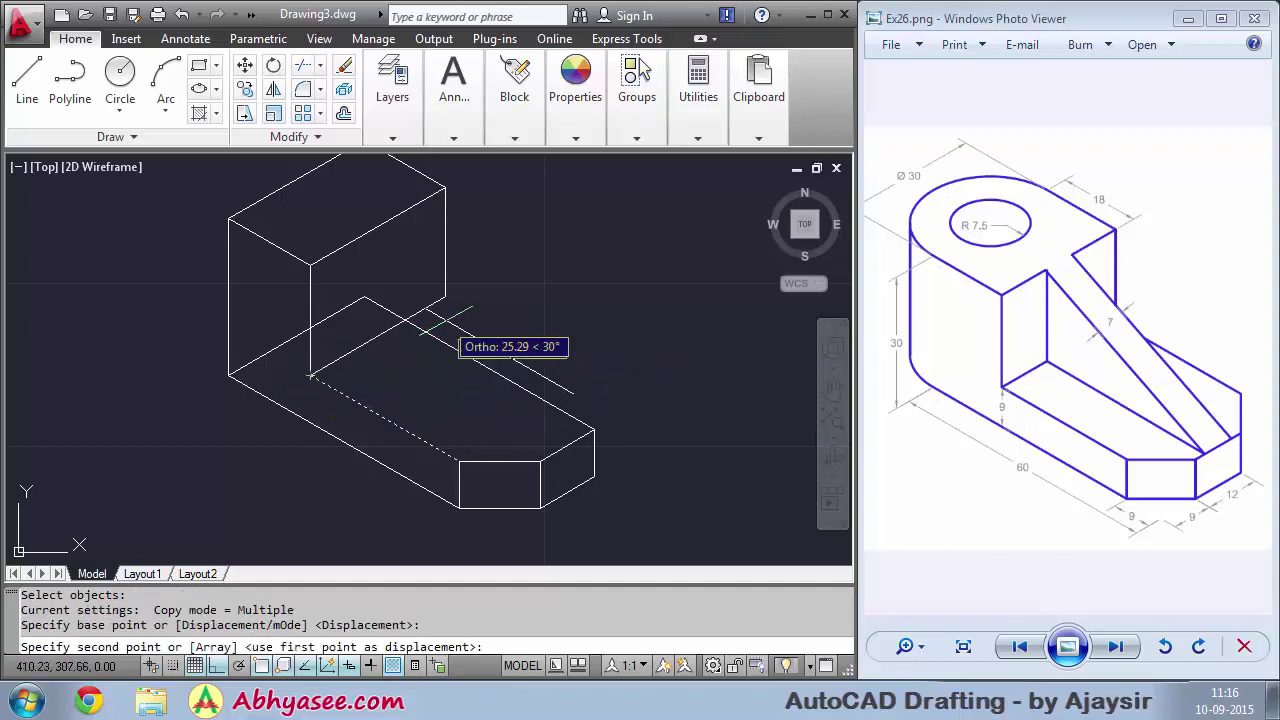
pyautogui.click(445, 296)
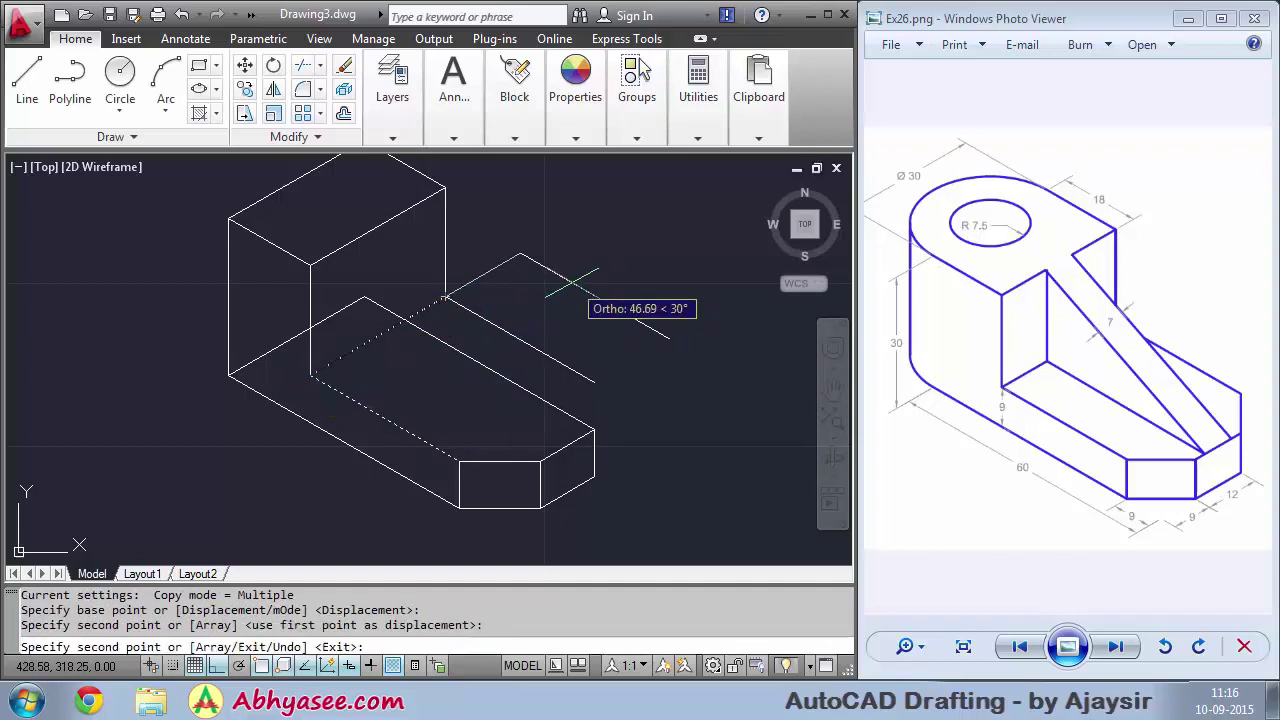
pyautogui.rightClick(572, 286)
pyautogui.click(630, 299)
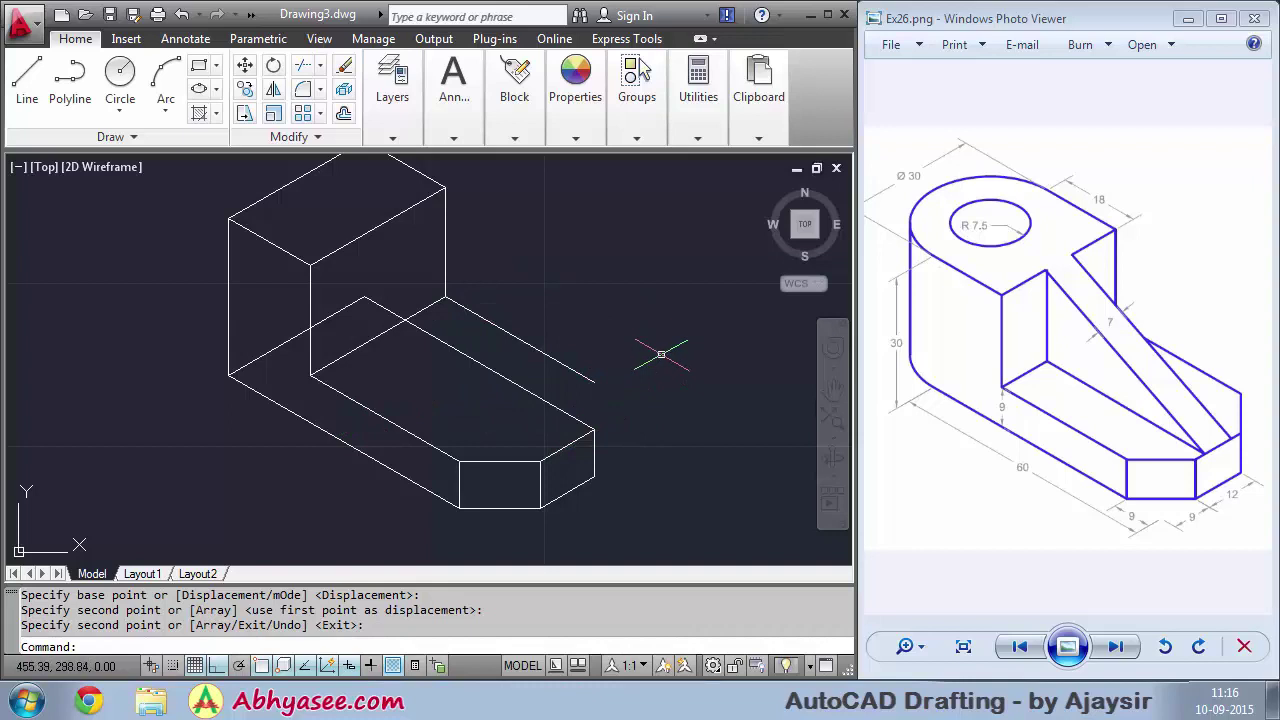
# Draw a vertical edge from the copied edge's end down to the far chamfer corner
pyautogui.write('l')
pyautogui.press('Return')
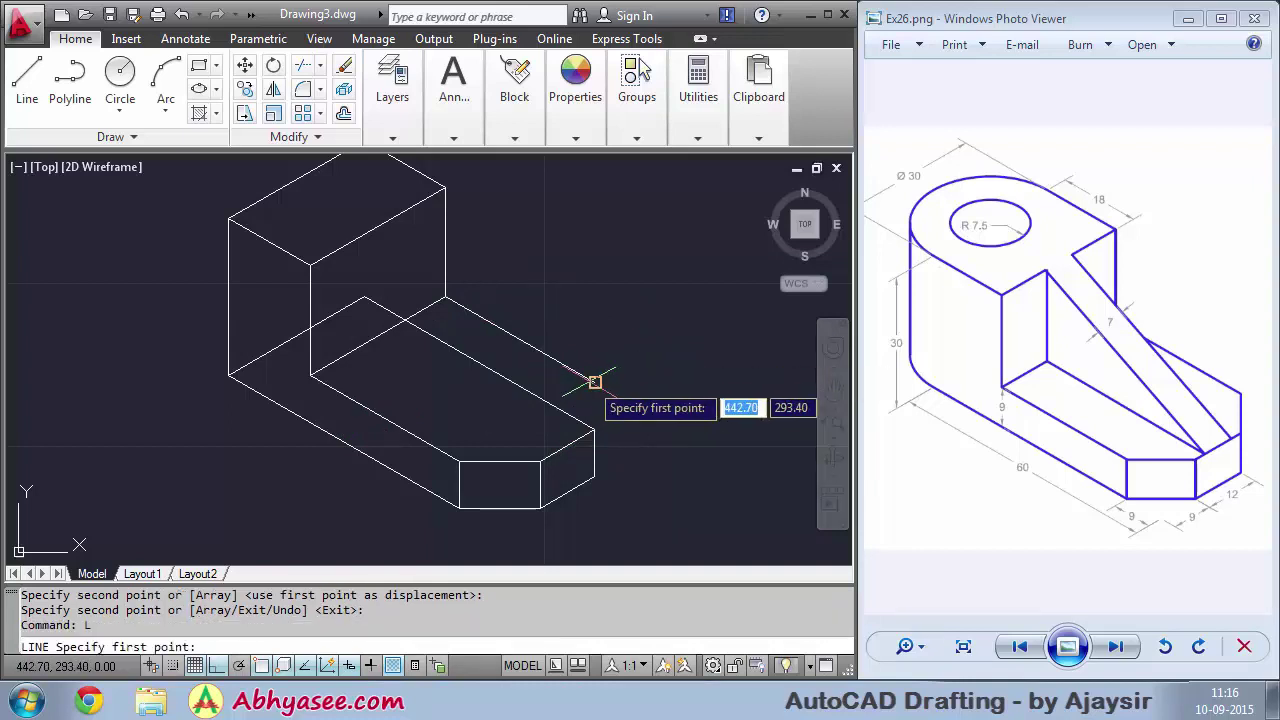
pyautogui.click(595, 382)
pyautogui.click(595, 430)
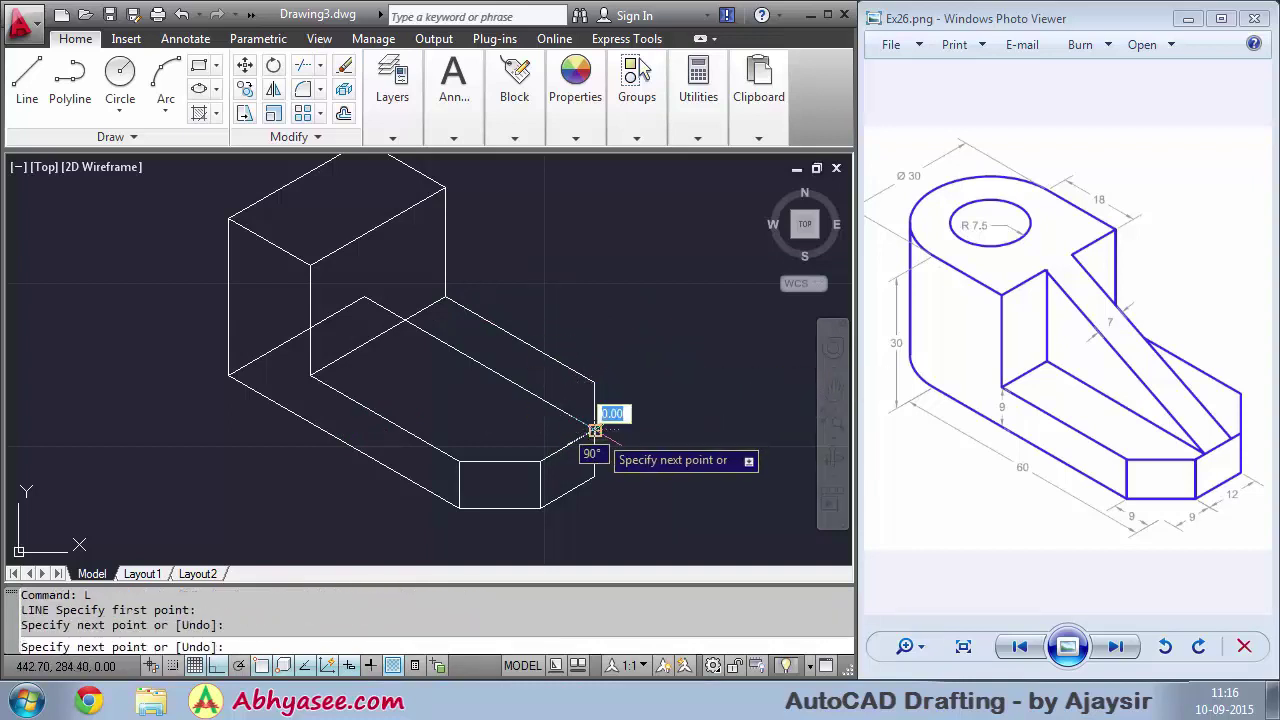
pyautogui.rightClick(689, 320)
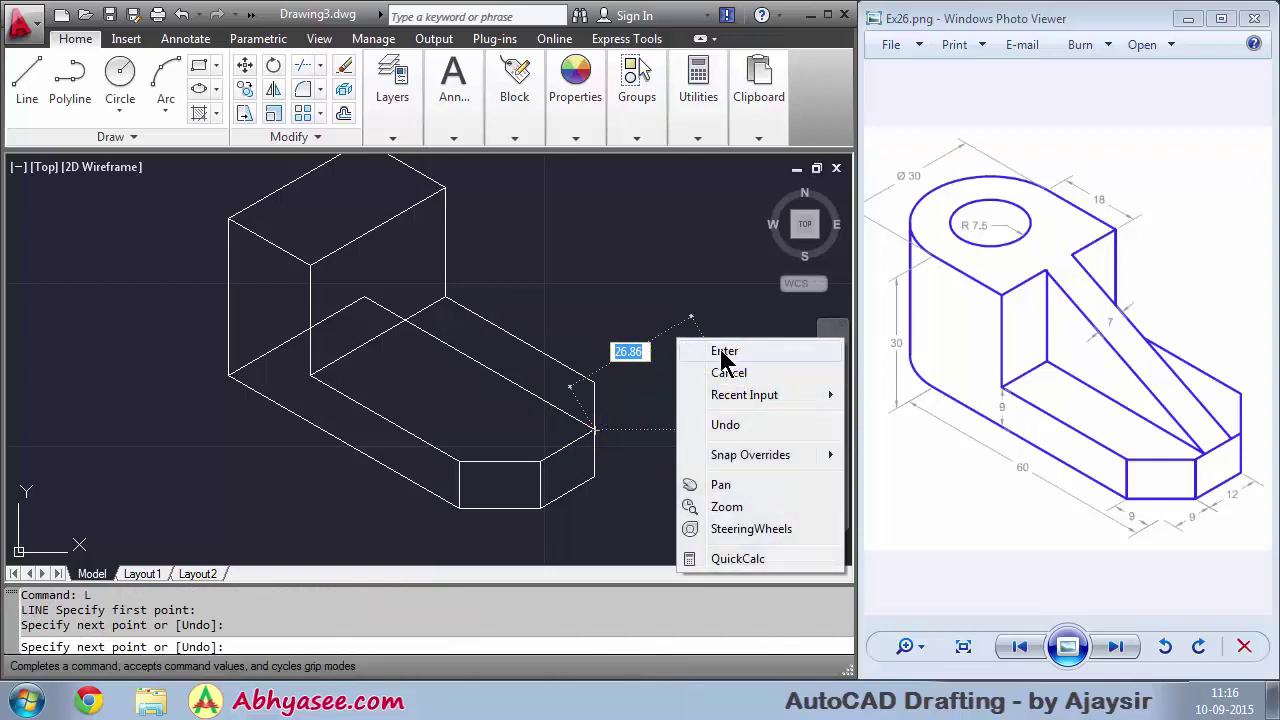
pyautogui.click(723, 352)
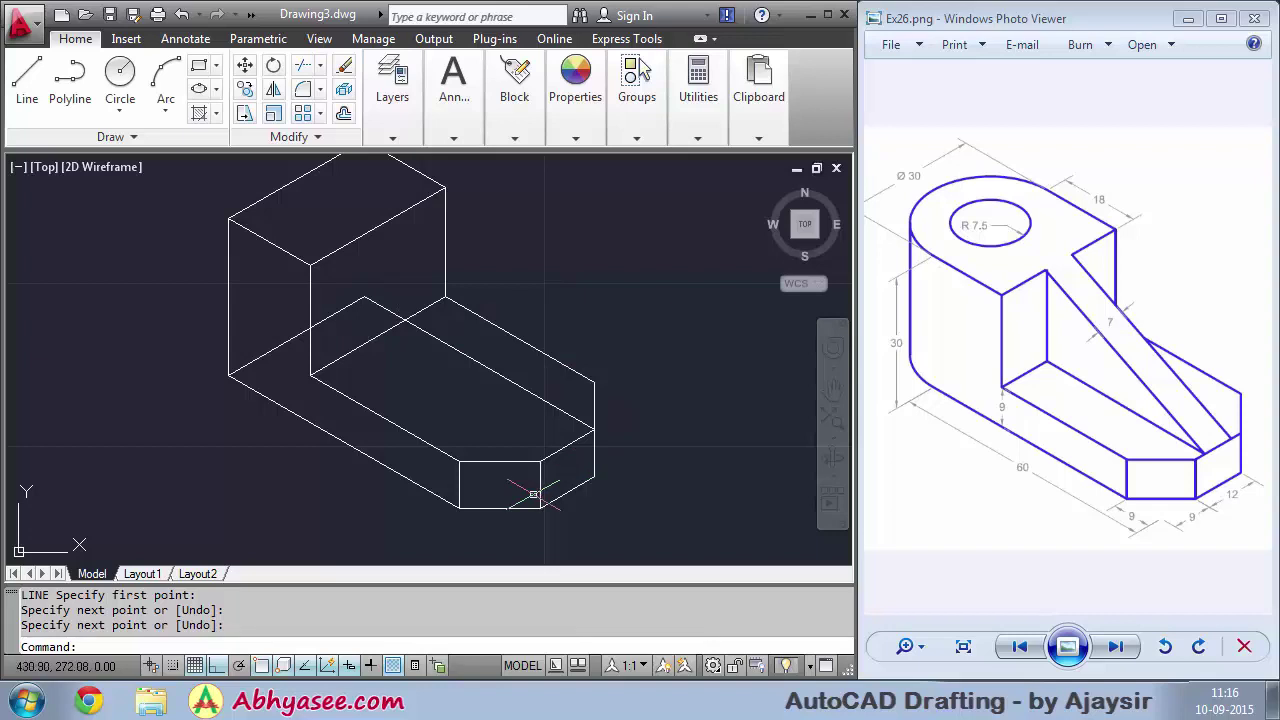
pyautogui.moveTo(558, 341); pyautogui.dragTo(604, 377, button='middle')
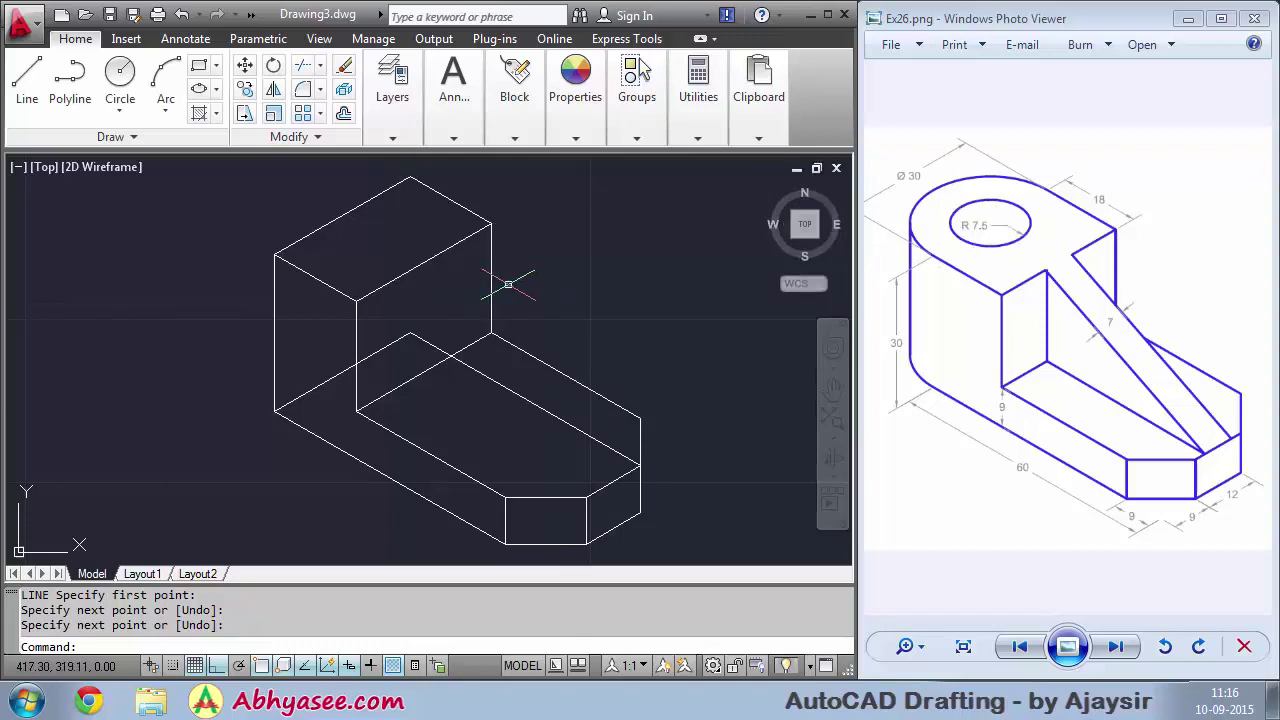
pyautogui.moveTo(508, 296); pyautogui.dragTo(516, 346, button='middle')
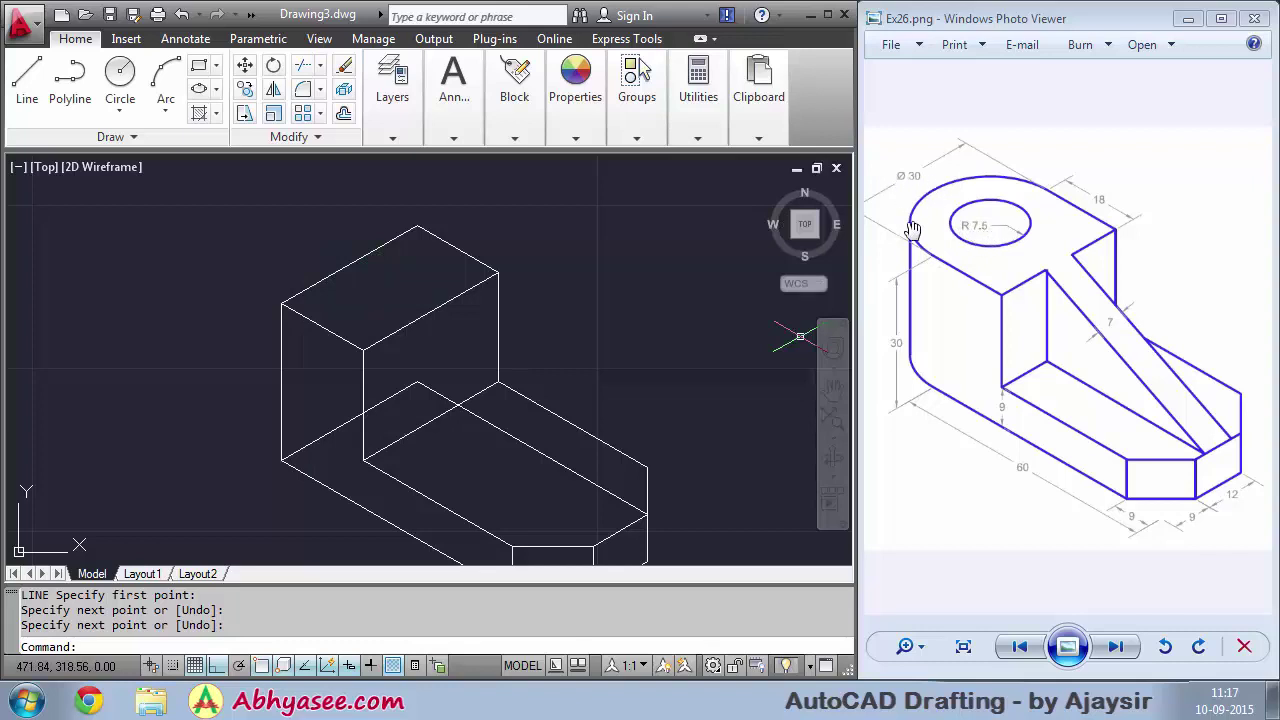
# Draw a 7.5-radius isocircle hole centred on the upright block's top edge midpoint
pyautogui.moveTo(363, 290); pyautogui.dragTo(433, 335, button='middle')
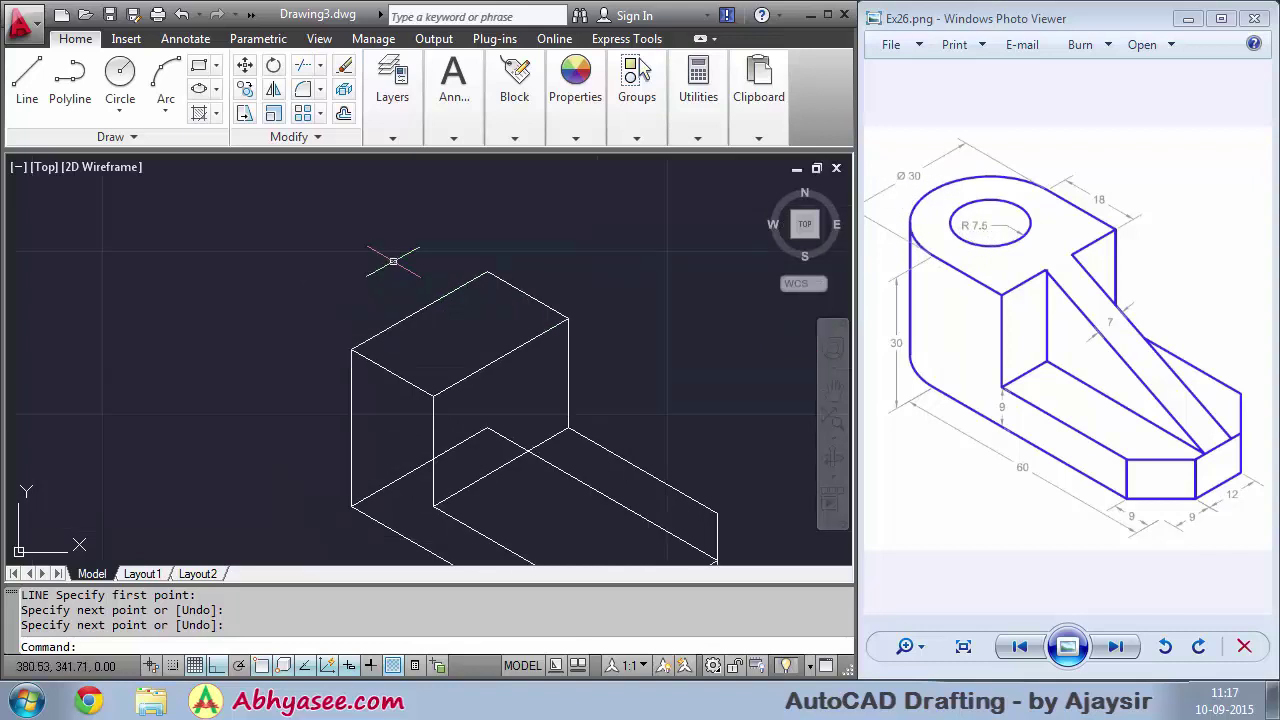
pyautogui.click(199, 89)
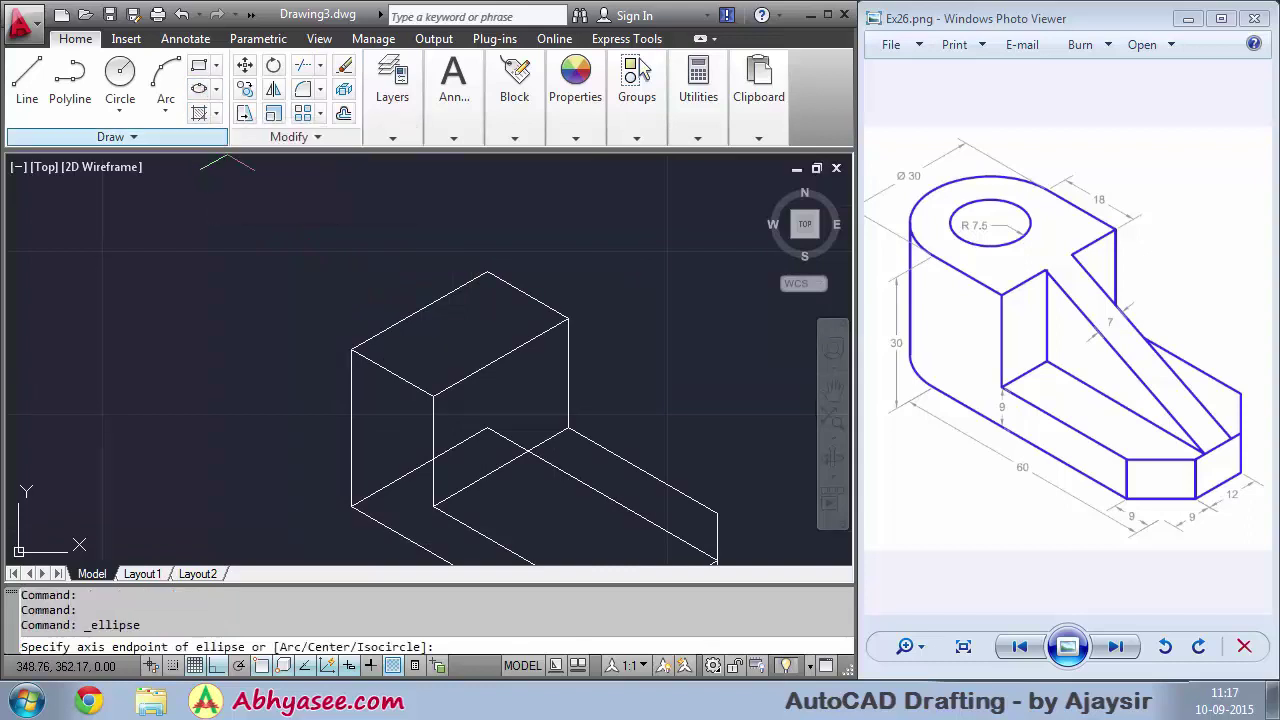
pyautogui.rightClick(188, 262)
pyautogui.click(241, 413)
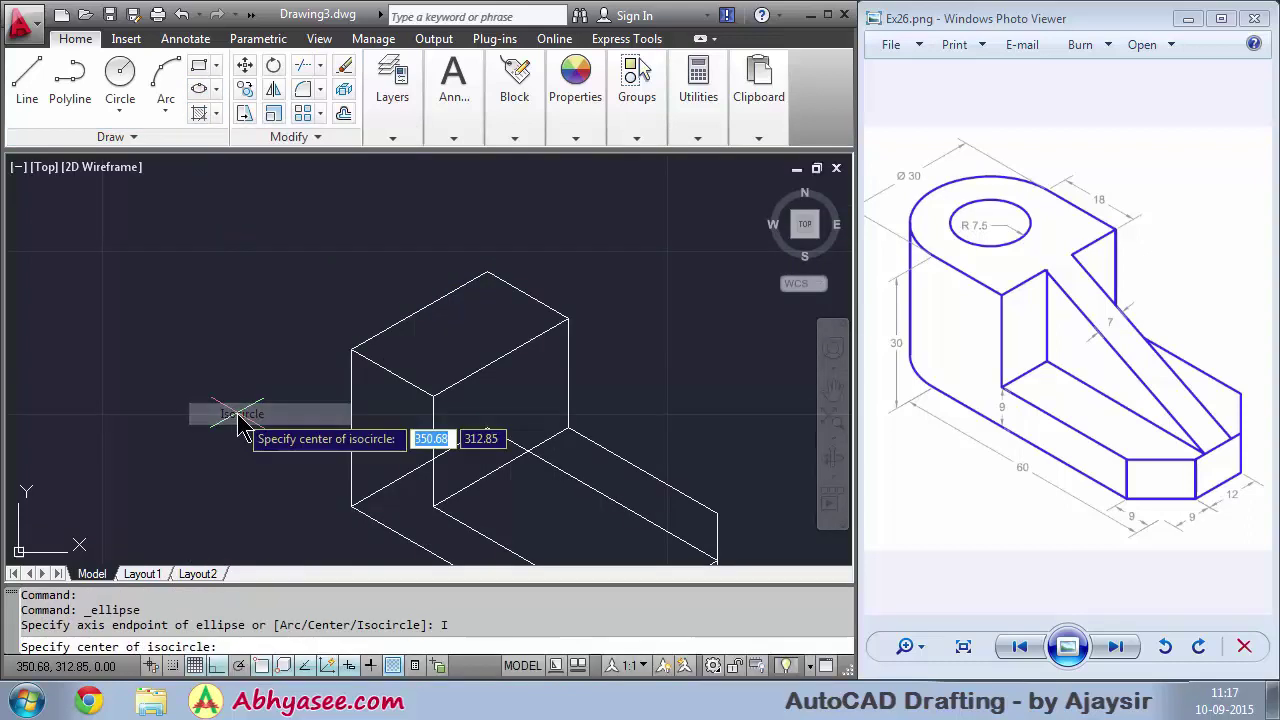
pyautogui.click(419, 310)
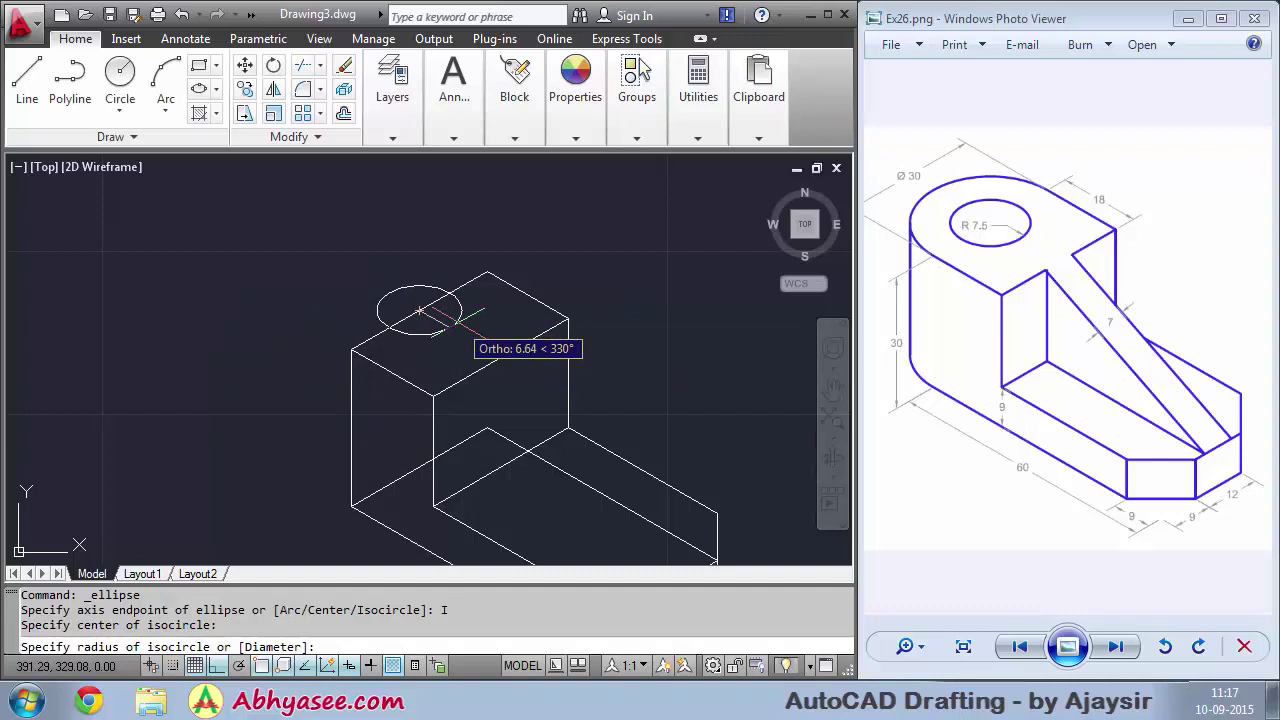
pyautogui.write('7')
pyautogui.press('Return')
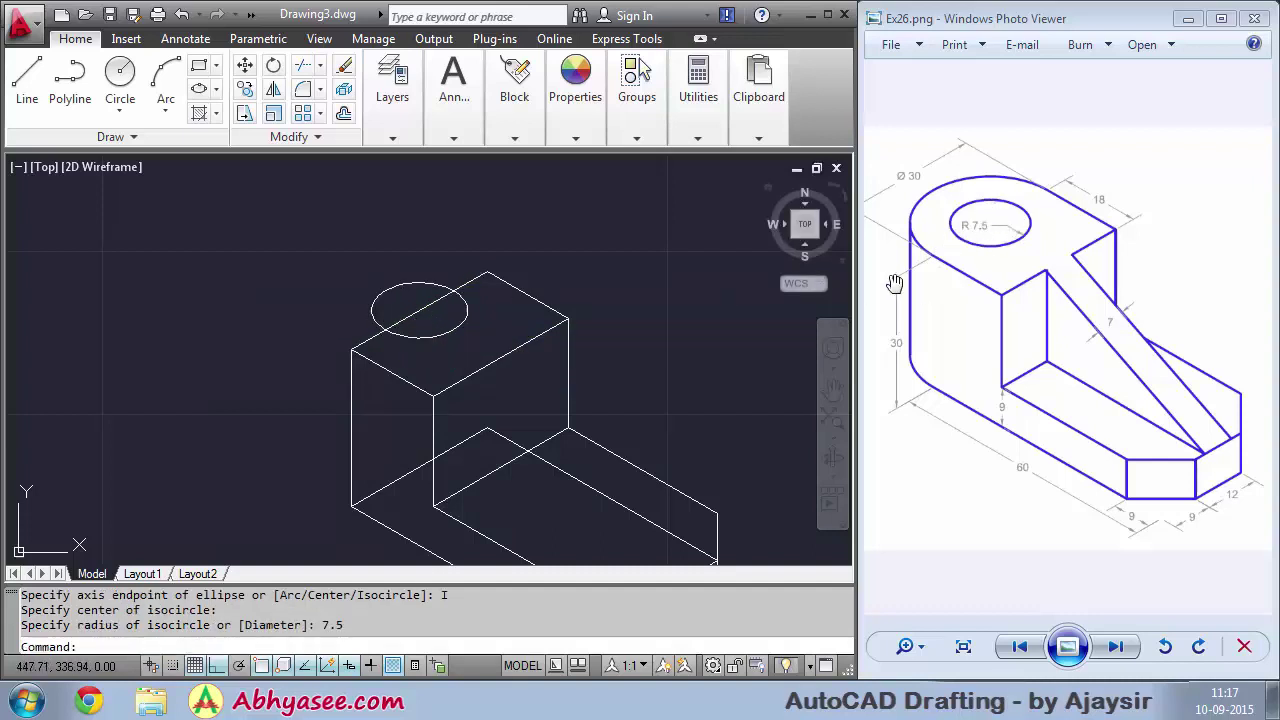
# Draw a concentric 30-diameter isocircle boss at the same centre point
pyautogui.click(199, 89)
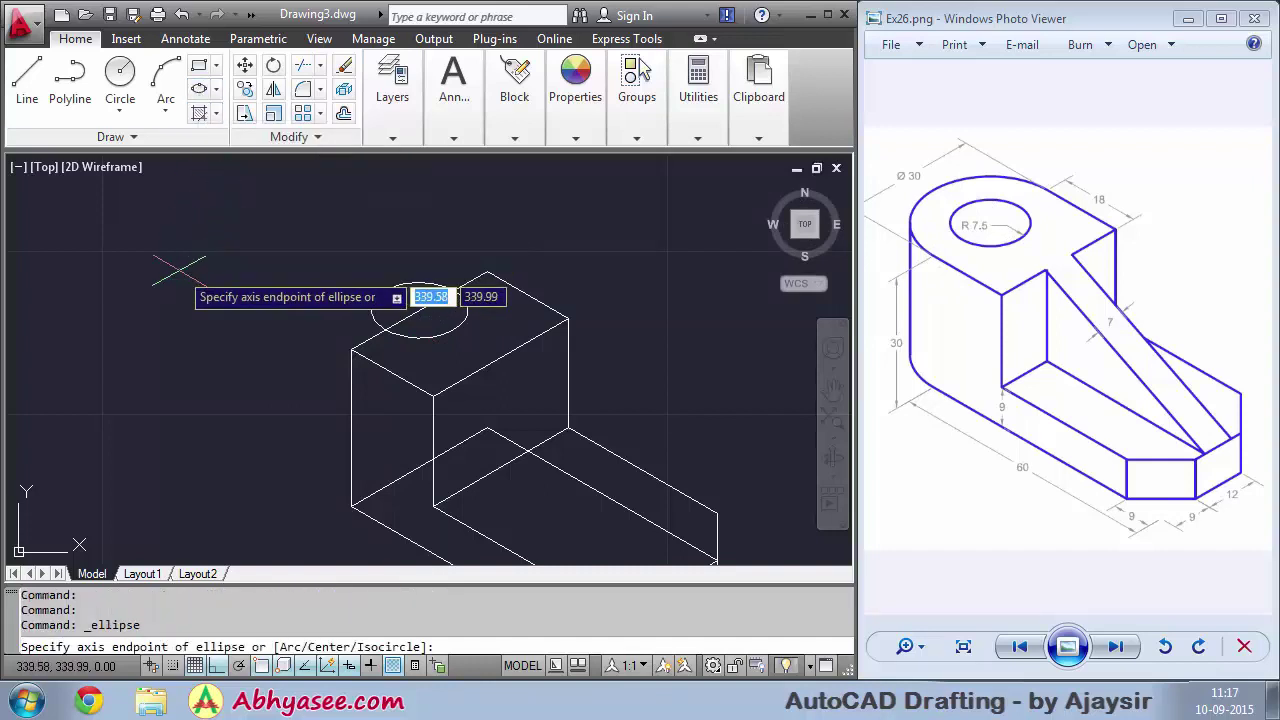
pyautogui.rightClick(179, 270)
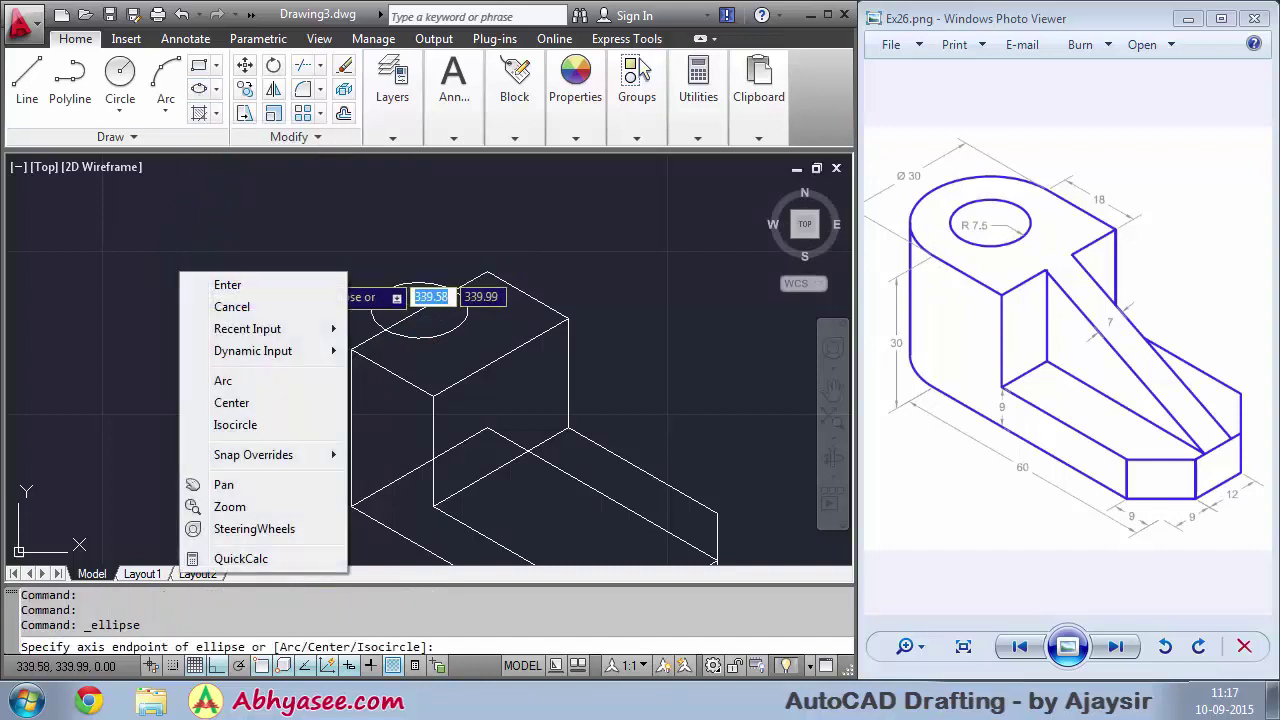
pyautogui.click(238, 417)
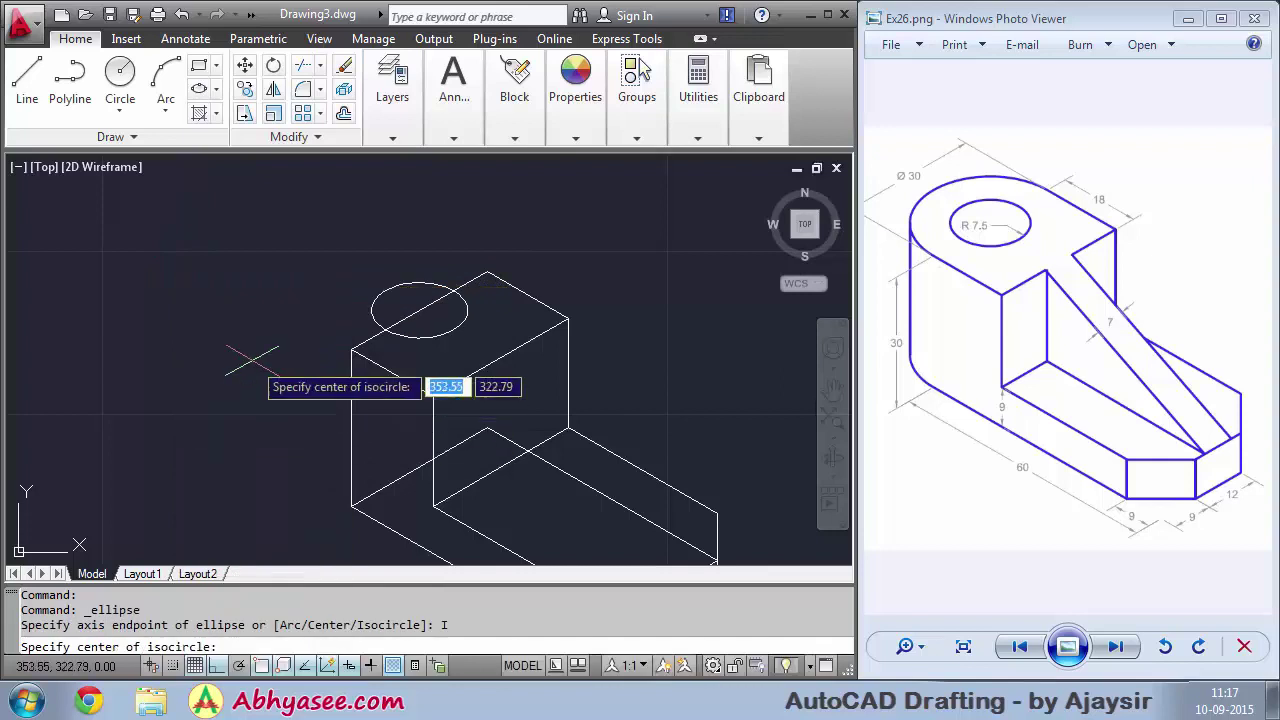
pyautogui.click(418, 311)
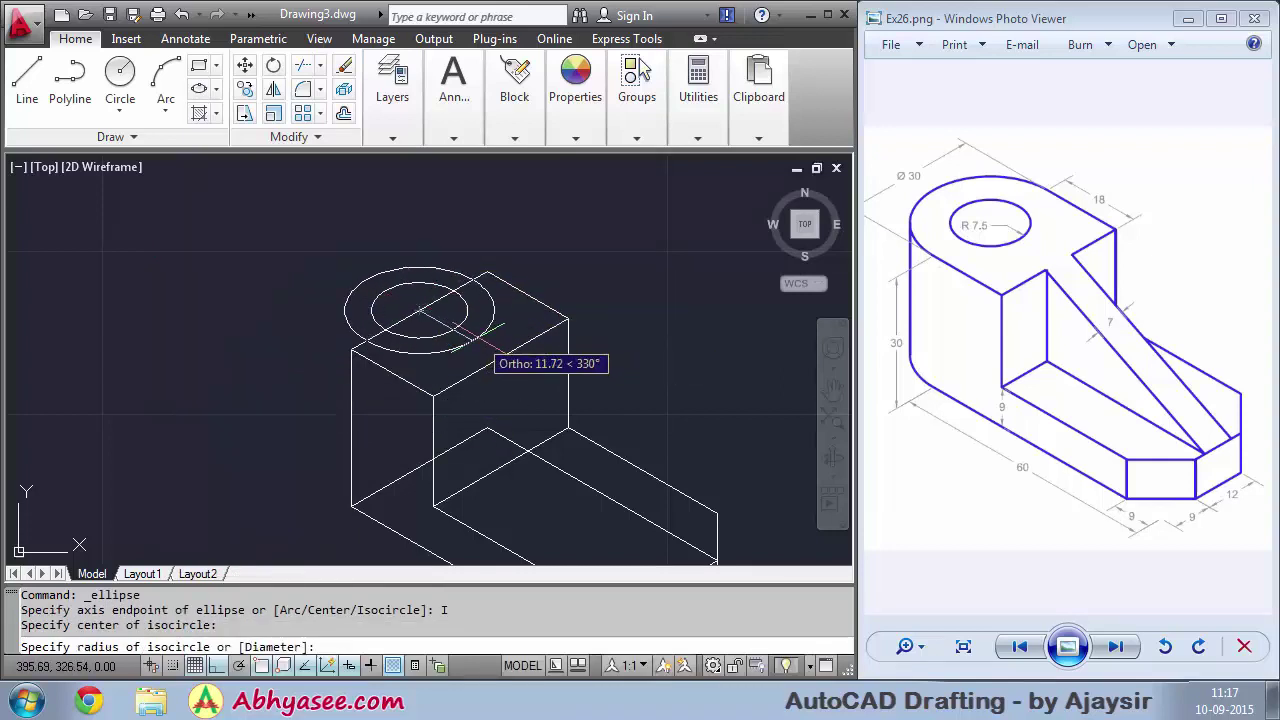
pyautogui.rightClick(466, 331)
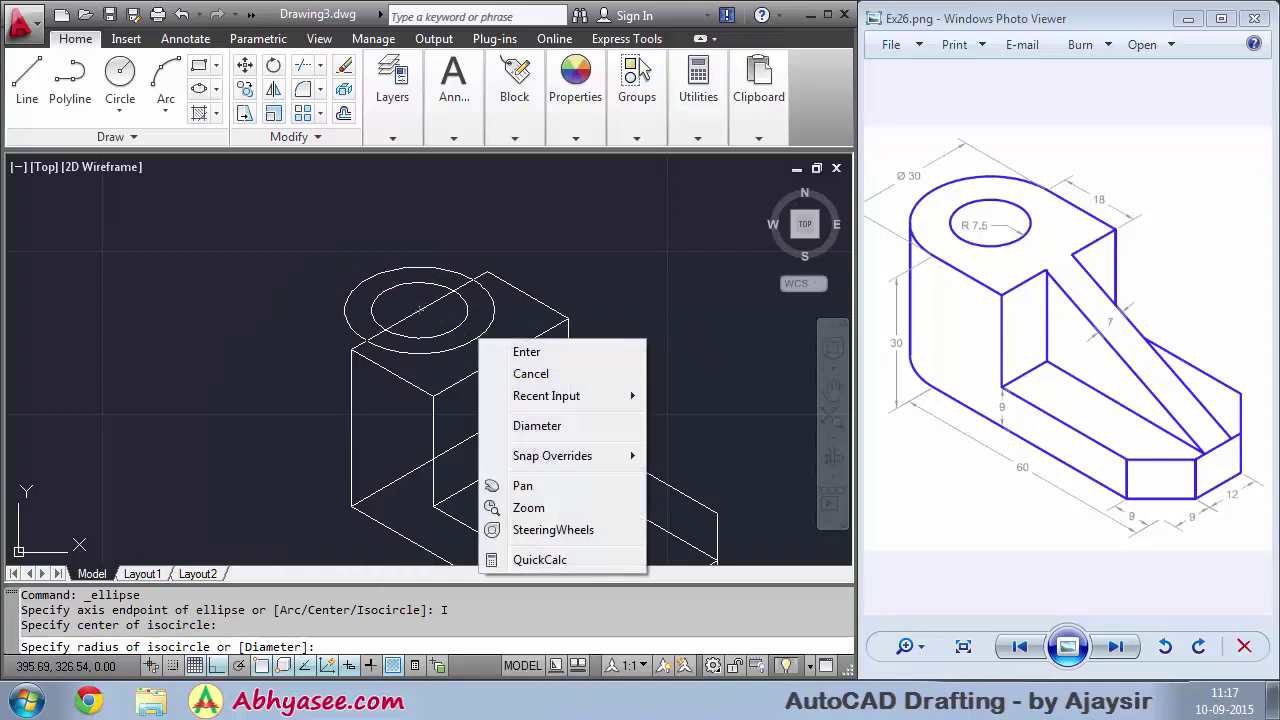
pyautogui.click(535, 428)
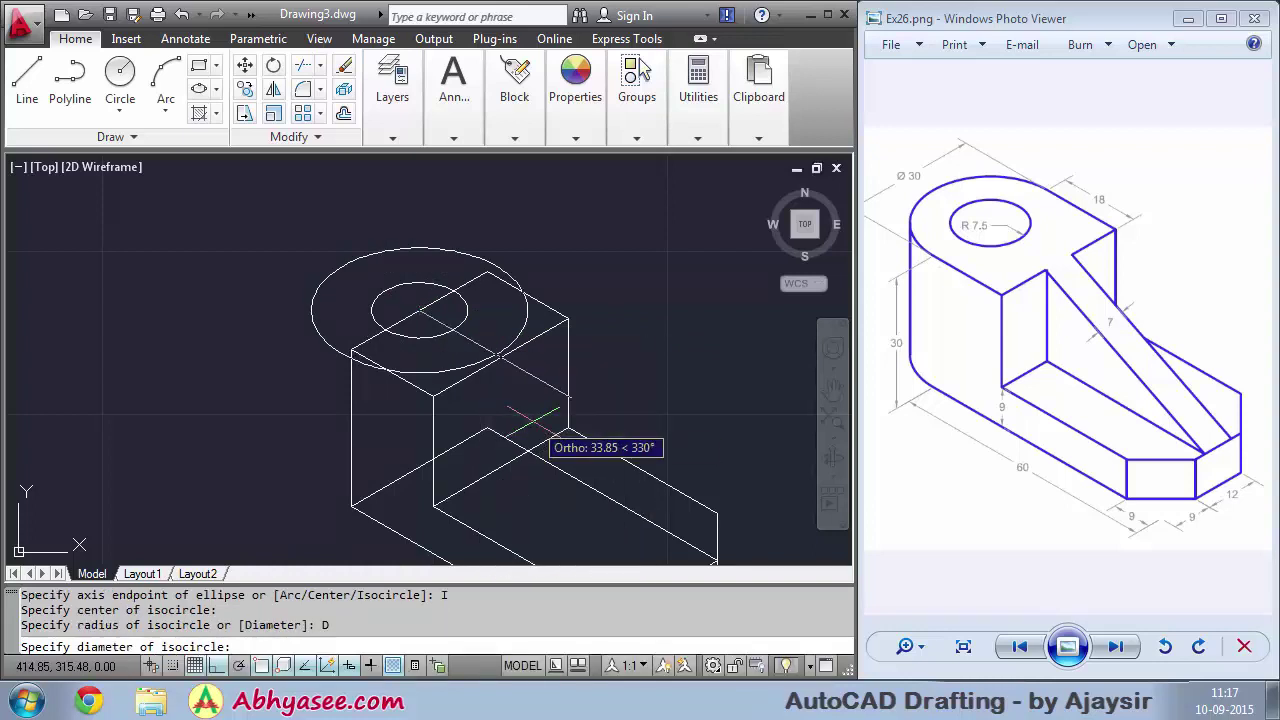
pyautogui.write('30')
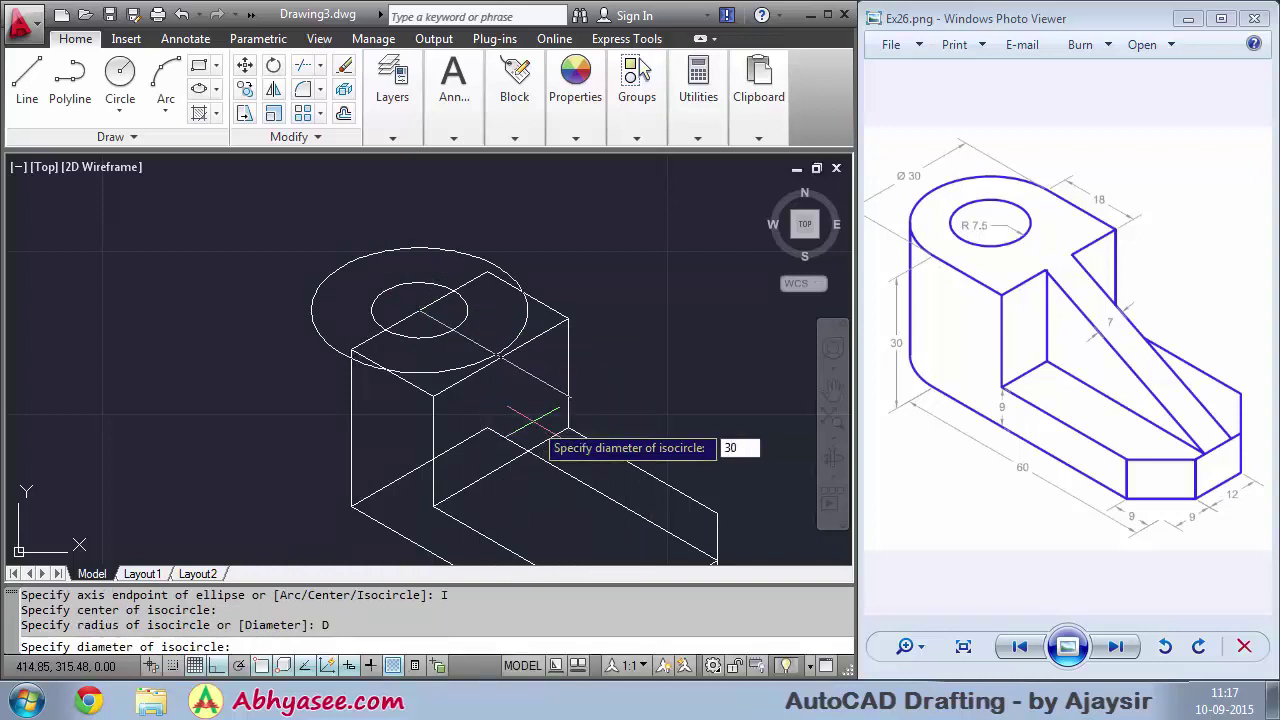
pyautogui.press('Return')
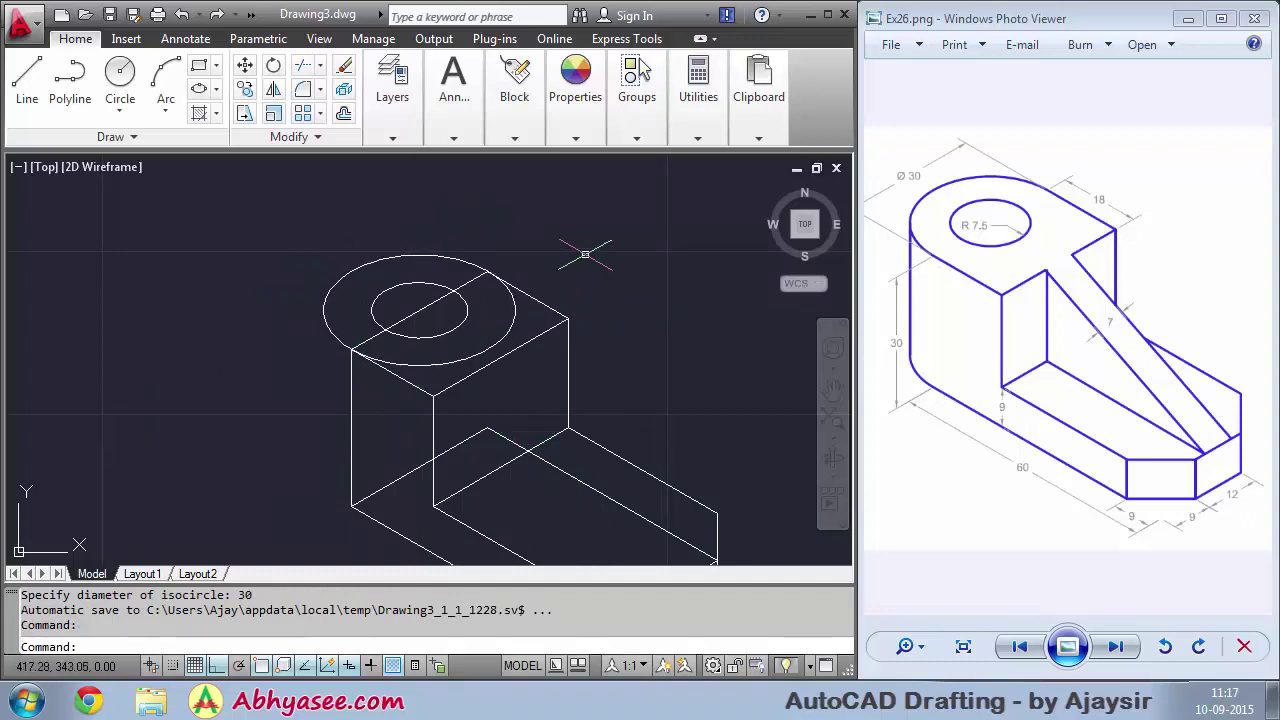
# Trim the Ø30 isocircle's part over the block, using the centre line as cutting edge
pyautogui.write('tr')
pyautogui.press('Return')
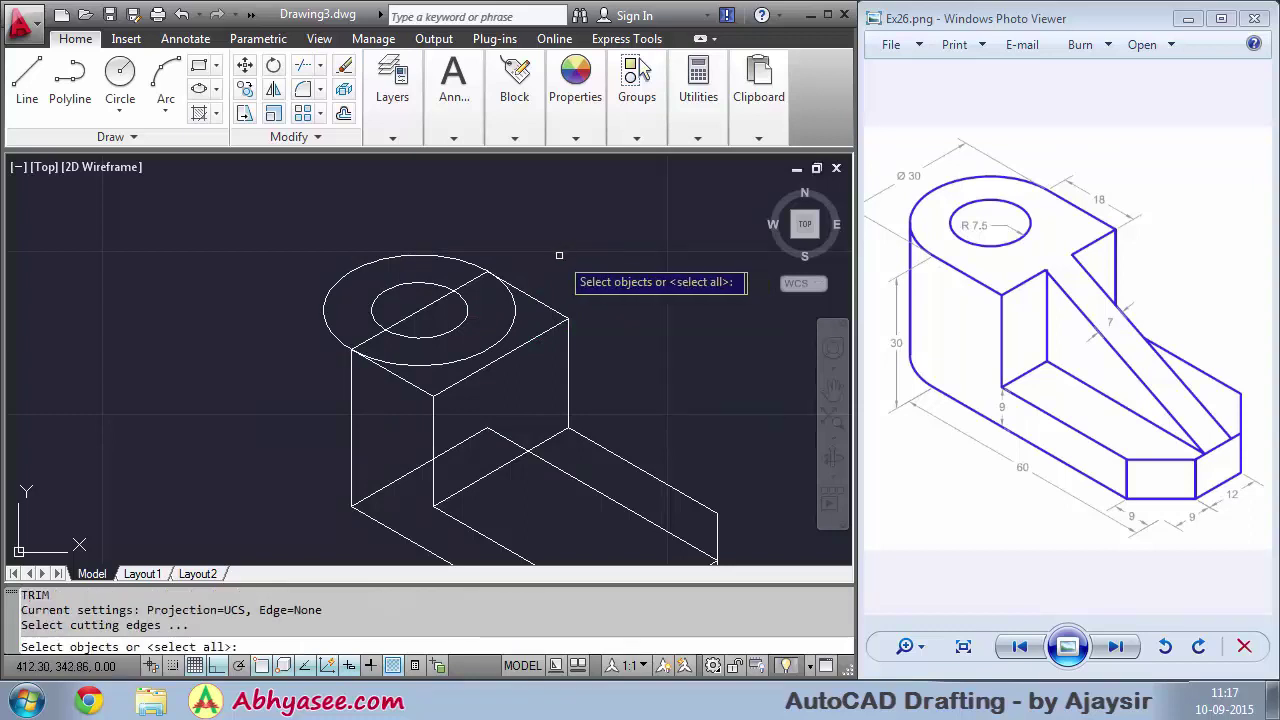
pyautogui.click(366, 338)
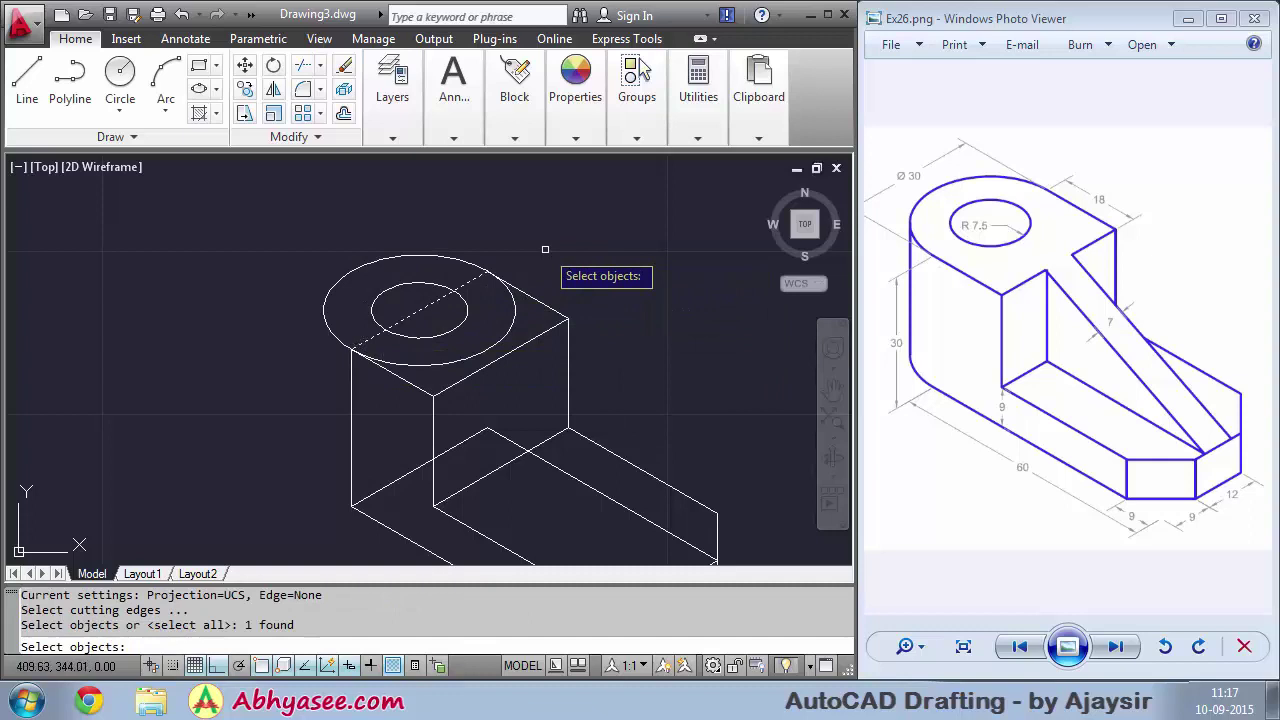
pyautogui.press('Return')
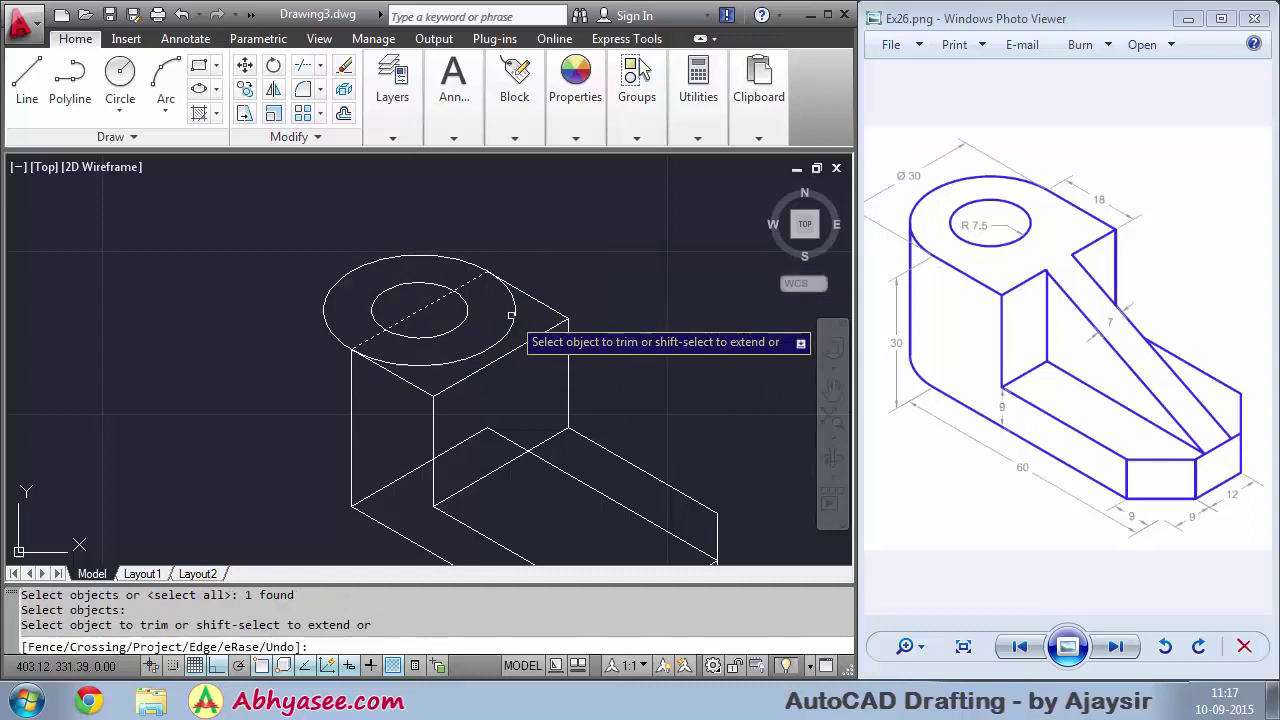
pyautogui.click(513, 314)
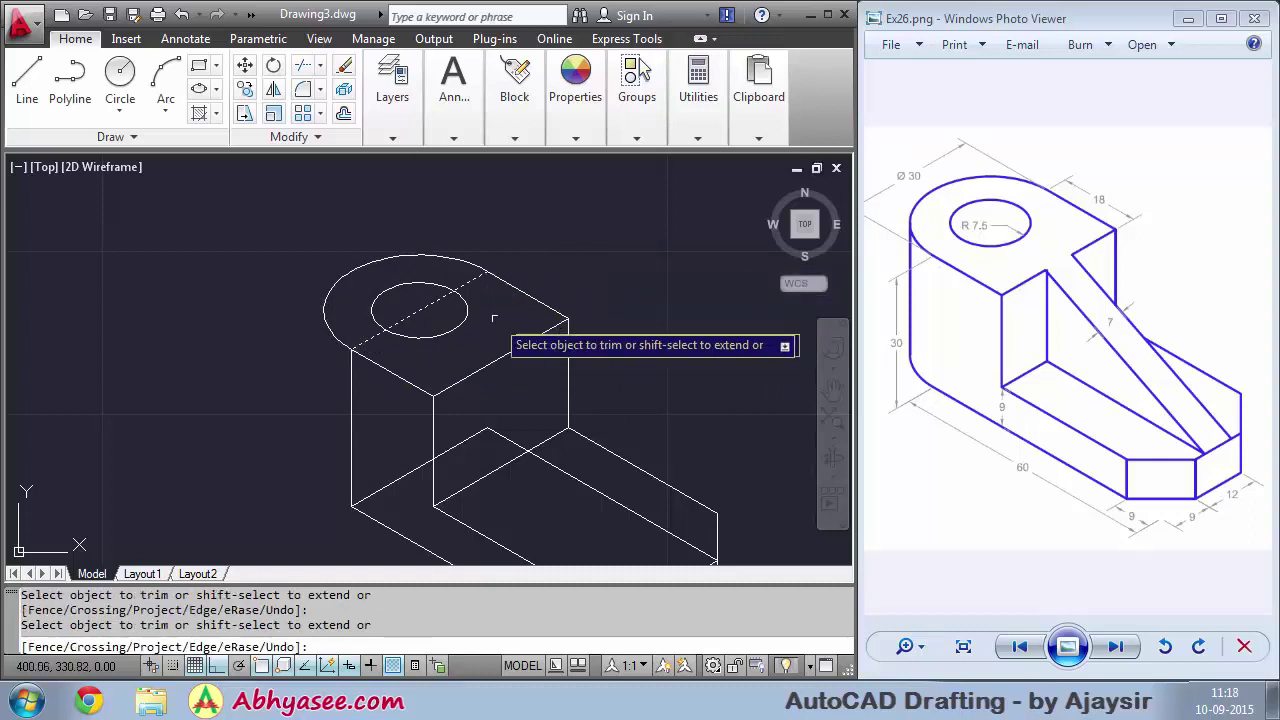
pyautogui.rightClick(563, 242)
pyautogui.click(611, 255)
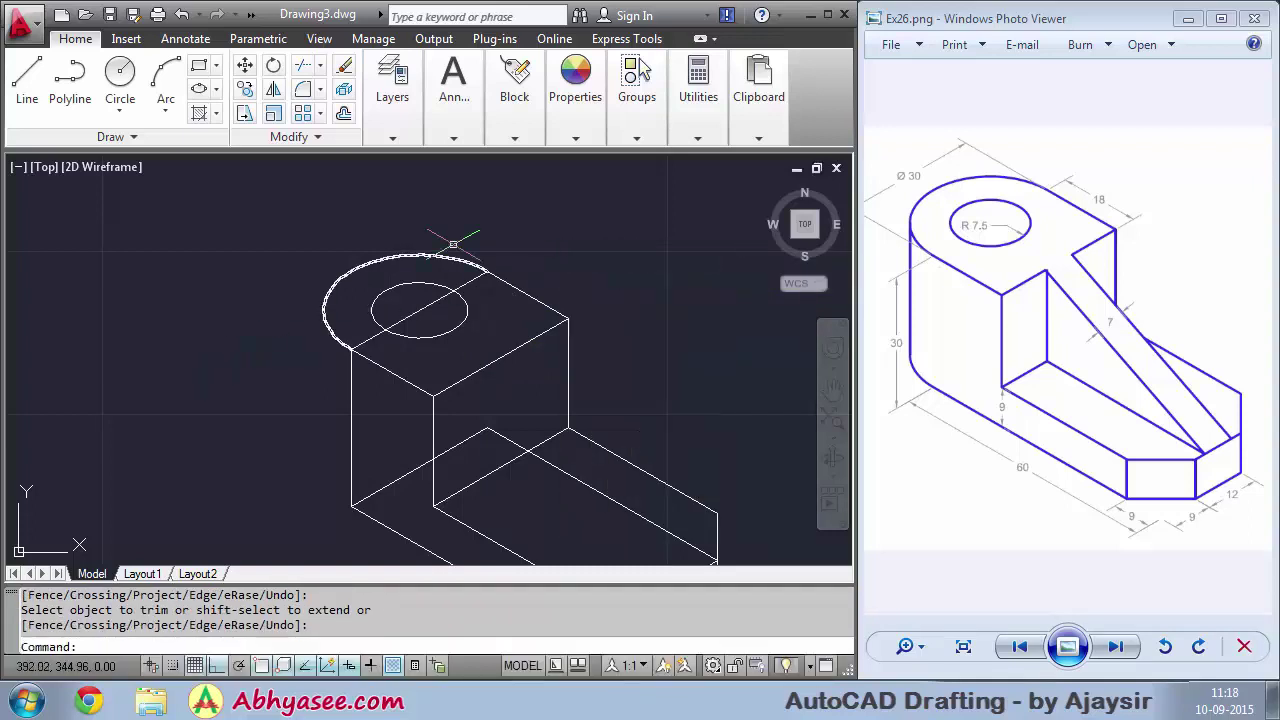
# Erase the centre line across the circles and the upright's left vertical edge
pyautogui.click(430, 303)
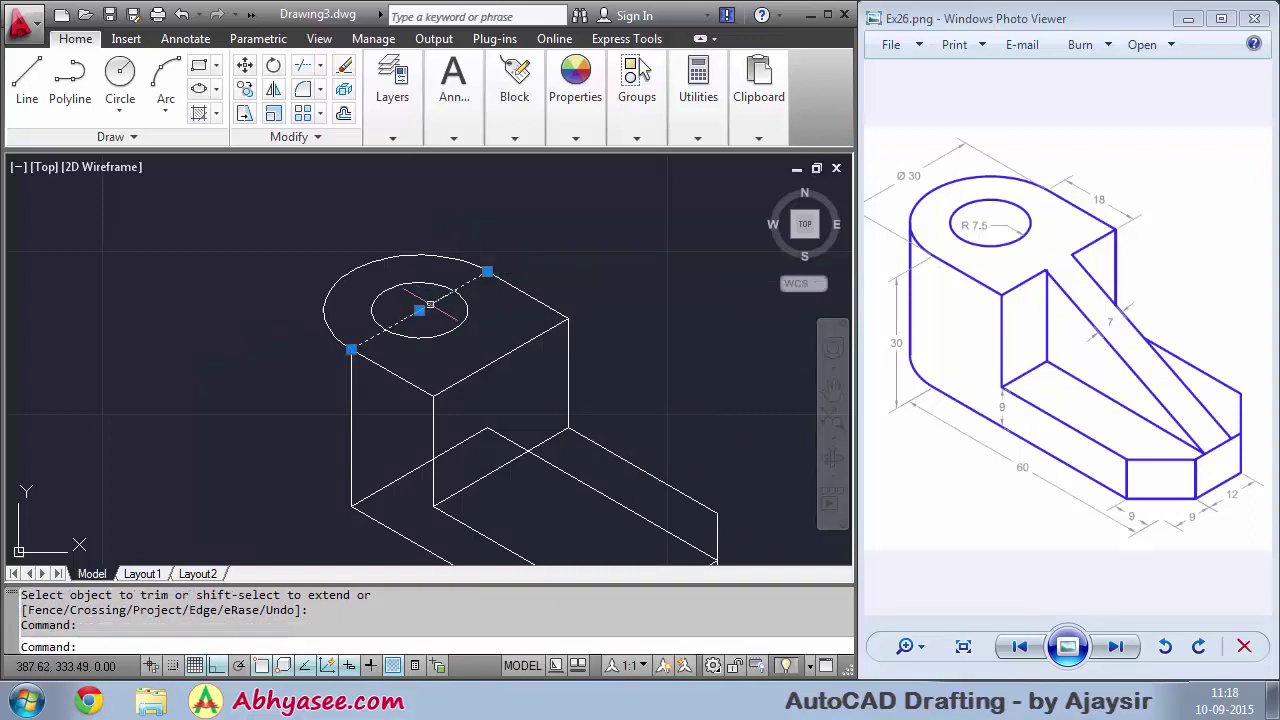
pyautogui.press('Delete')
pyautogui.scroll(-3, 528, 286)
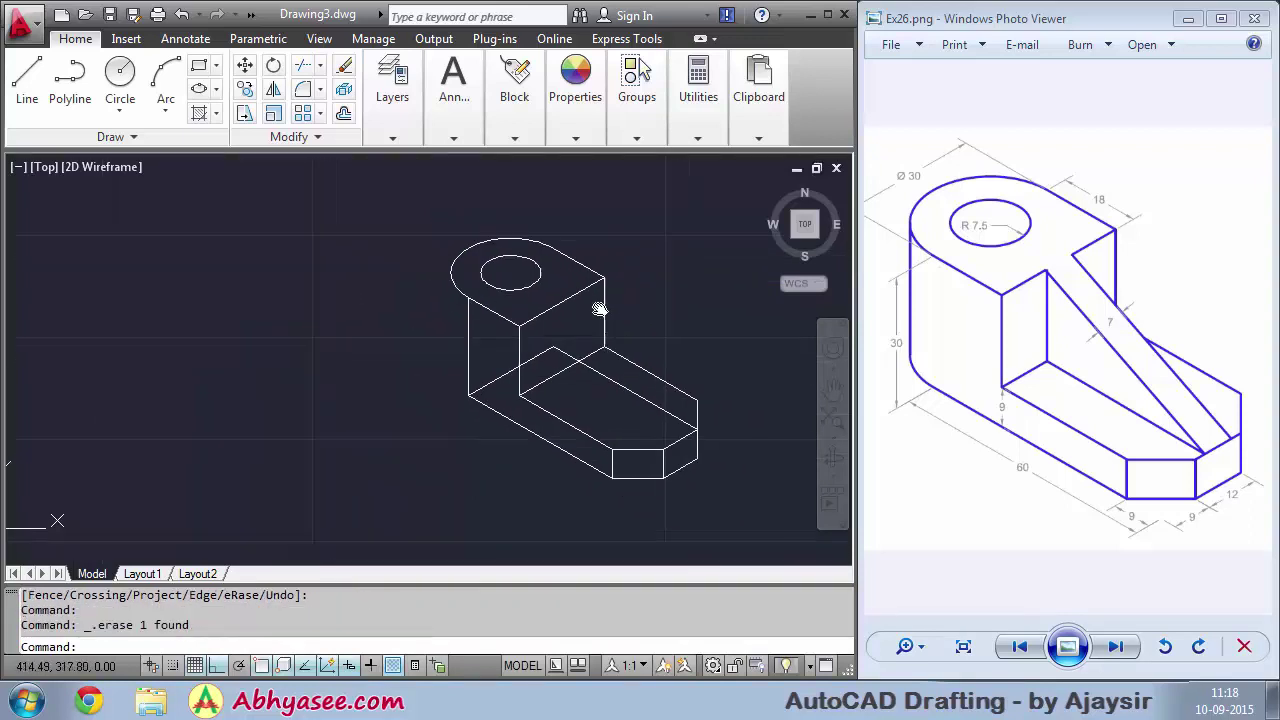
pyautogui.scroll(-1, 577, 294)
pyautogui.scroll(-1, 577, 294)
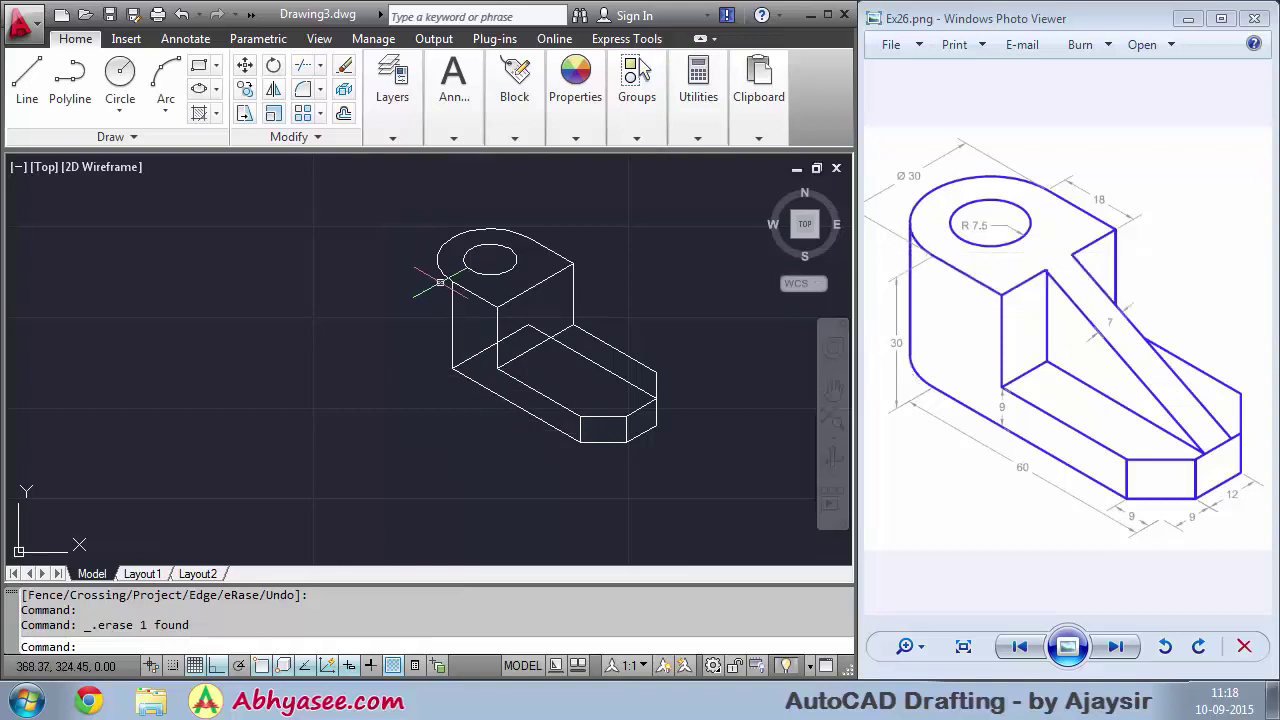
pyautogui.scroll(2, 398, 362)
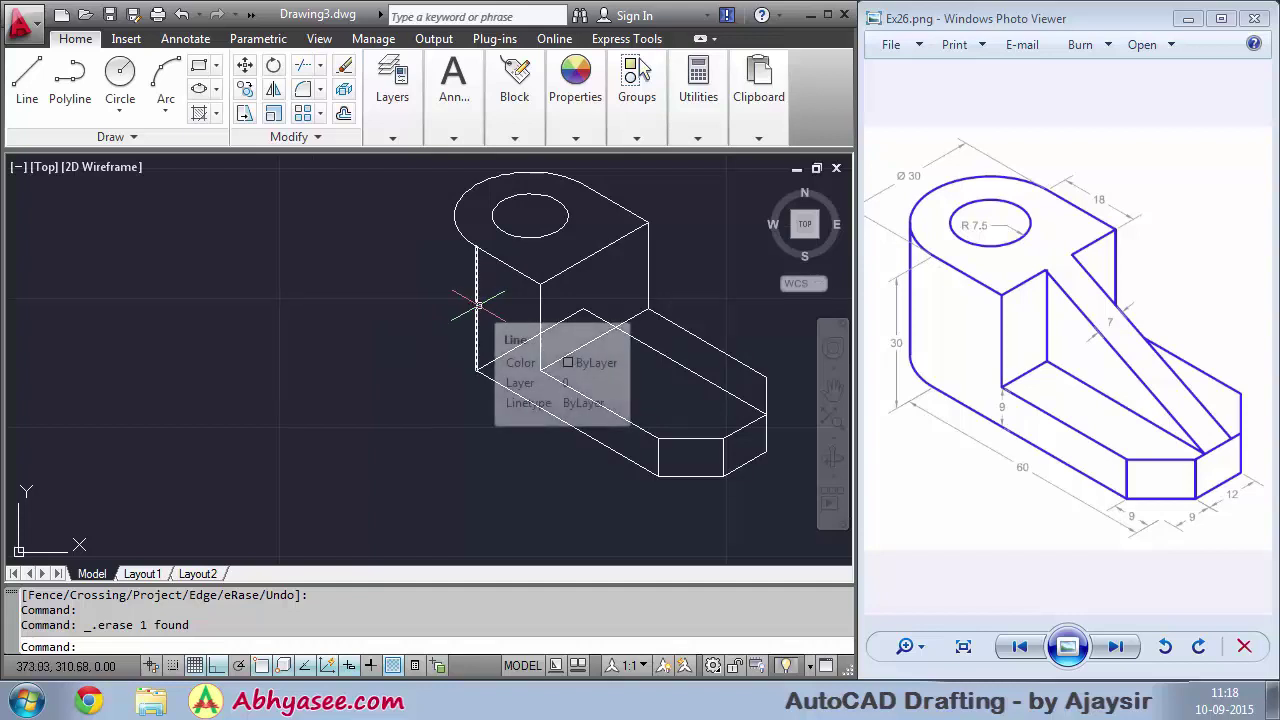
pyautogui.click(478, 303)
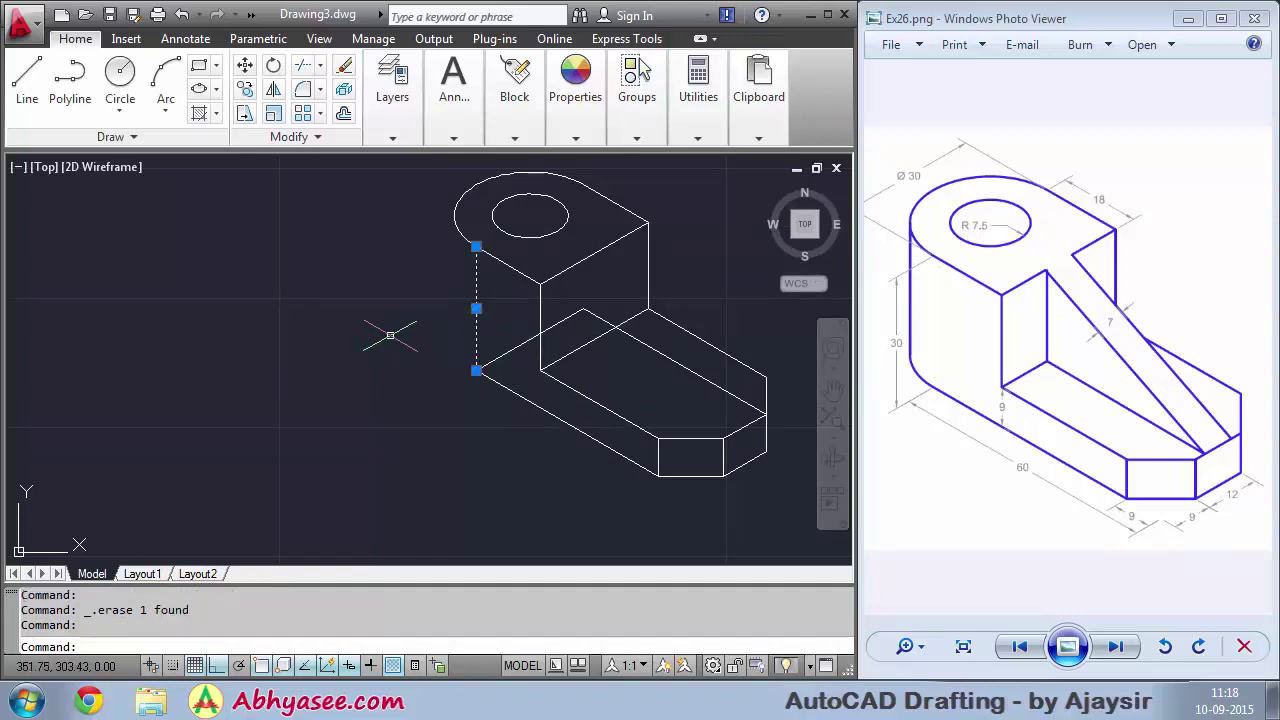
pyautogui.press('Delete')
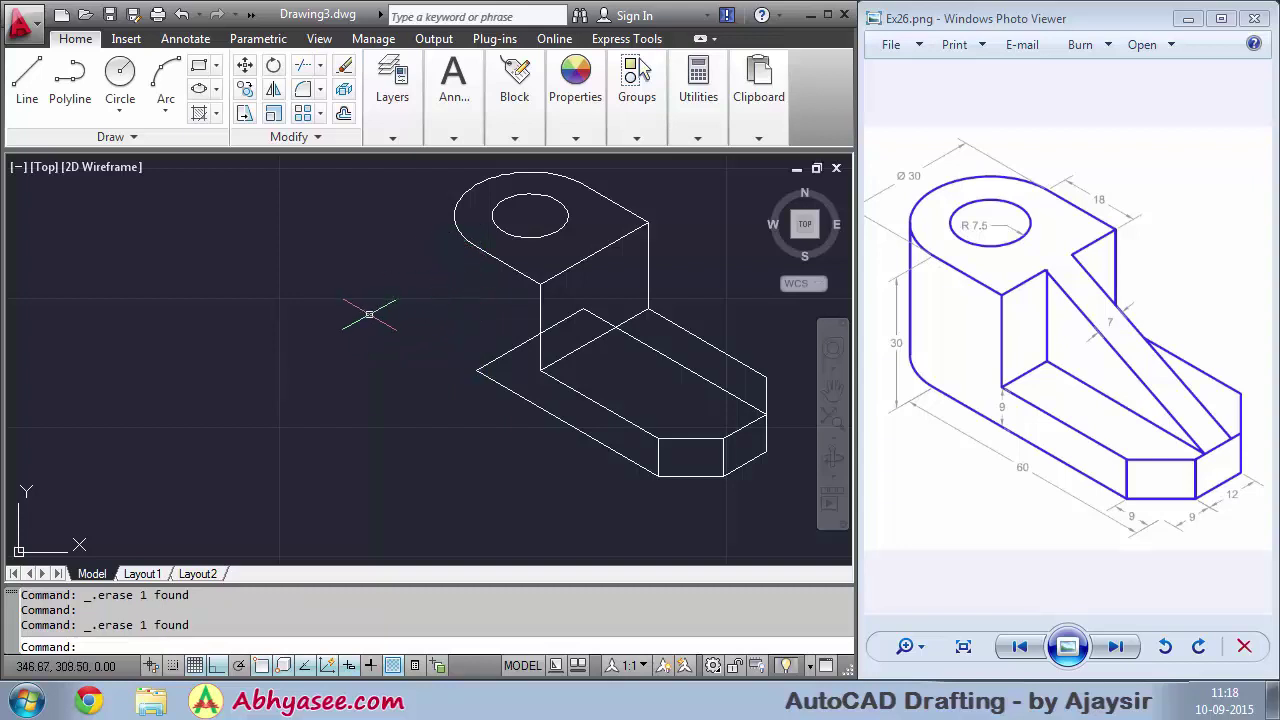
# Copy the rounded outer arc down to the upright block's base
pyautogui.write('CO')
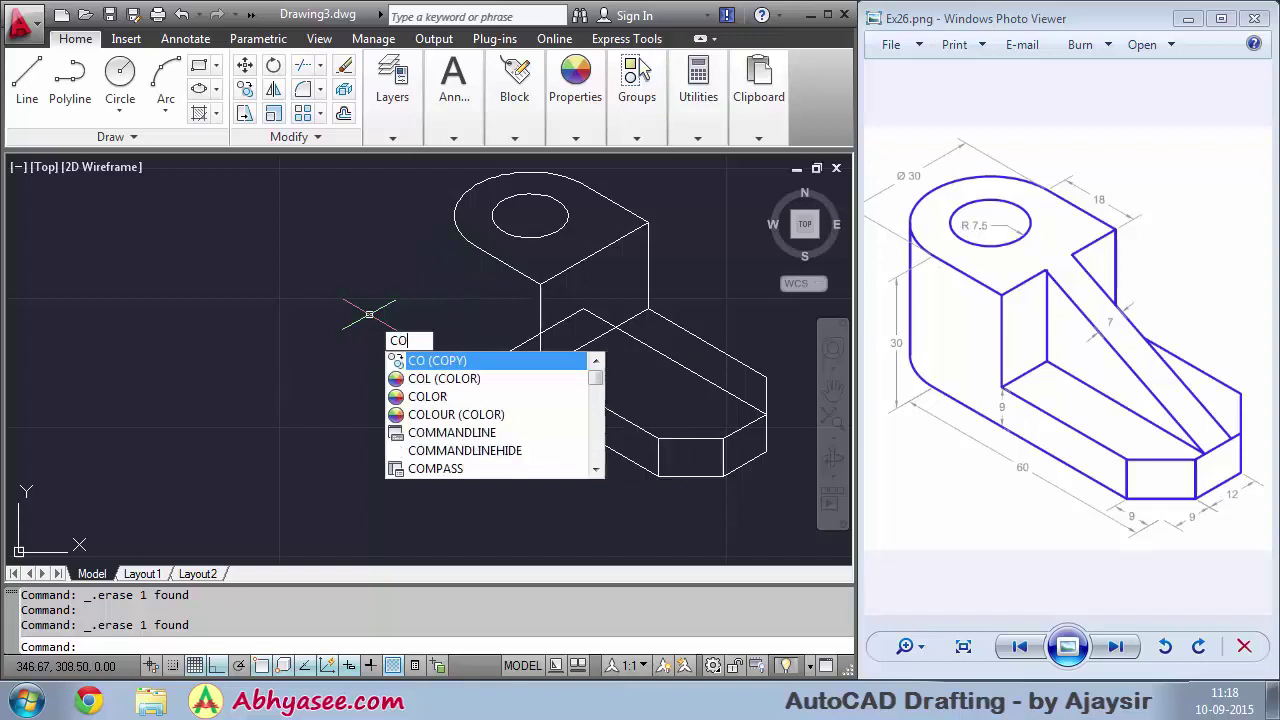
pyautogui.press('Return')
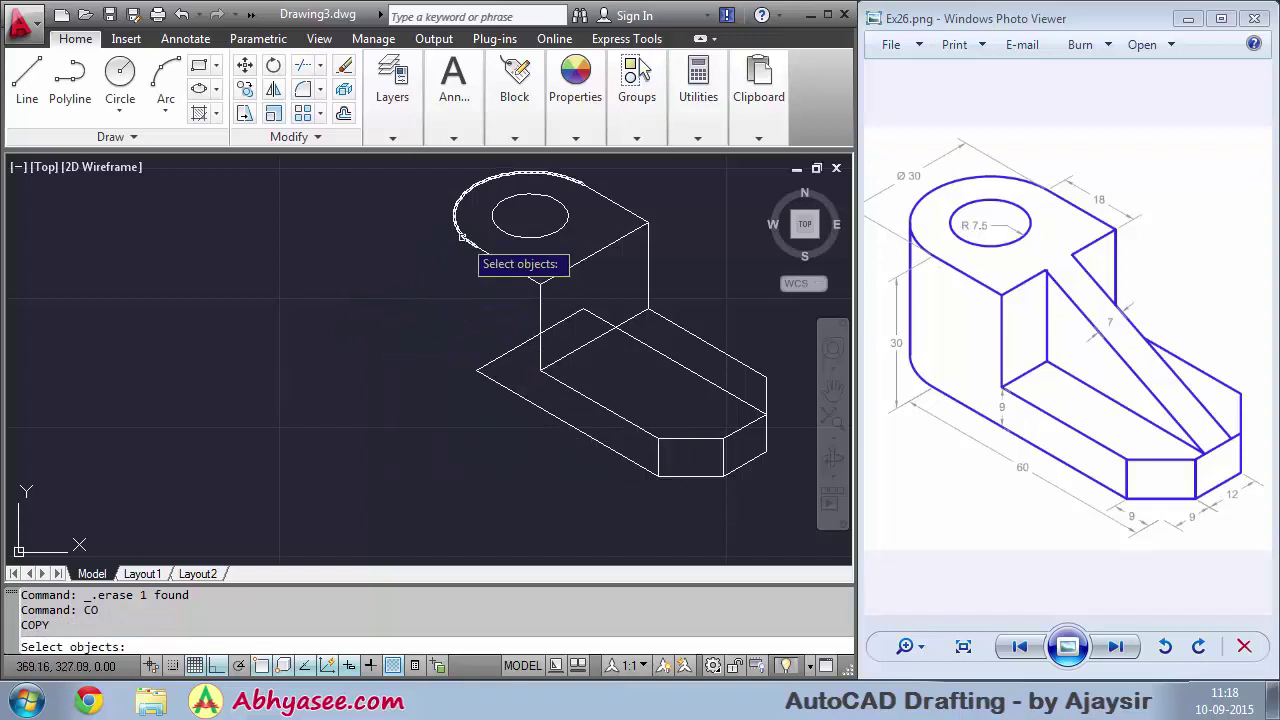
pyautogui.click(464, 236)
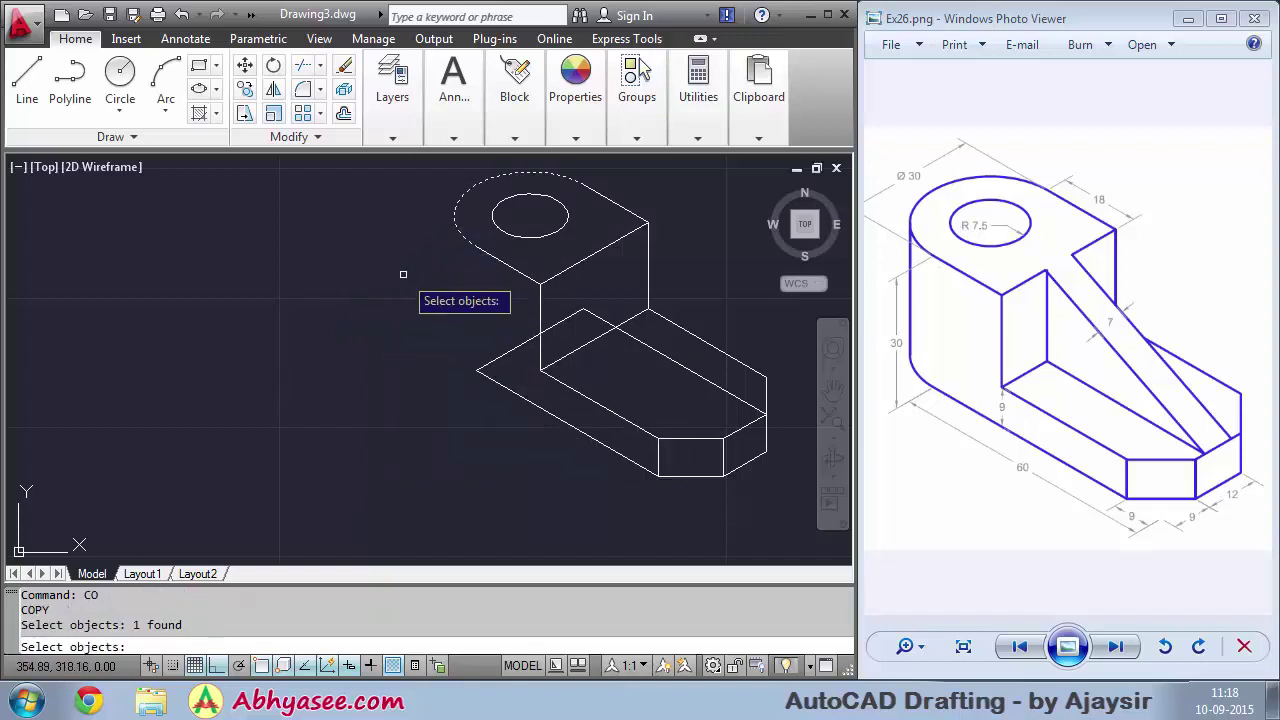
pyautogui.press('Return')
pyautogui.click(476, 246)
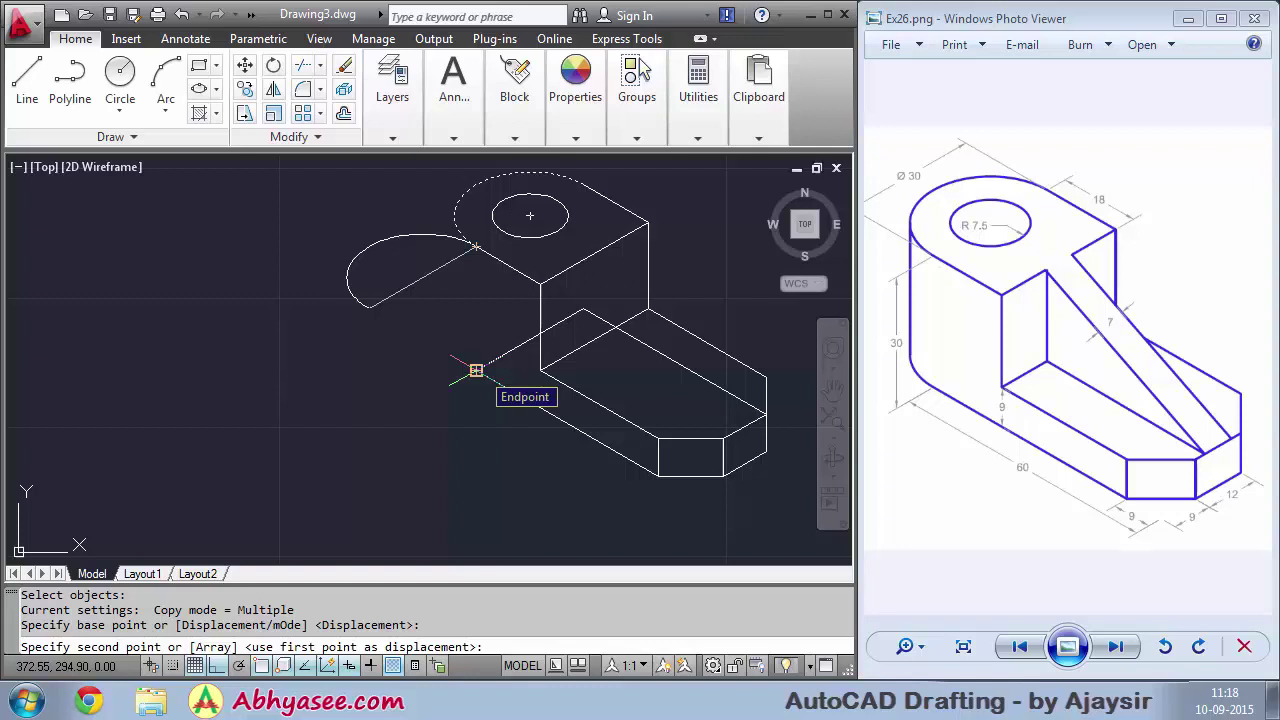
pyautogui.click(476, 370)
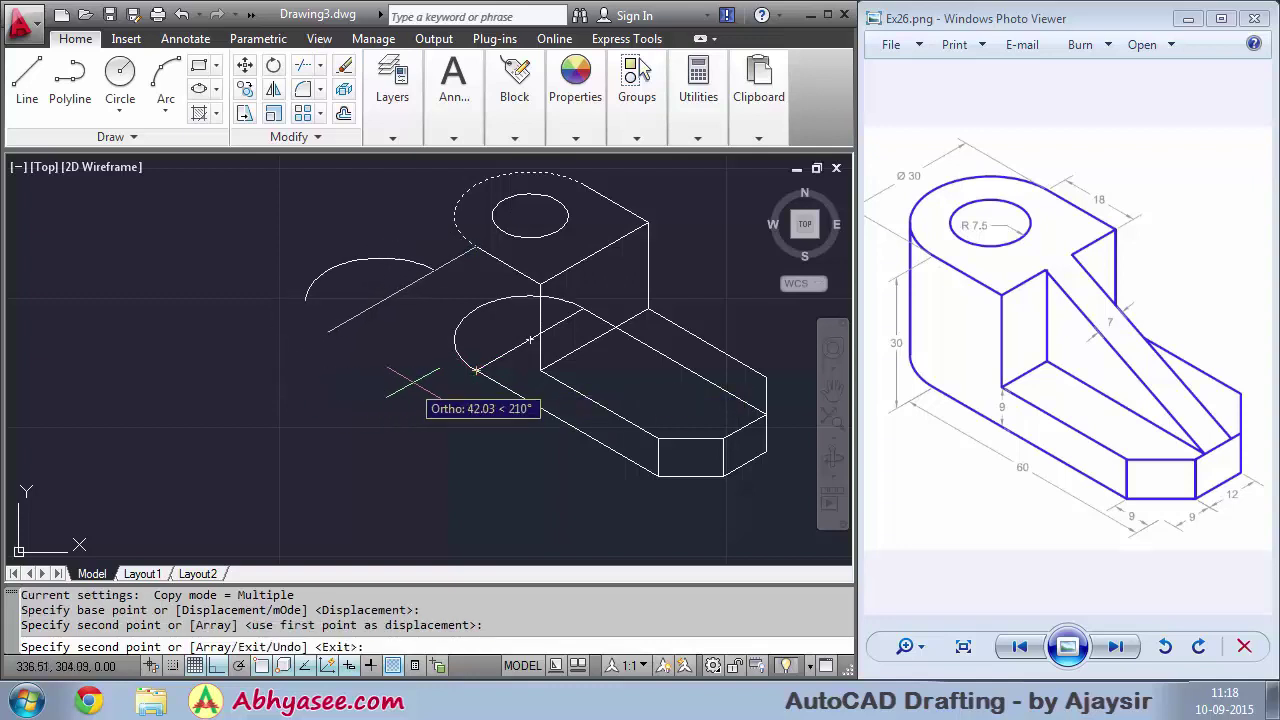
pyautogui.rightClick(347, 378)
pyautogui.click(404, 393)
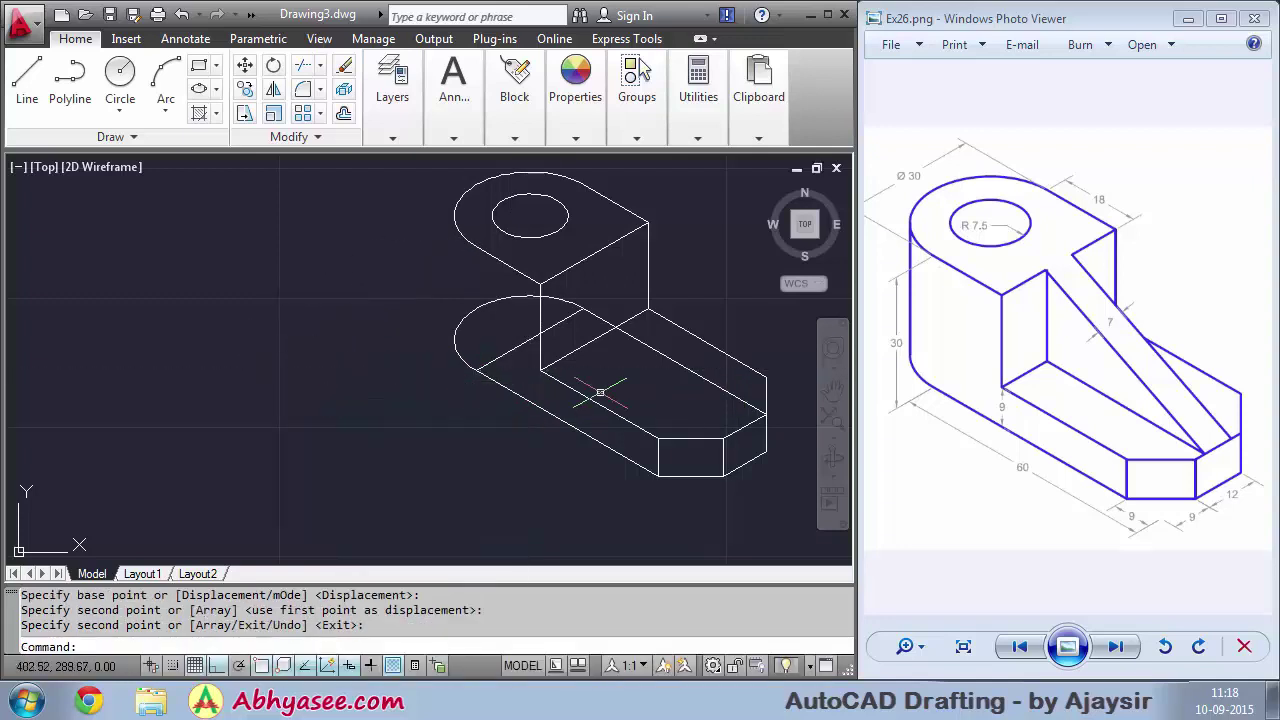
# Erase the stray sloped line crossing the lower arc and switch to Isoplane Left
pyautogui.moveTo(400, 380); pyautogui.dragTo(329, 434, button='middle')
pyautogui.scroll(2, 316, 401)
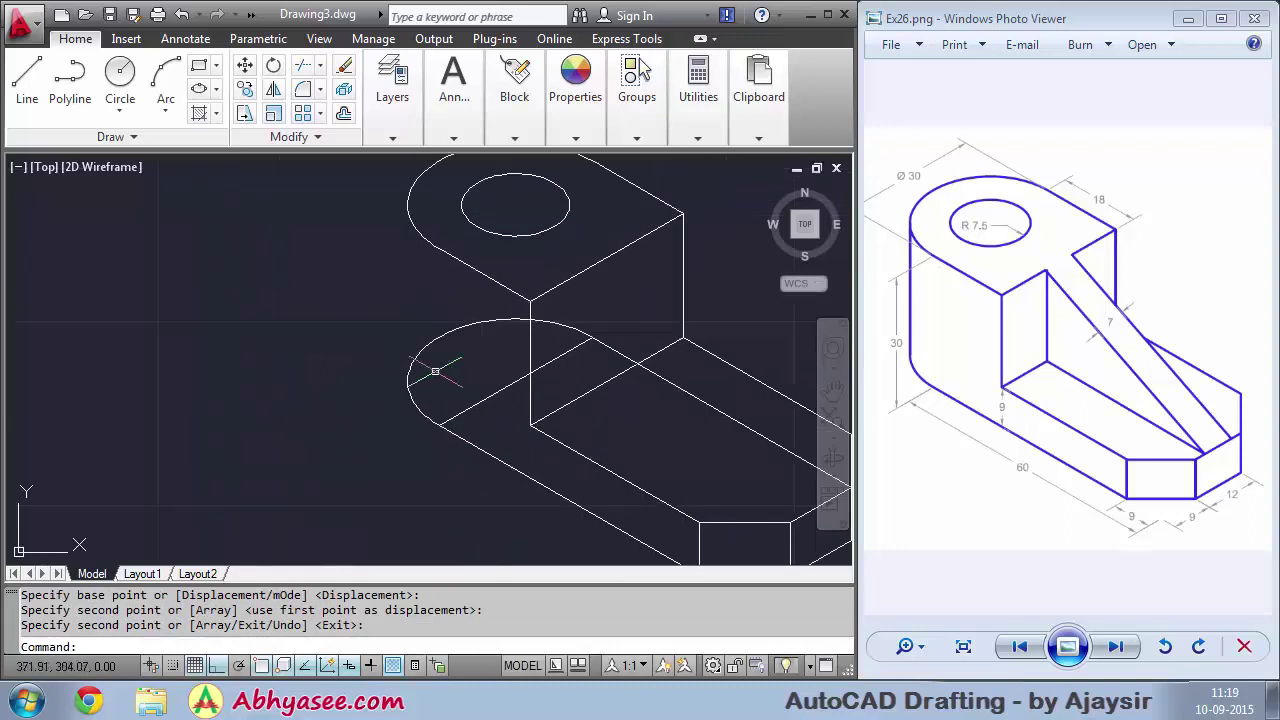
pyautogui.click(491, 397)
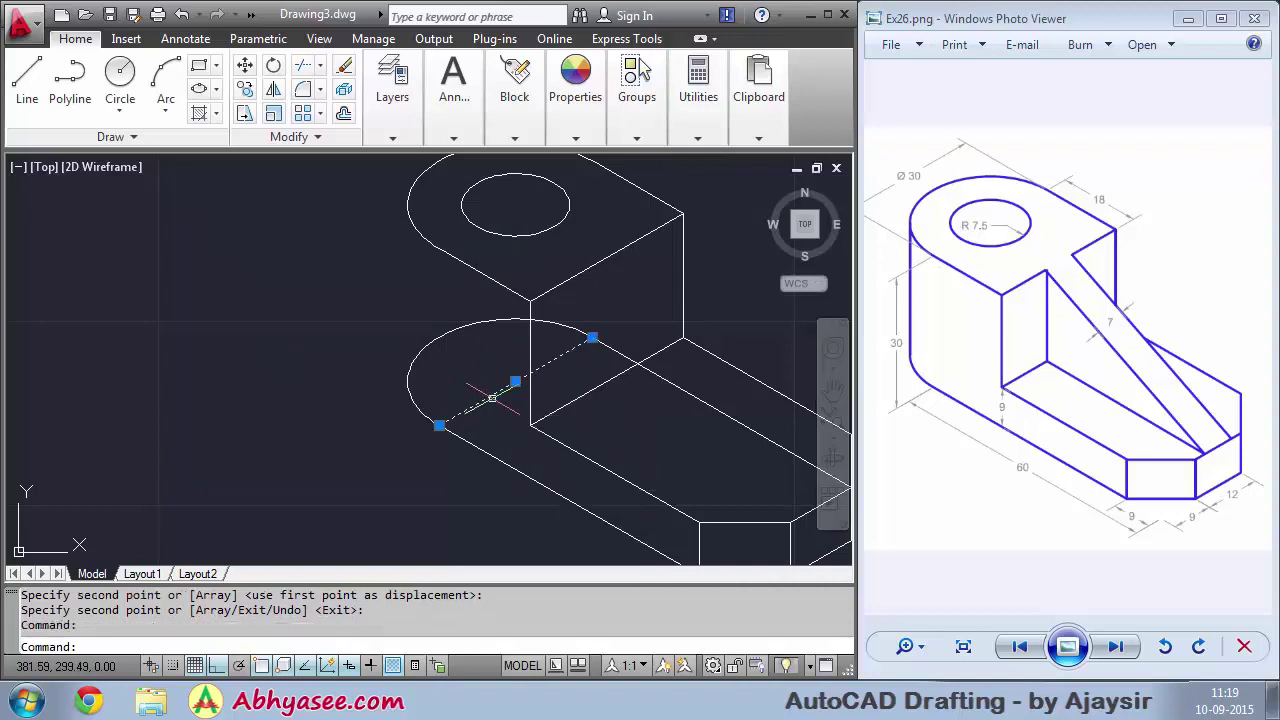
pyautogui.press('Delete')
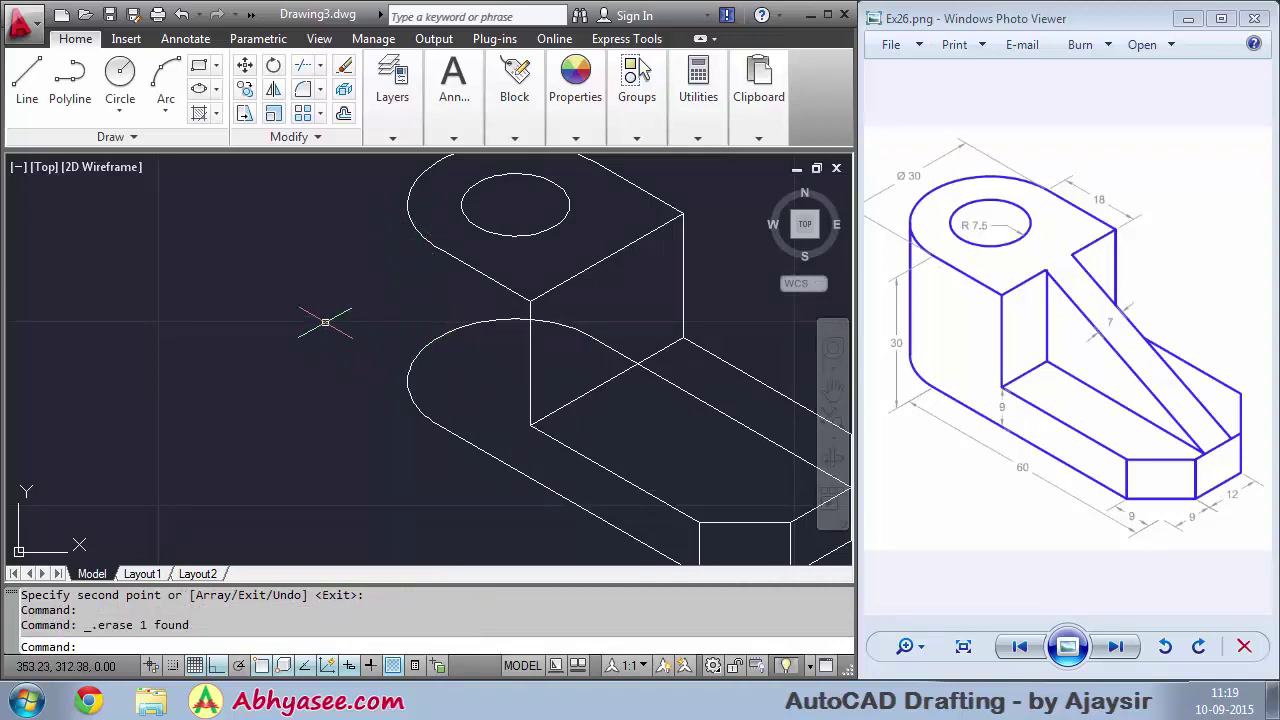
pyautogui.press('F5')
pyautogui.press('F5')
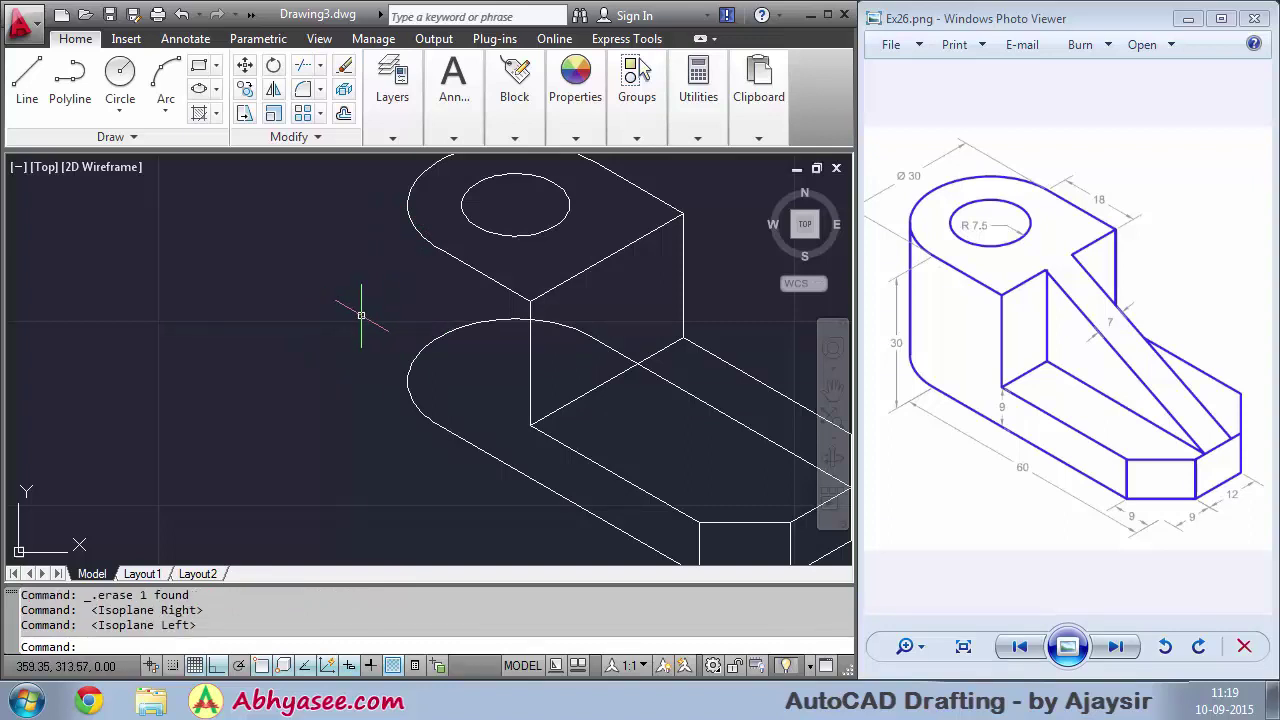
pyautogui.write('L')
pyautogui.press('Return')
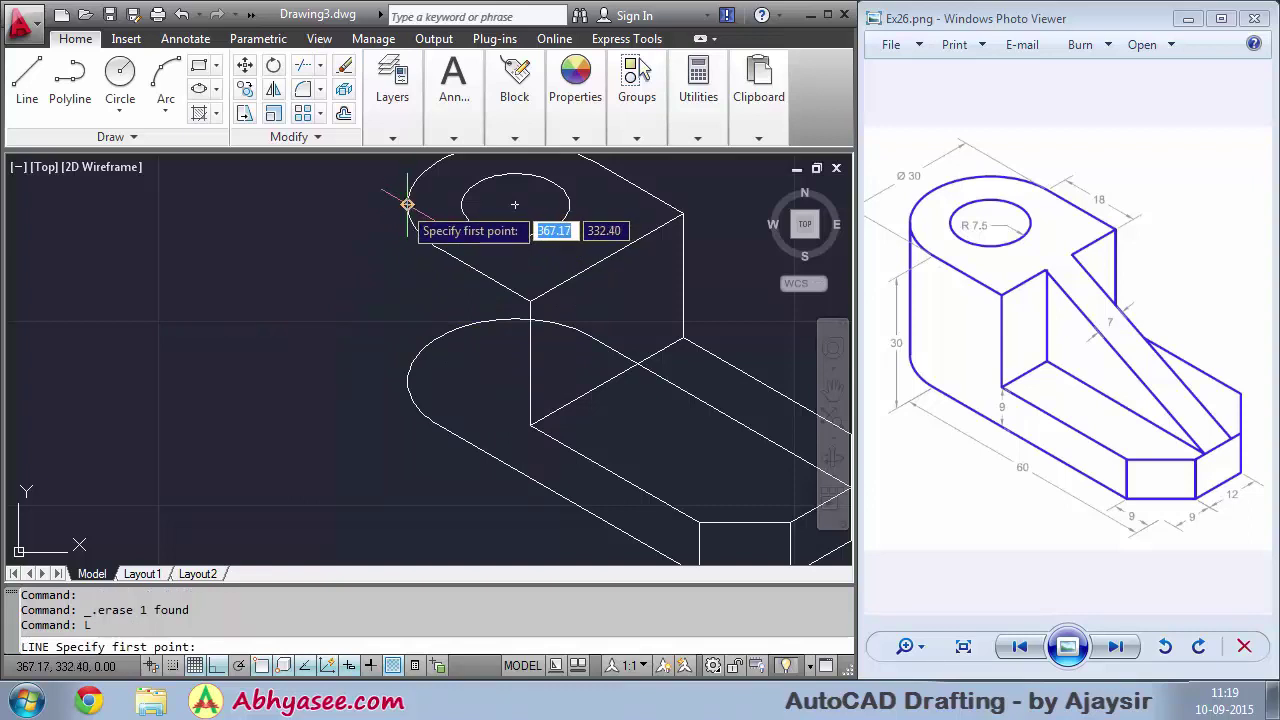
# Draw the vertical tangent edge from the upper arc's quadrant down to the lower arc
pyautogui.click(407, 204)
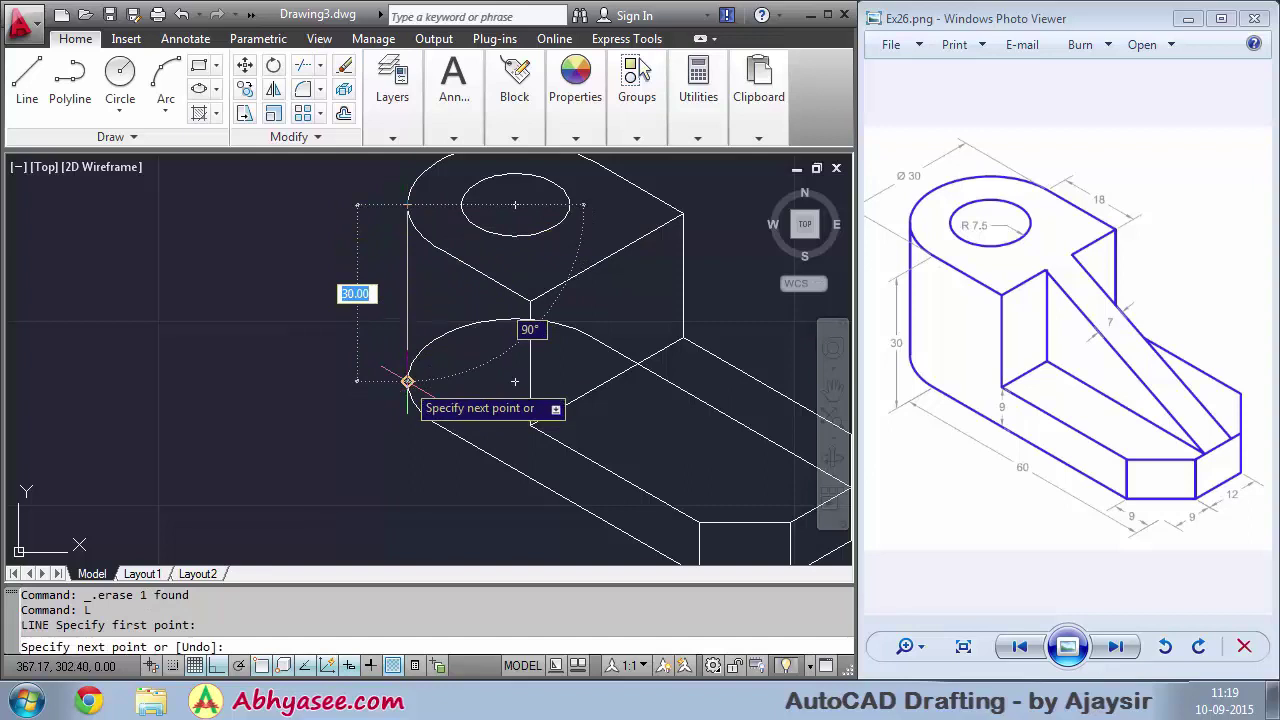
pyautogui.click(407, 388)
pyautogui.rightClick(340, 380)
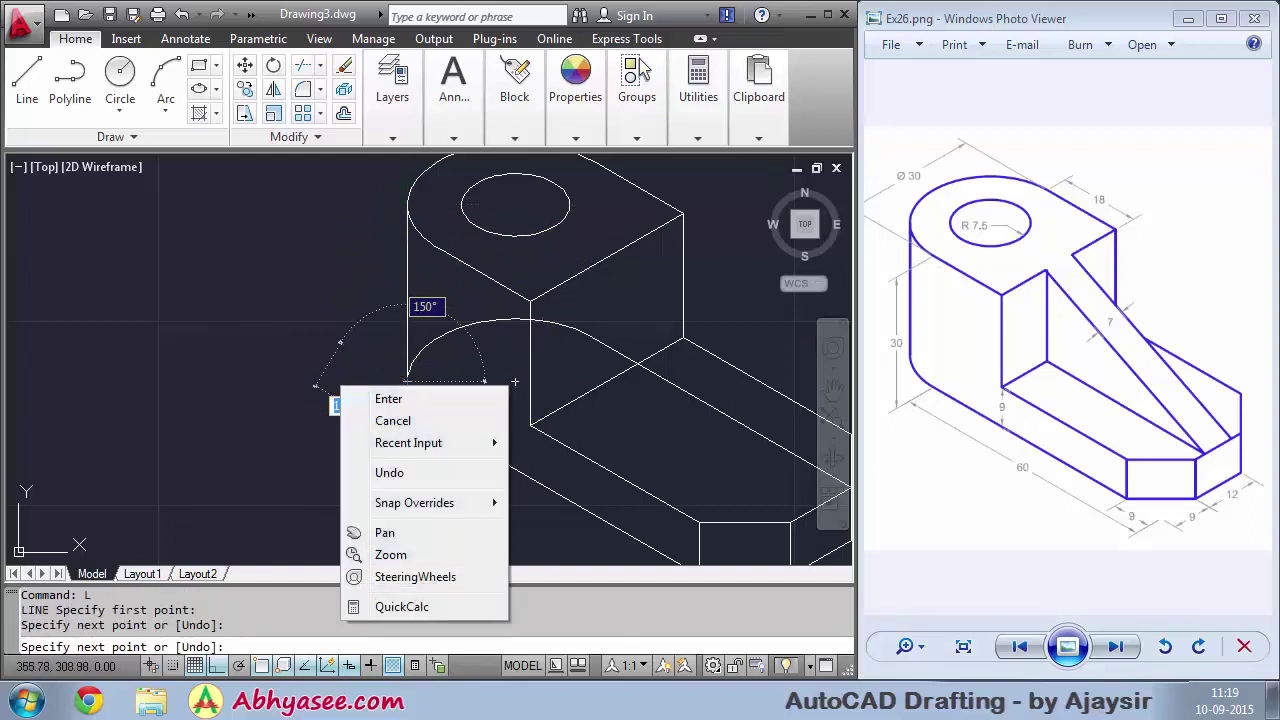
pyautogui.click(389, 403)
# Trim away the hidden part of the lower arc at the new vertical edge
pyautogui.moveTo(497, 405); pyautogui.dragTo(426, 431, button='middle')
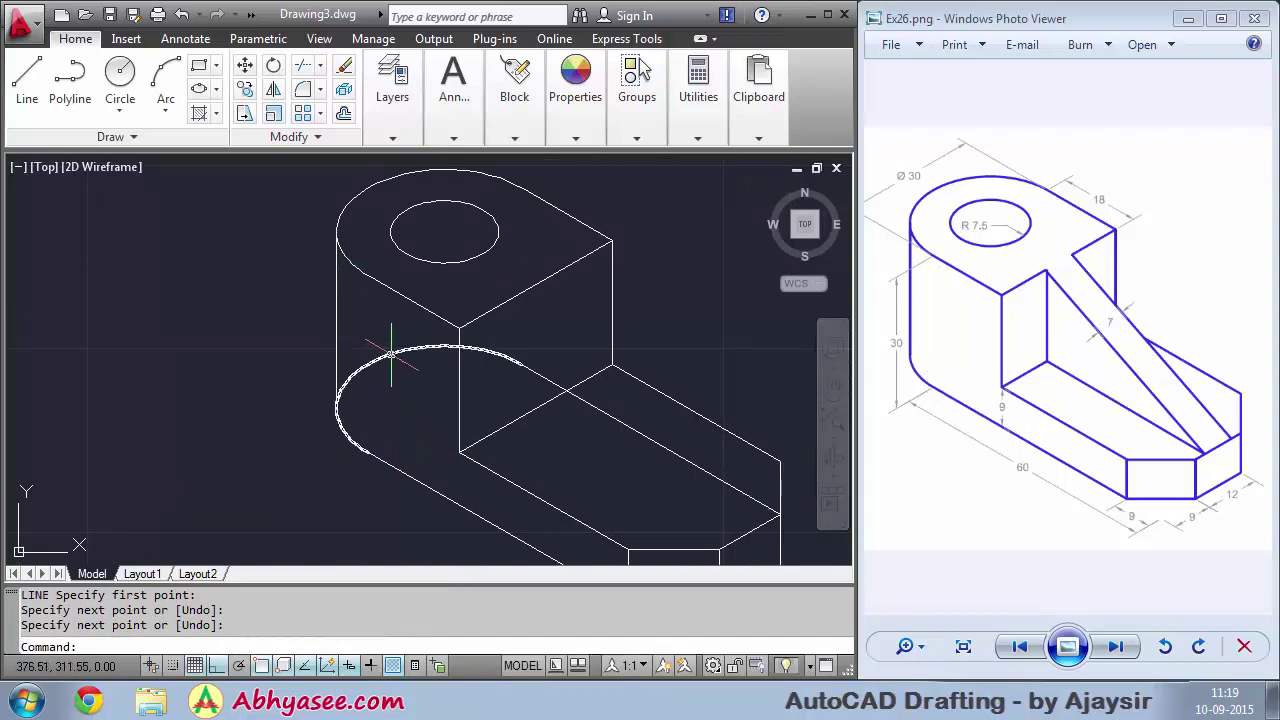
pyautogui.write('t')
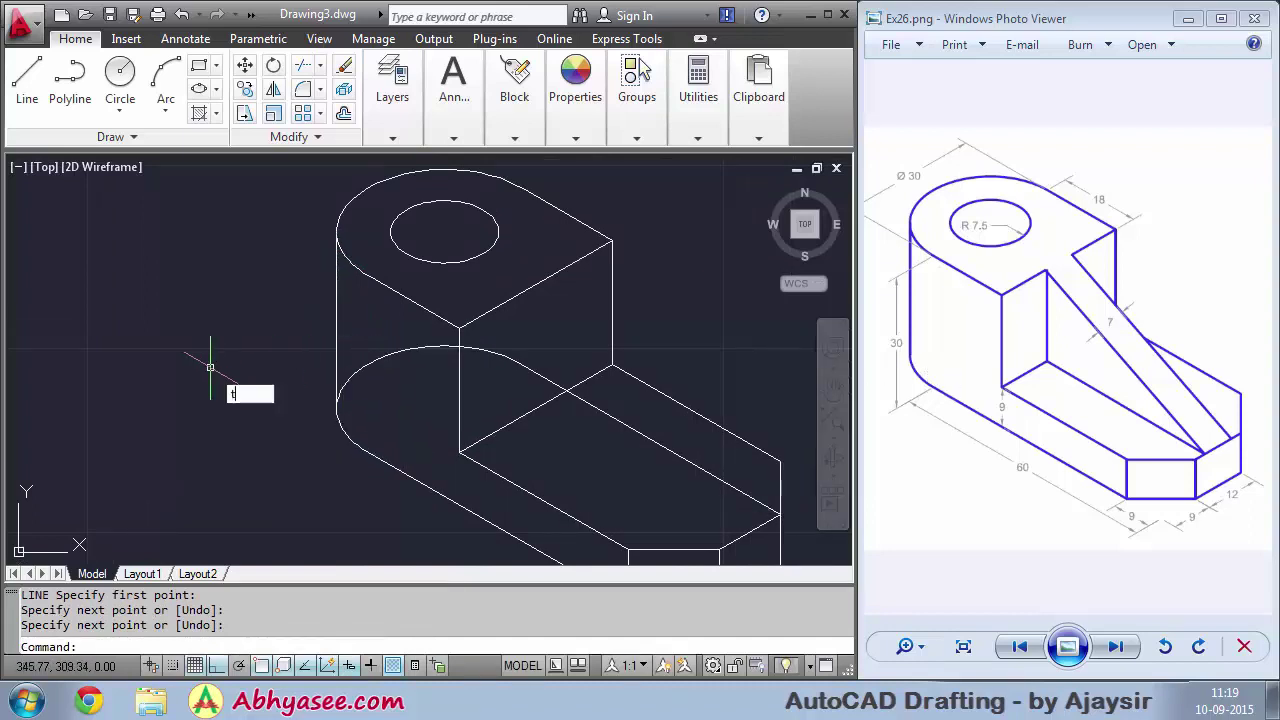
pyautogui.press('Return')
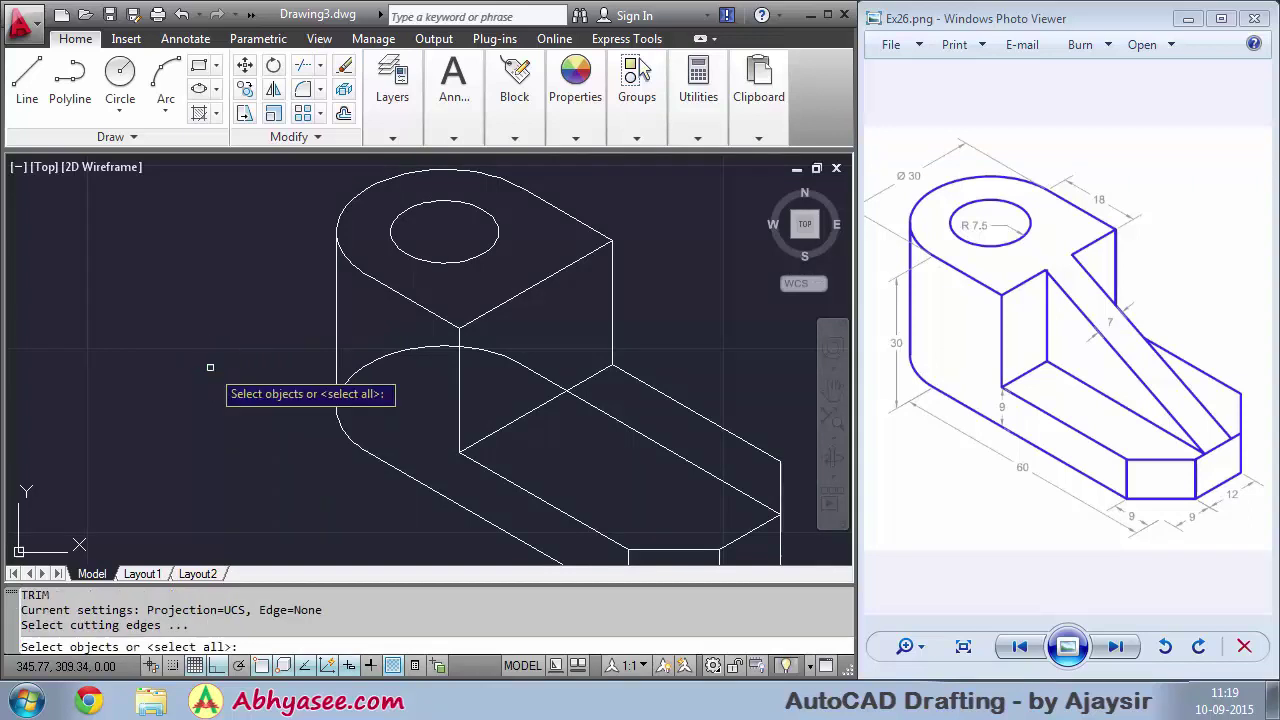
pyautogui.click(336, 337)
pyautogui.press('Return')
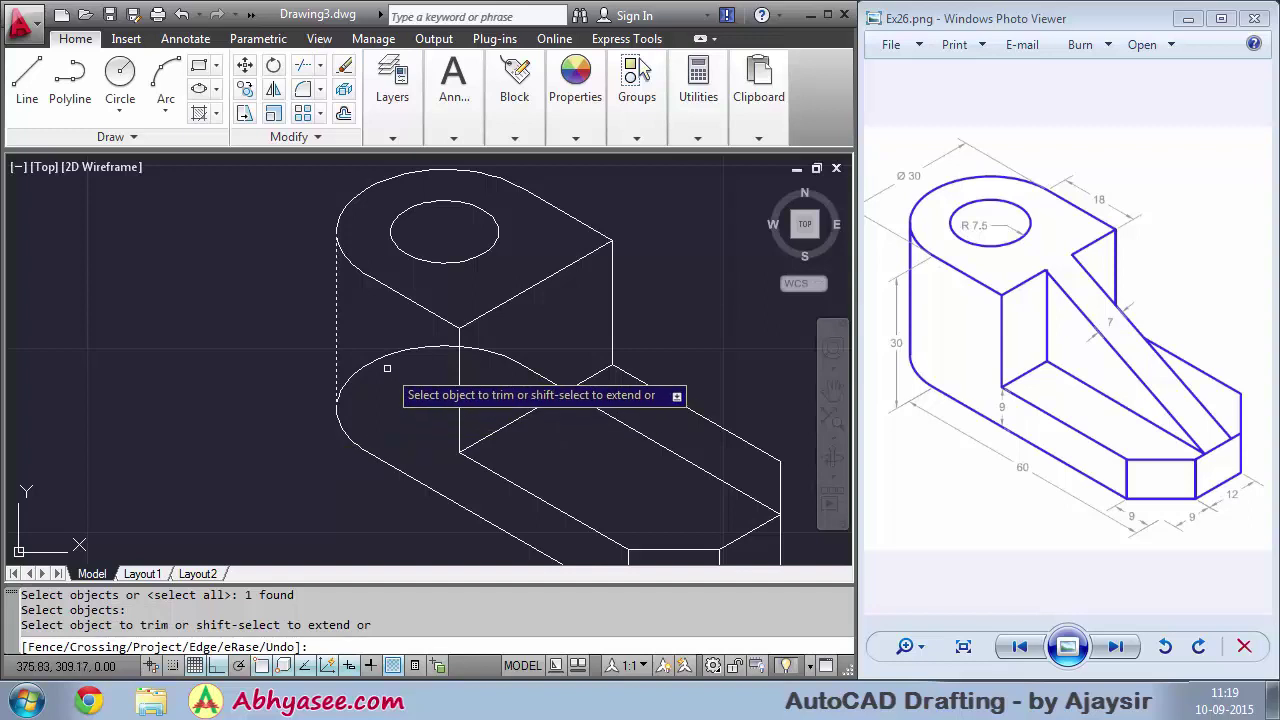
pyautogui.click(392, 354)
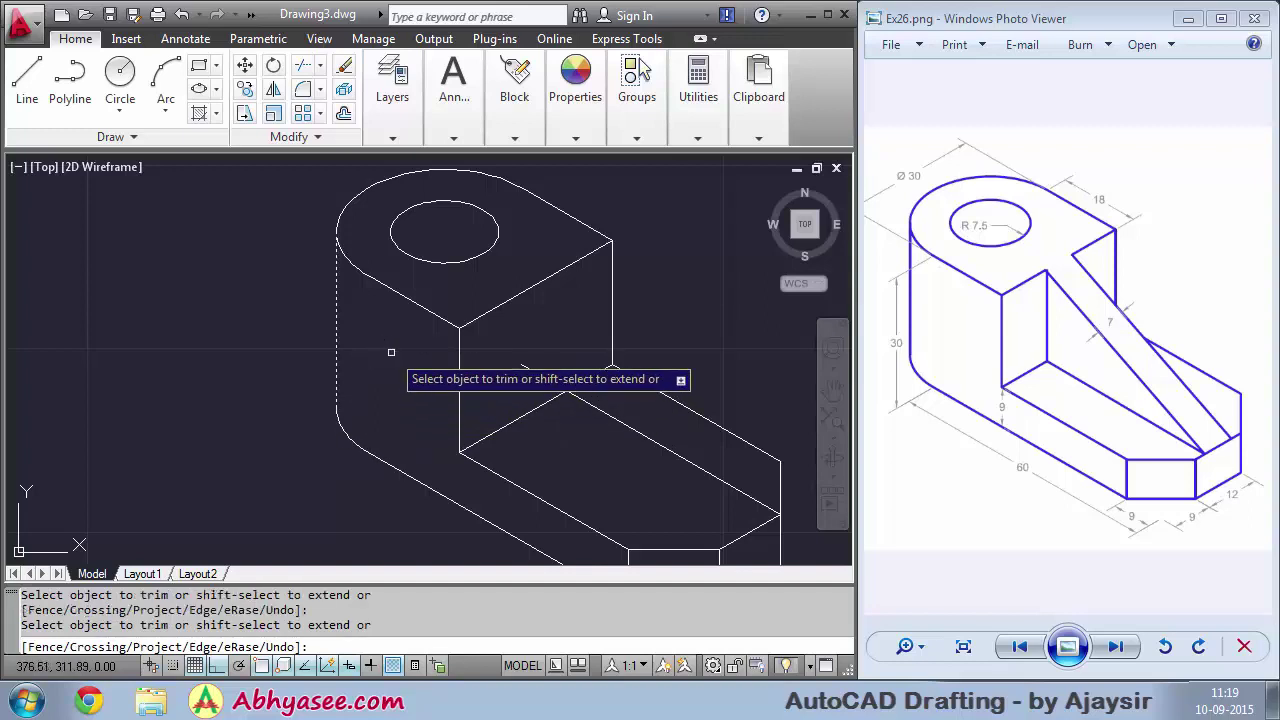
pyautogui.rightClick(118, 416)
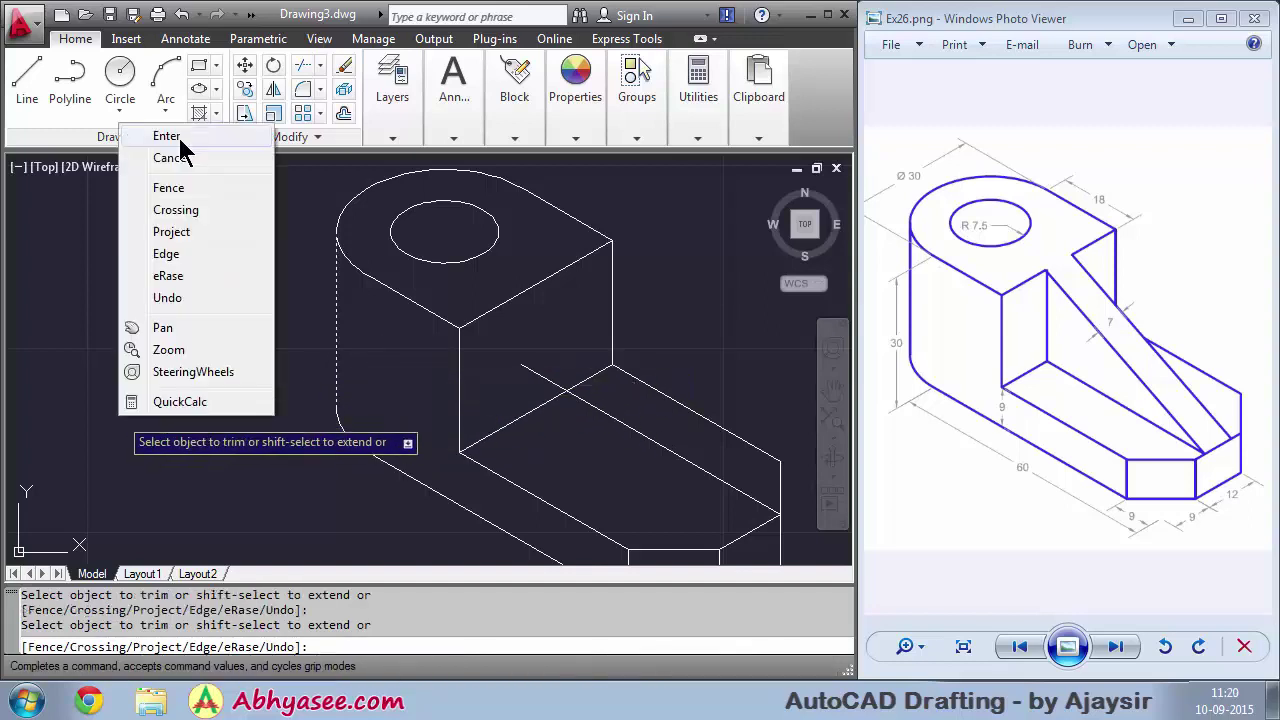
pyautogui.click(181, 137)
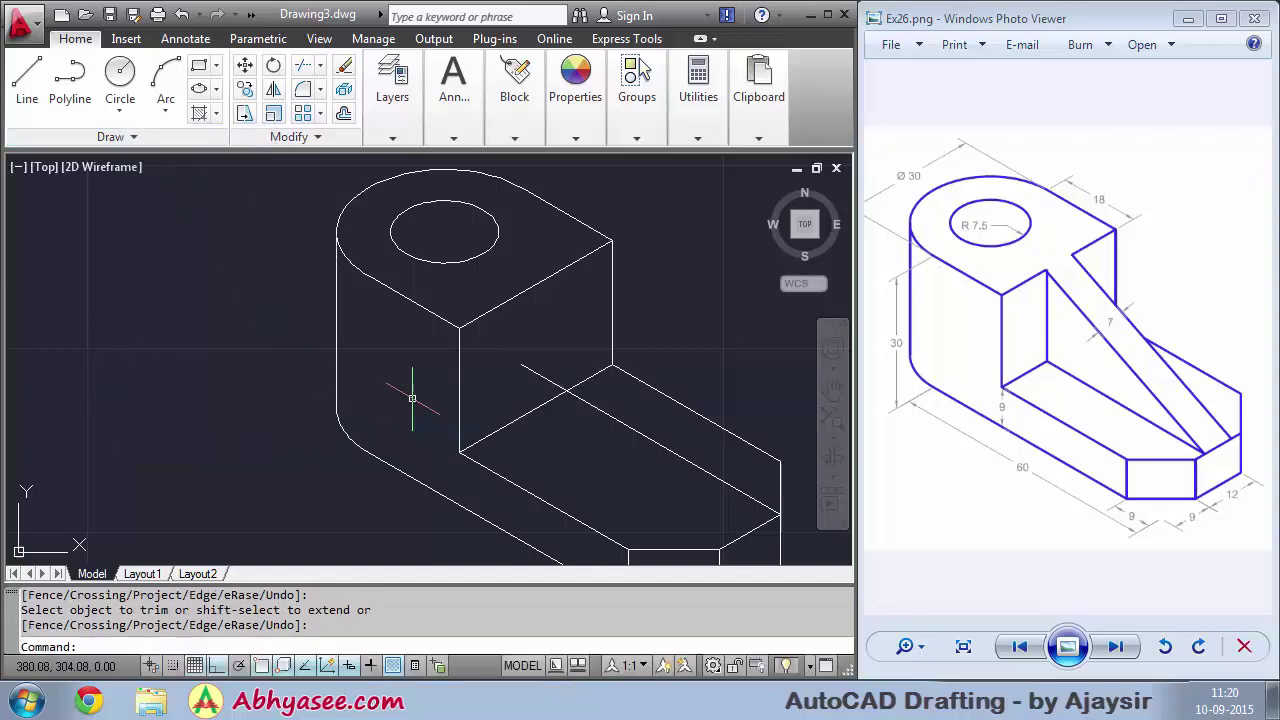
# Erase the leftover construction line on the base and return to Isoplane Top
pyautogui.moveTo(742, 378); pyautogui.dragTo(673, 368, button='middle')
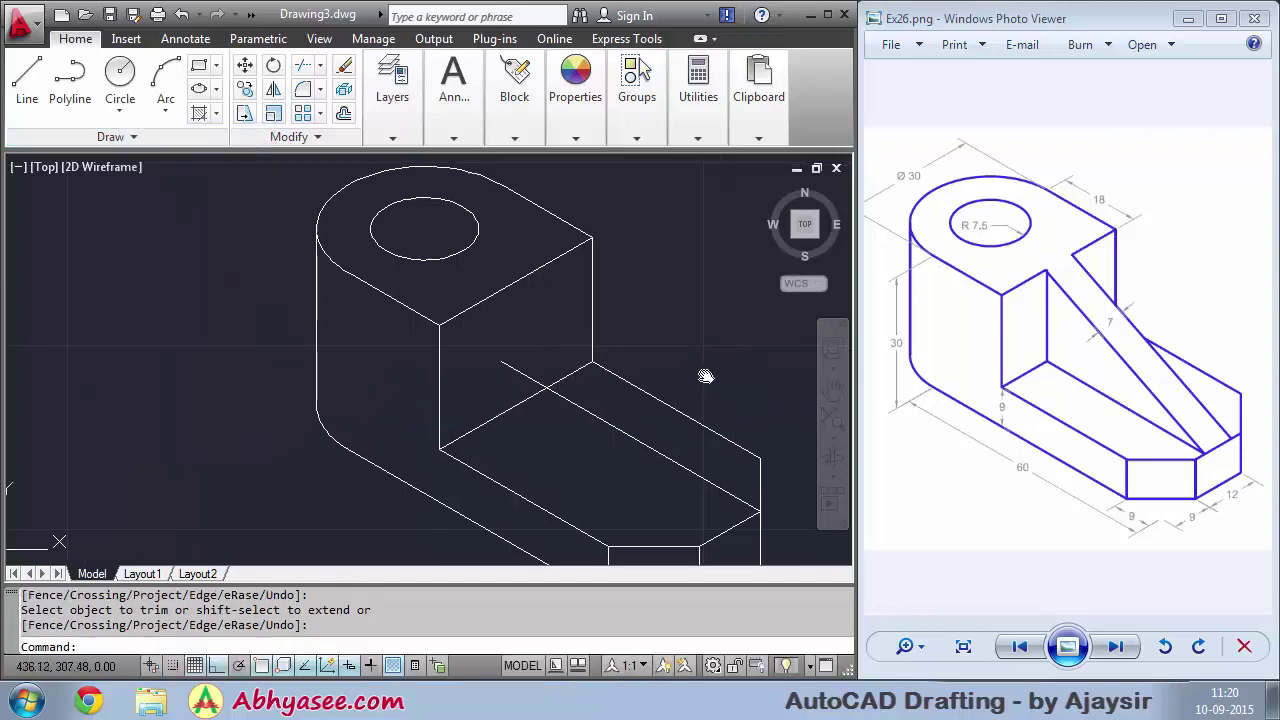
pyautogui.click(556, 420)
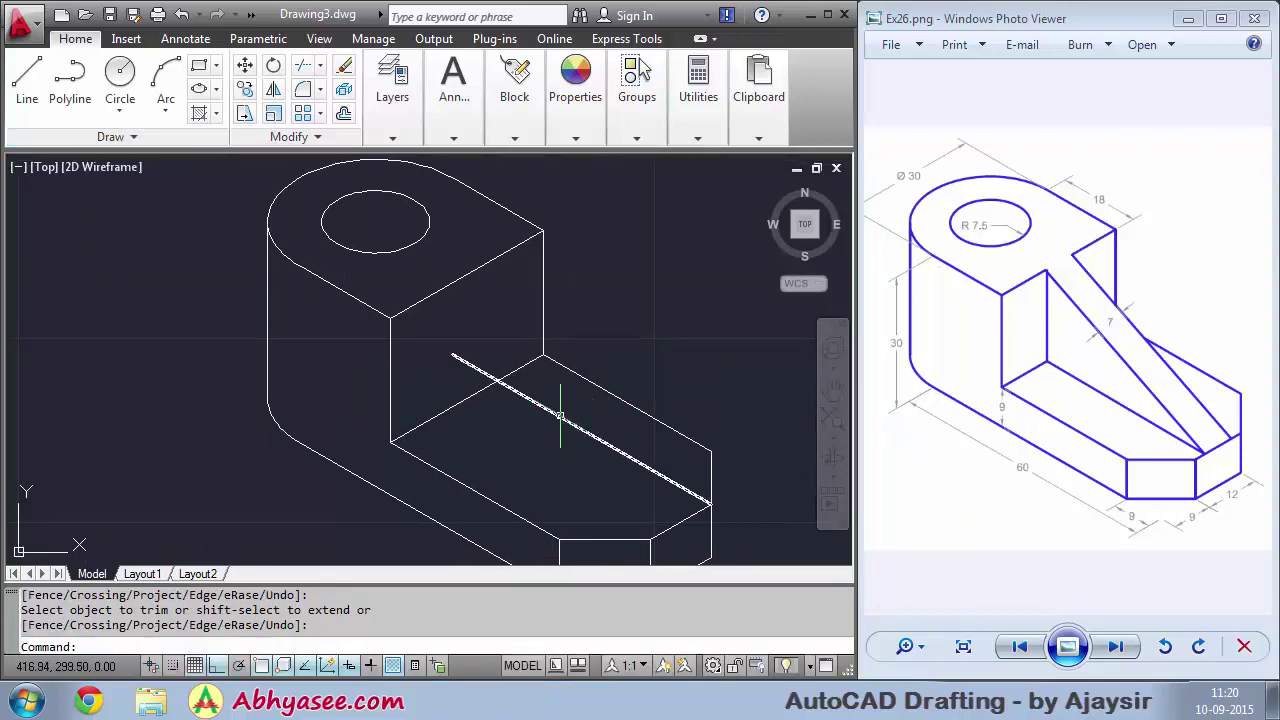
pyautogui.rightClick(558, 422)
pyautogui.click(654, 359)
pyautogui.press('Delete')
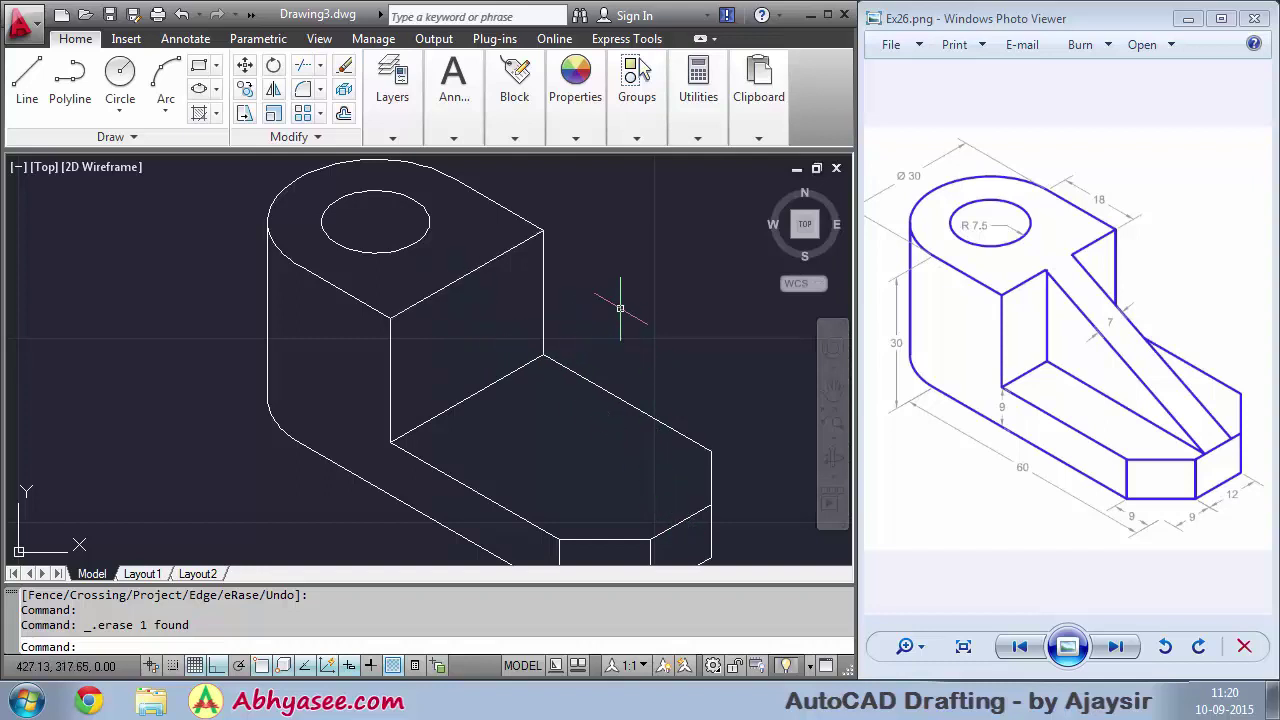
pyautogui.press('F5')
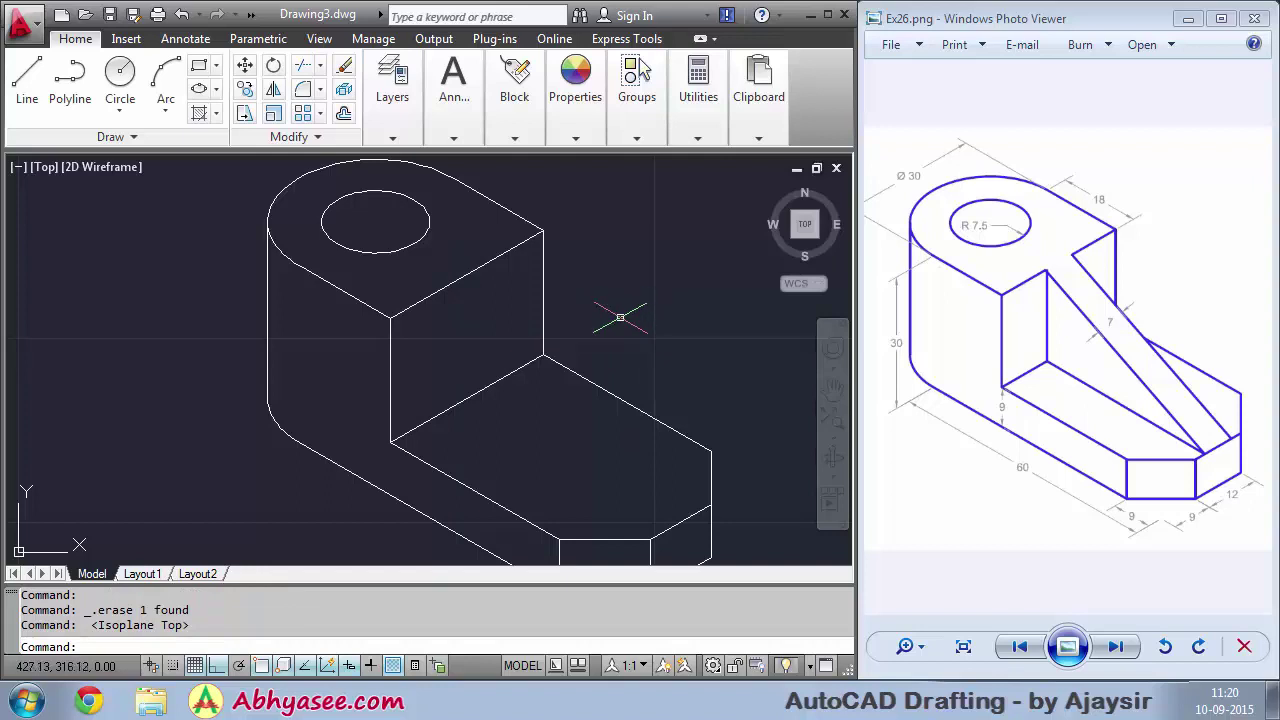
# Draw a sloping rib line from the upright's top edge to the base's front corner, Ortho off
pyautogui.write('l')
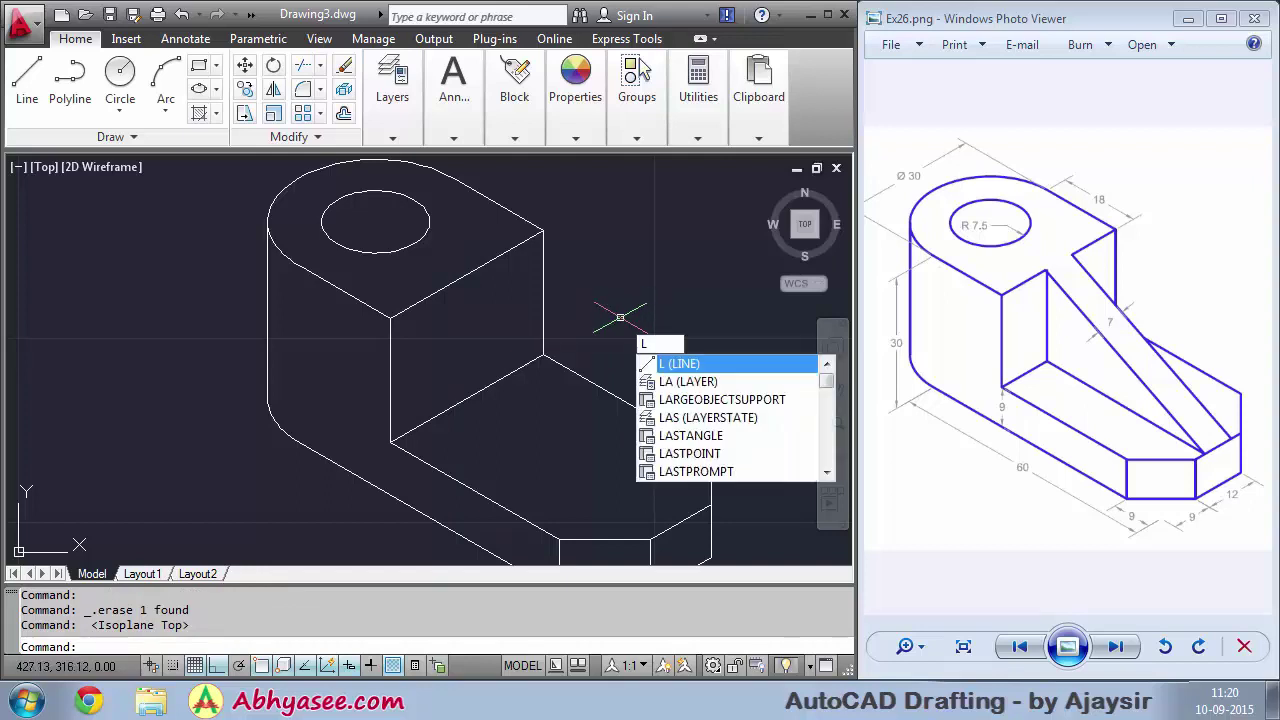
pyautogui.press('Return')
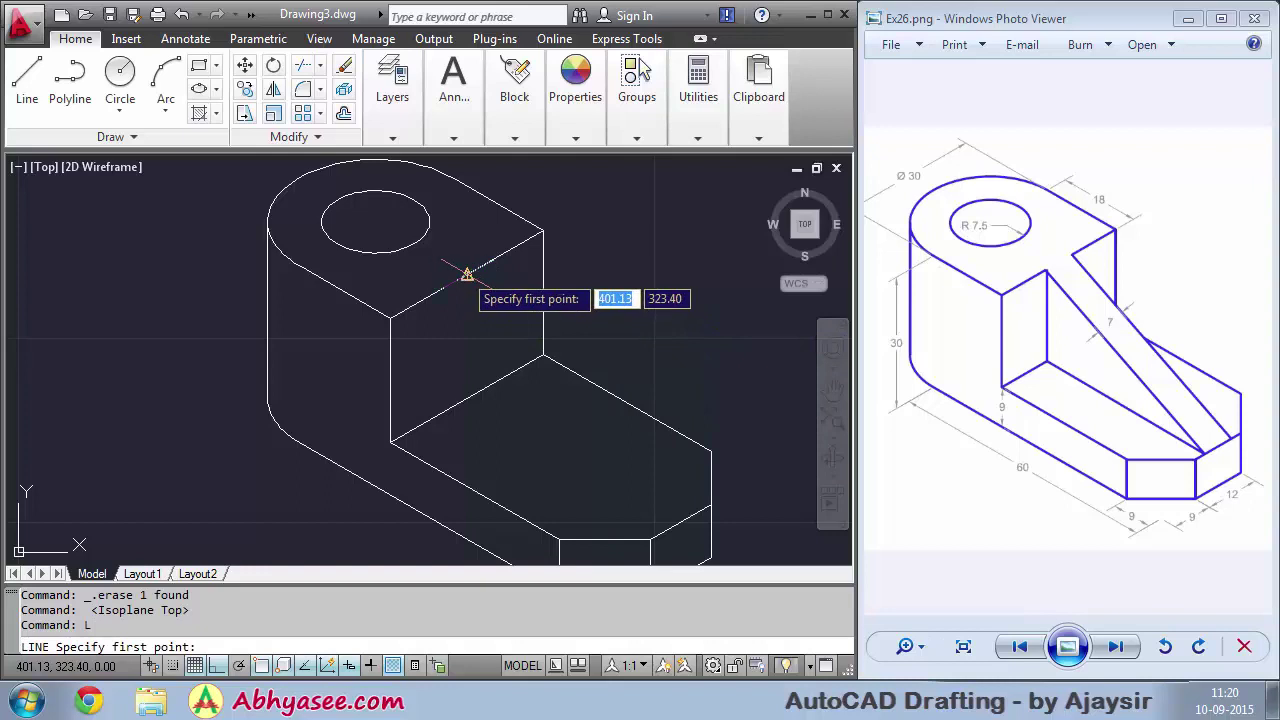
pyautogui.click(466, 274)
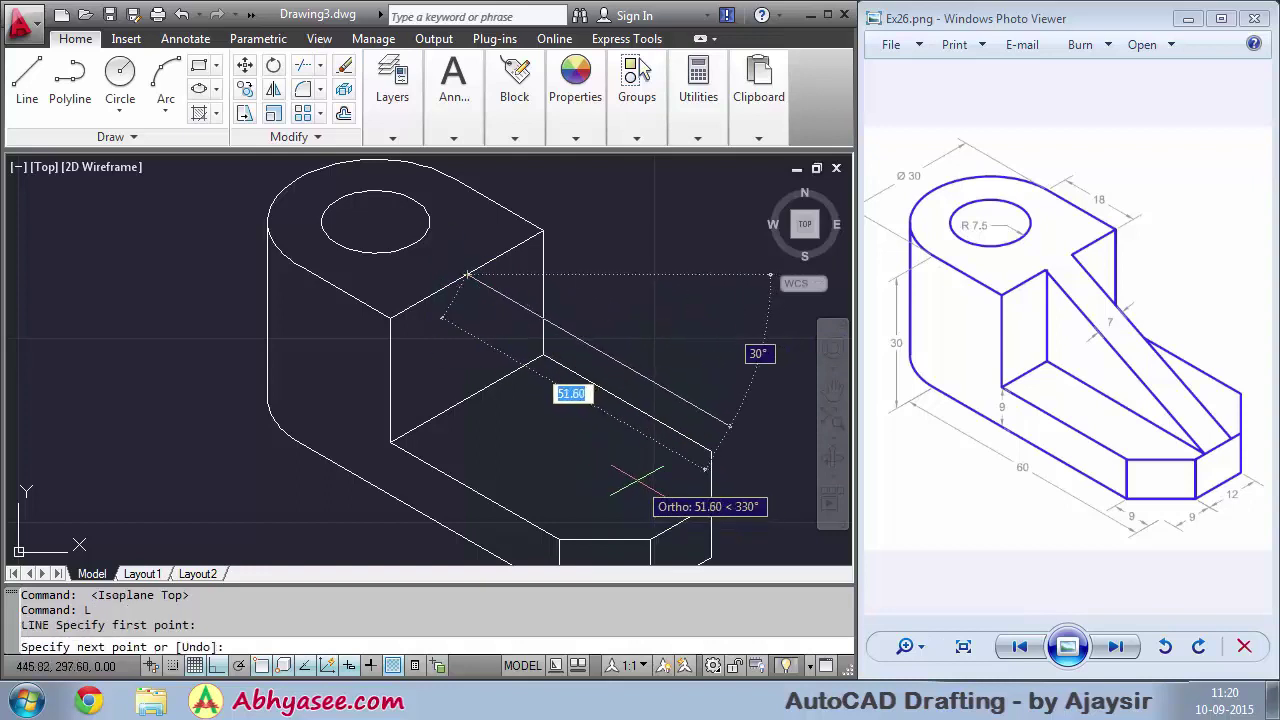
pyautogui.press('F8')
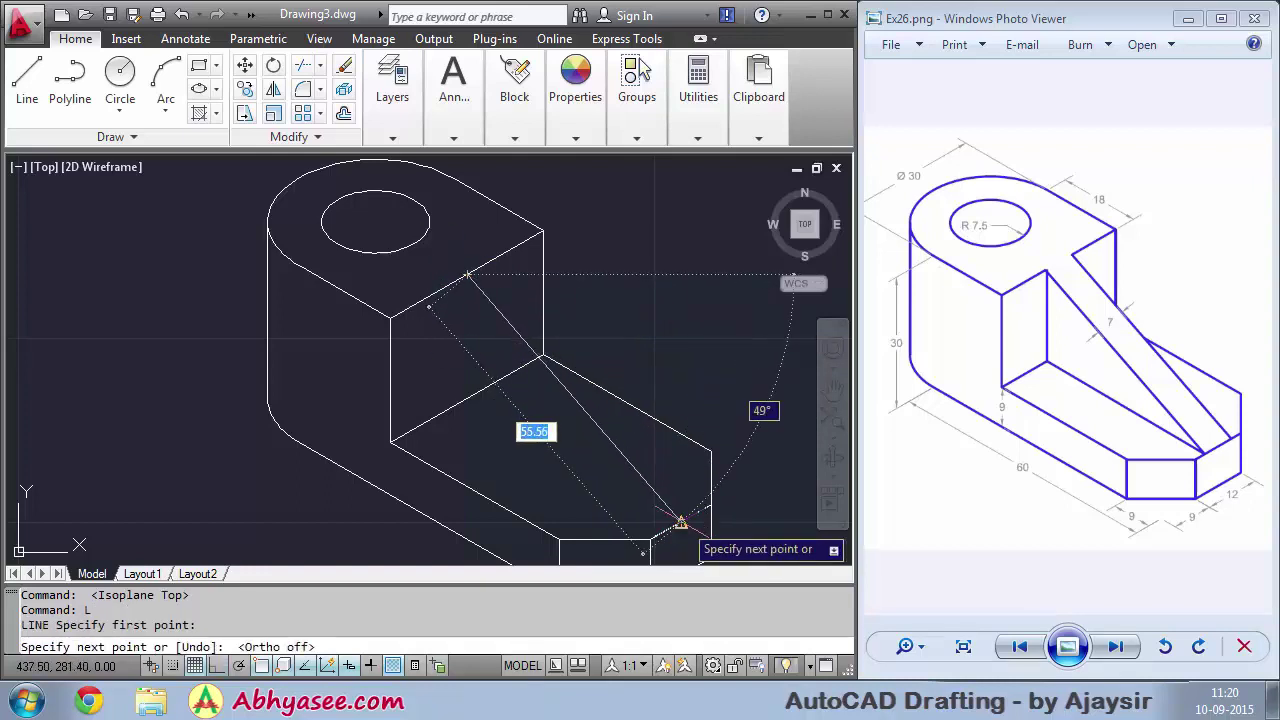
pyautogui.click(680, 522)
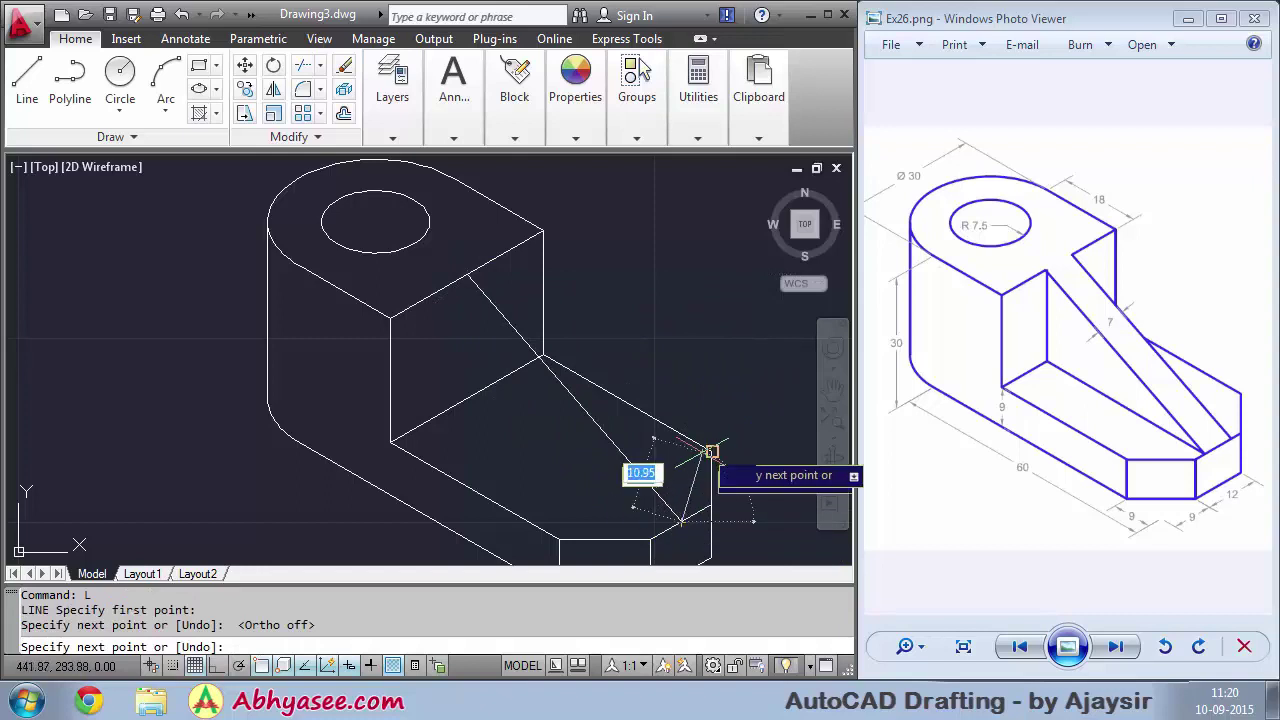
pyautogui.rightClick(704, 331)
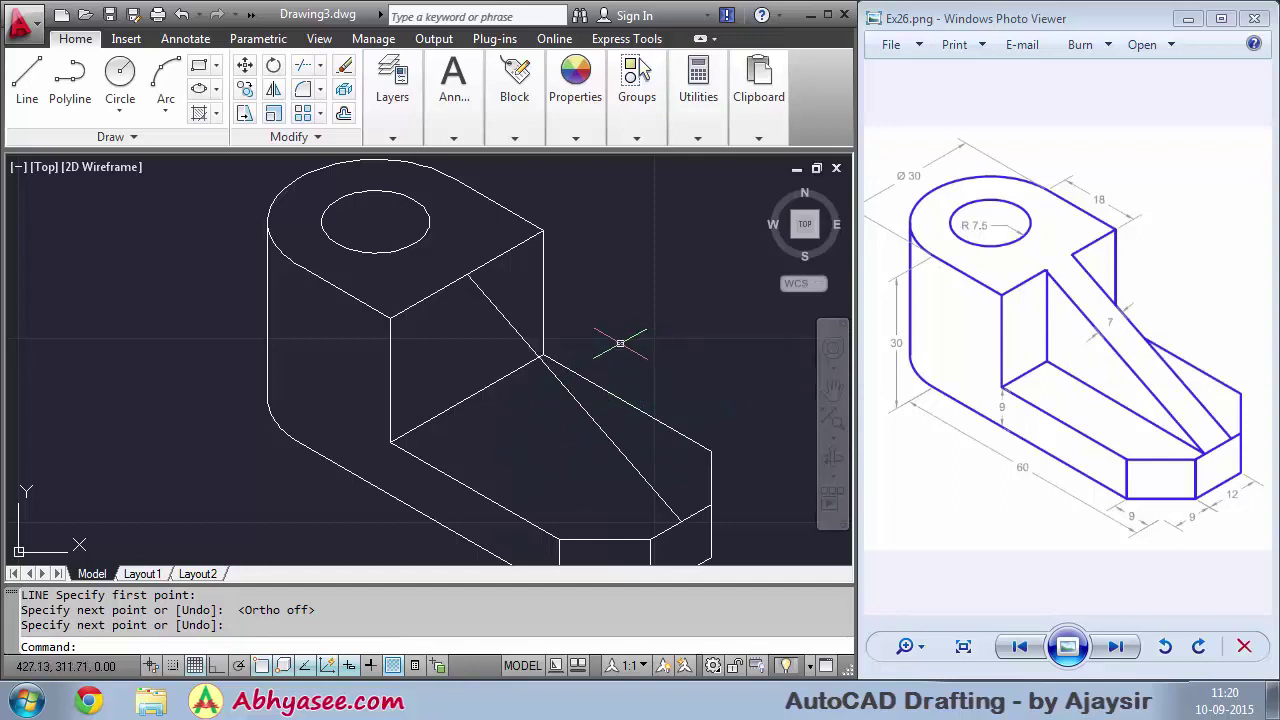
# Copy the rib line 3.5 to each side, then erase the original centre line
pyautogui.write('C')
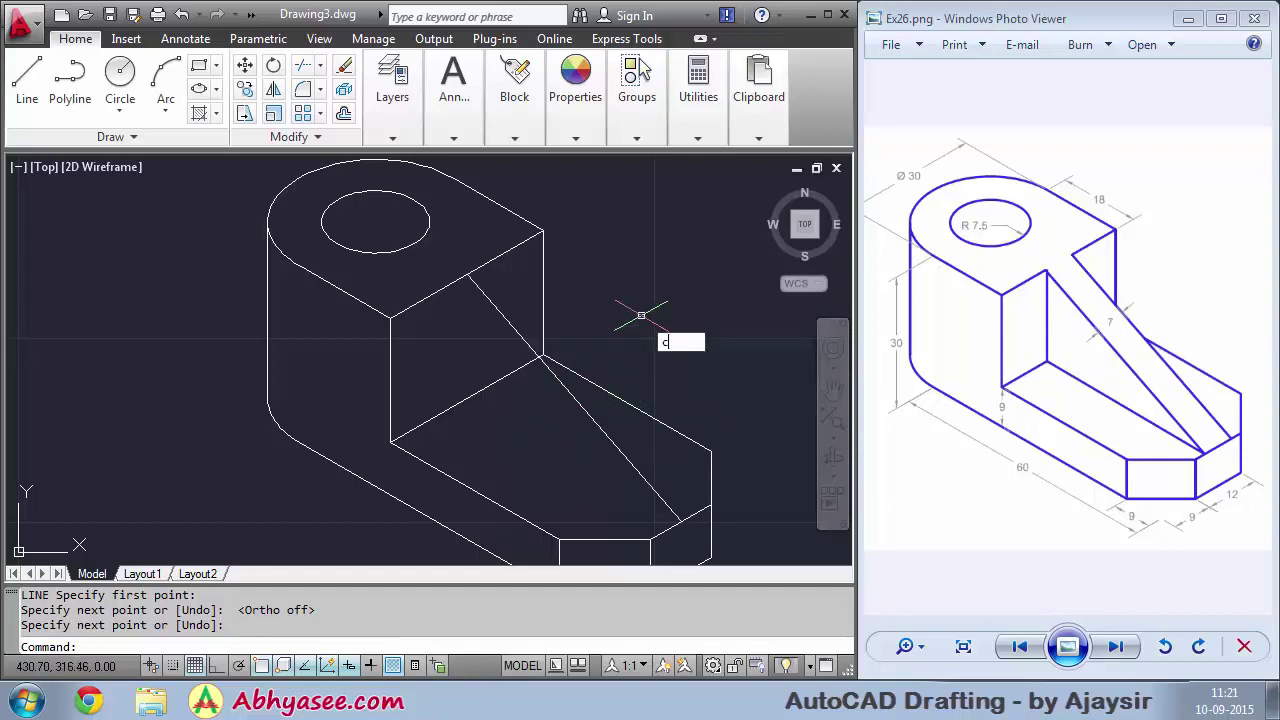
pyautogui.write('O')
pyautogui.press('Return')
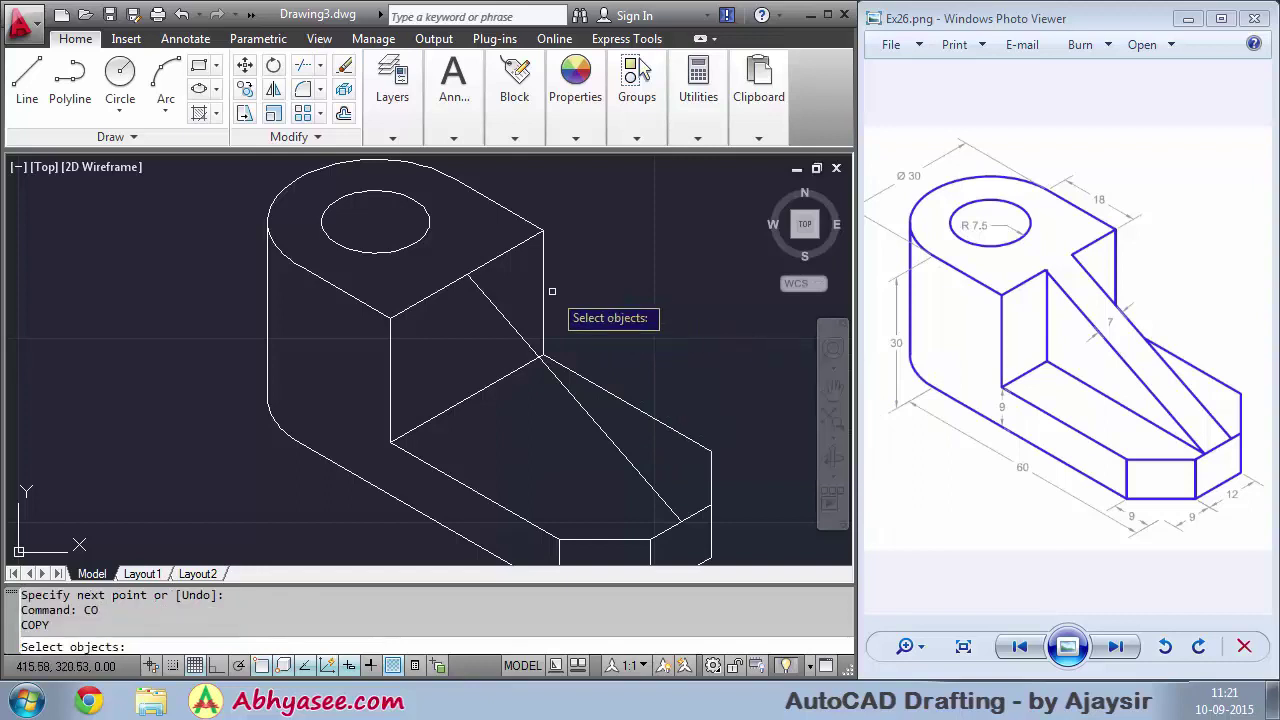
pyautogui.click(489, 298)
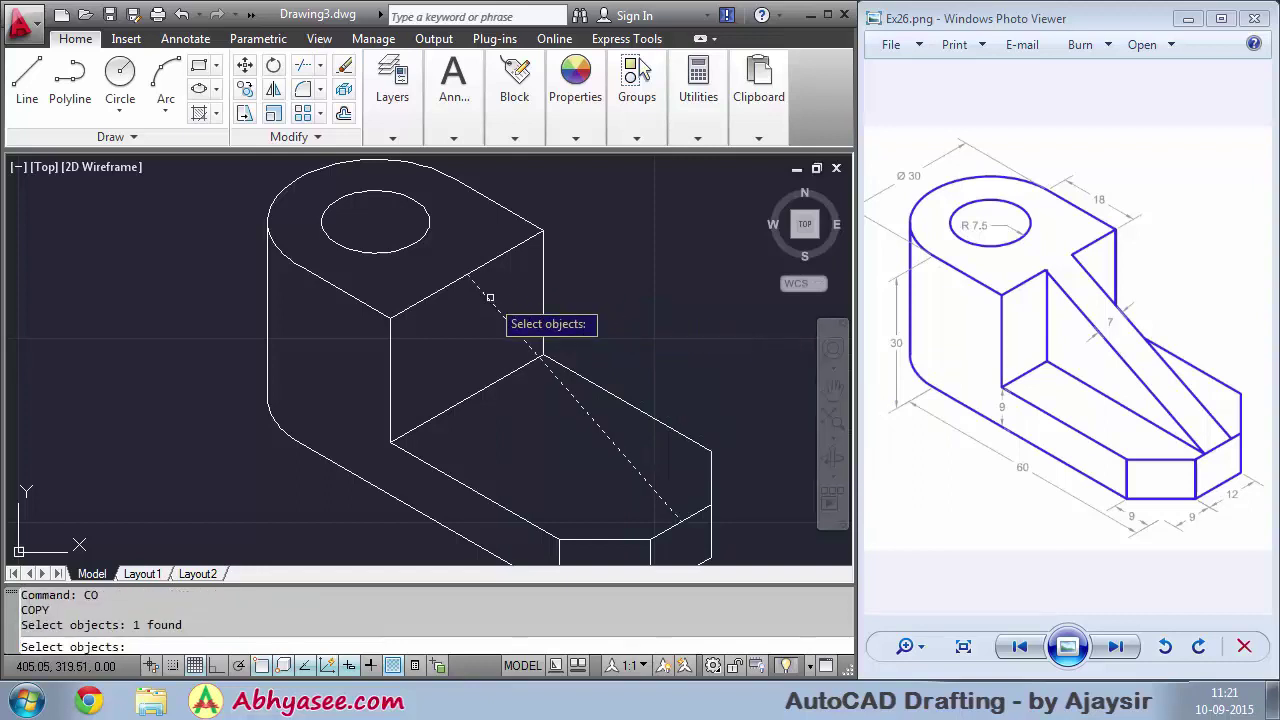
pyautogui.press('Return')
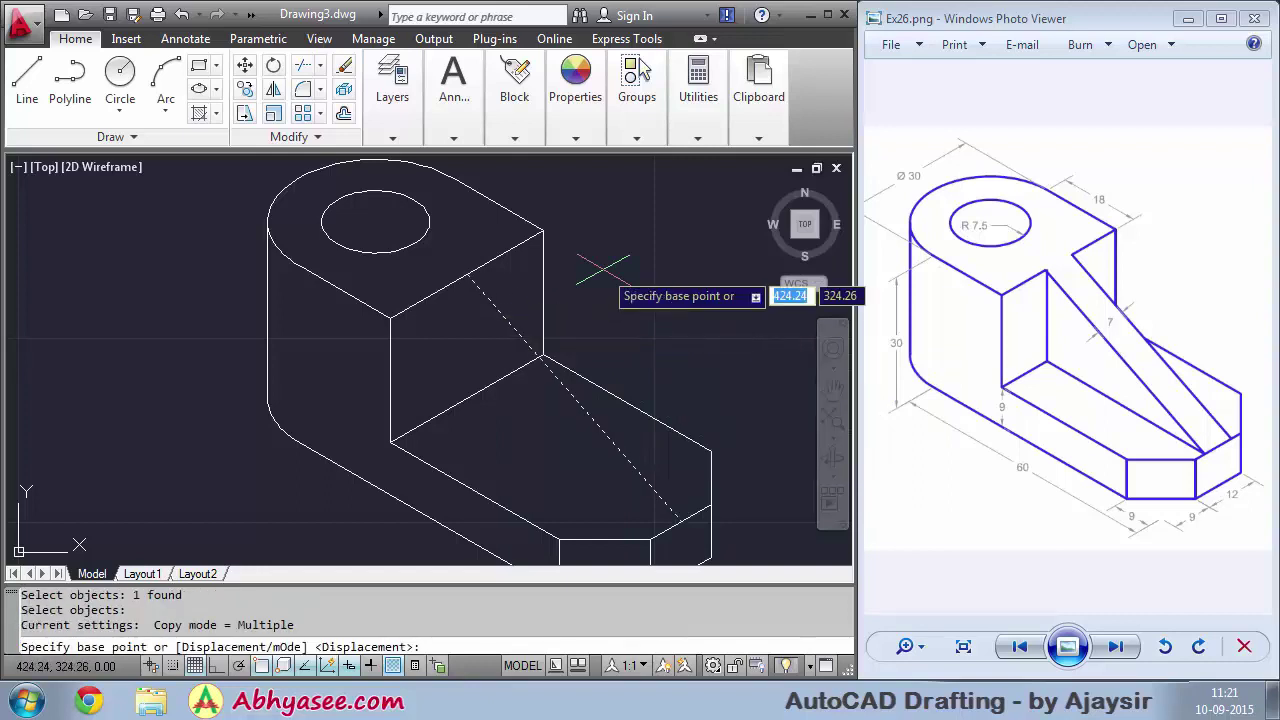
pyautogui.click(487, 260)
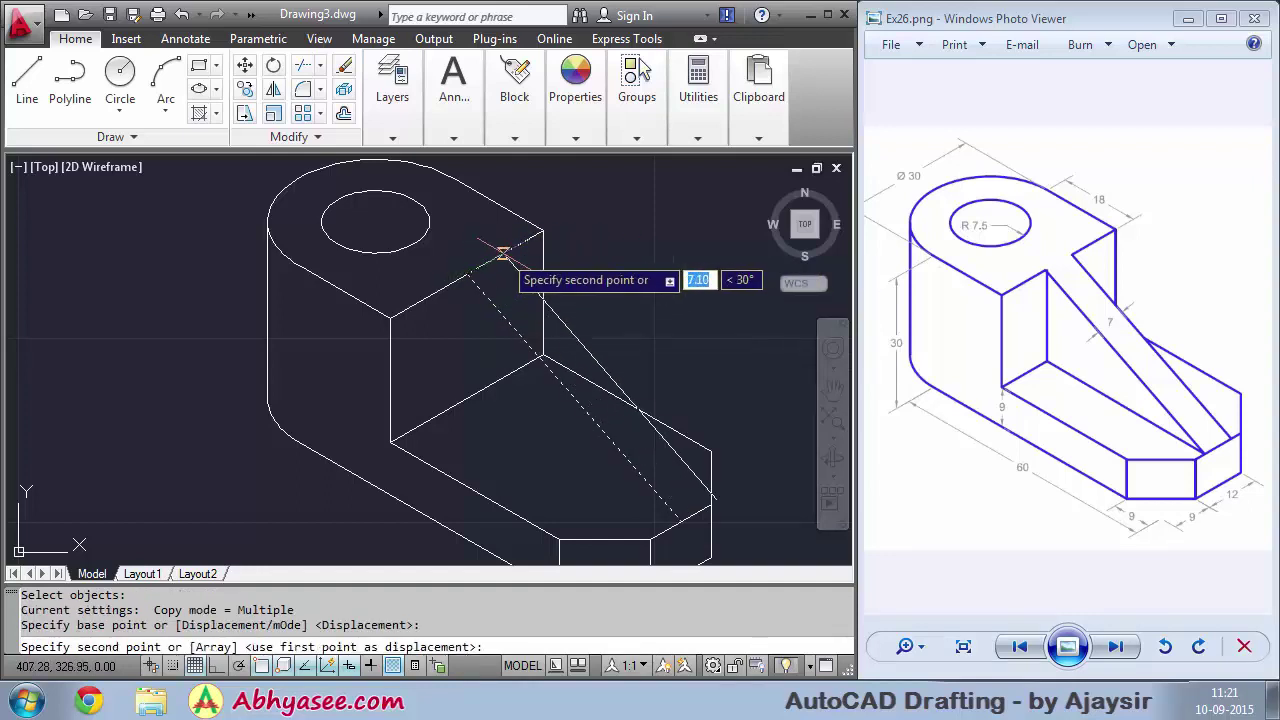
pyautogui.write('3')
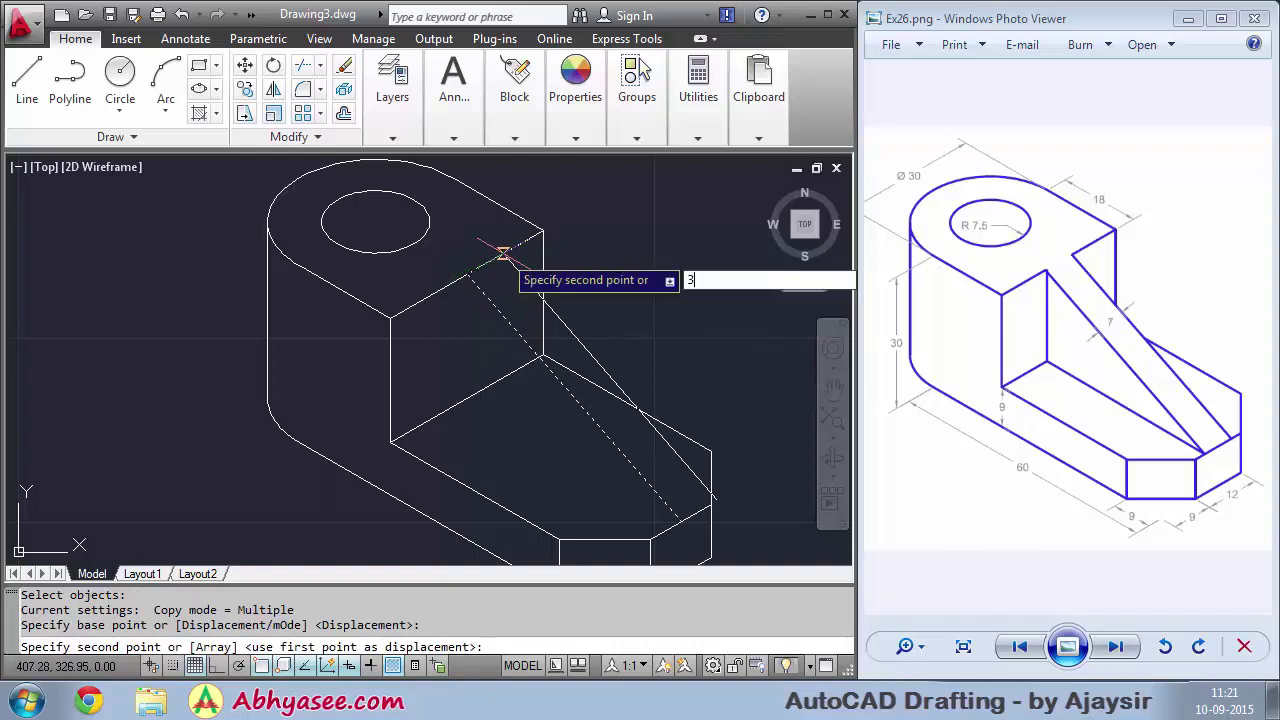
pyautogui.write('.5')
pyautogui.press('Return')
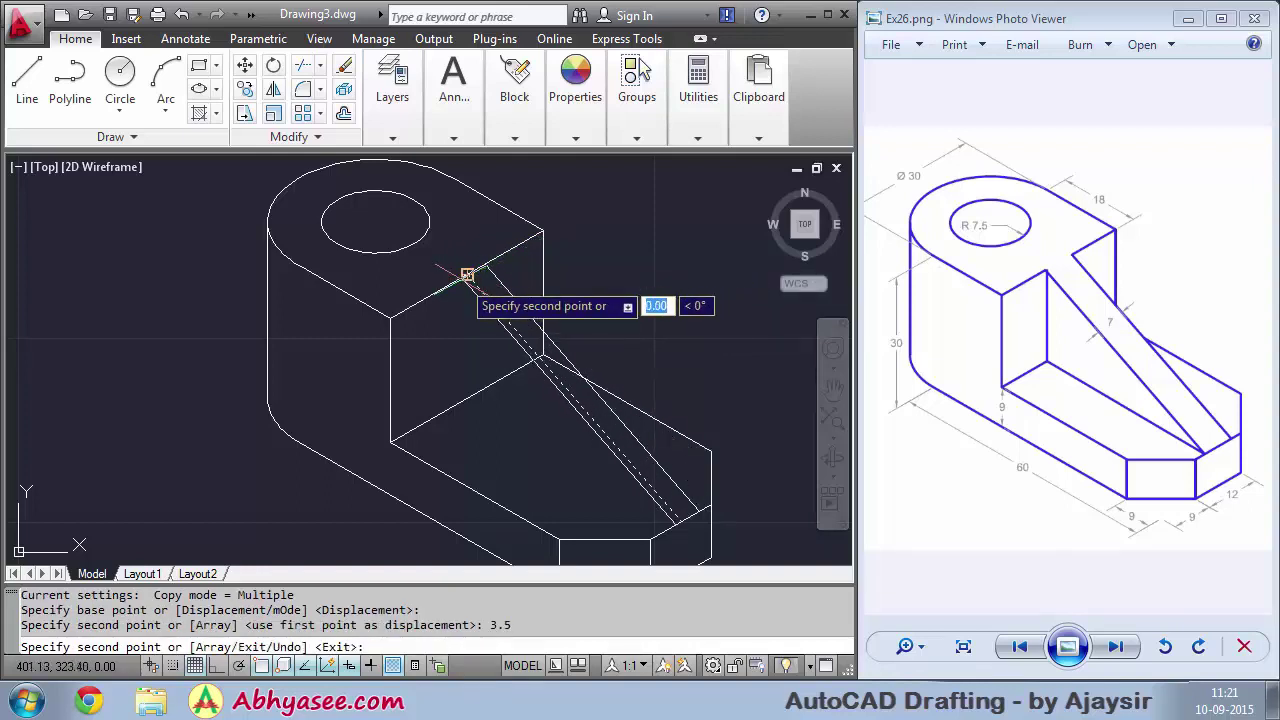
pyautogui.write('3.5')
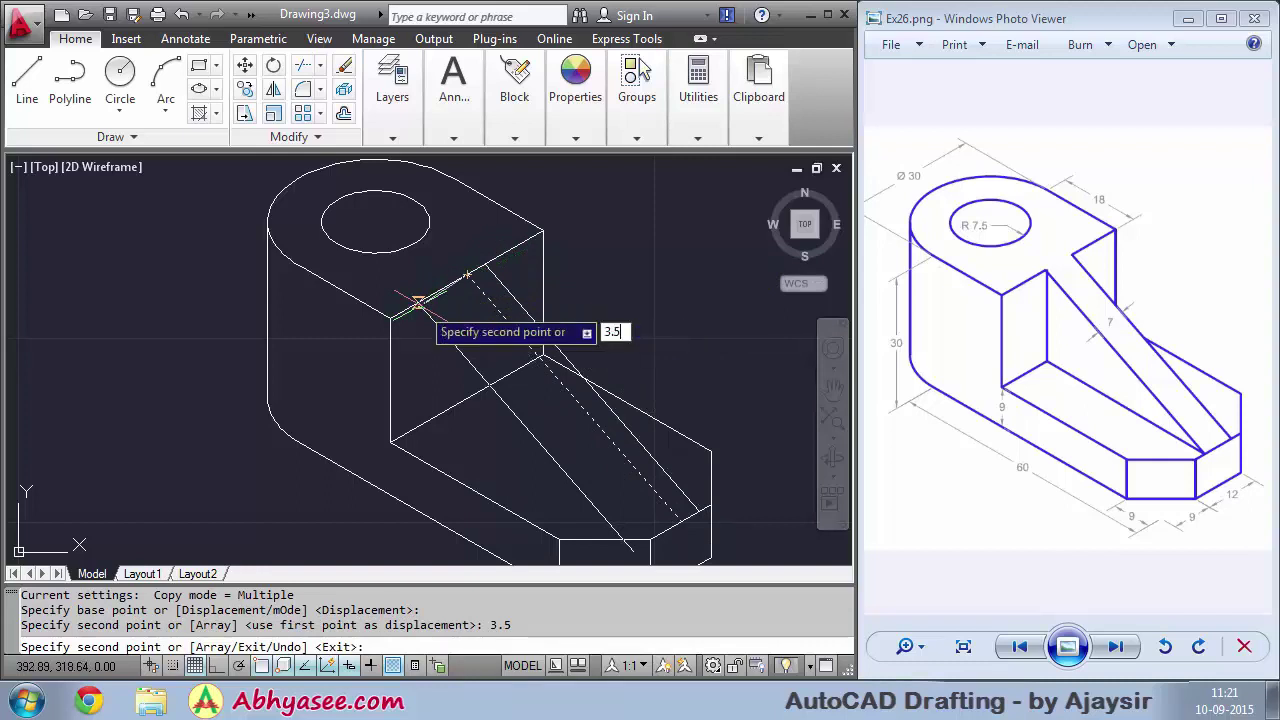
pyautogui.press('Return')
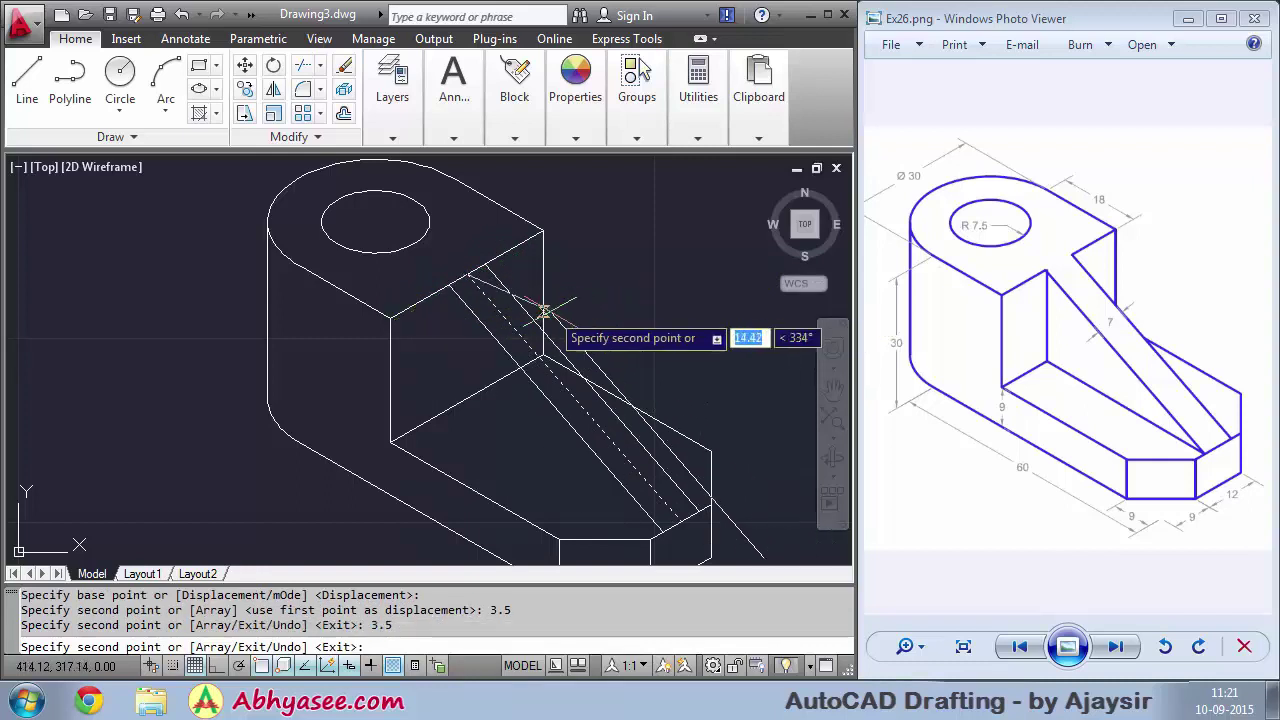
pyautogui.rightClick(597, 285)
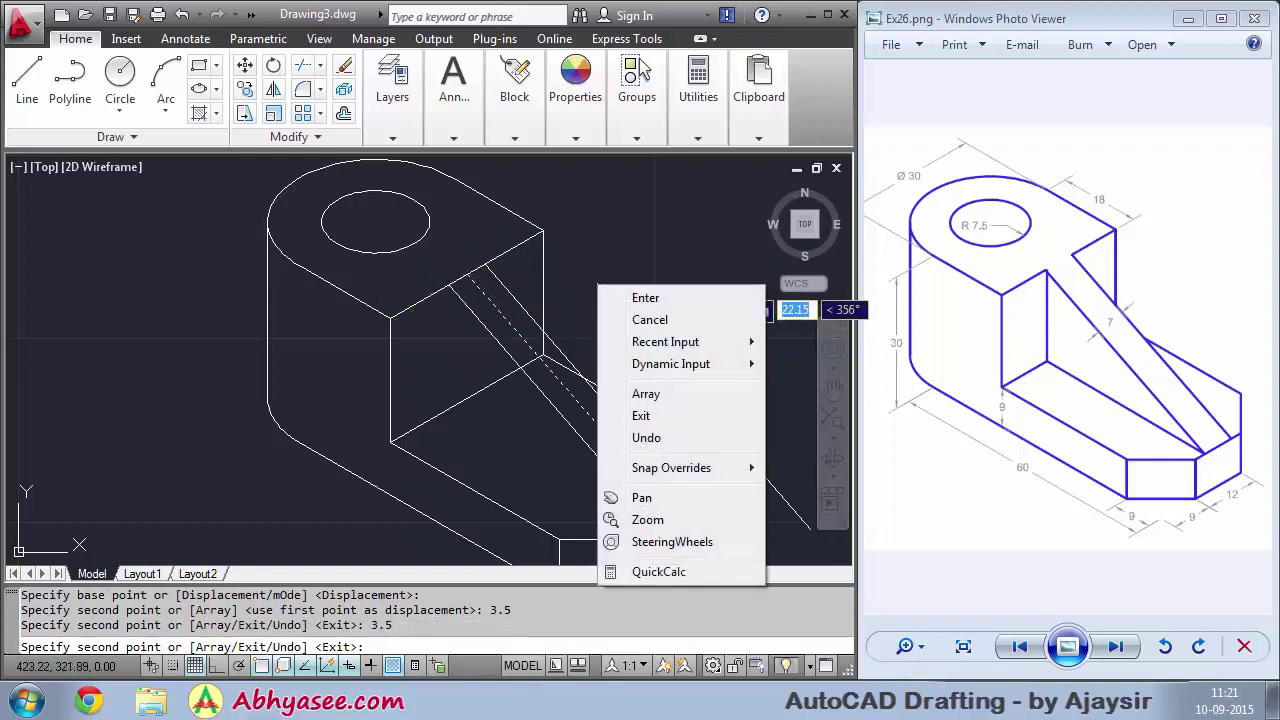
pyautogui.click(641, 299)
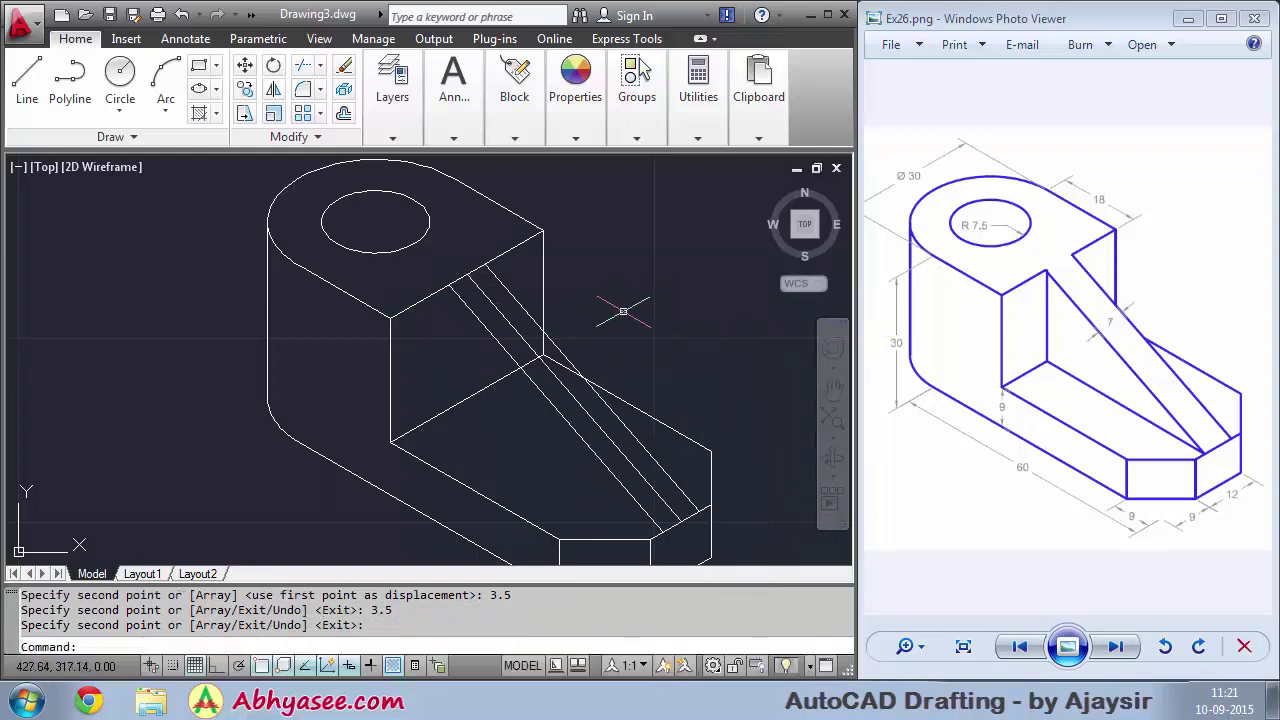
pyautogui.click(499, 302)
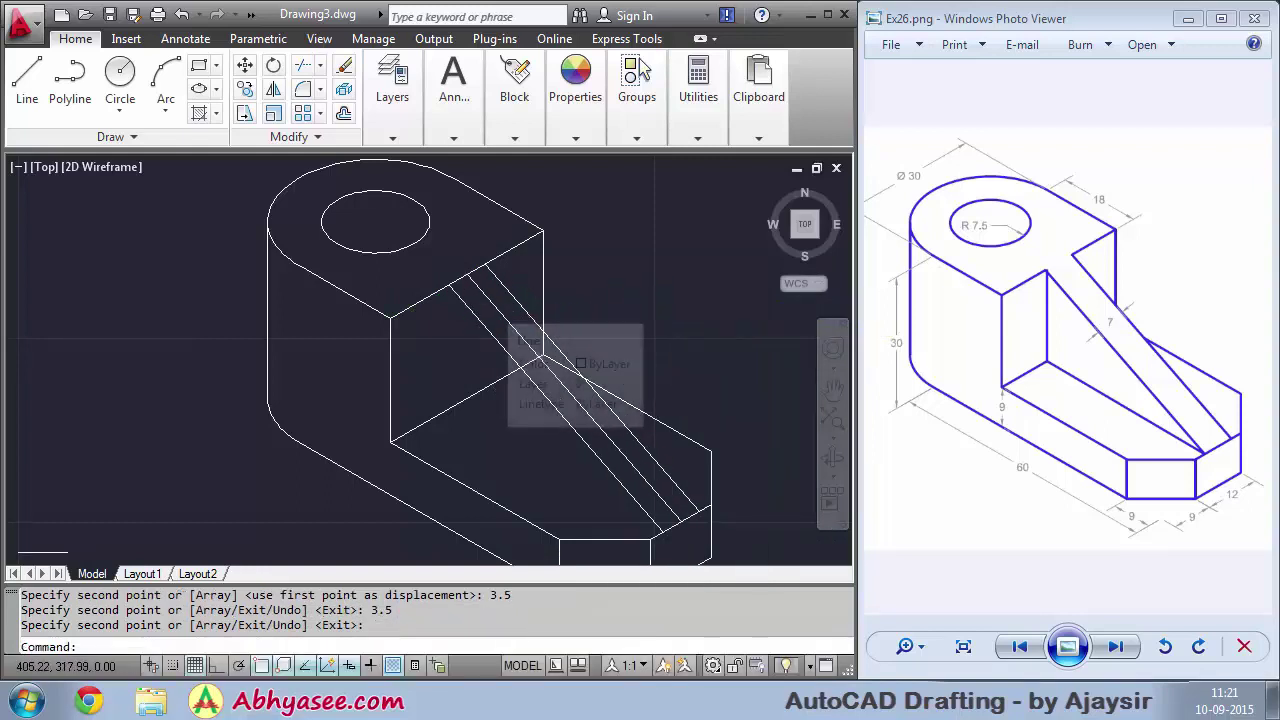
pyautogui.press('Delete')
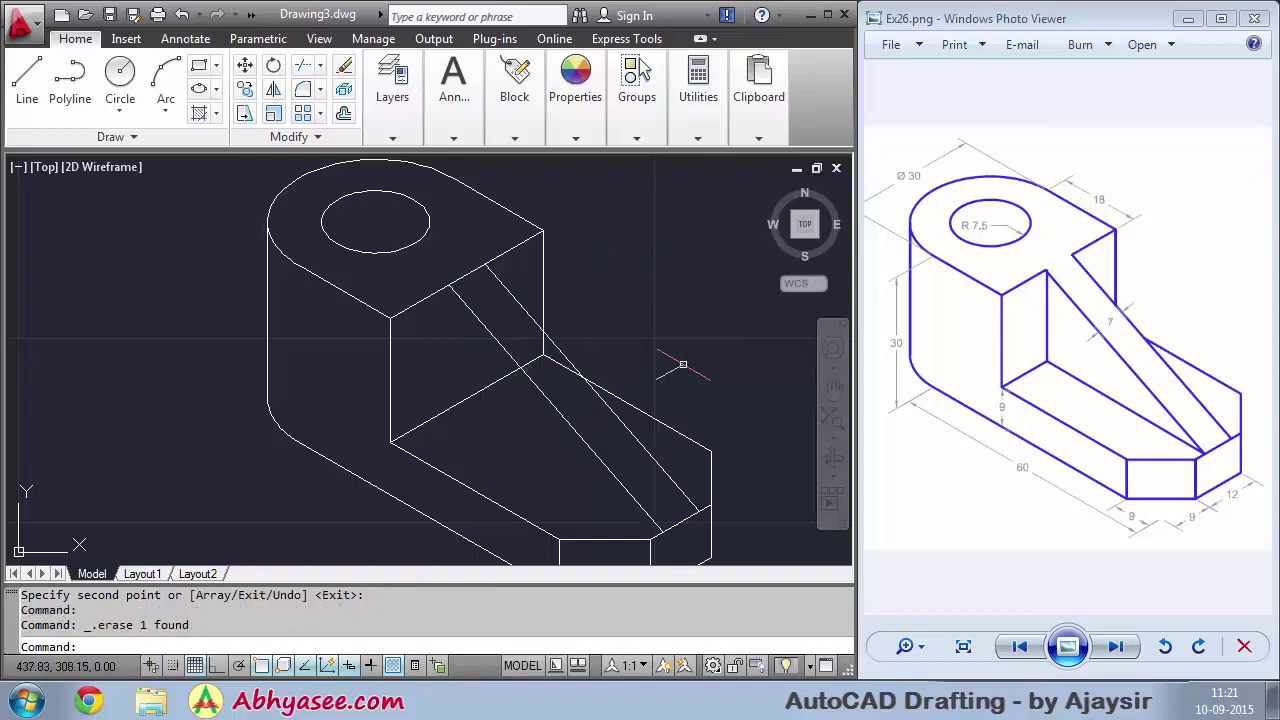
# Draw a line from the end block's corner to the rib edge, then up to the upper block's edge
pyautogui.scroll(-1, 613, 354)
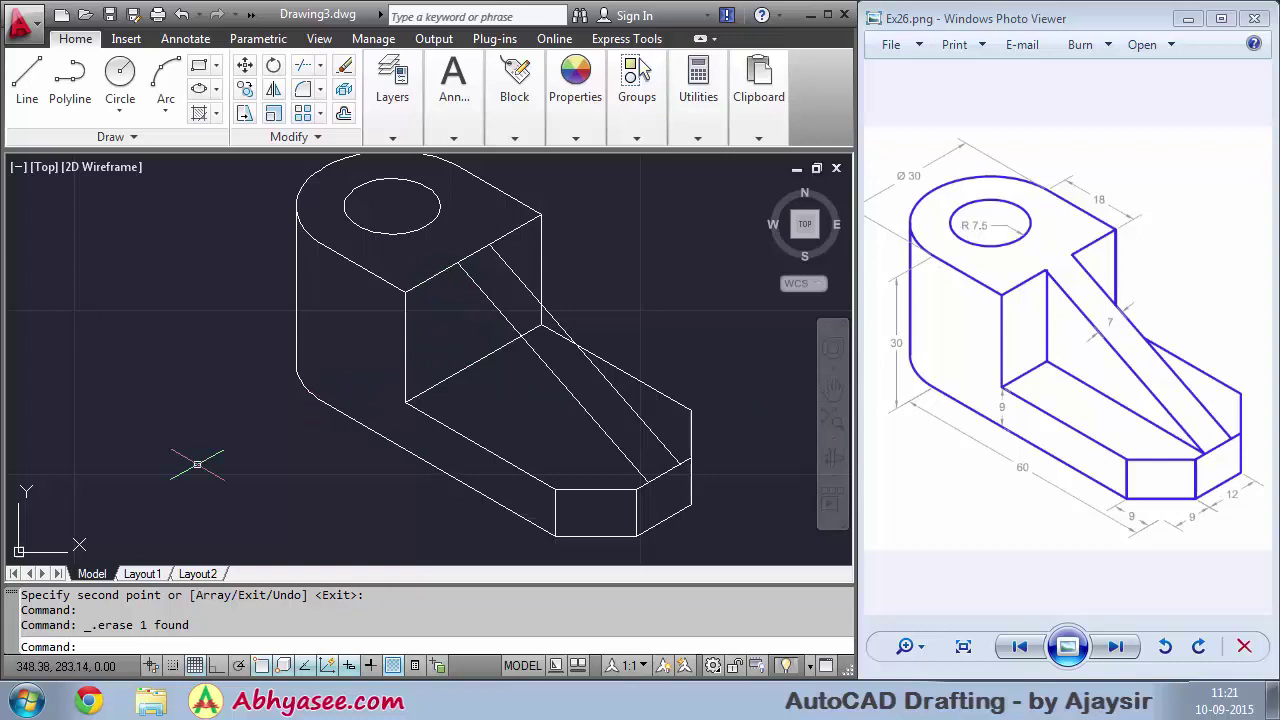
pyautogui.write('L')
pyautogui.press('Return')
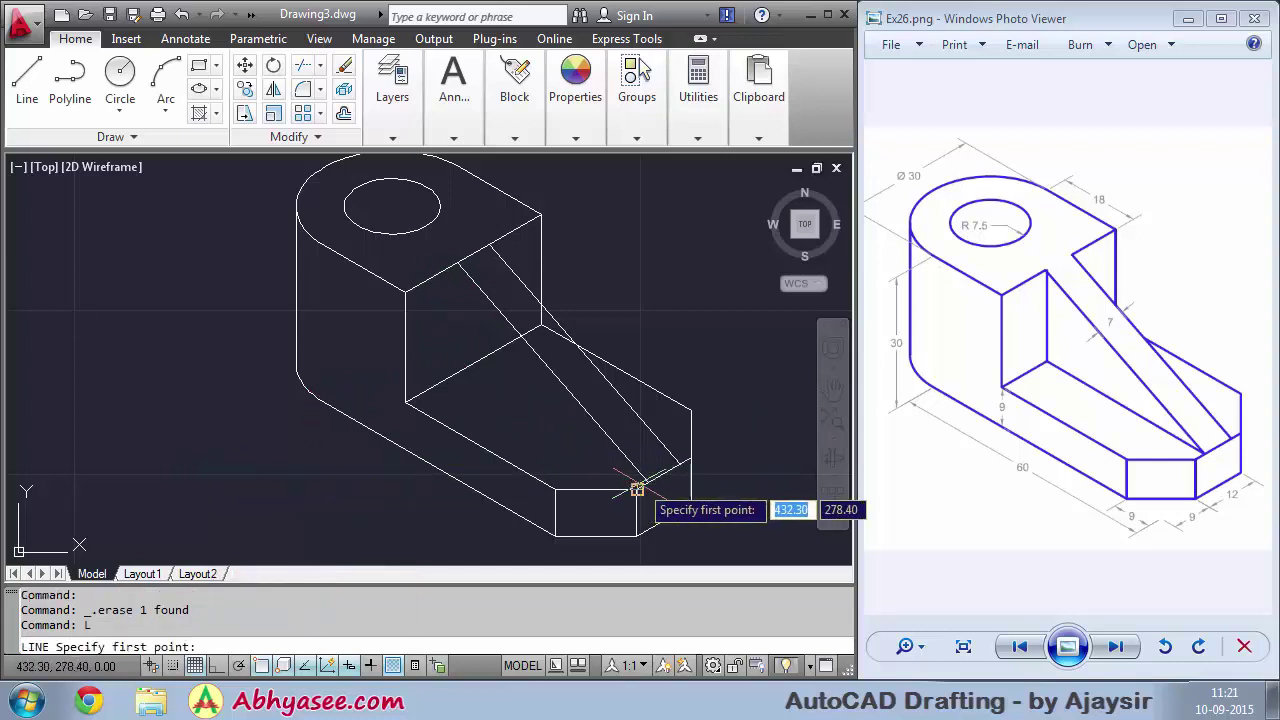
pyautogui.click(646, 482)
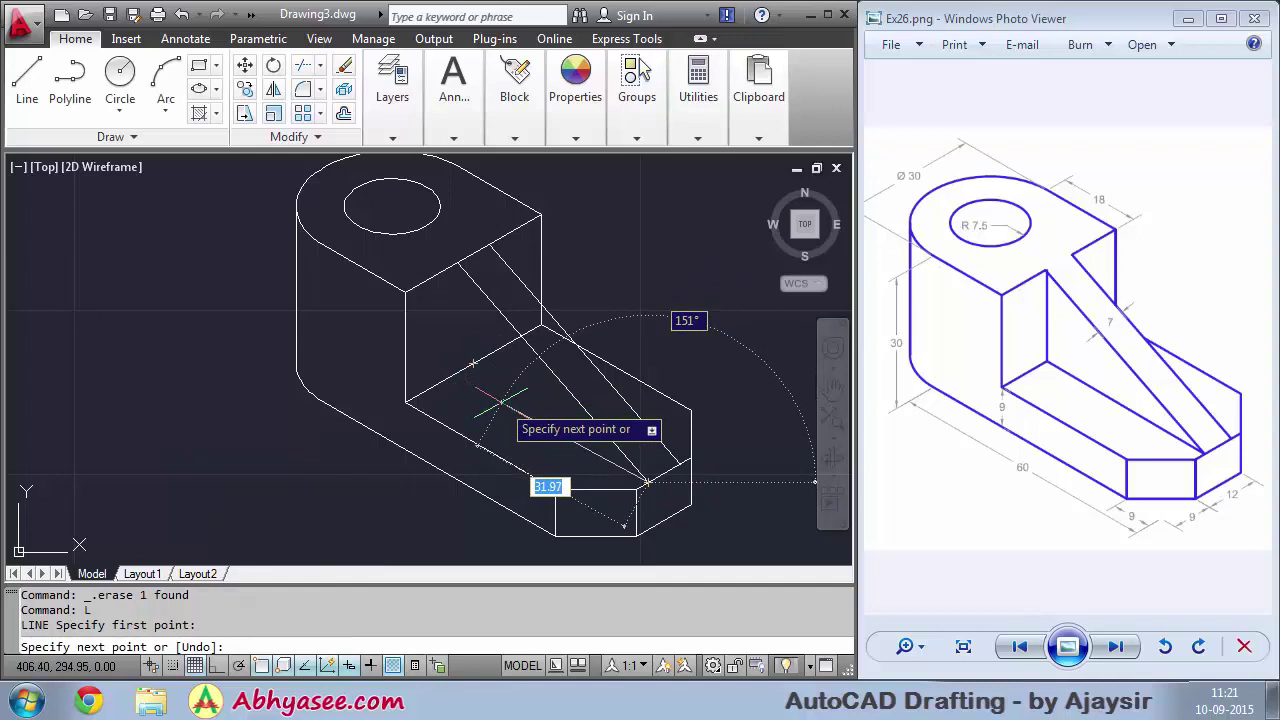
pyautogui.press('F8')
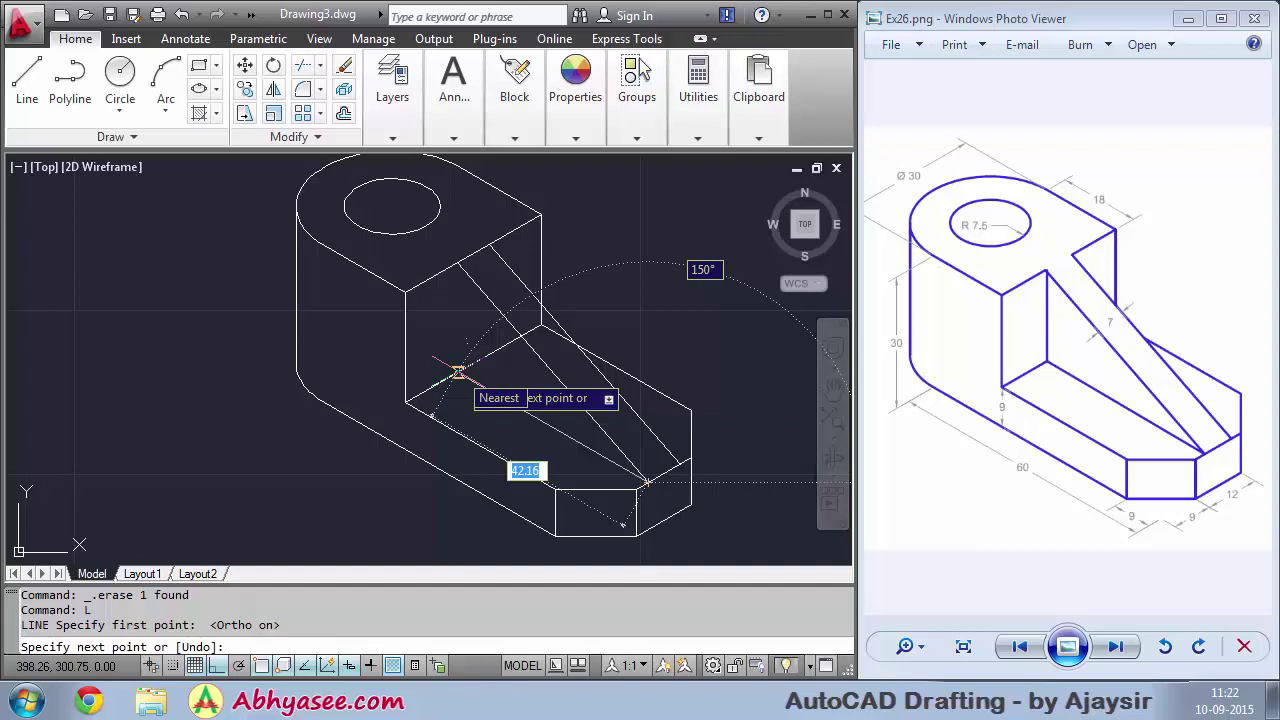
pyautogui.click(458, 372)
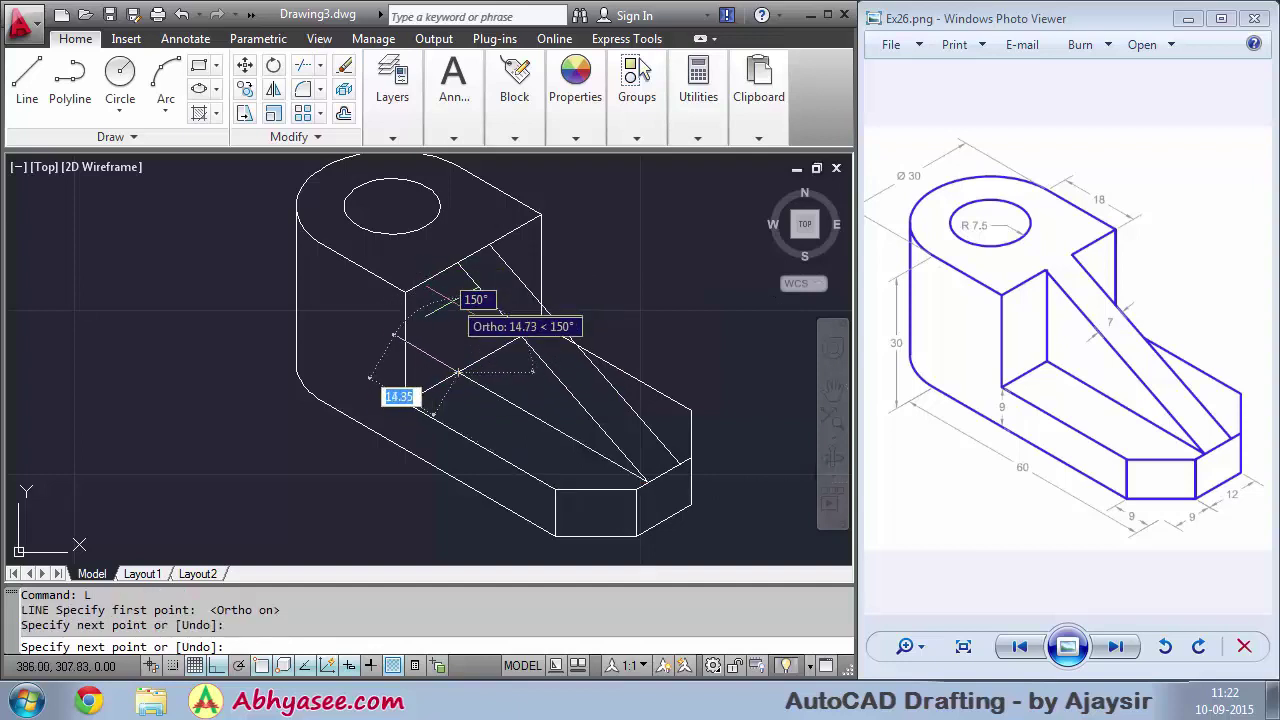
pyautogui.press('F8')
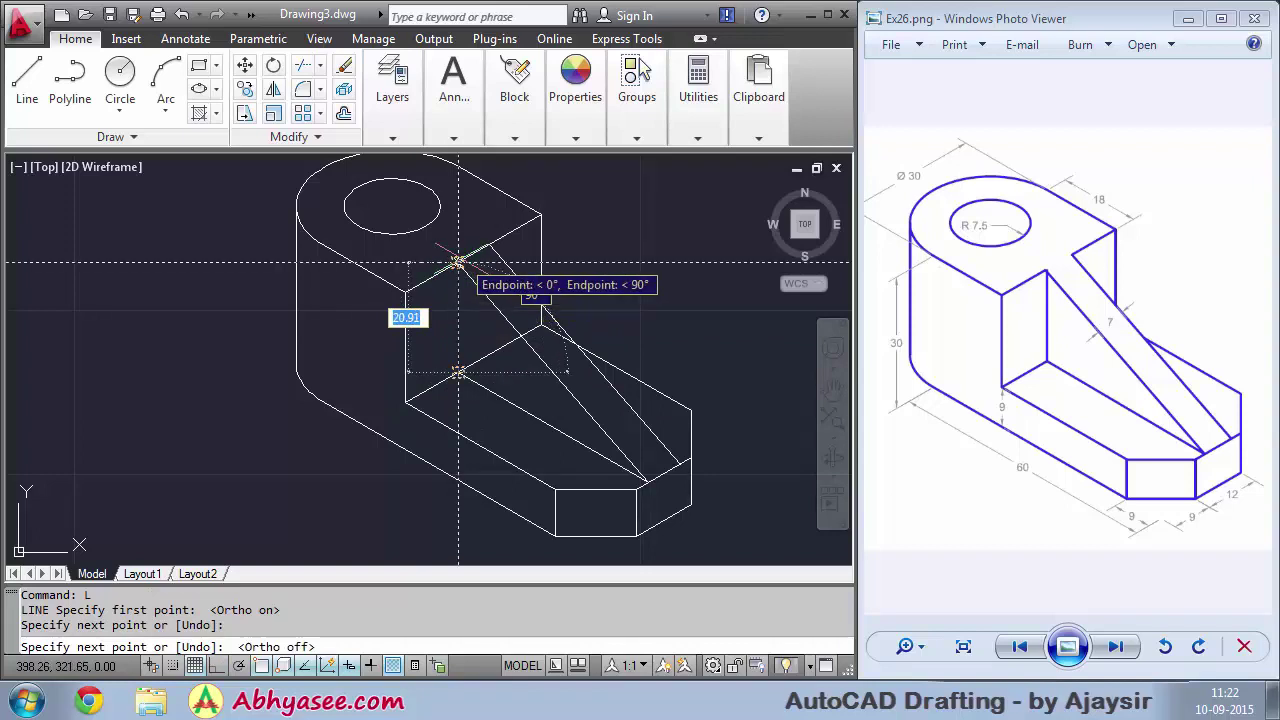
pyautogui.click(457, 262)
pyautogui.rightClick(481, 322)
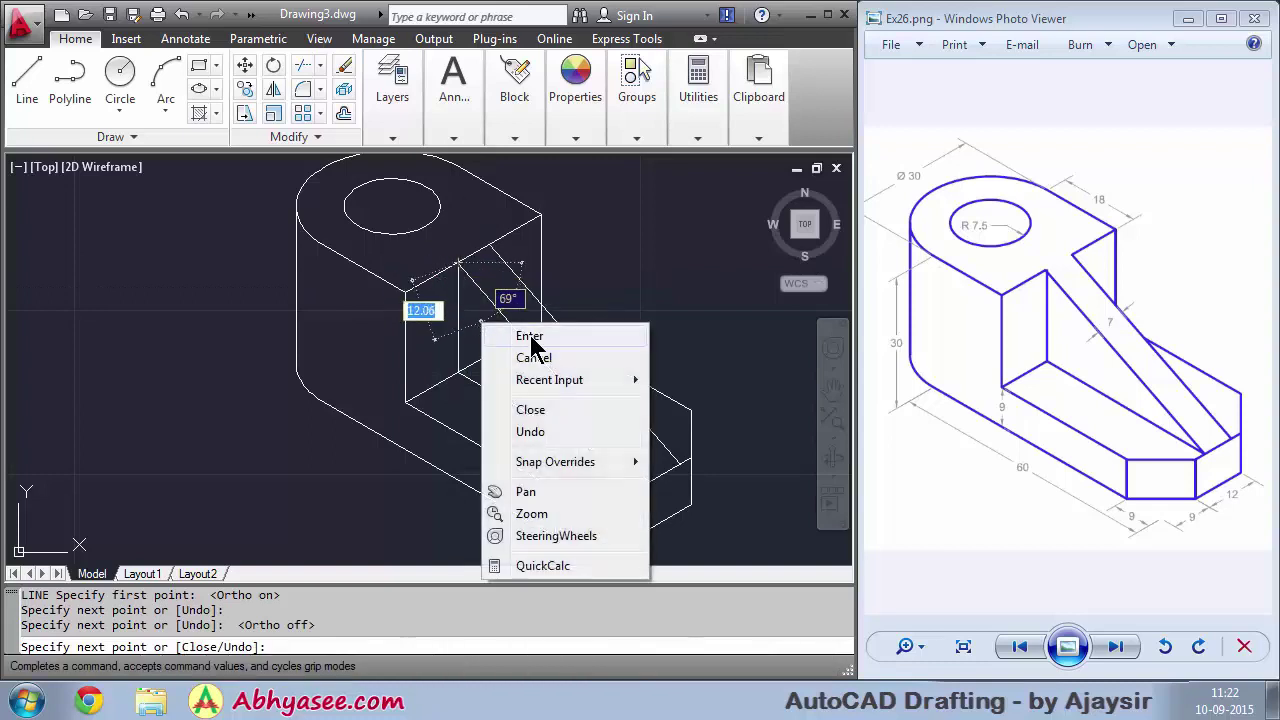
pyautogui.click(530, 338)
pyautogui.scroll(1, 542, 321)
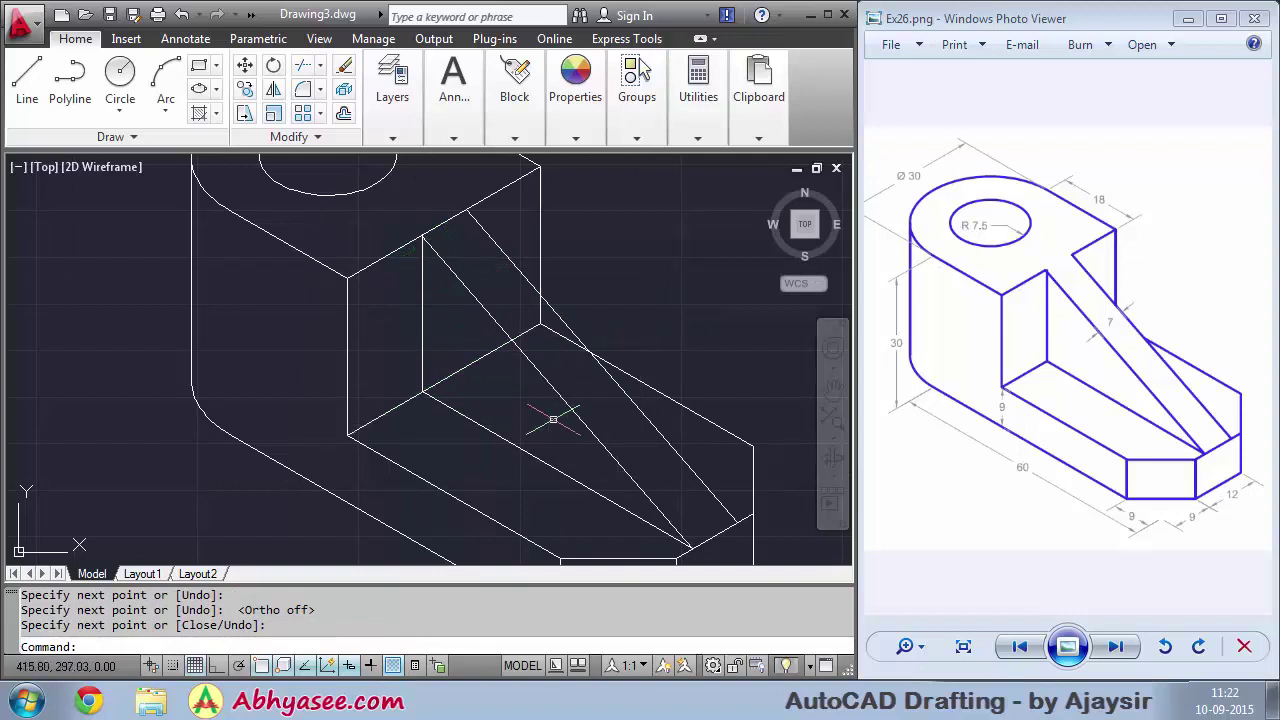
pyautogui.moveTo(672, 328); pyautogui.dragTo(598, 298, button='middle')
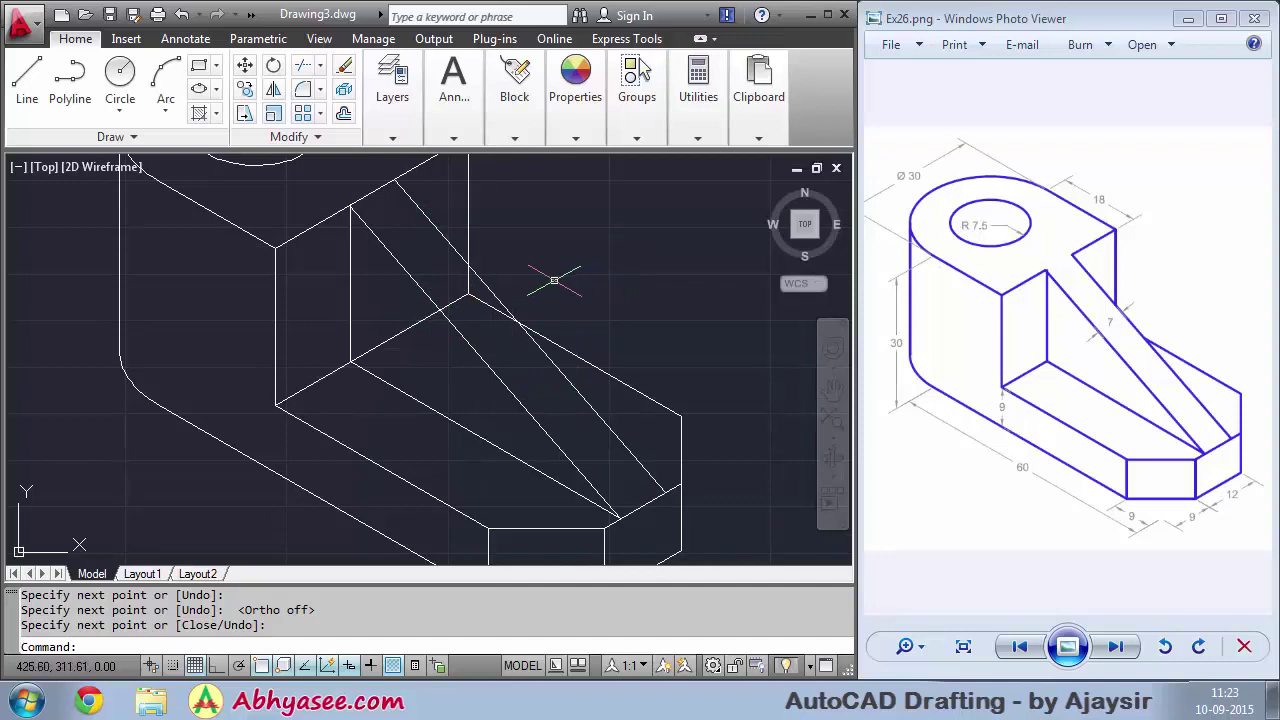
# Trim the four excess line segments around the rib, using a crossing window as cutting edges
pyautogui.write('TR')
pyautogui.press('Return')
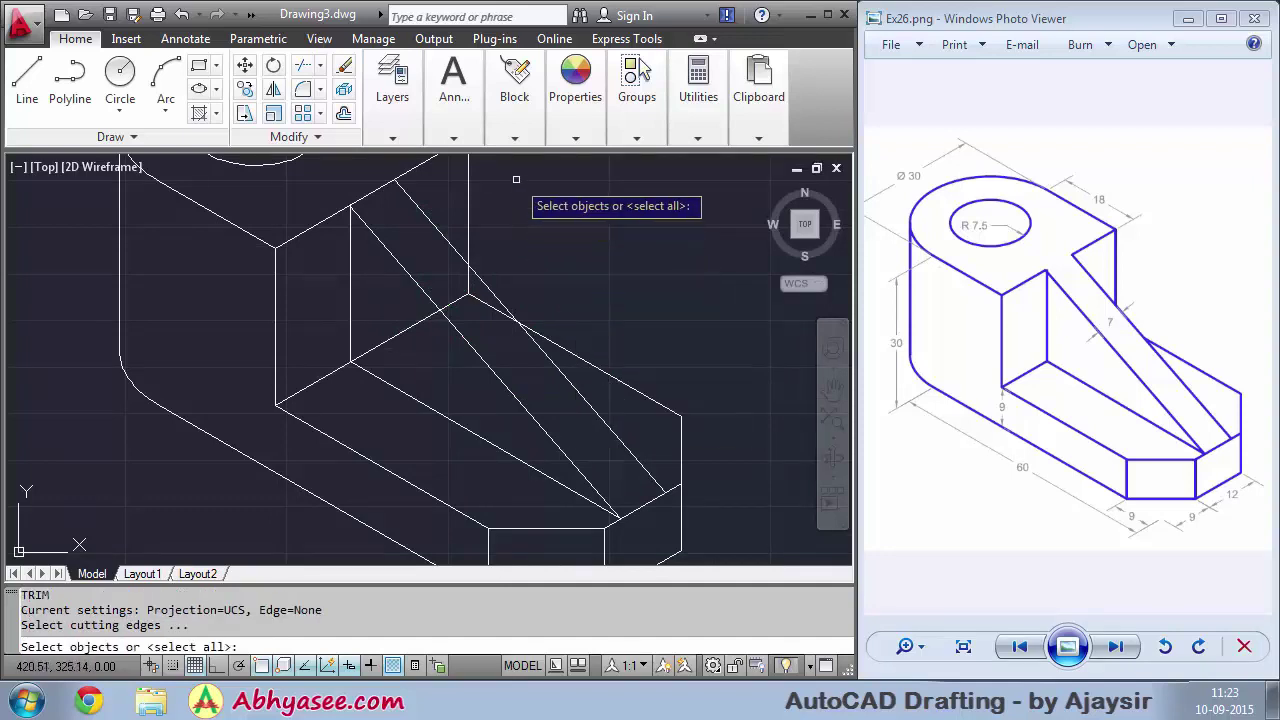
pyautogui.click(516, 179)
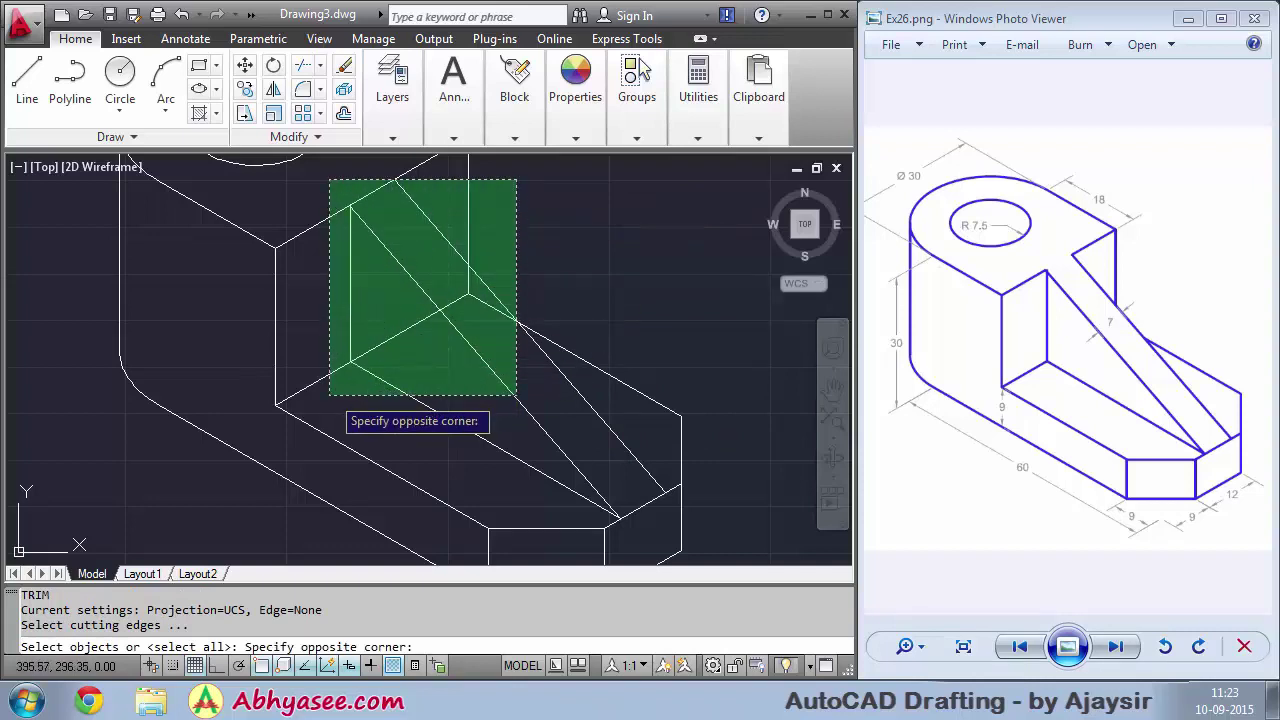
pyautogui.click(330, 395)
pyautogui.press('Return')
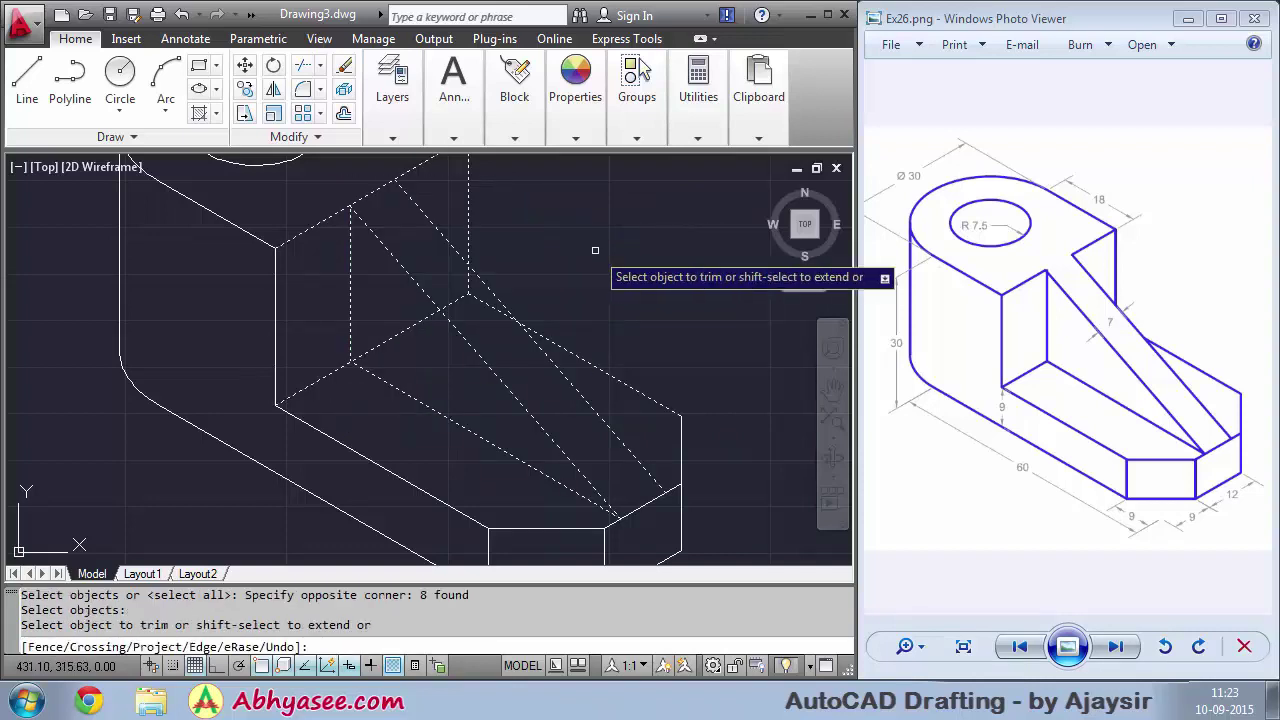
pyautogui.click(370, 192)
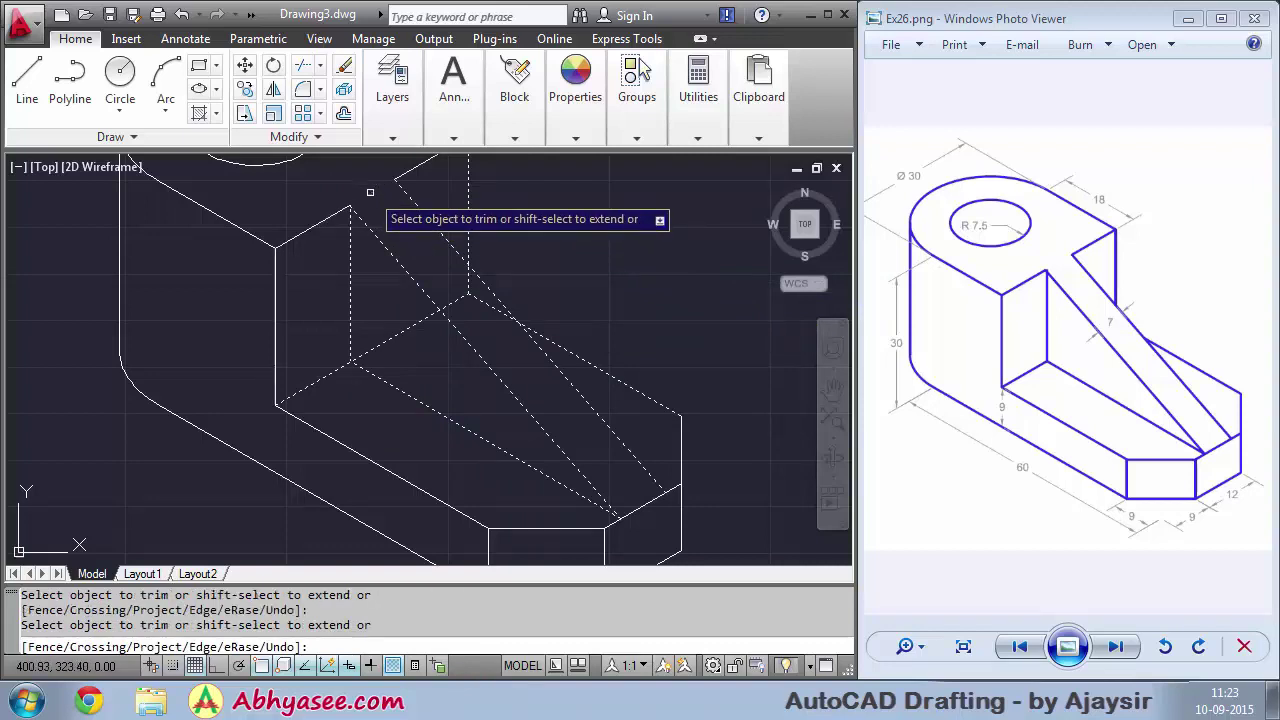
pyautogui.click(405, 331)
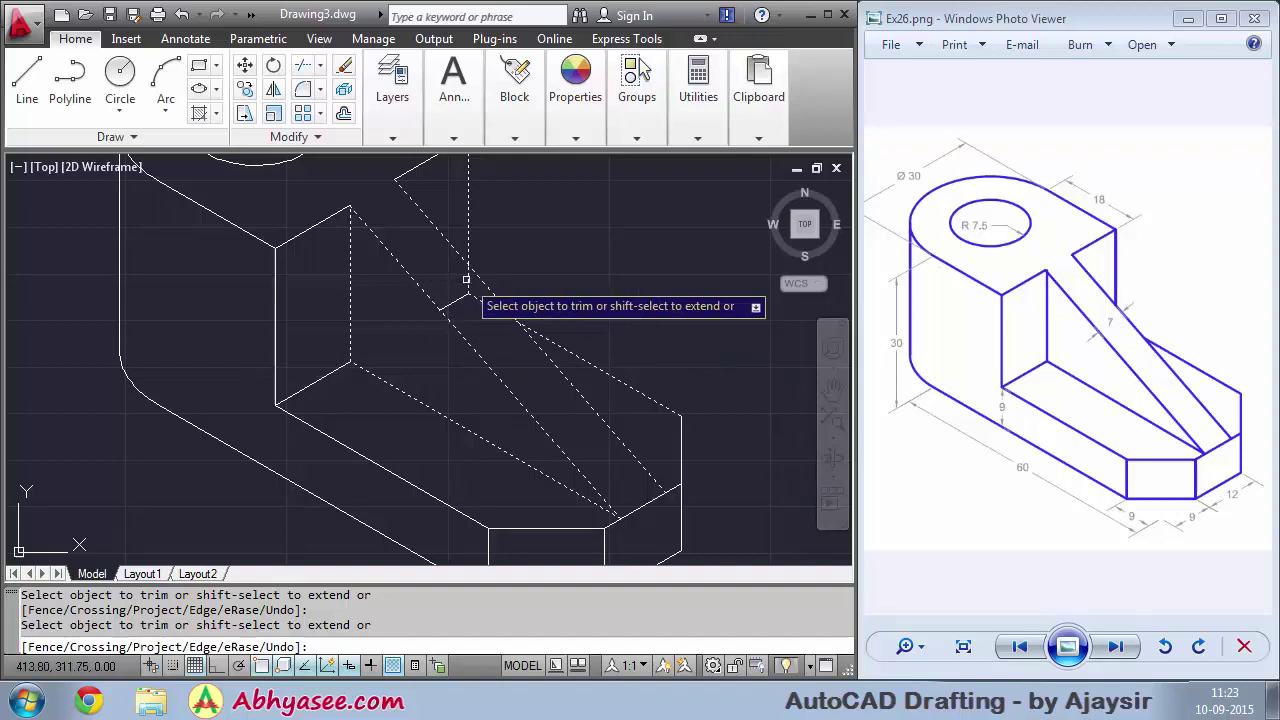
pyautogui.click(466, 279)
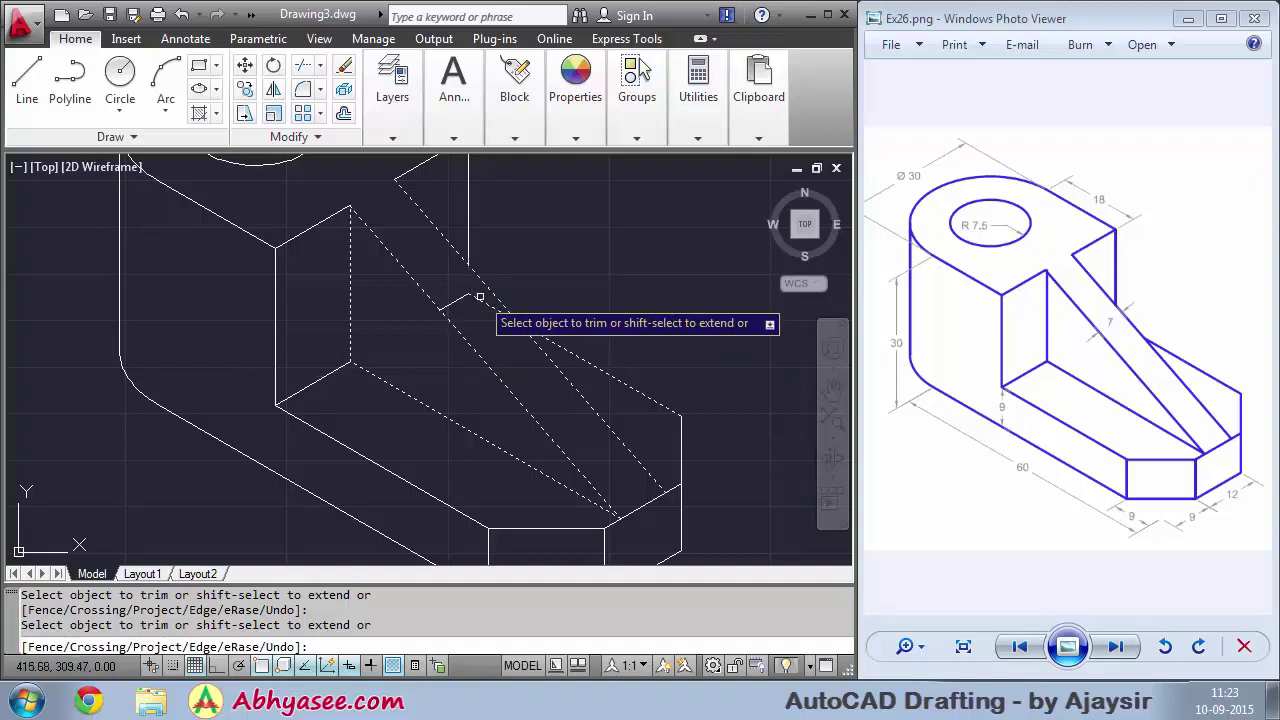
pyautogui.click(480, 296)
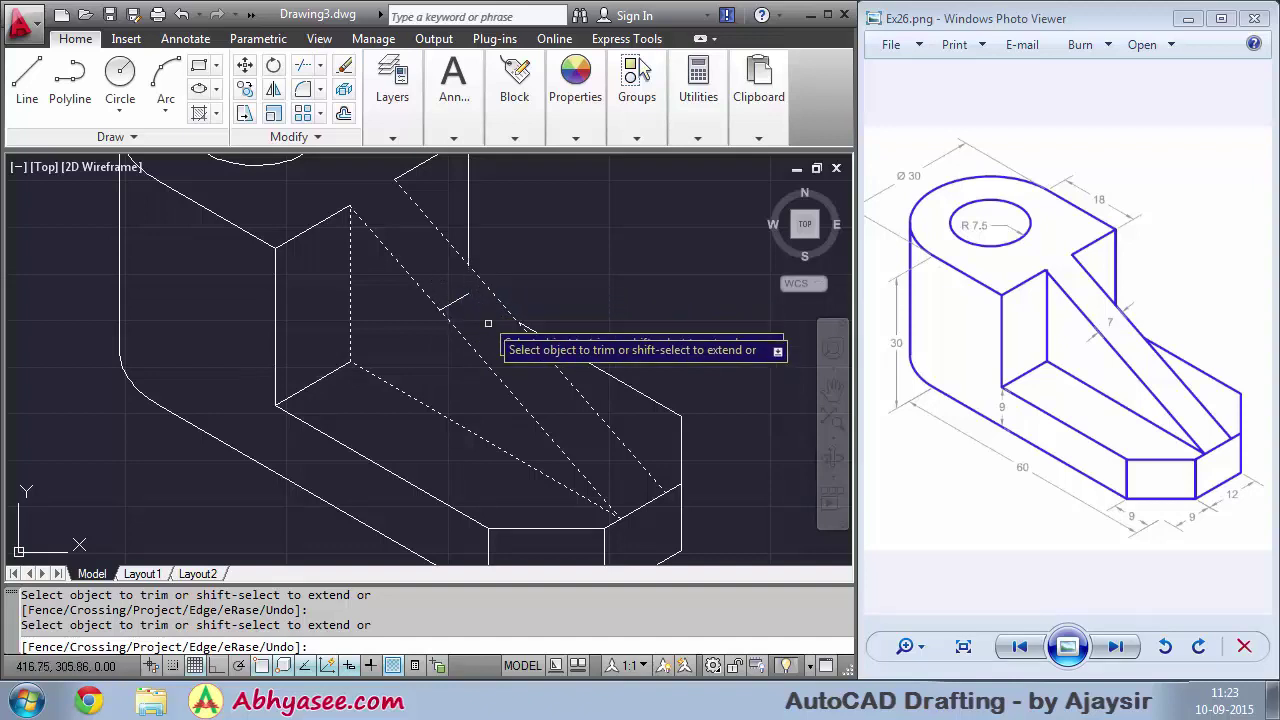
pyautogui.rightClick(530, 261)
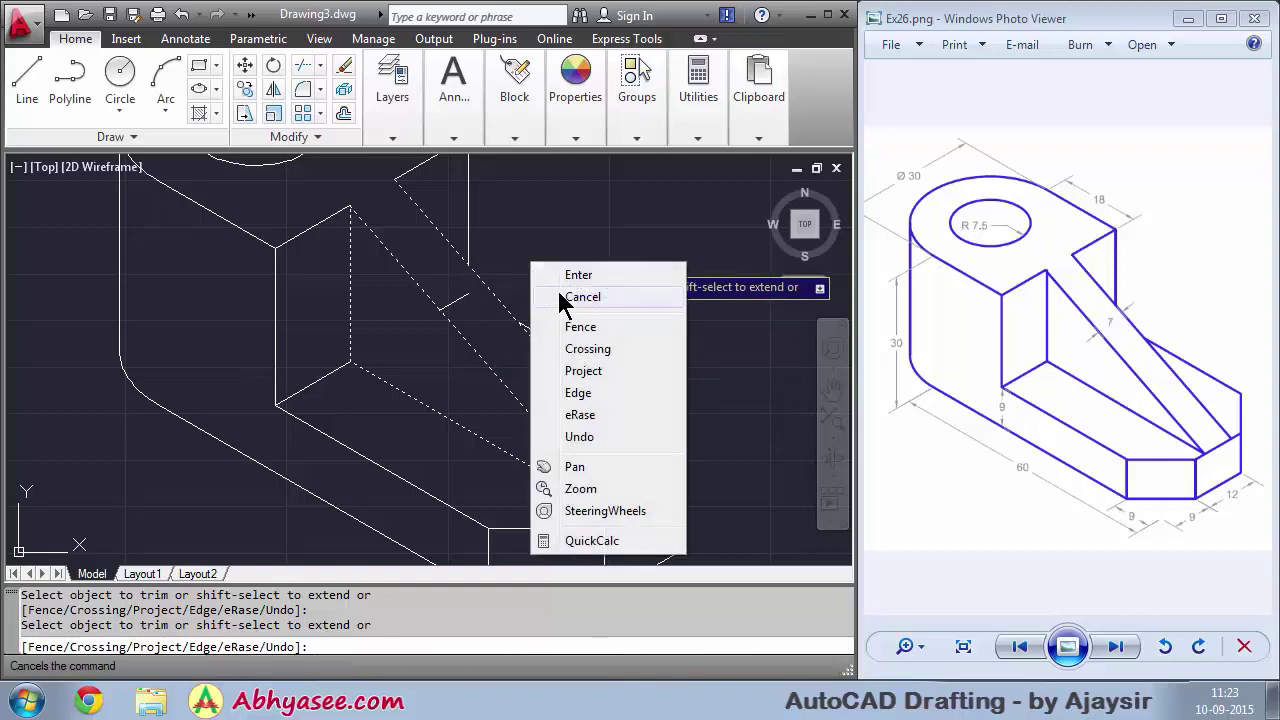
pyautogui.click(584, 277)
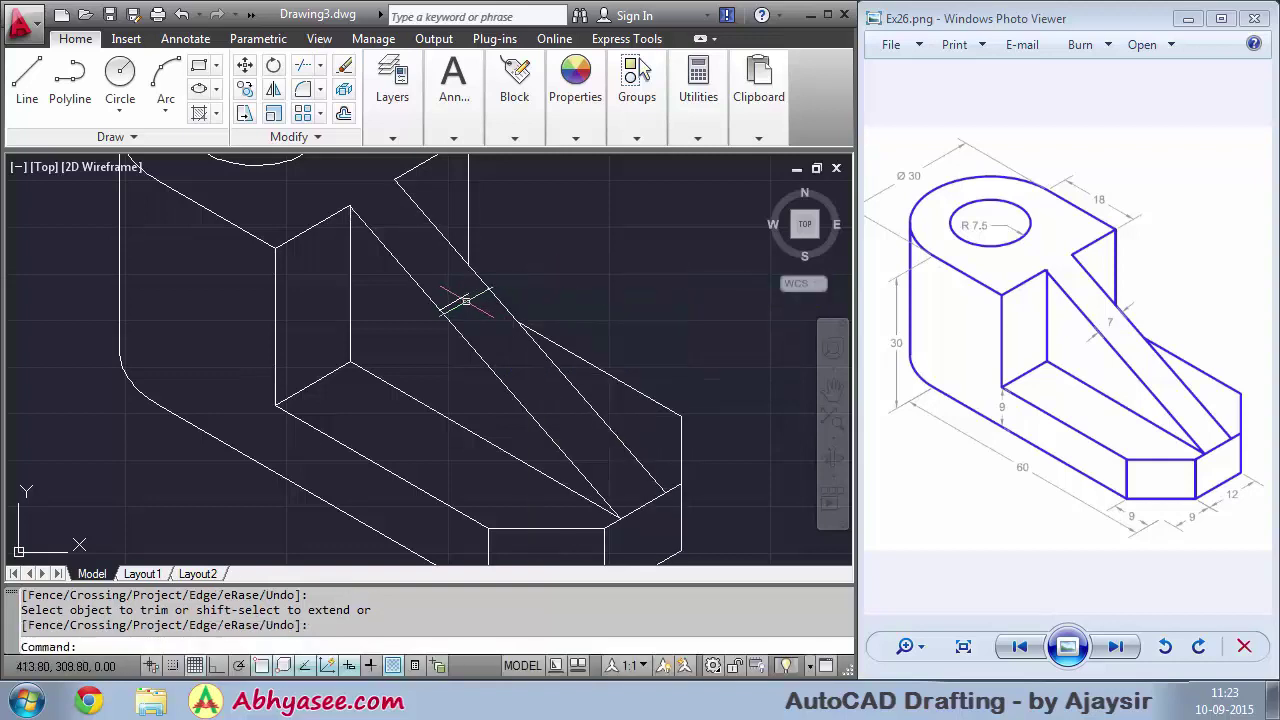
# Erase the leftover short line, recentre the bracket, and start saving the drawing
pyautogui.click(457, 300)
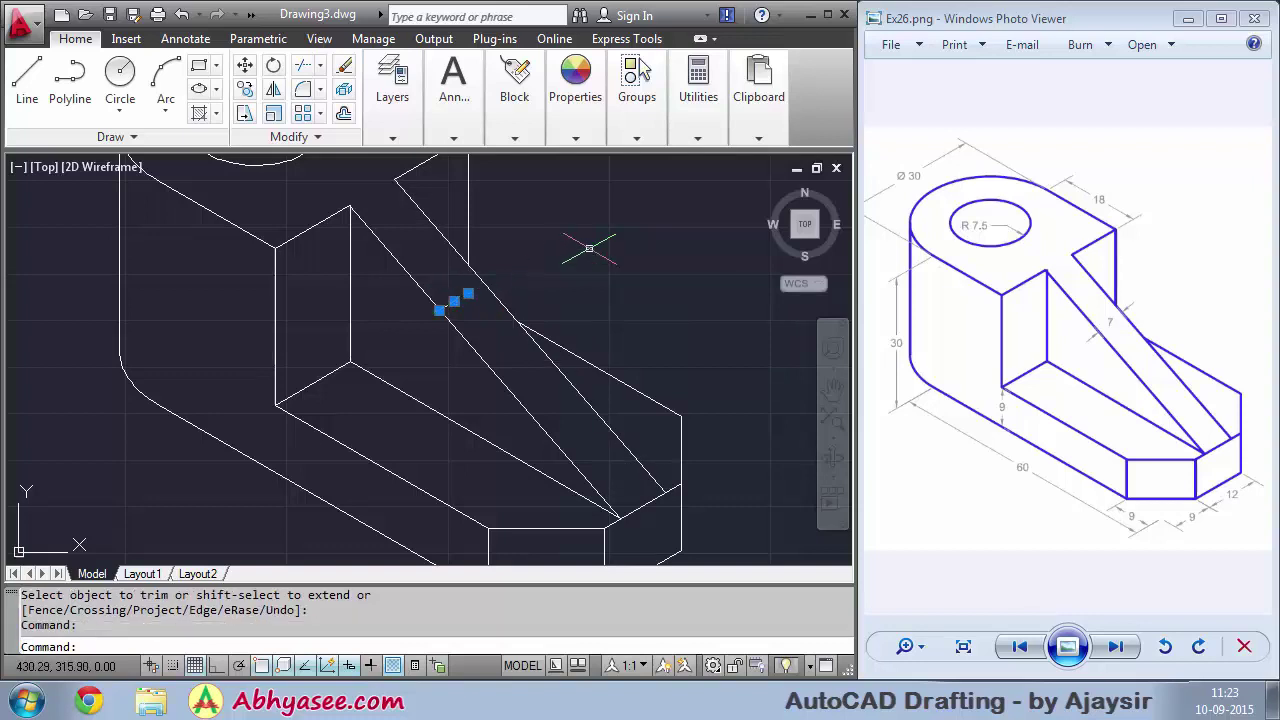
pyautogui.press('Delete')
pyautogui.scroll(-2, 635, 336)
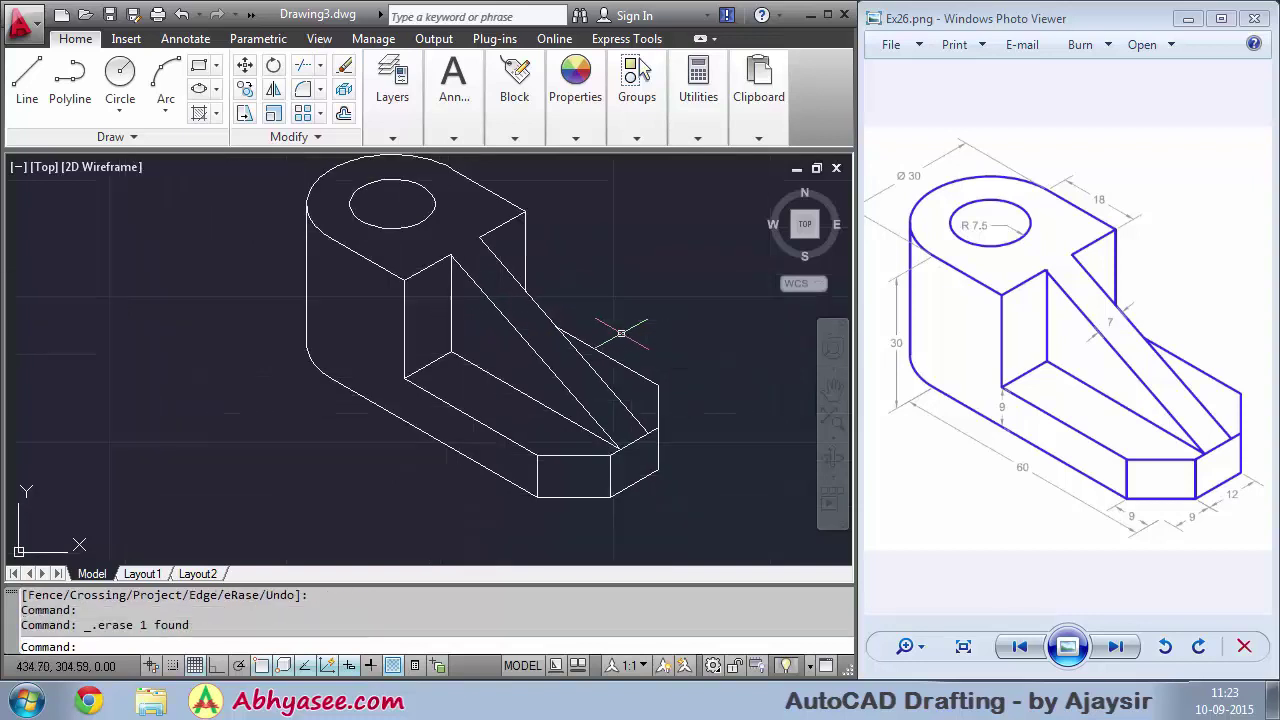
pyautogui.moveTo(668, 321); pyautogui.dragTo(671, 329, button='middle')
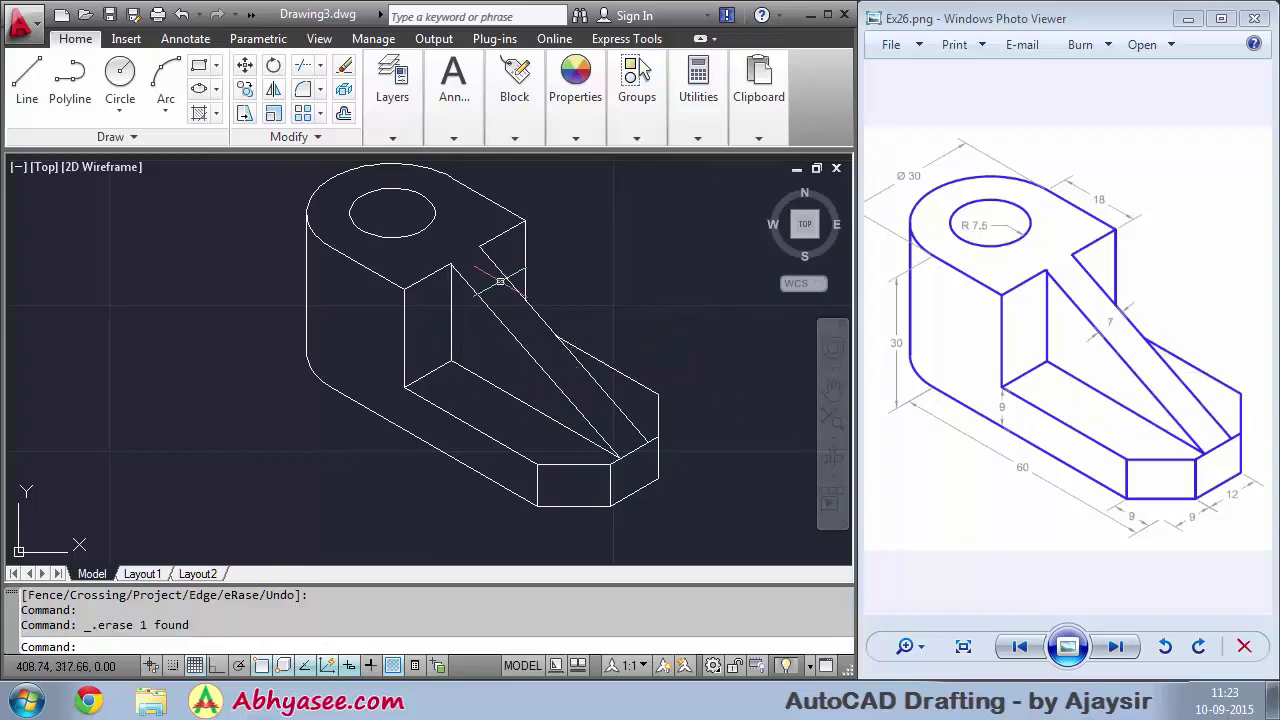
pyautogui.moveTo(500, 282); pyautogui.dragTo(503, 312, button='middle')
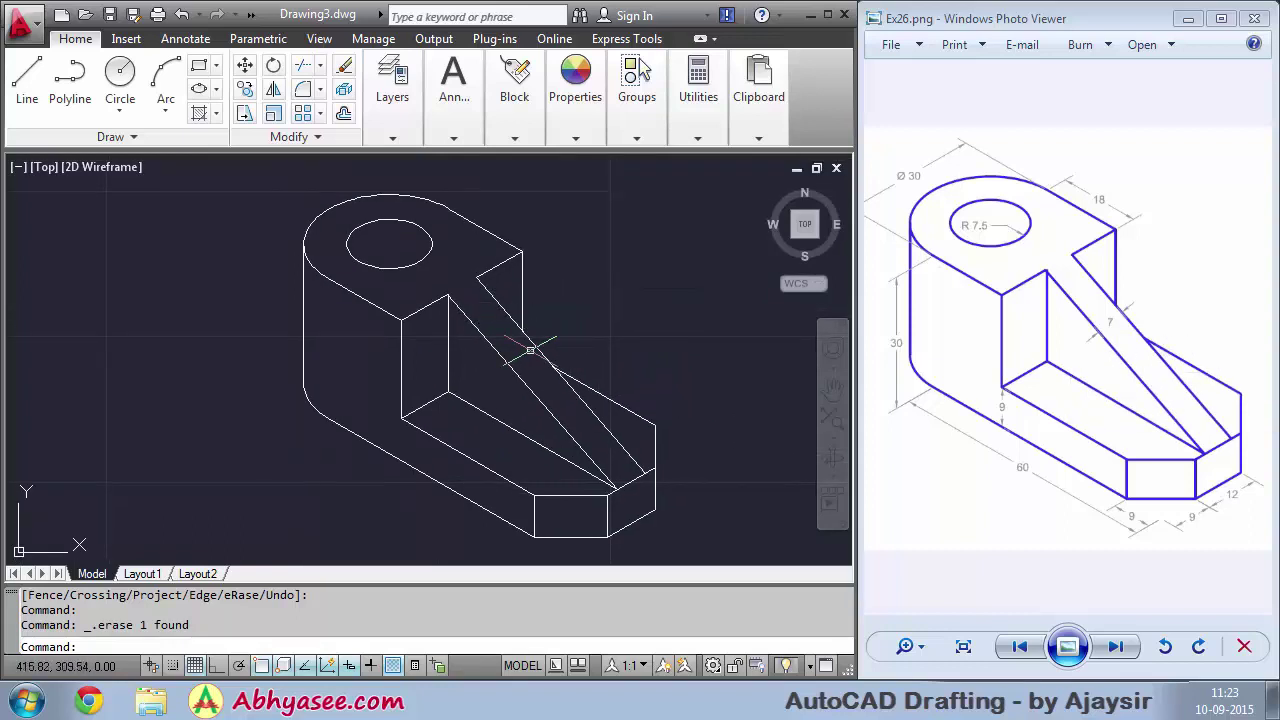
pyautogui.click(110, 14)
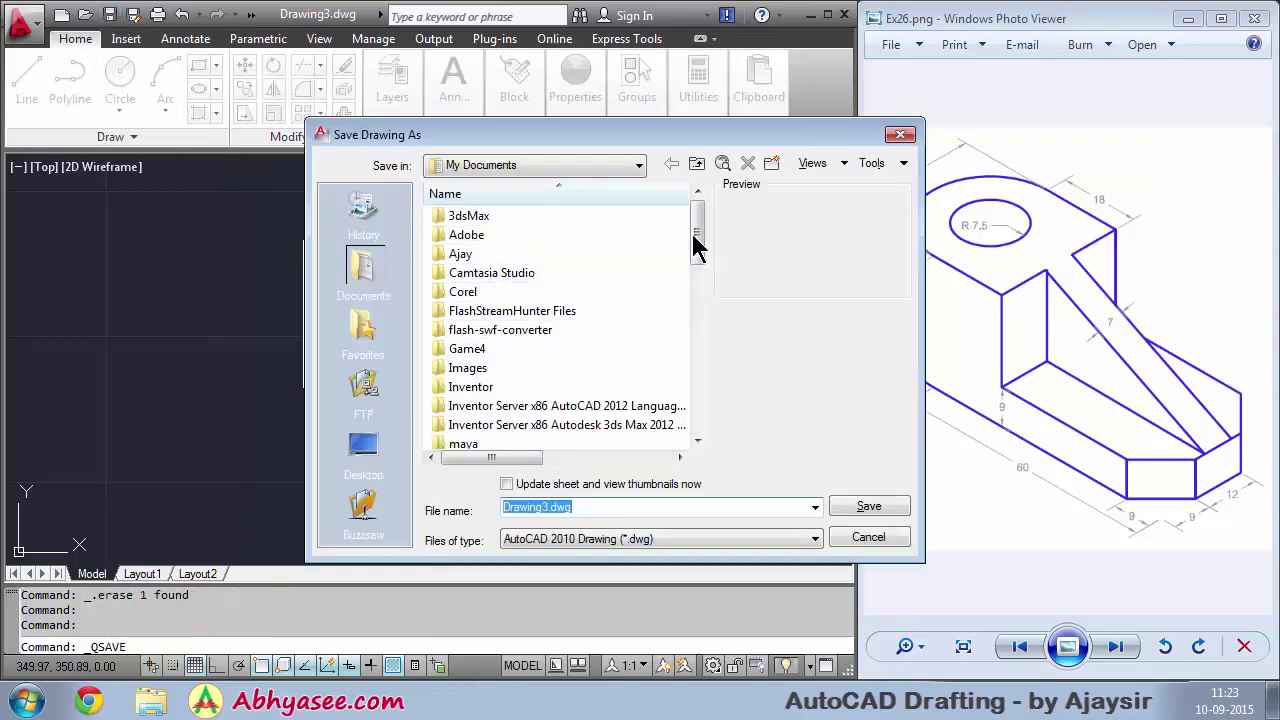
# Save the drawing in My Documents under the file name Ex26.dwg
pyautogui.moveTo(694, 234); pyautogui.dragTo(694, 400)
pyautogui.click(620, 425)
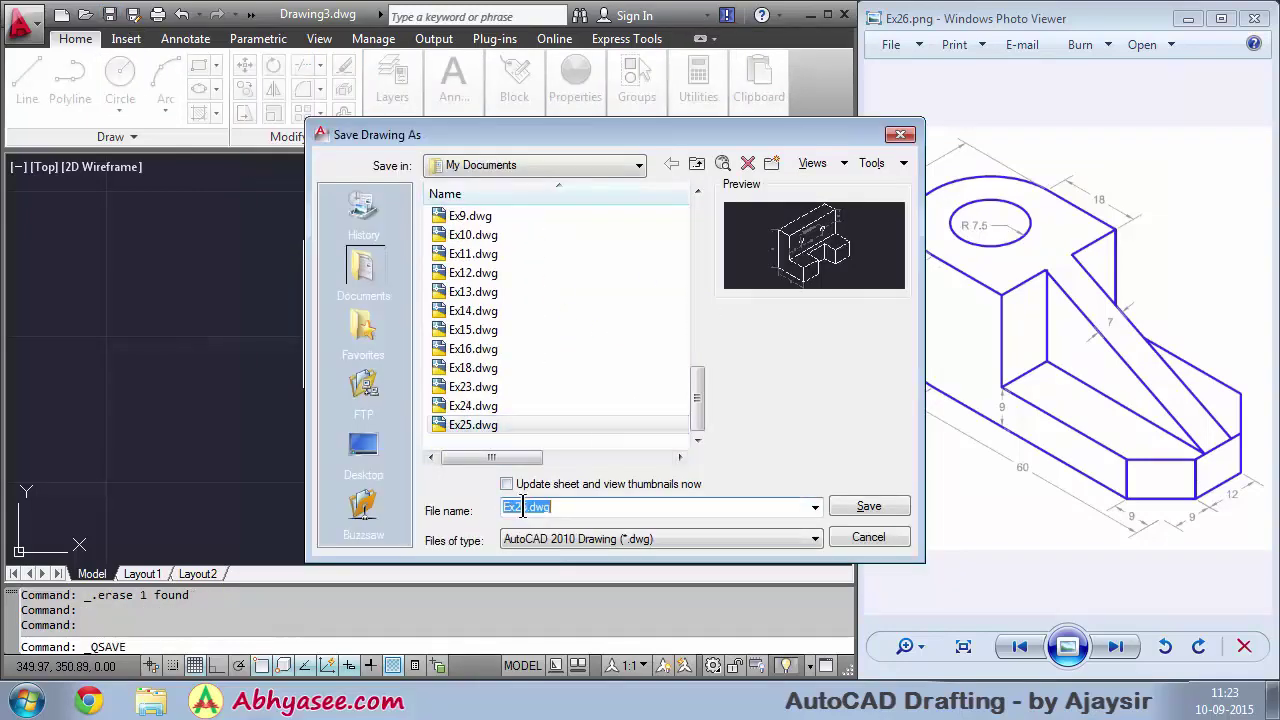
pyautogui.write('Ex26.dwg')
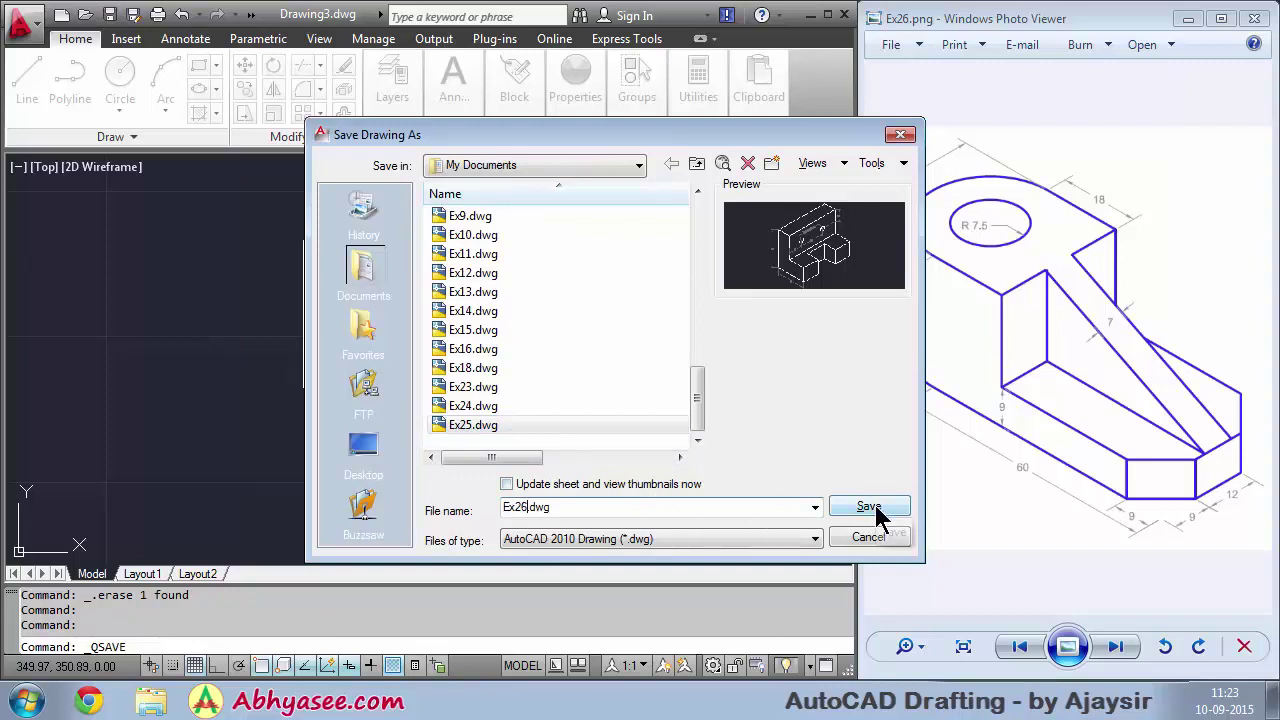
pyautogui.click(868, 508)
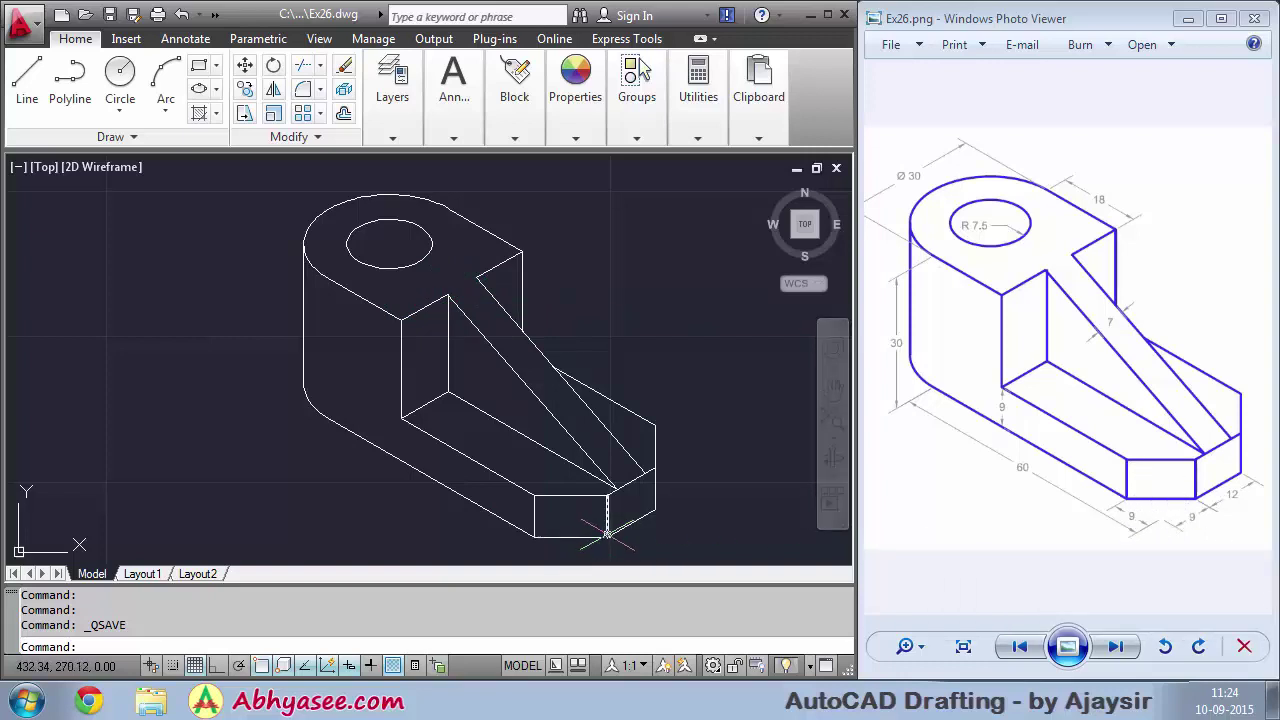
pyautogui.scroll(1, 569, 423)
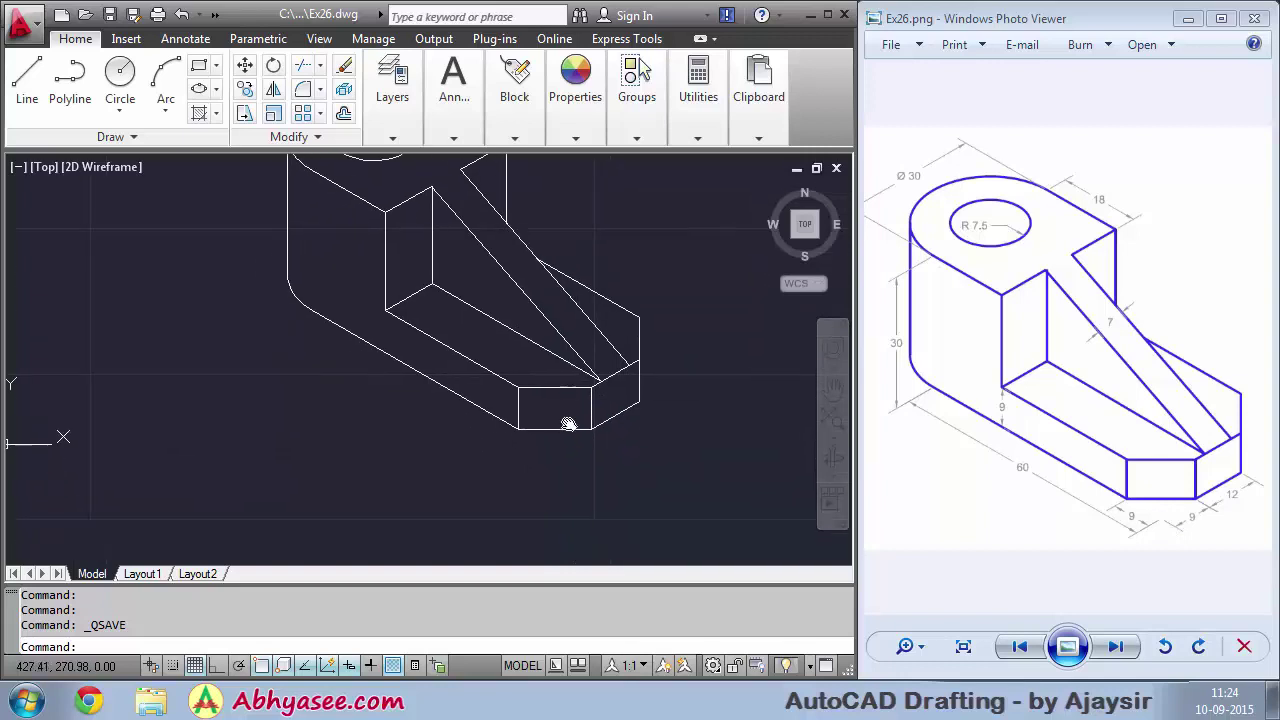
pyautogui.scroll(1, 569, 449)
pyautogui.scroll(1, 563, 449)
pyautogui.scroll(1, 565, 451)
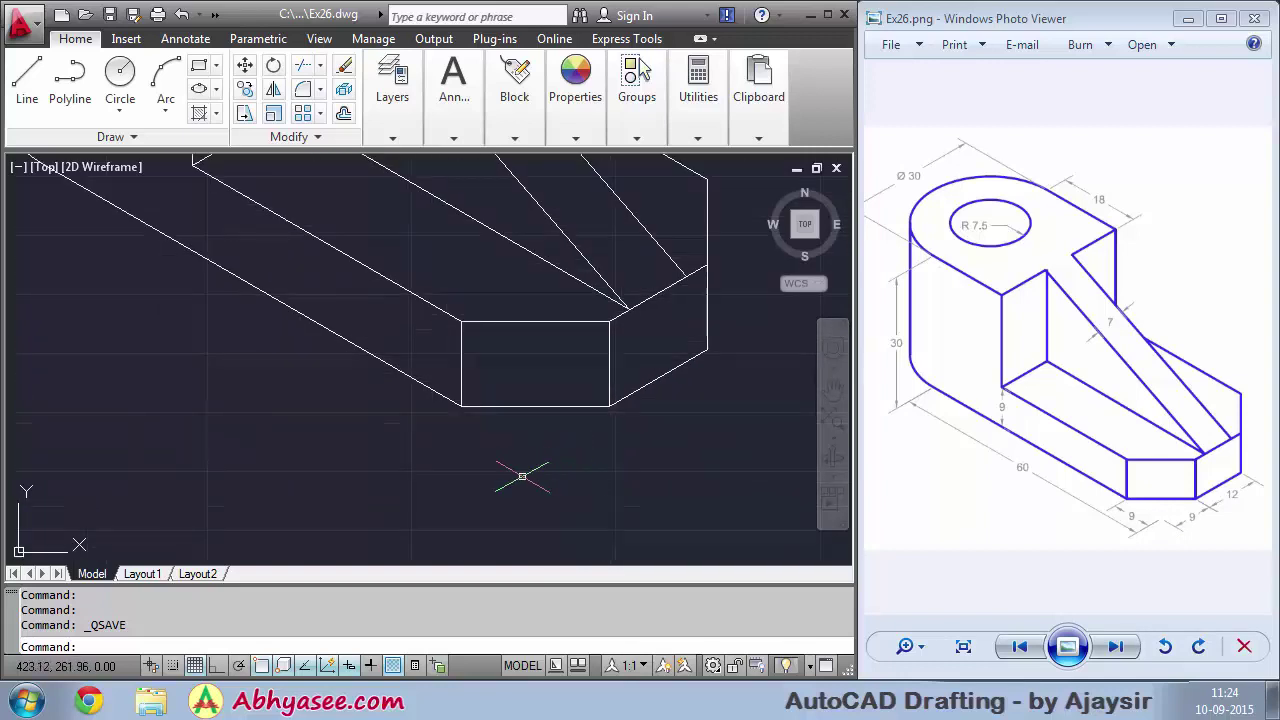
# Create a layer named Dim with colour 252 and 0.30 mm lineweight in Layer Properties Manager
pyautogui.click(396, 141)
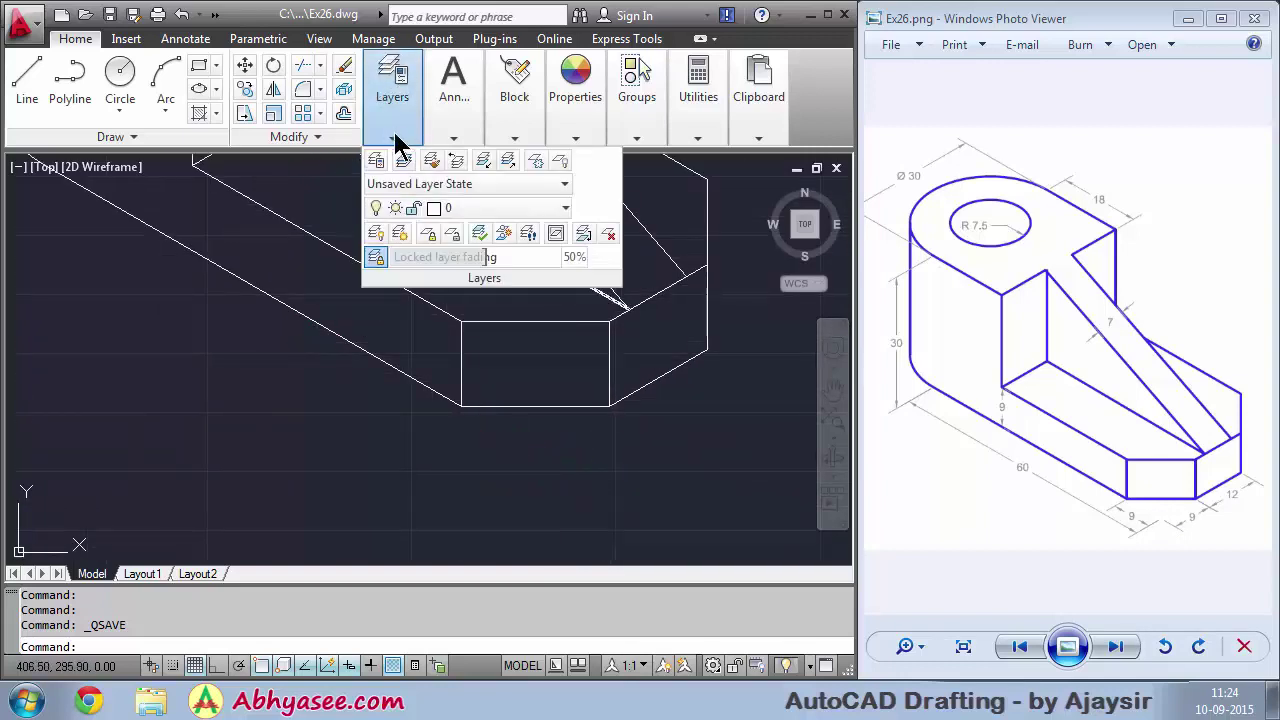
pyautogui.click(378, 163)
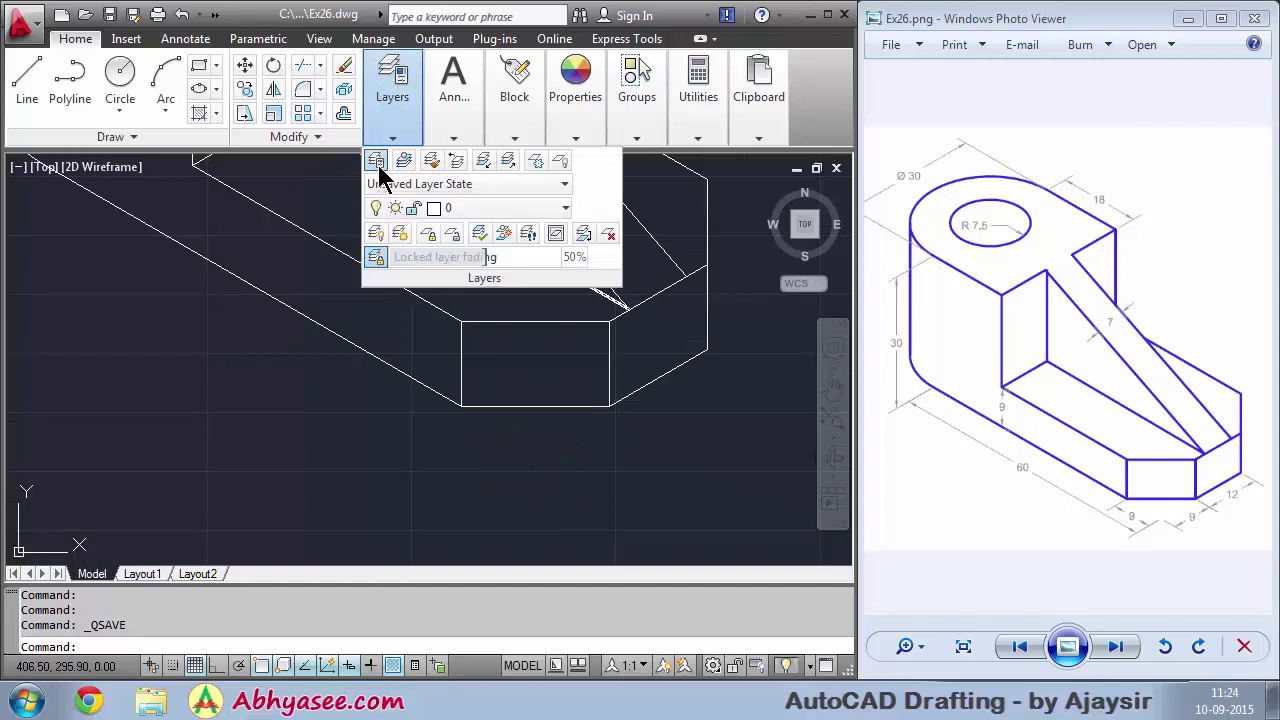
pyautogui.click(322, 241)
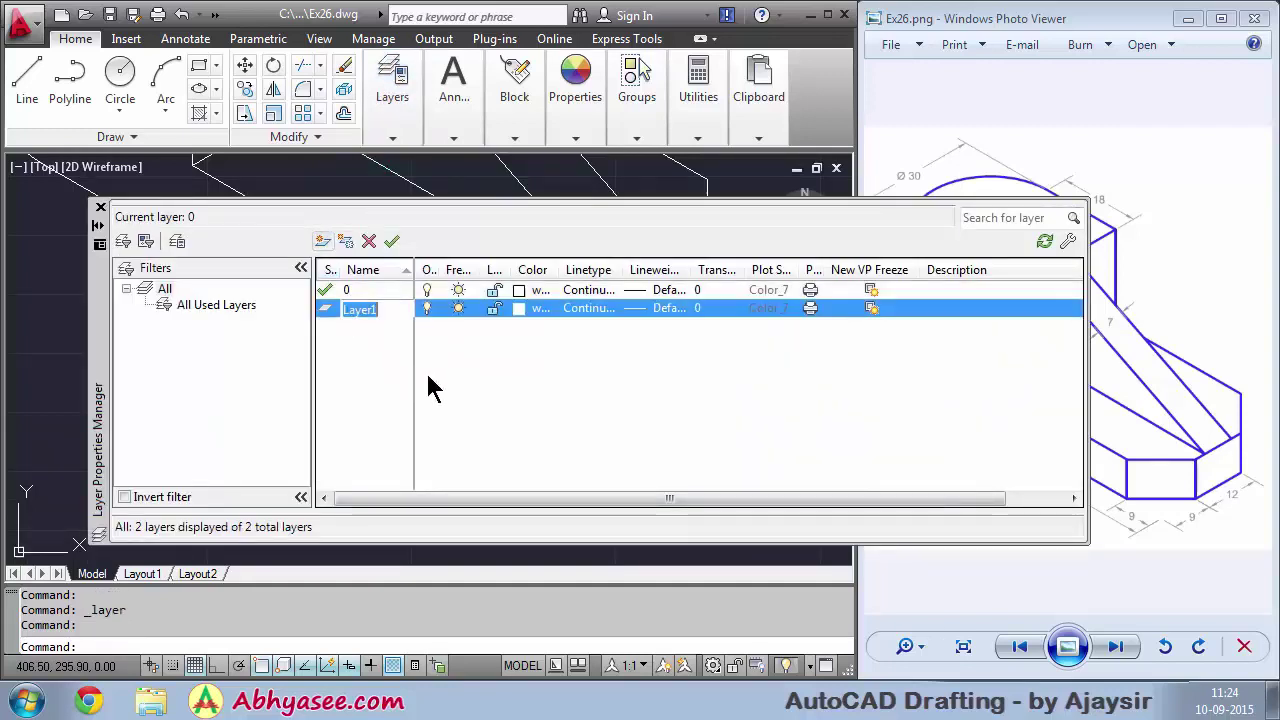
pyautogui.write('Dim')
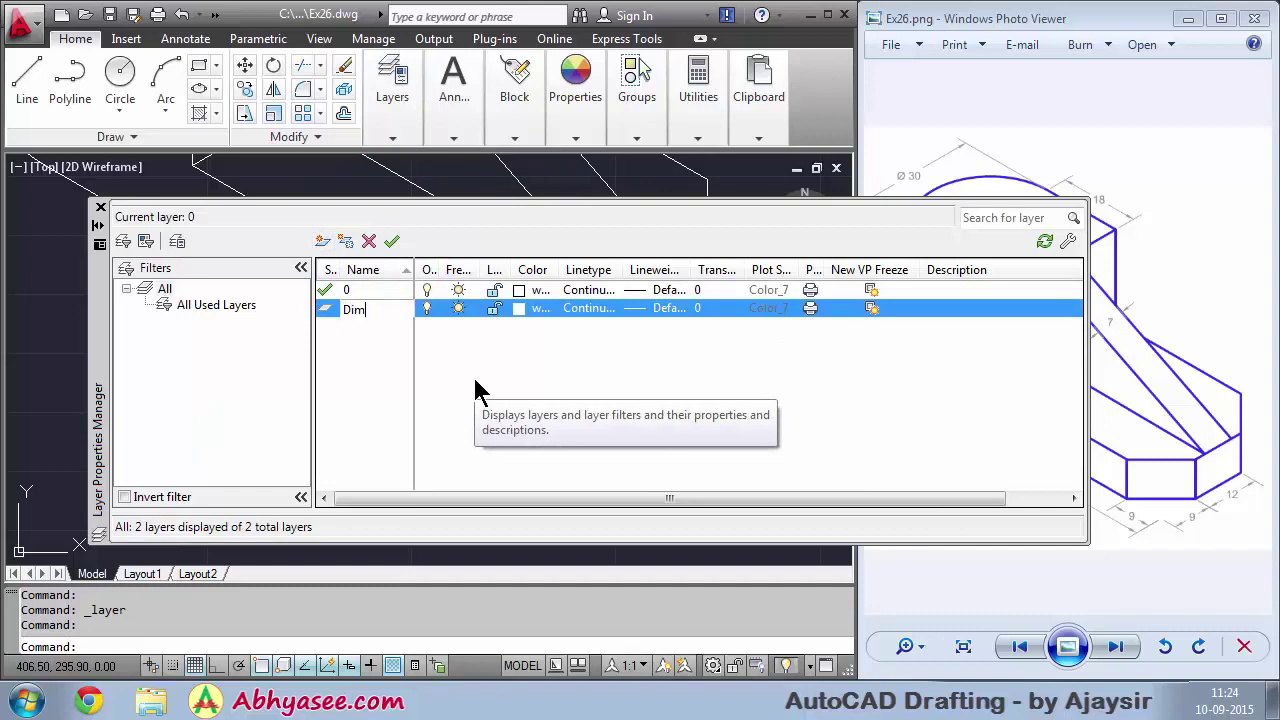
pyautogui.press('Return')
pyautogui.click(535, 308)
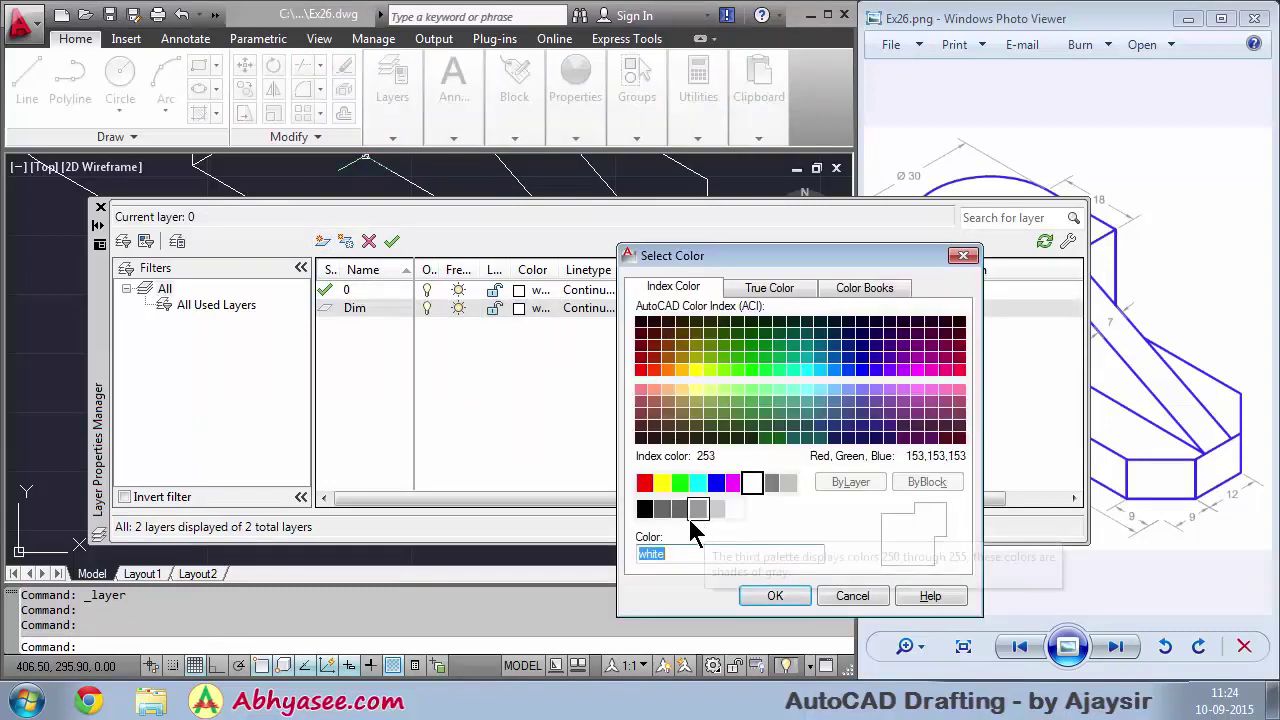
pyautogui.click(680, 509)
pyautogui.click(775, 595)
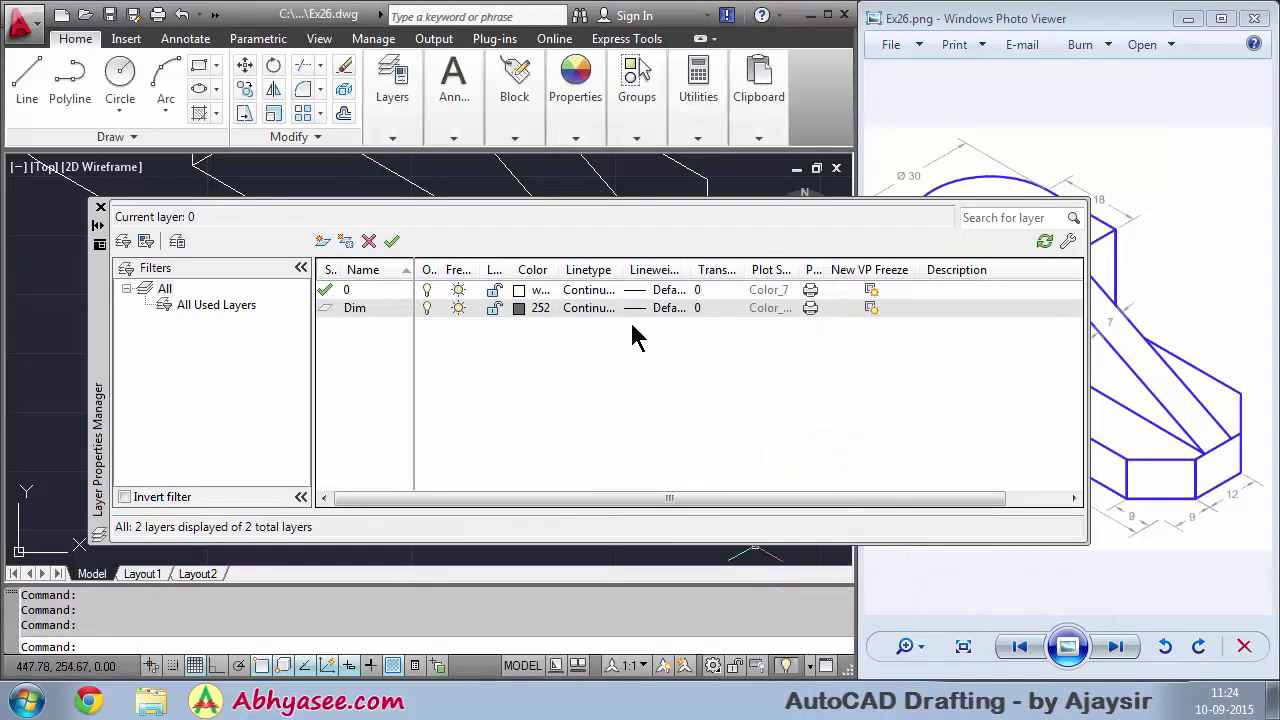
pyautogui.click(668, 309)
pyautogui.click(785, 466)
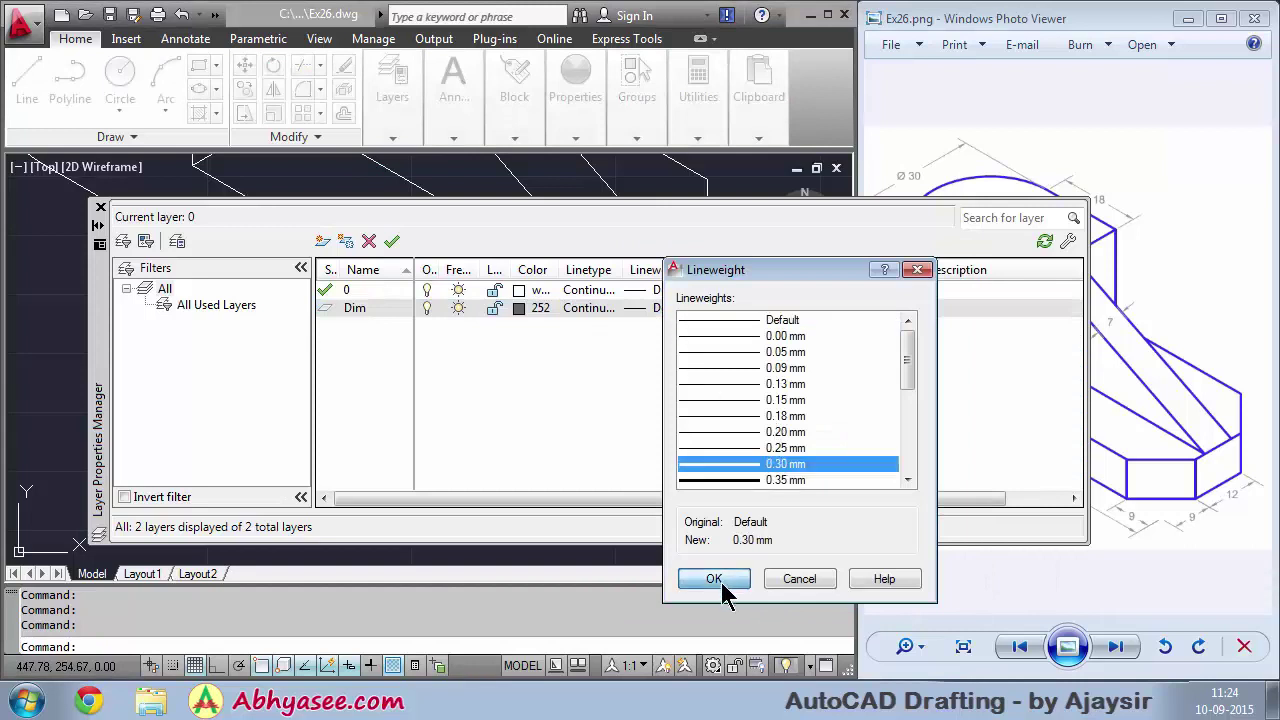
pyautogui.click(716, 580)
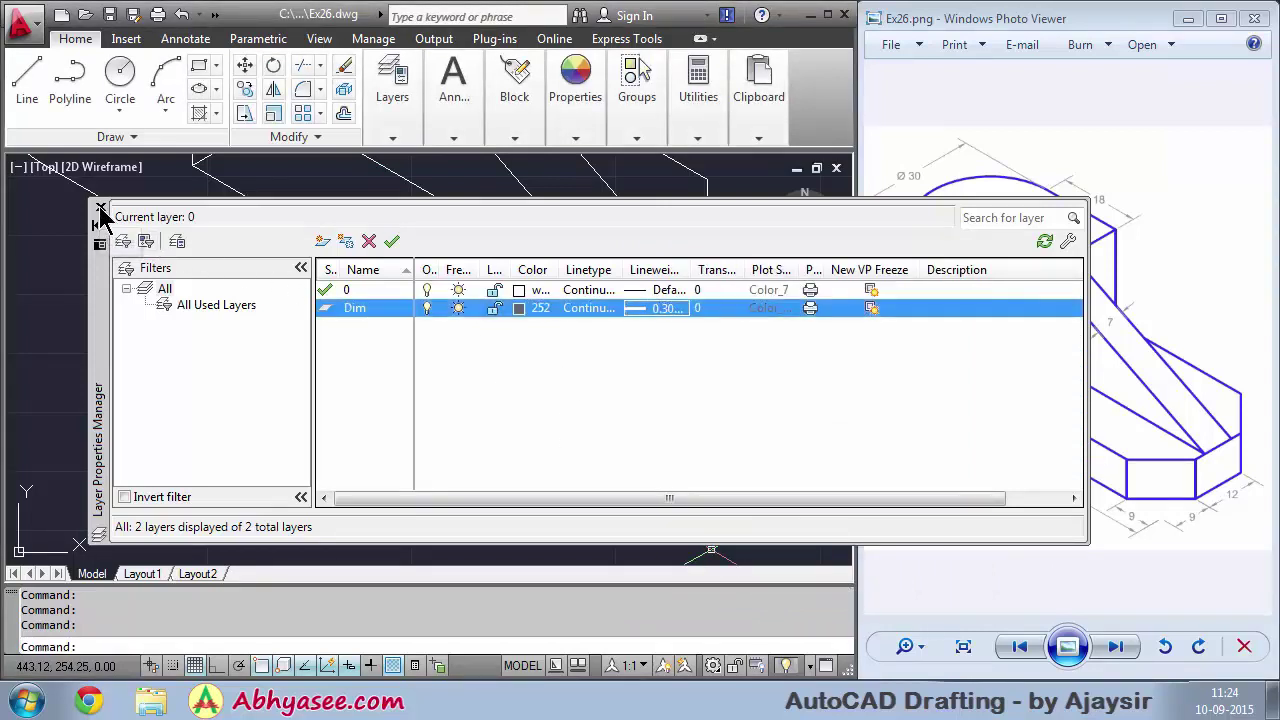
pyautogui.click(100, 210)
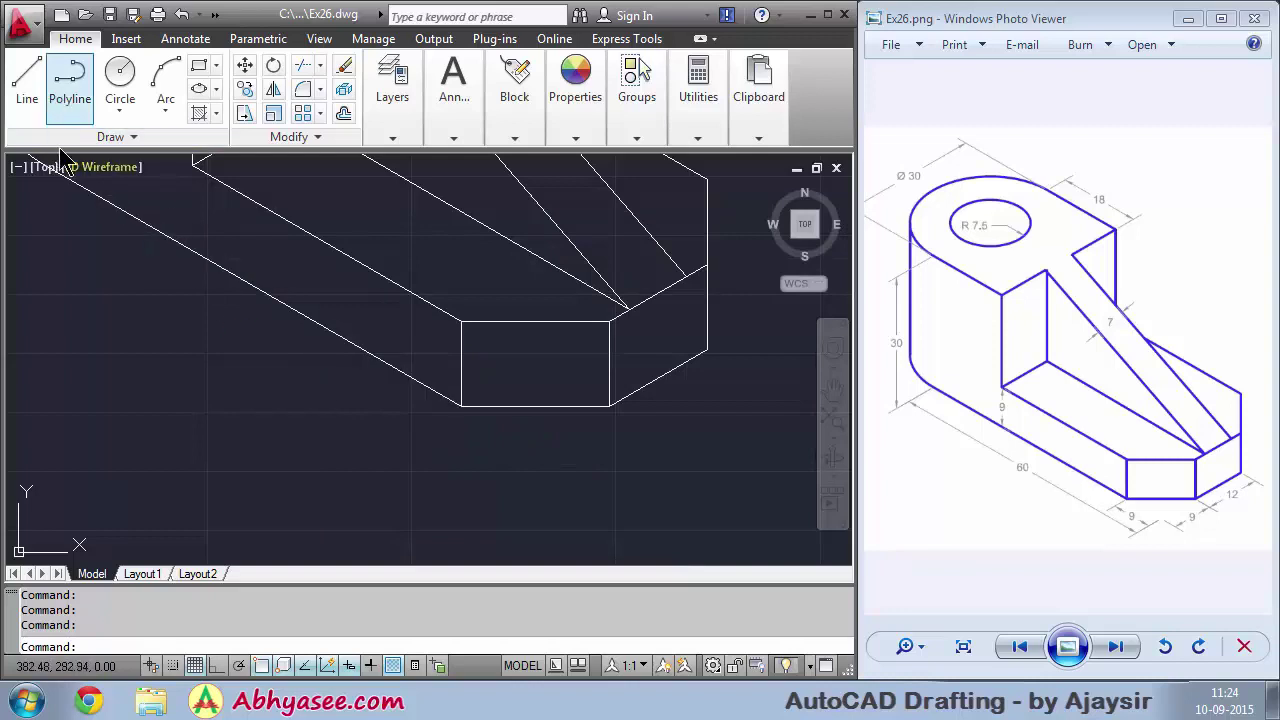
# Draw an ortho guide line down-right from the front box's bottom-left corner
pyautogui.click(70, 75)
pyautogui.write('L')
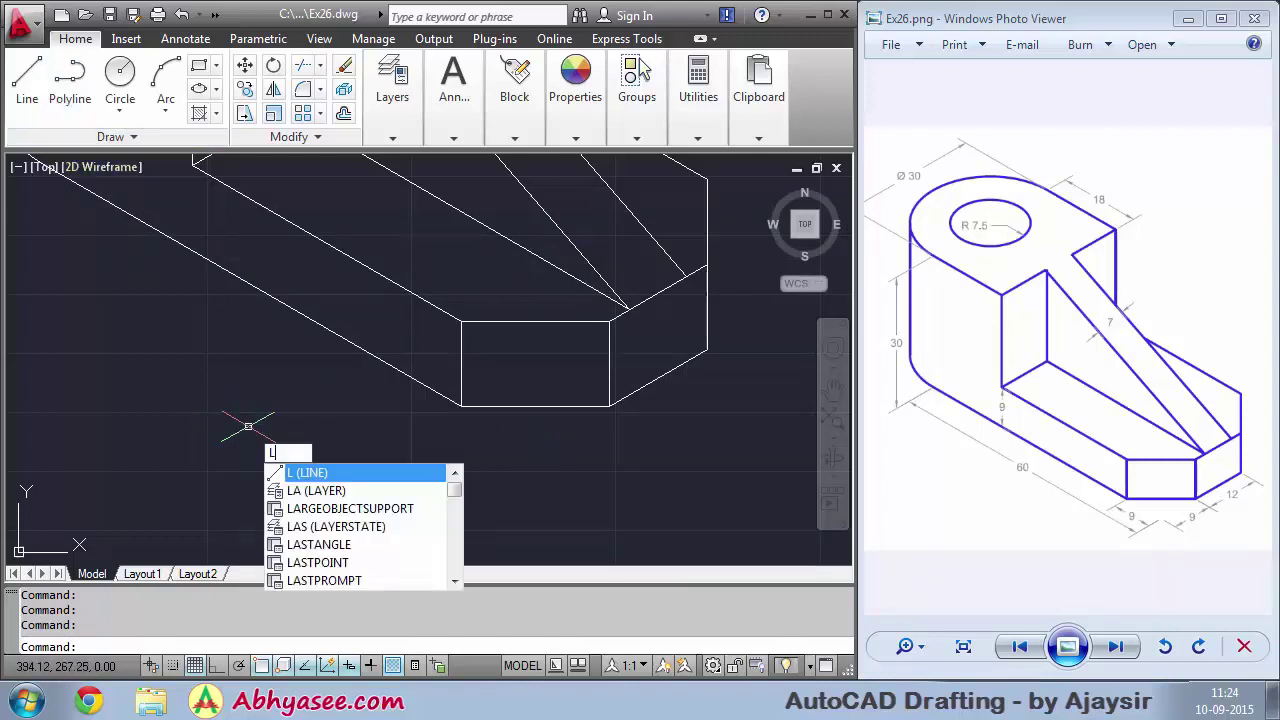
pyautogui.press('Return')
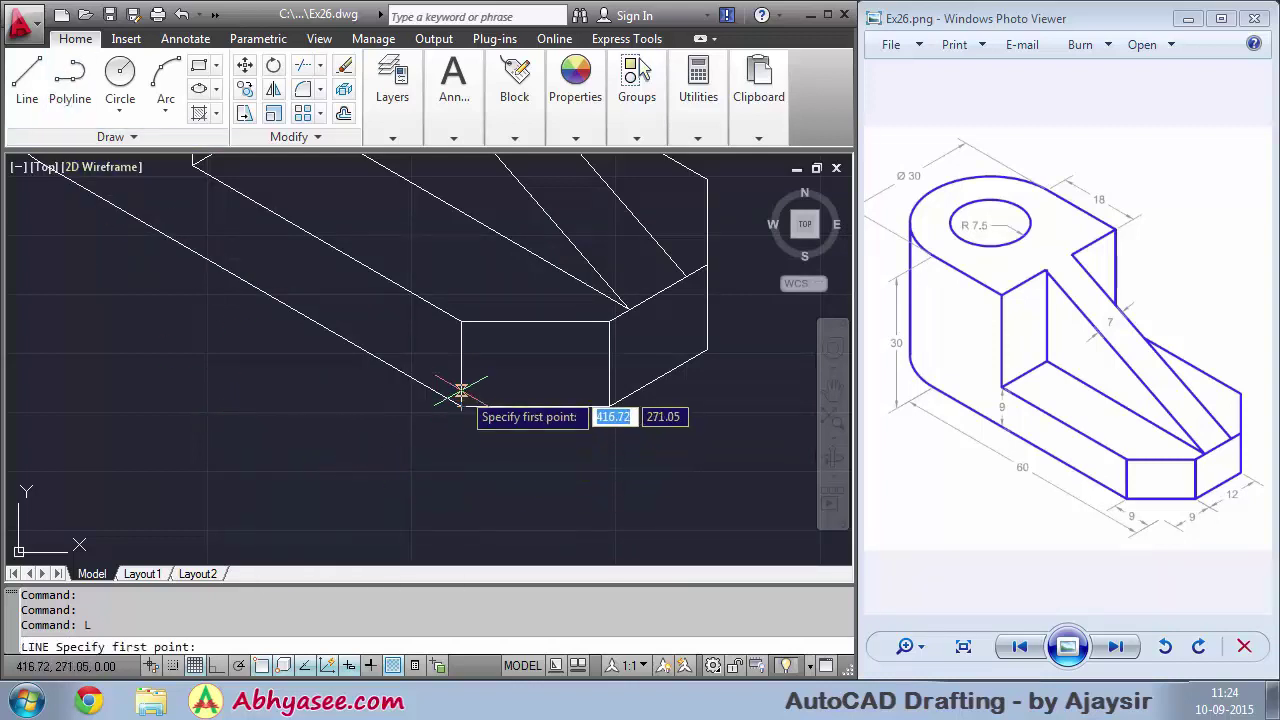
pyautogui.click(461, 406)
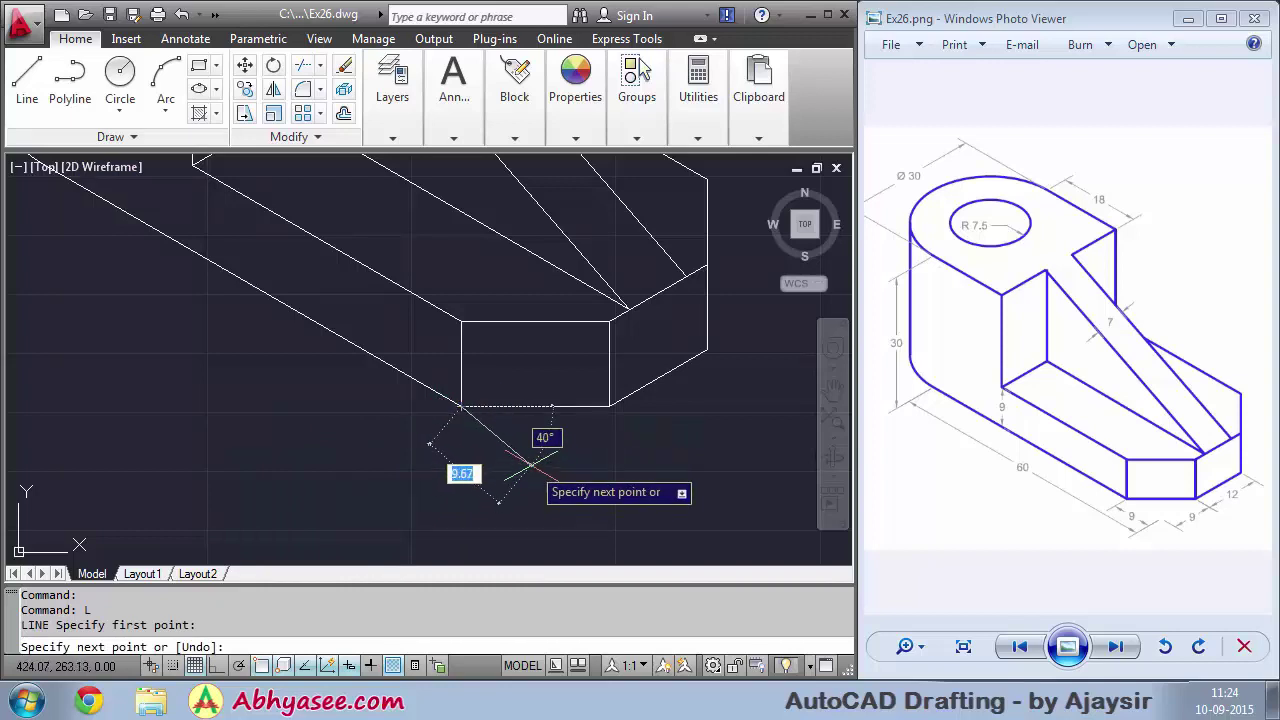
pyautogui.press('F8')
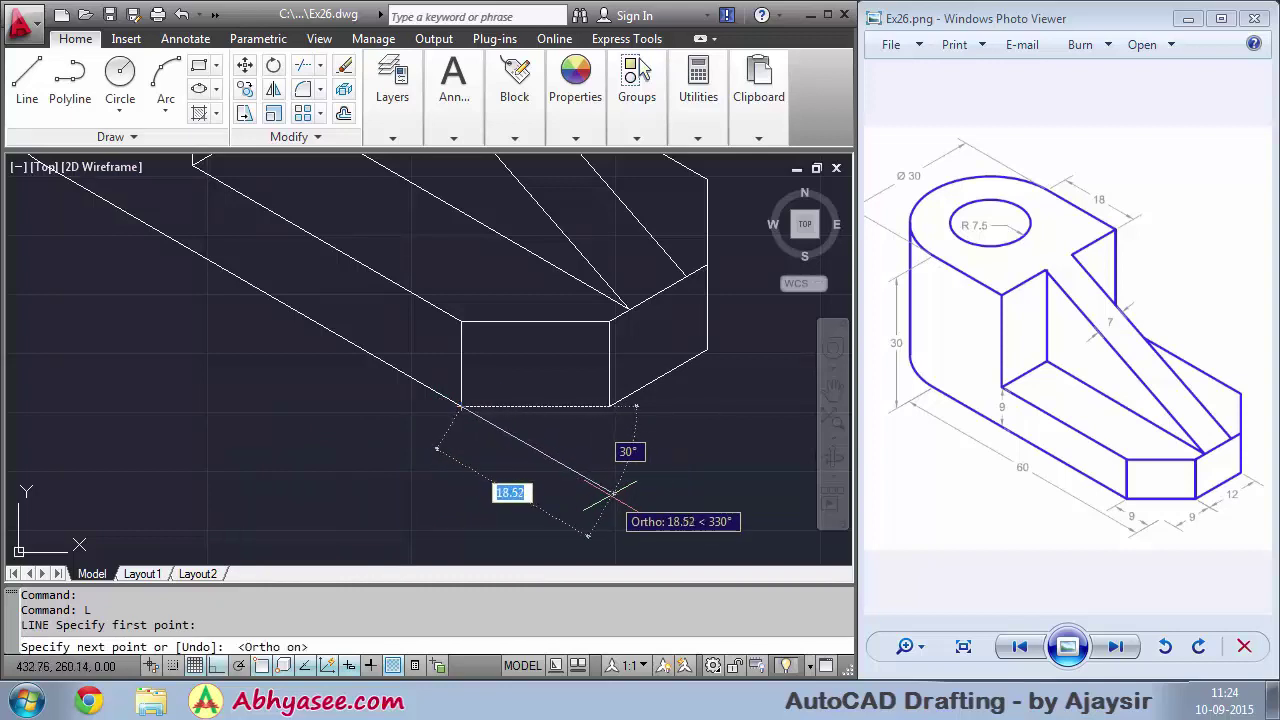
pyautogui.click(612, 493)
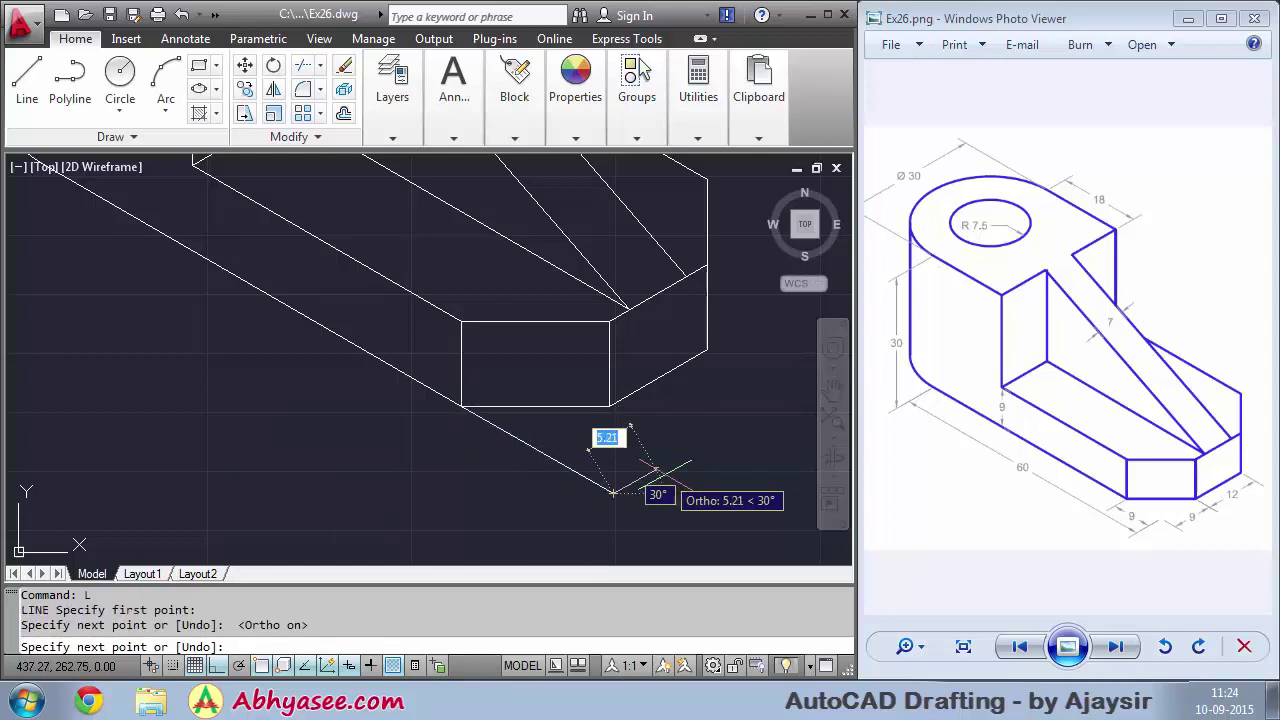
pyautogui.rightClick(666, 242)
pyautogui.click(713, 254)
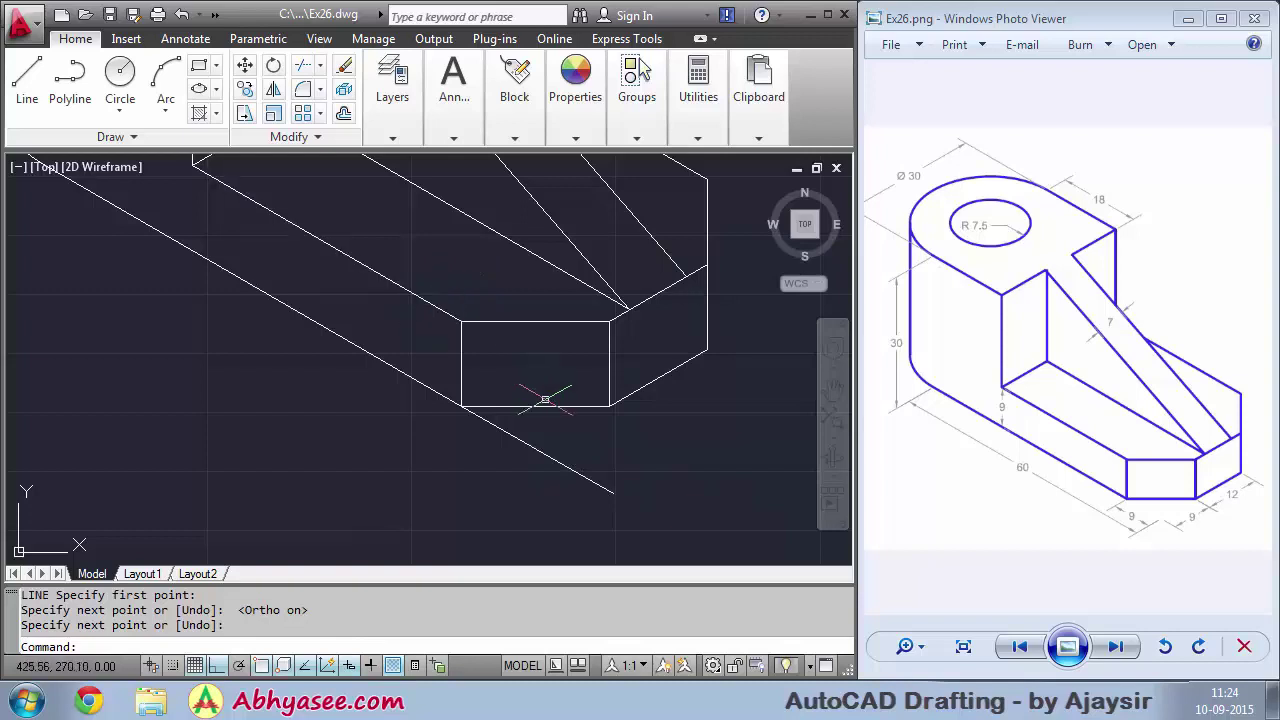
# Move the new guide line onto the Dim layer and make Dim the current layer
pyautogui.click(537, 450)
pyautogui.click(385, 125)
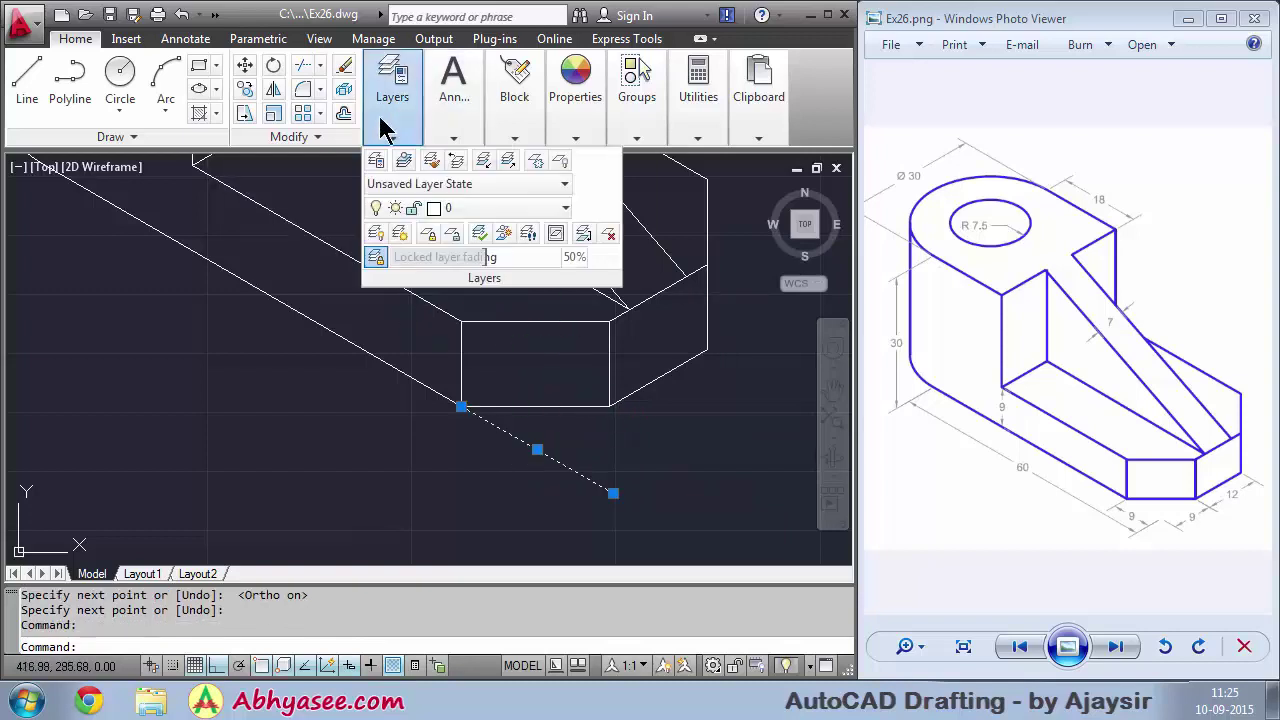
pyautogui.click(425, 208)
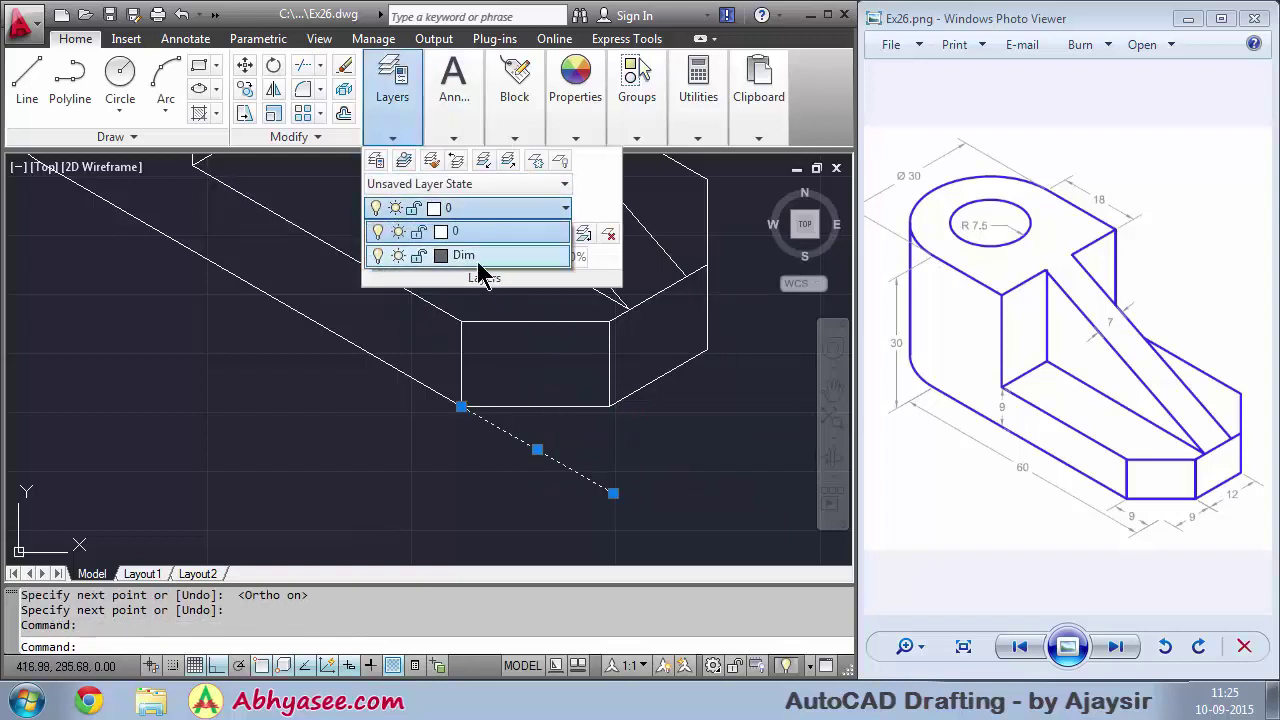
pyautogui.click(476, 262)
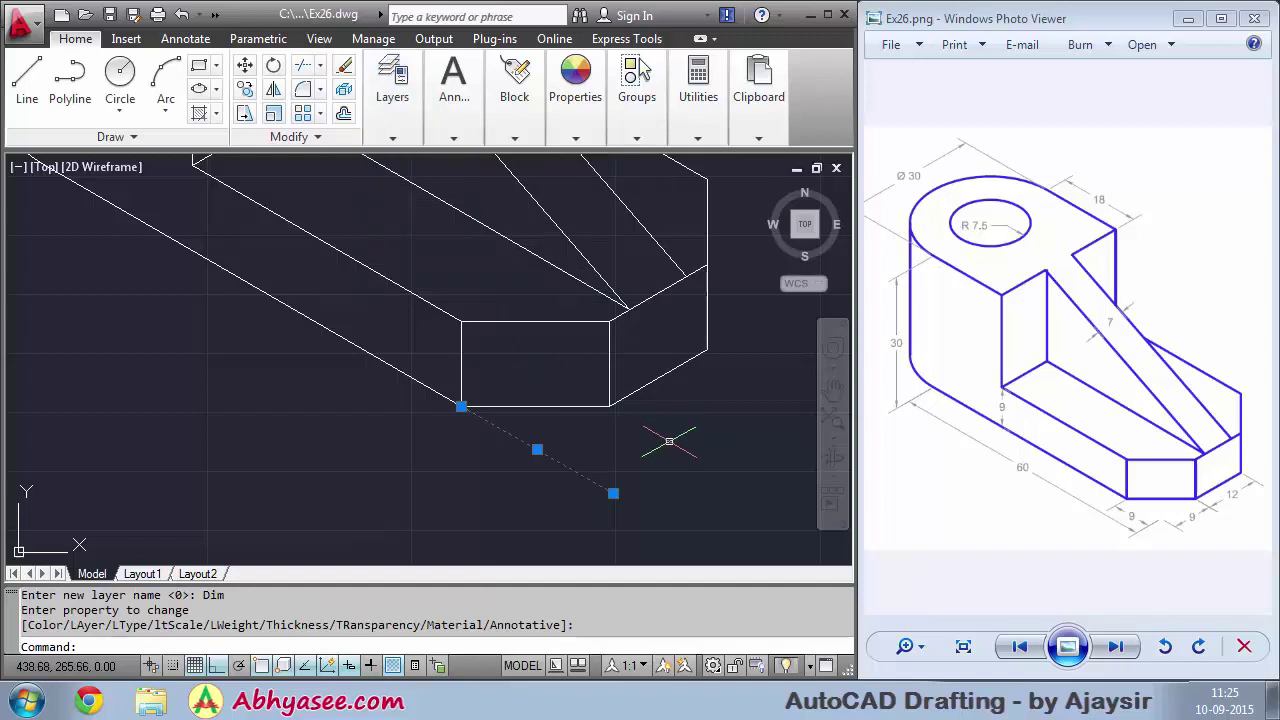
pyautogui.press('Escape')
pyautogui.click(385, 140)
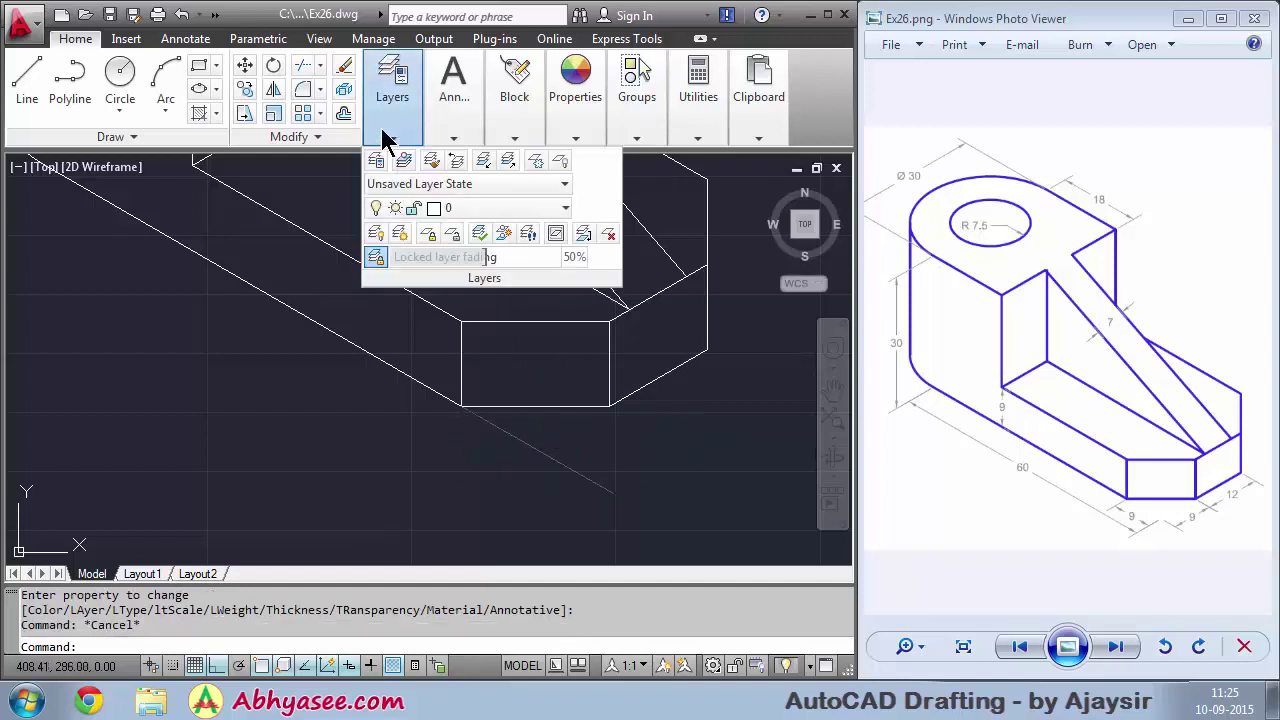
pyautogui.click(460, 208)
pyautogui.click(447, 258)
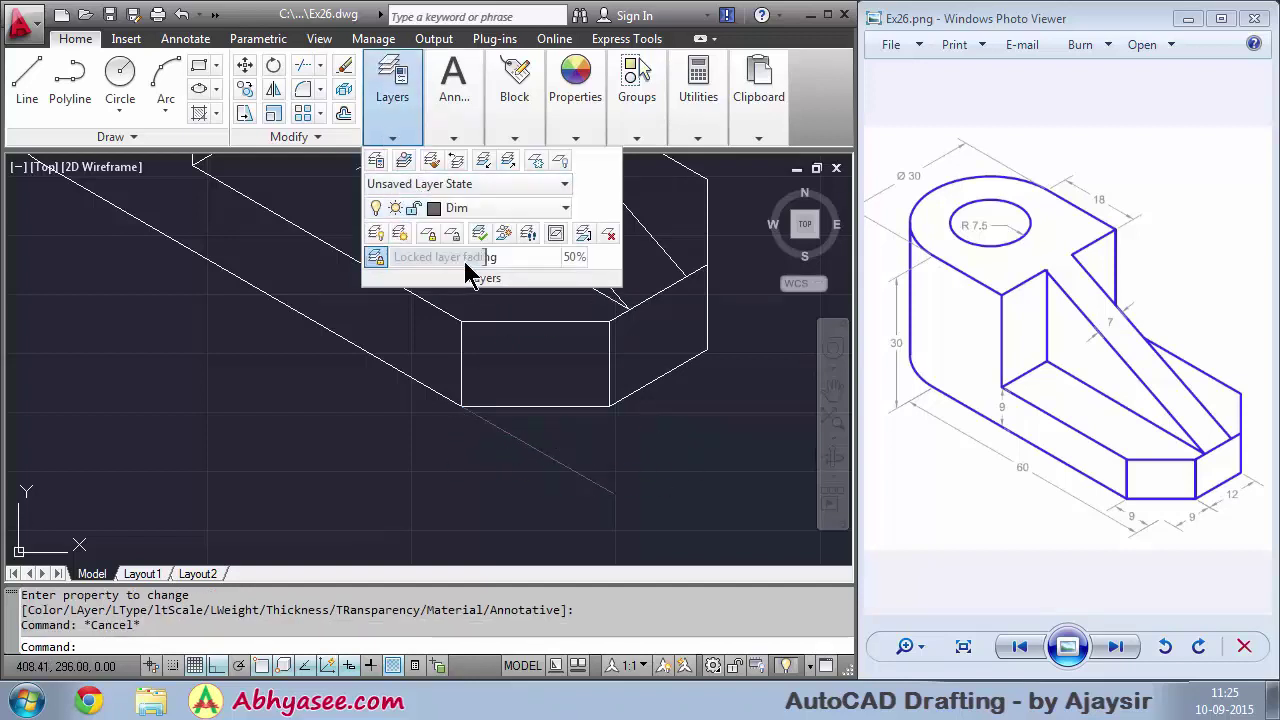
pyautogui.press('Escape')
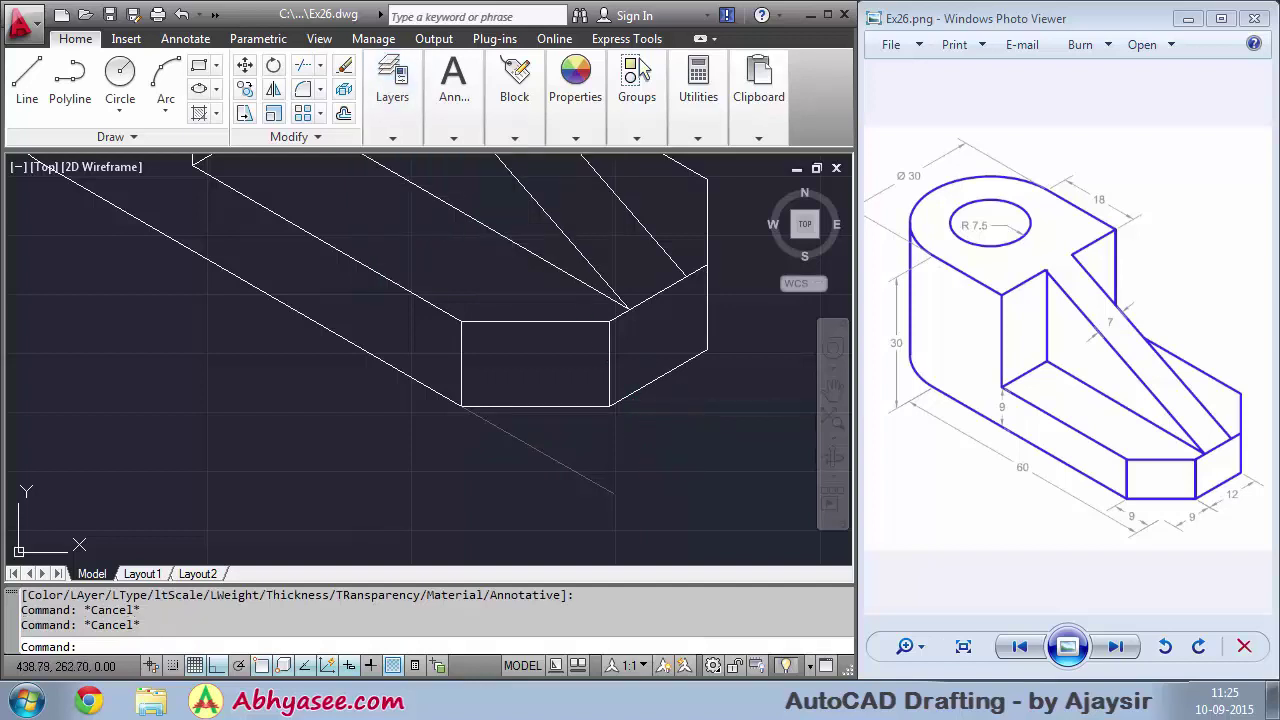
# Draw a second guide line from the box's bottom-right corner crossing the first
pyautogui.write('L')
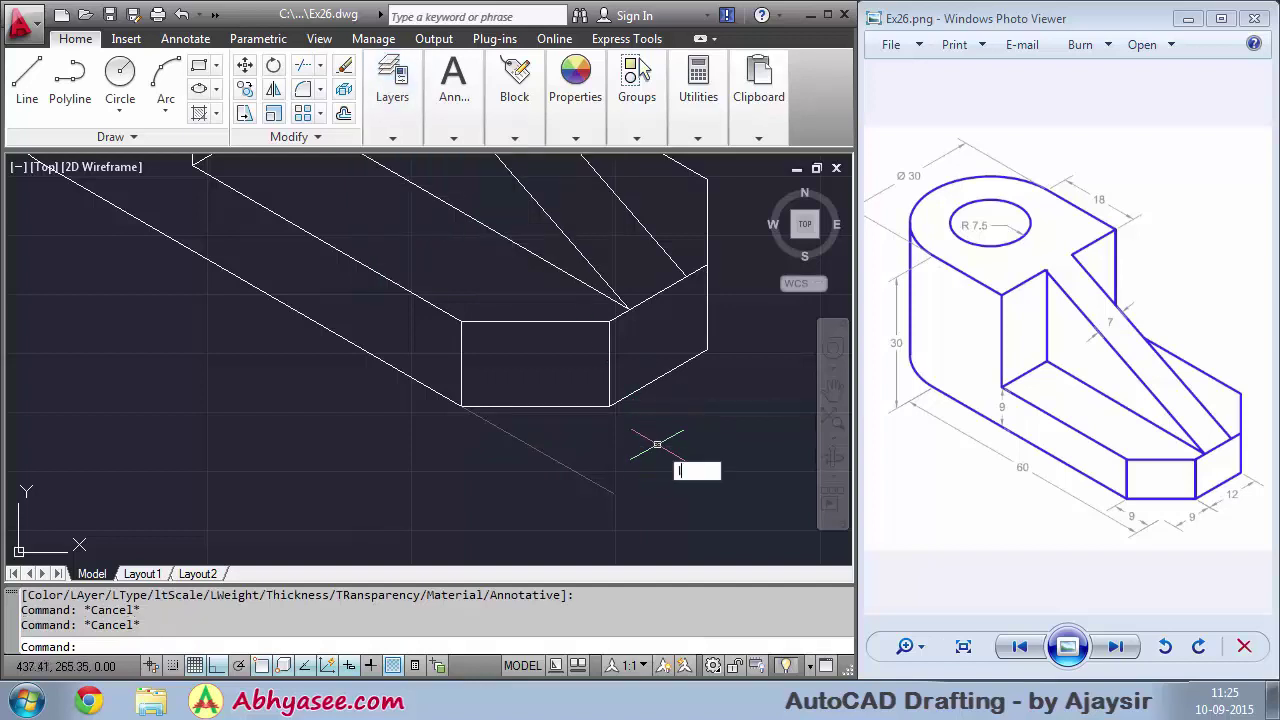
pyautogui.press('Return')
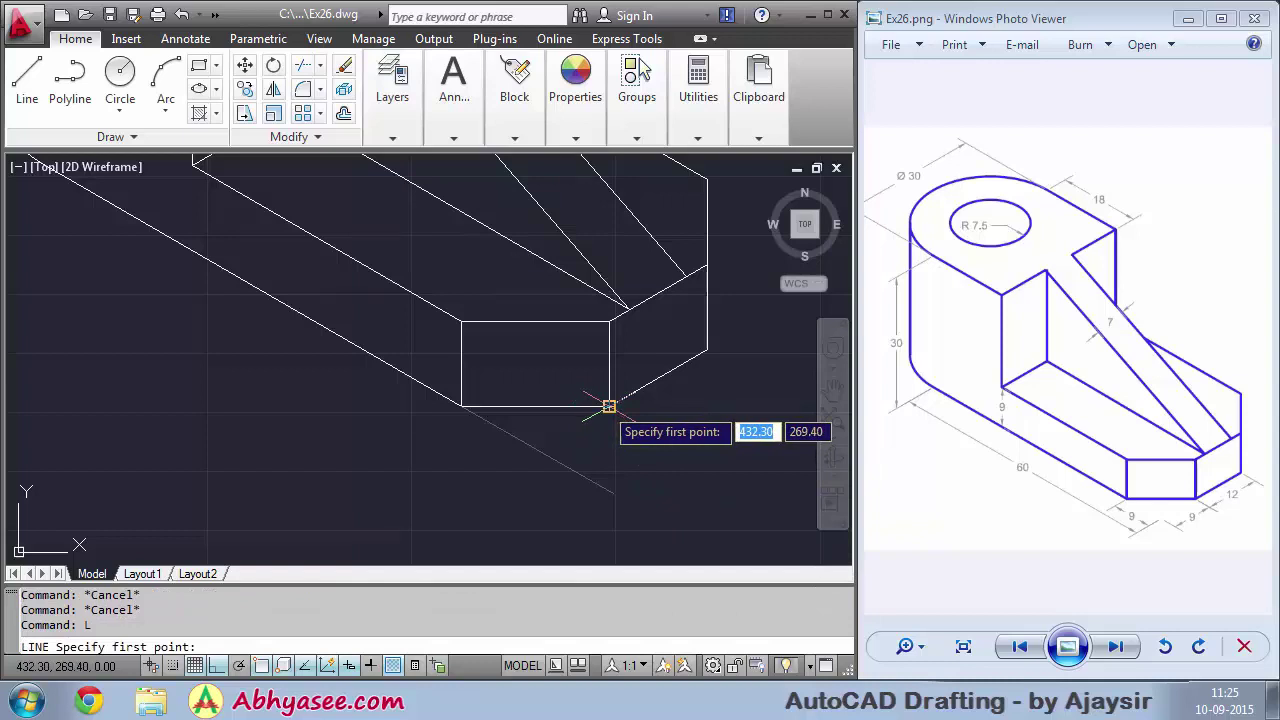
pyautogui.click(609, 406)
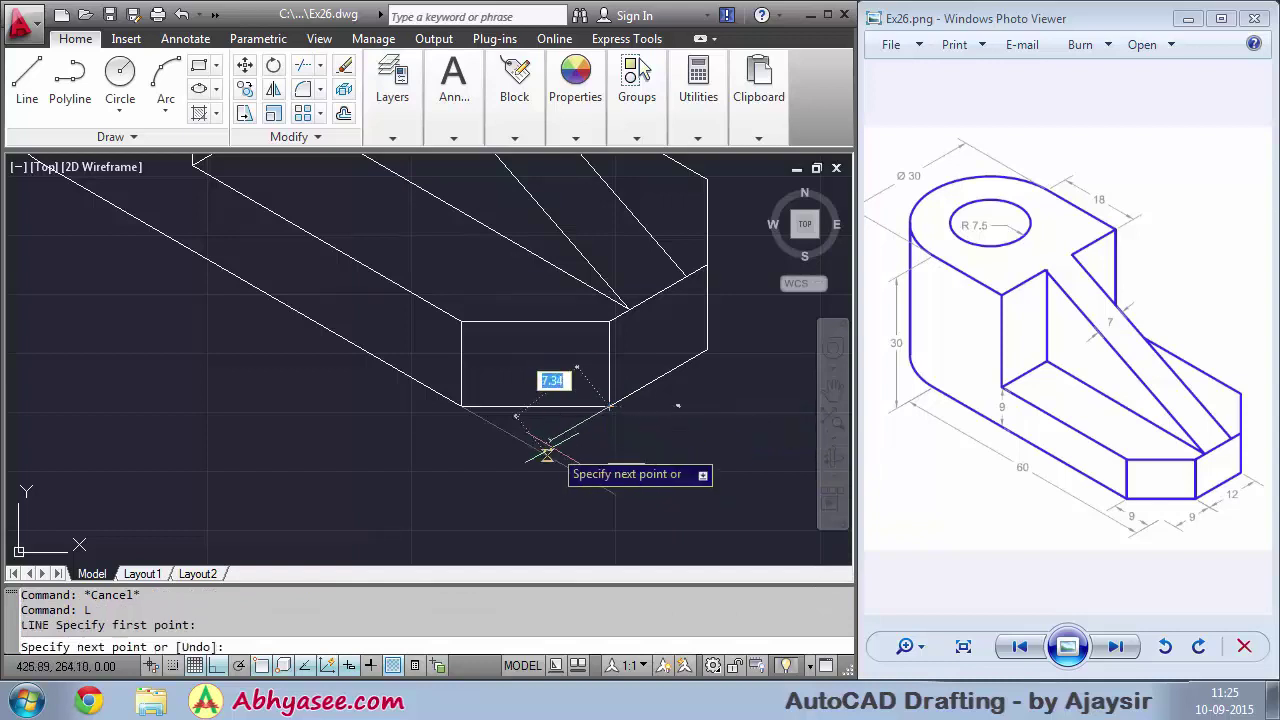
pyautogui.click(493, 472)
pyautogui.rightClick(524, 498)
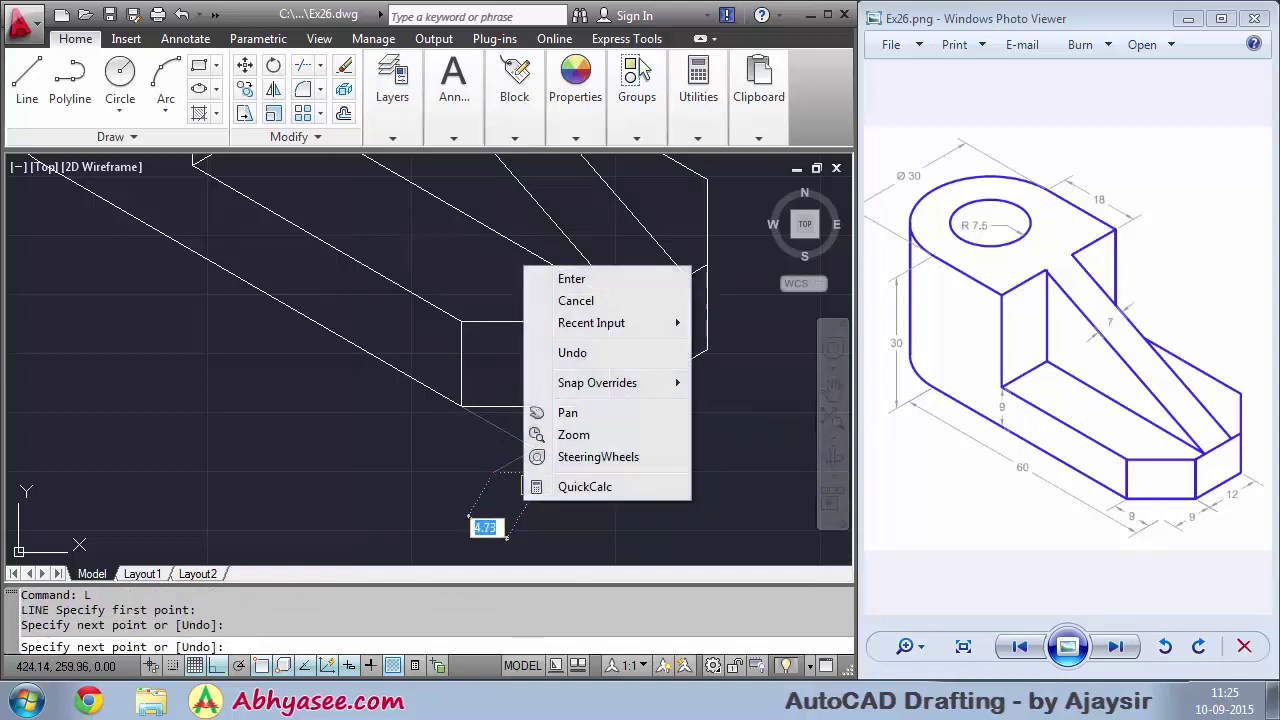
pyautogui.click(572, 279)
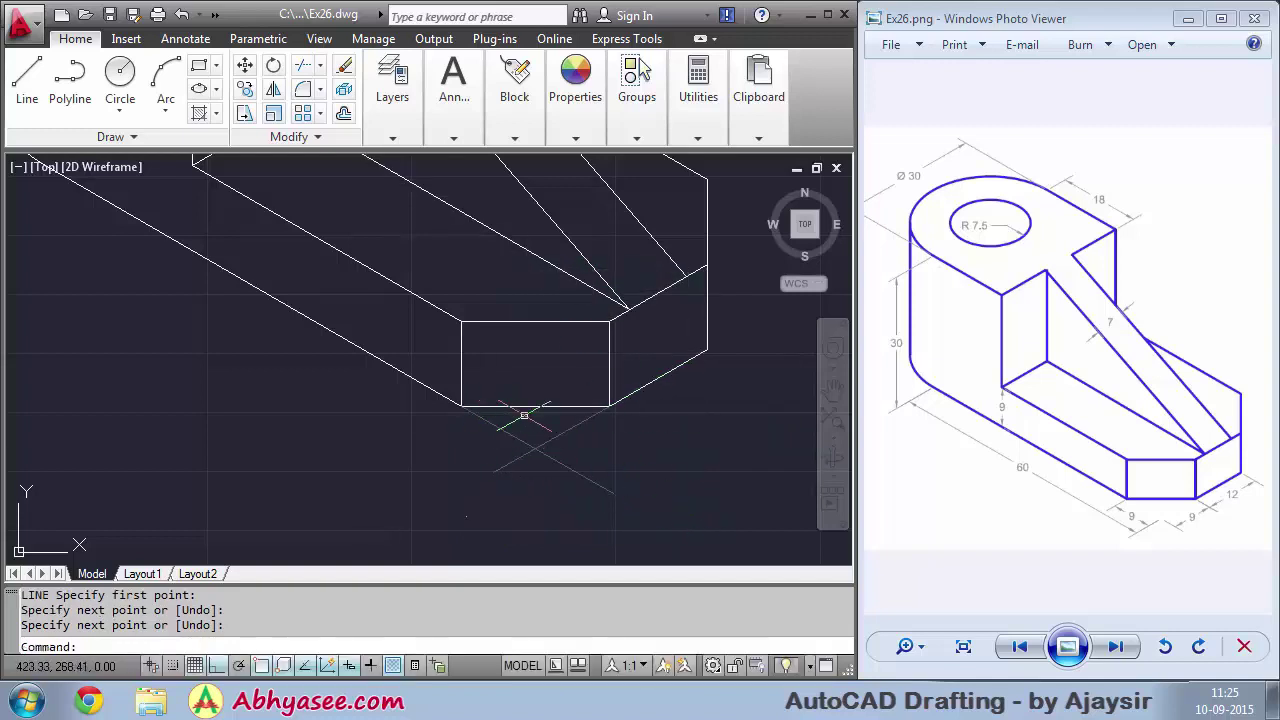
pyautogui.scroll(-1, 314, 452)
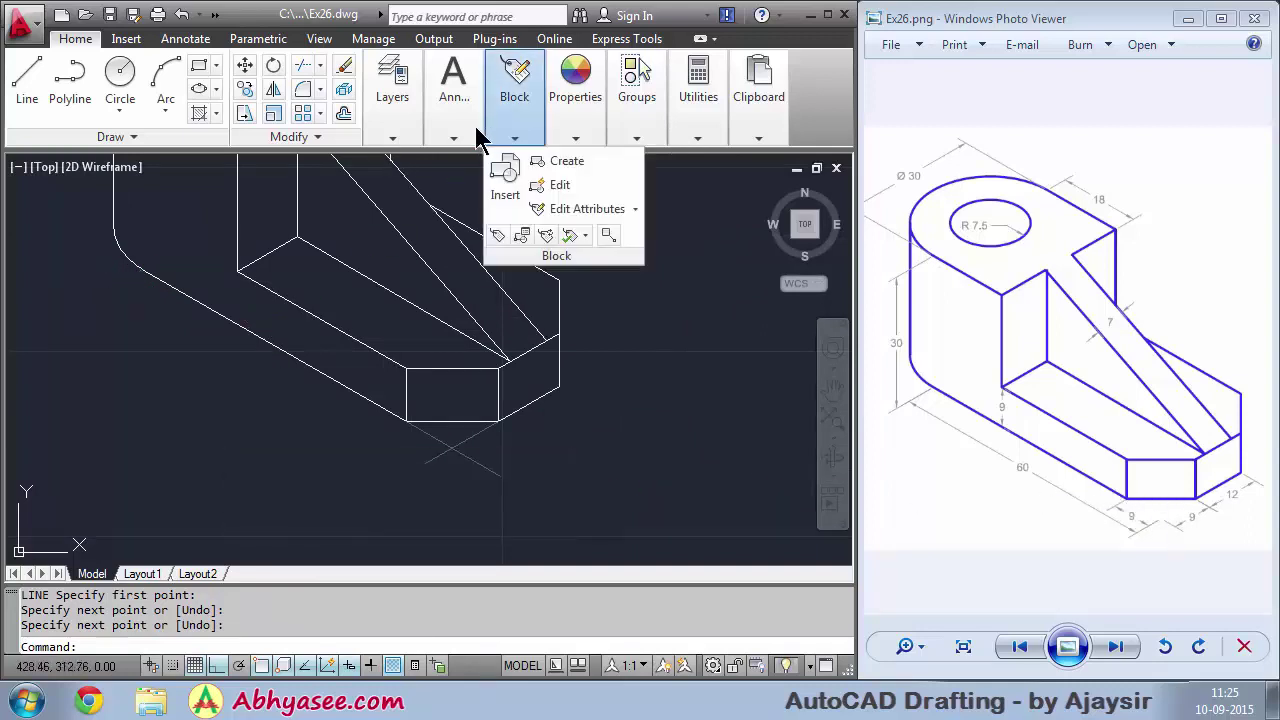
# Make Annotative the current text, dimension and multileader style
pyautogui.moveTo(453, 97)
pyautogui.click(486, 236)
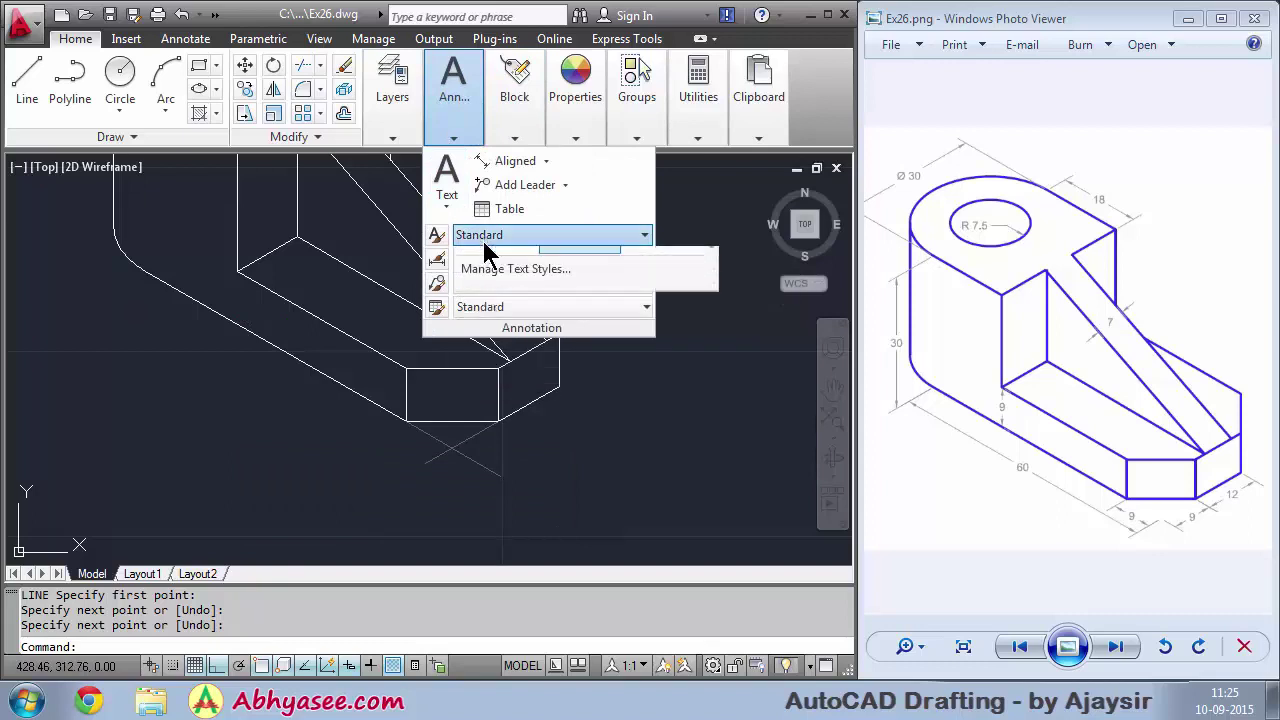
pyautogui.click(497, 272)
pyautogui.click(494, 262)
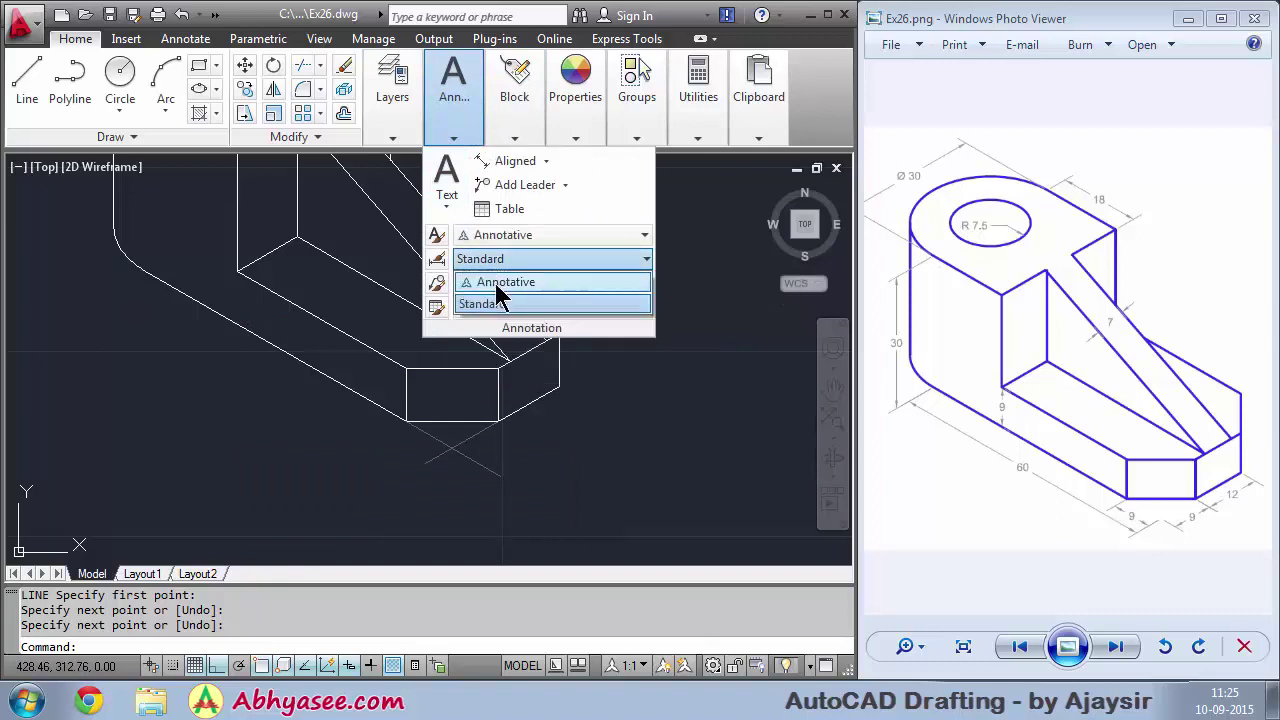
pyautogui.click(497, 284)
pyautogui.click(490, 286)
pyautogui.click(492, 306)
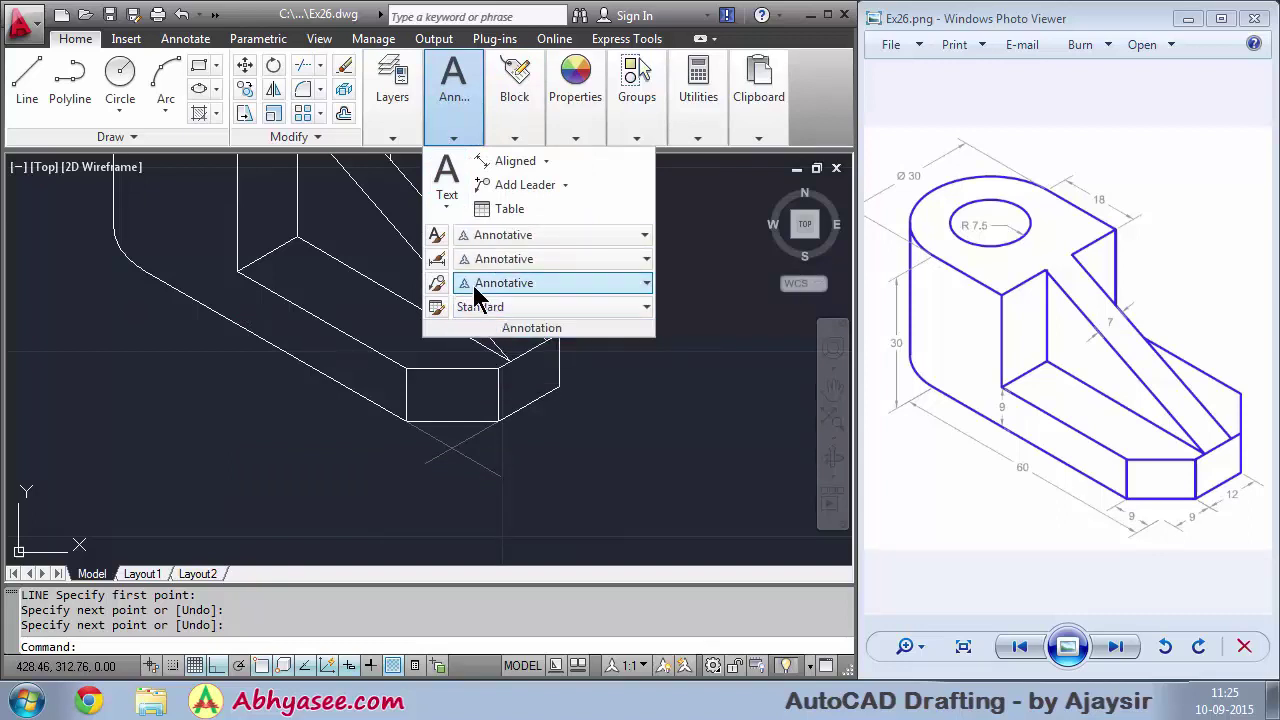
# Set the Annotative dimension style's linear precision to 0
pyautogui.click(437, 262)
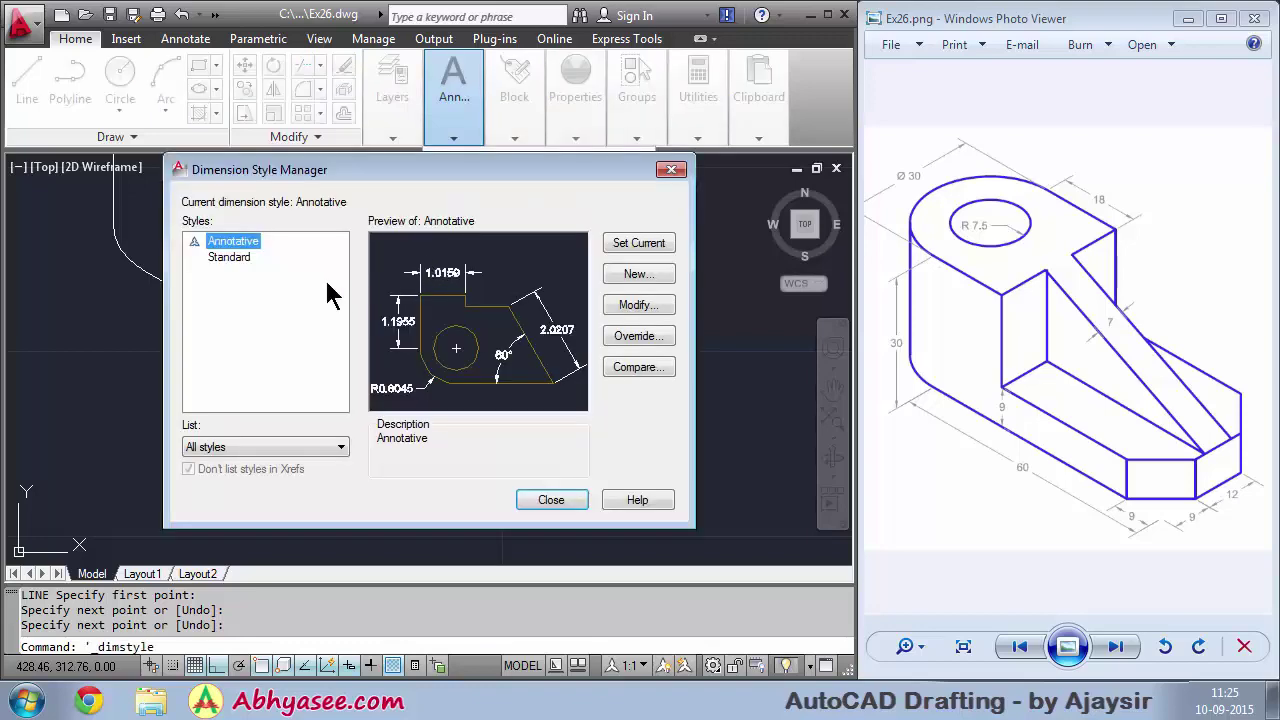
pyautogui.click(633, 304)
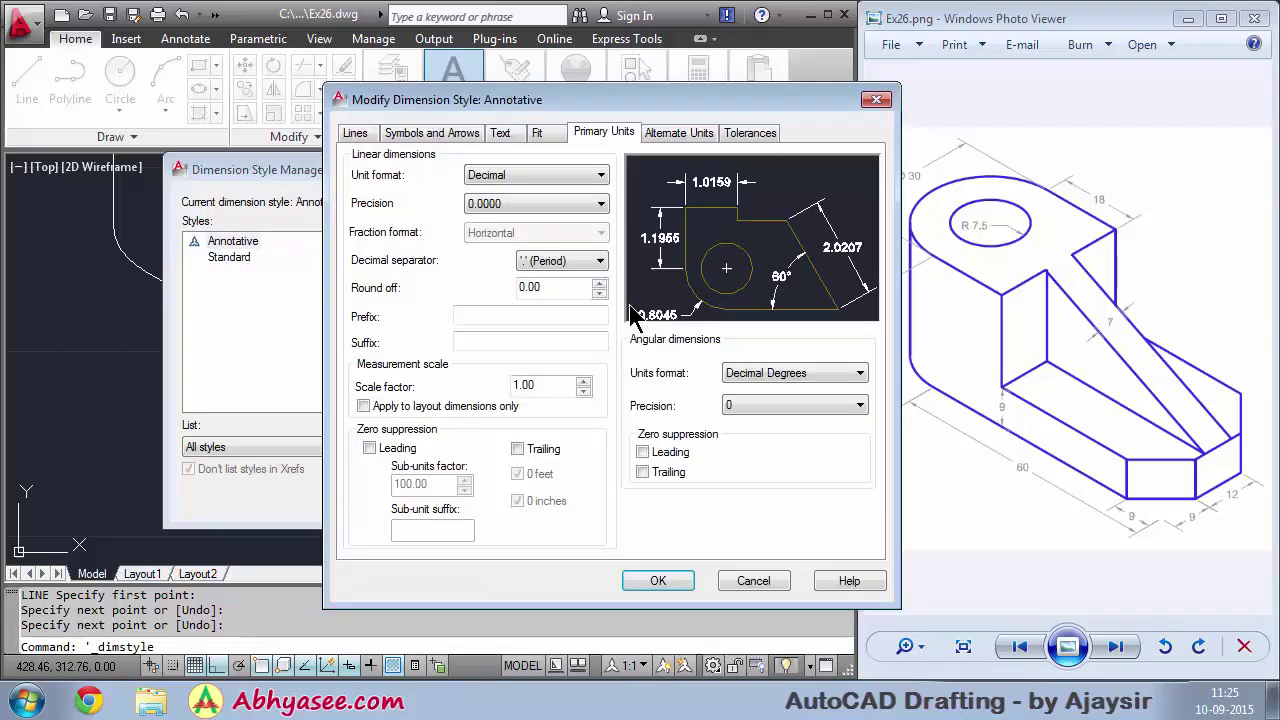
pyautogui.click(478, 203)
pyautogui.click(478, 223)
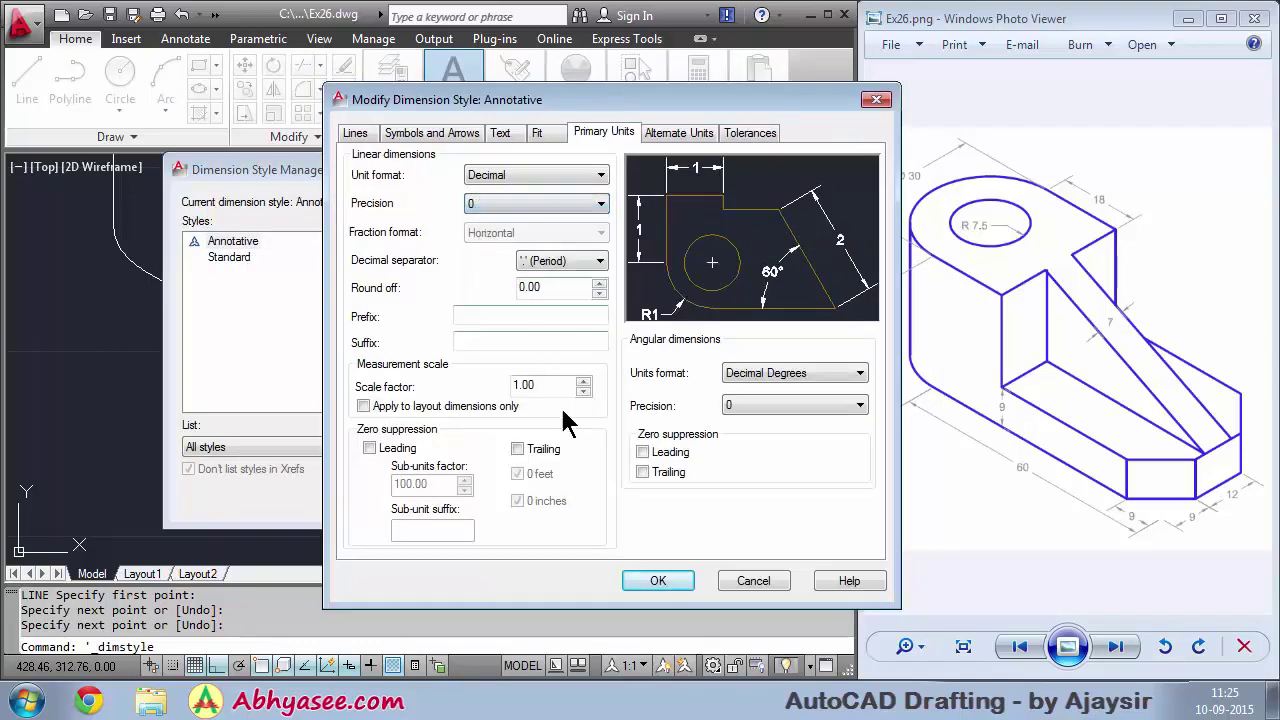
pyautogui.click(652, 584)
pyautogui.click(551, 500)
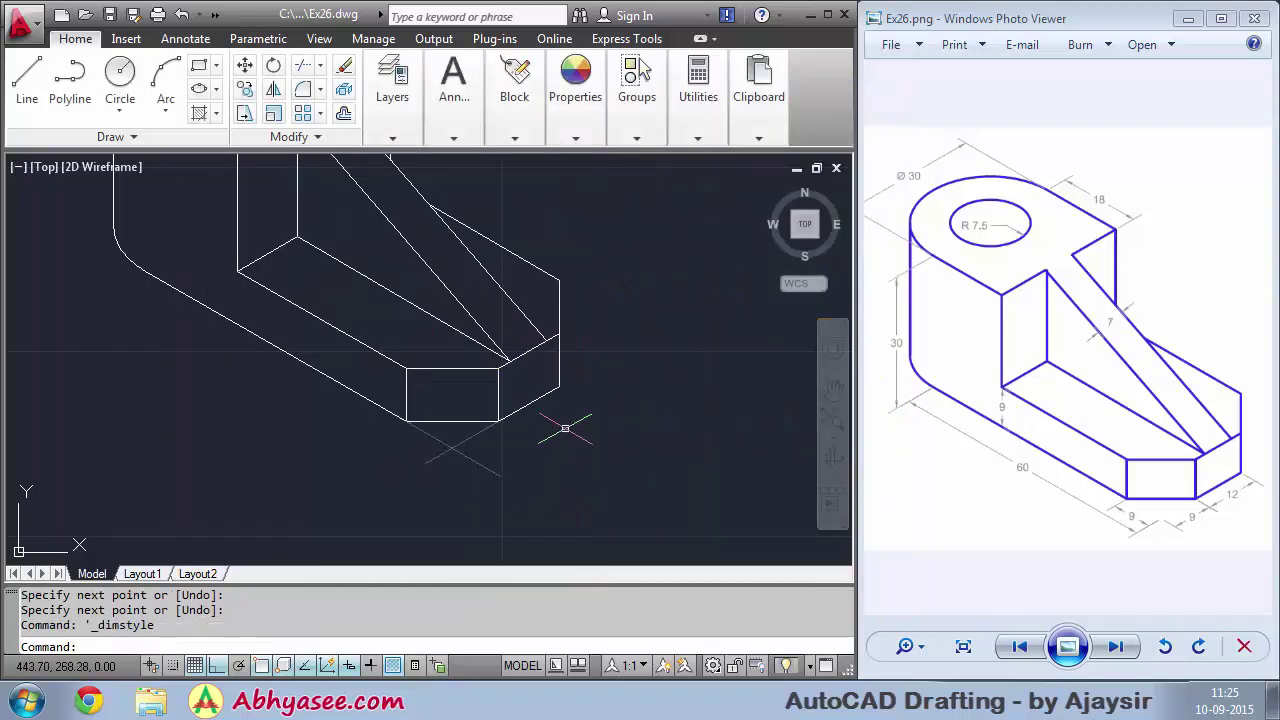
pyautogui.click(449, 132)
# Add an aligned 60 dimension from the left arc endpoint to the guide-line crossing
pyautogui.click(503, 166)
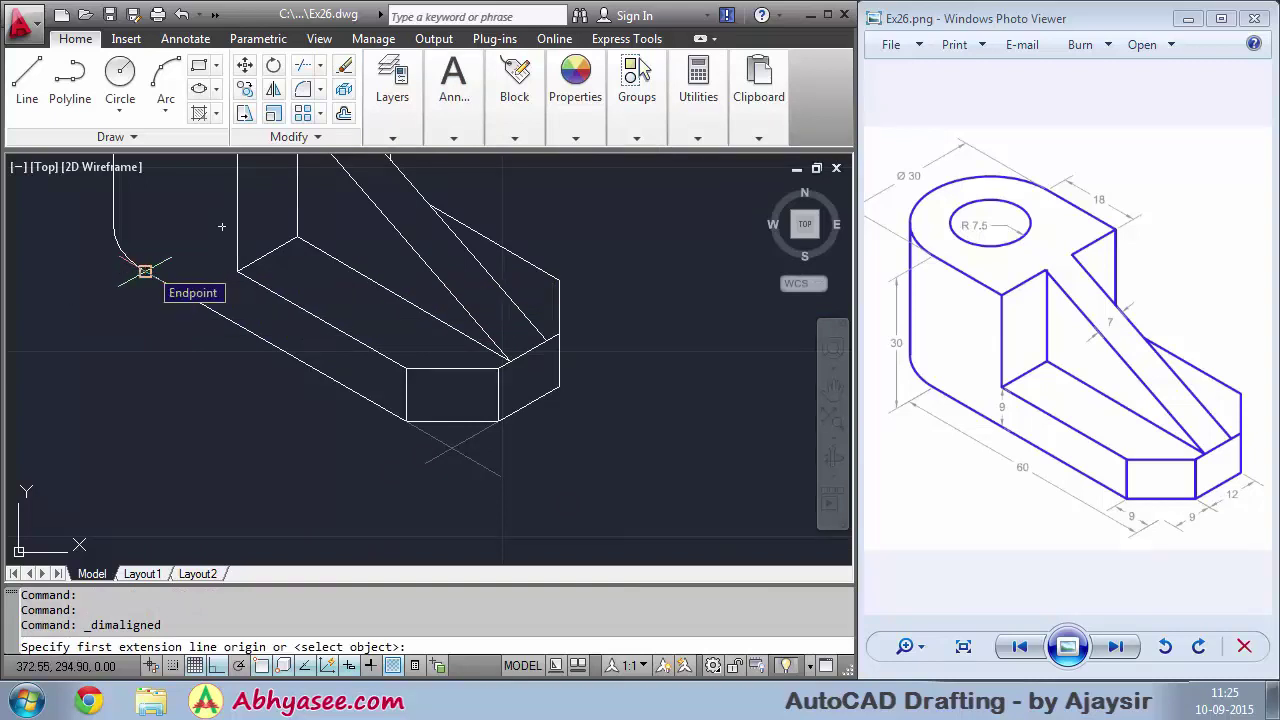
pyautogui.click(145, 271)
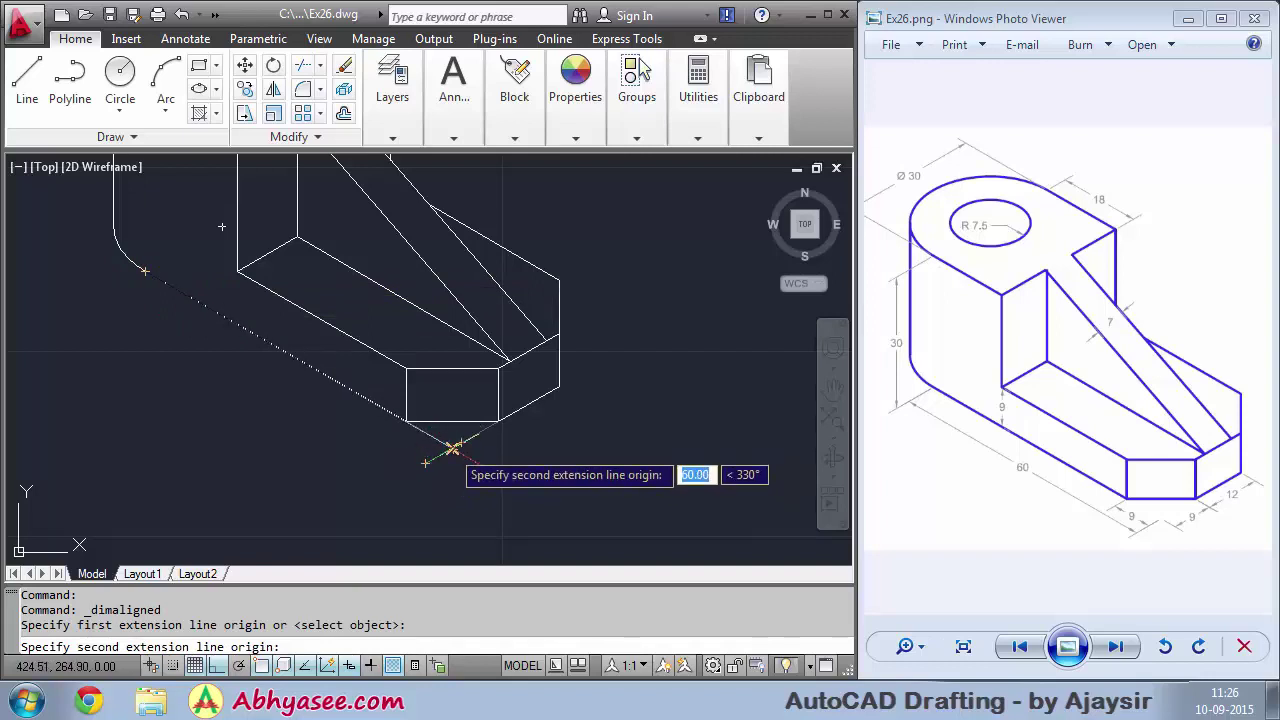
pyautogui.click(452, 447)
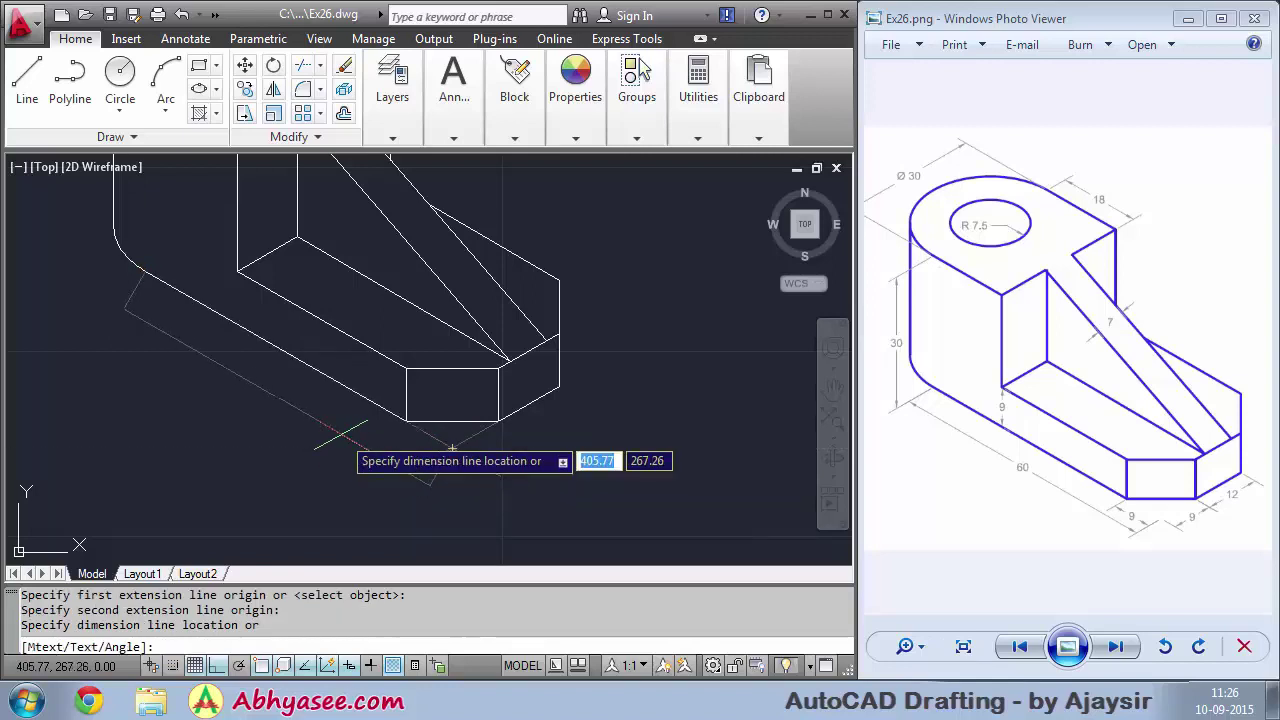
pyautogui.click(343, 434)
# Set the annotation scale to 1:10
pyautogui.click(630, 665)
pyautogui.click(650, 145)
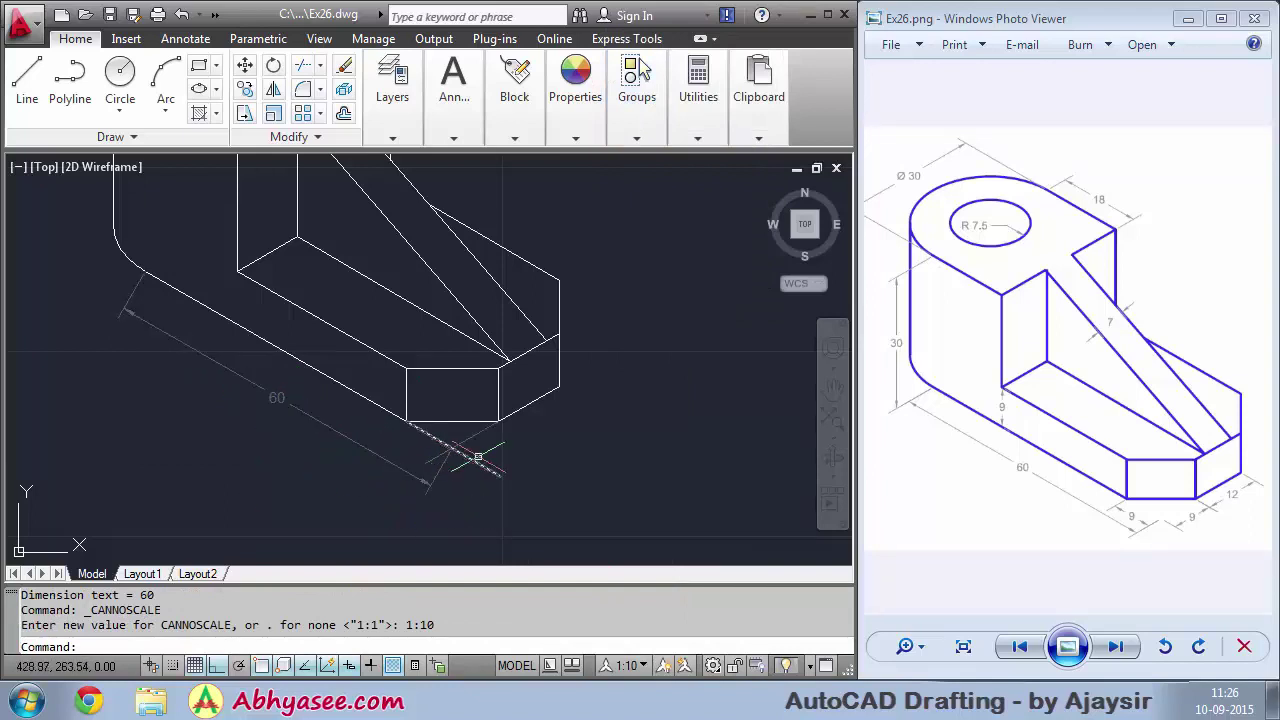
pyautogui.scroll(2, 478, 457)
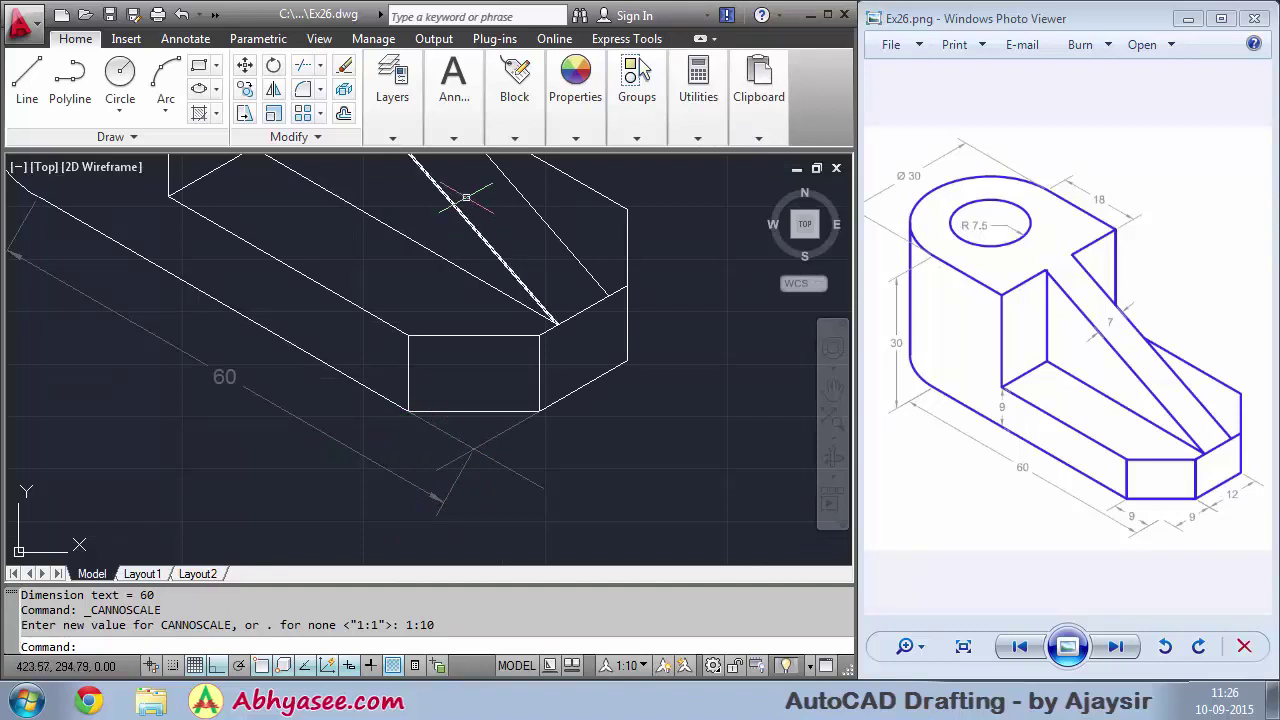
pyautogui.click(454, 95)
pyautogui.click(505, 163)
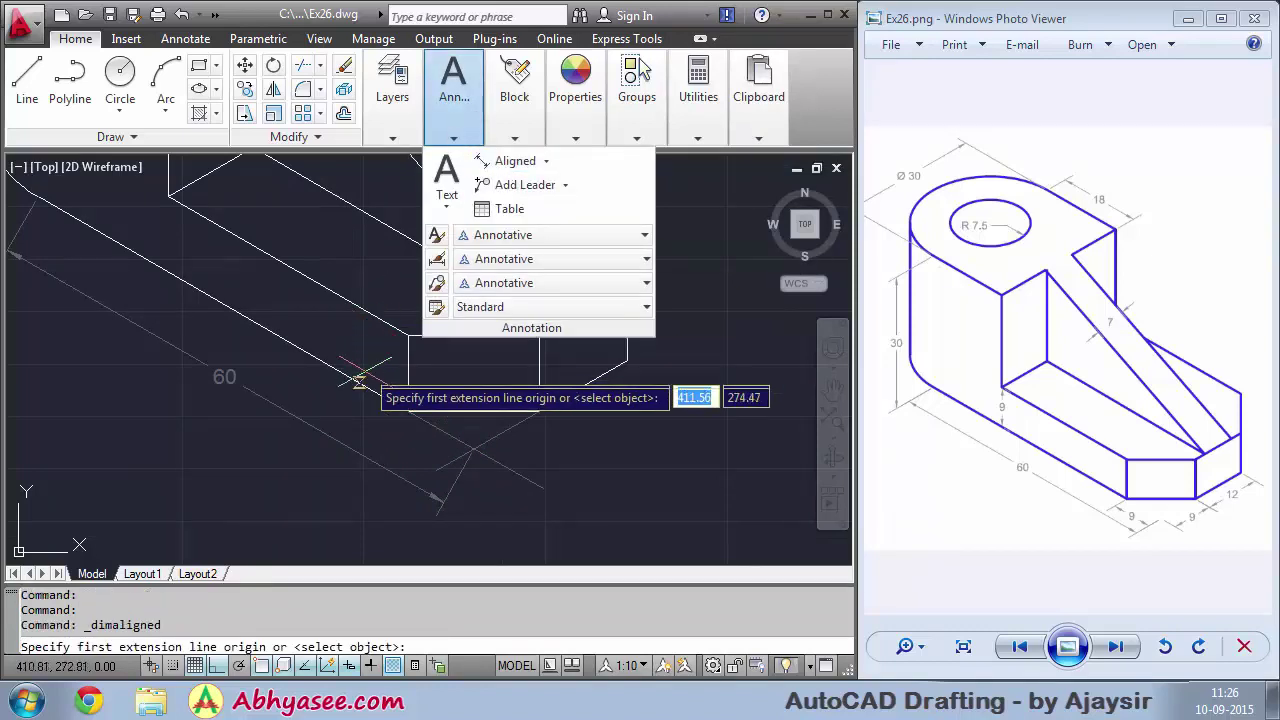
# Place a 9 aligned dimension from the guide crossing to the box's lower-left corner, then delete the slanted construction line
pyautogui.click(474, 450)
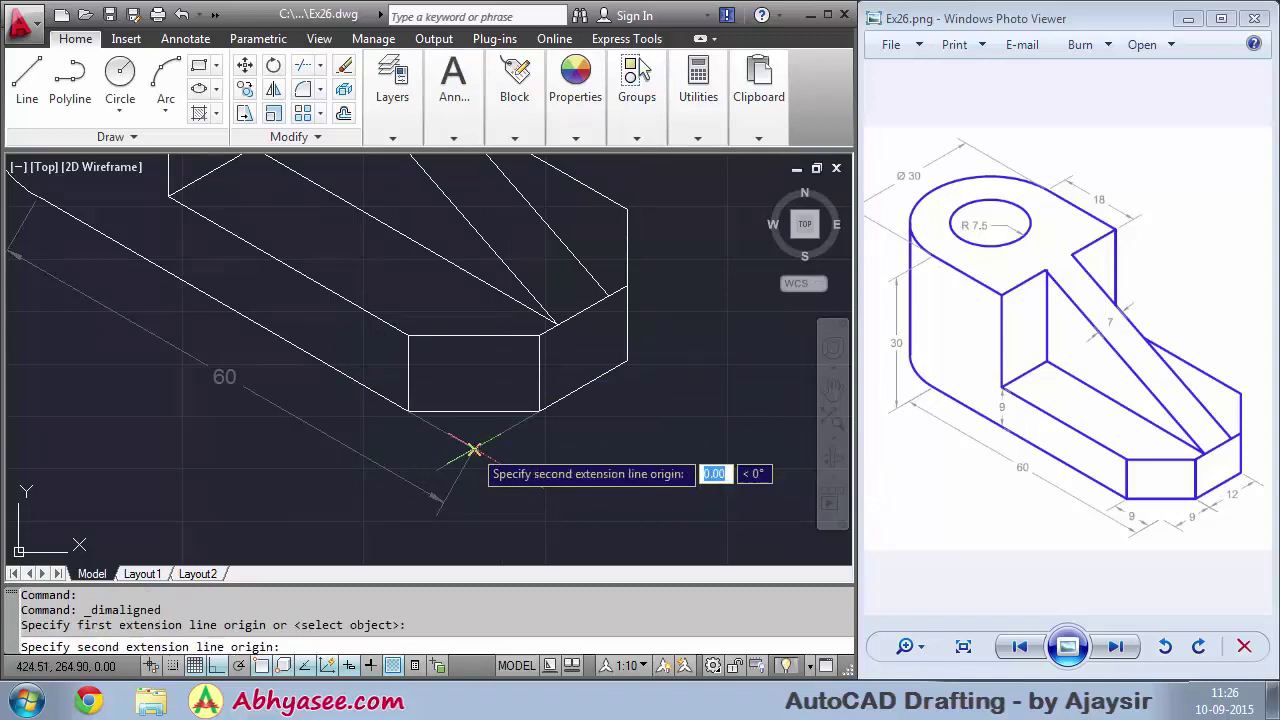
pyautogui.click(408, 411)
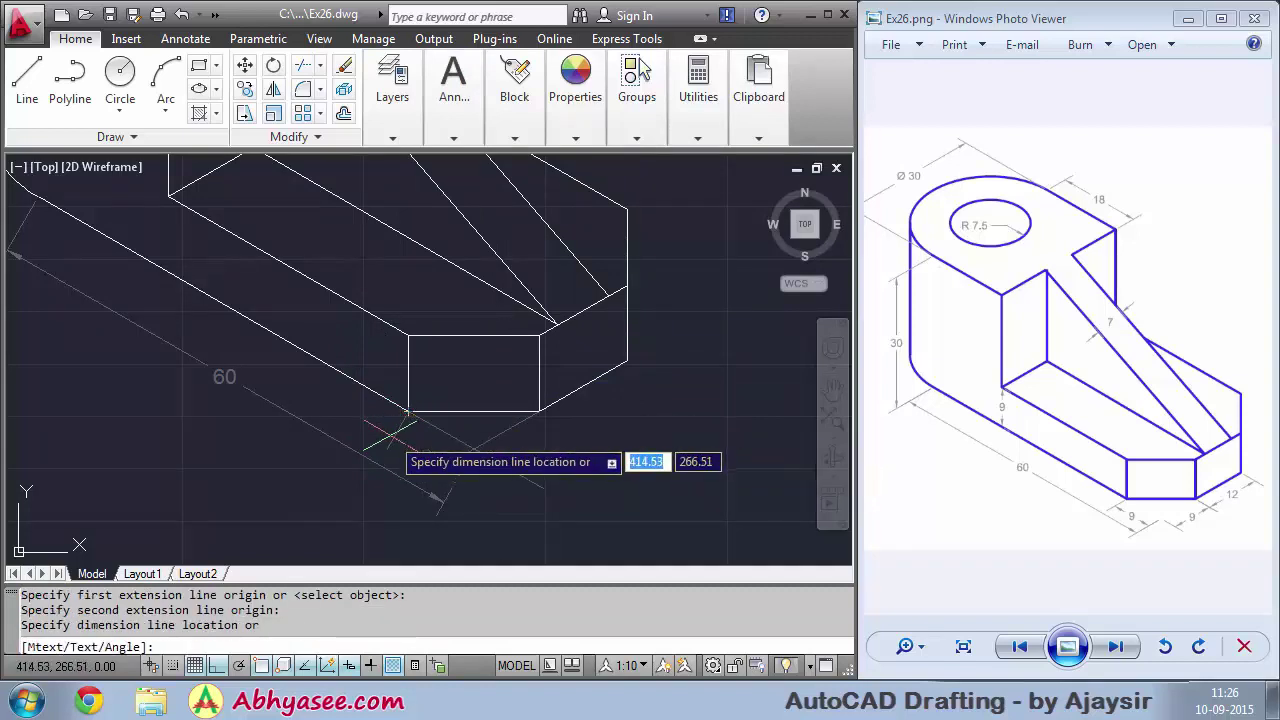
pyautogui.click(432, 450)
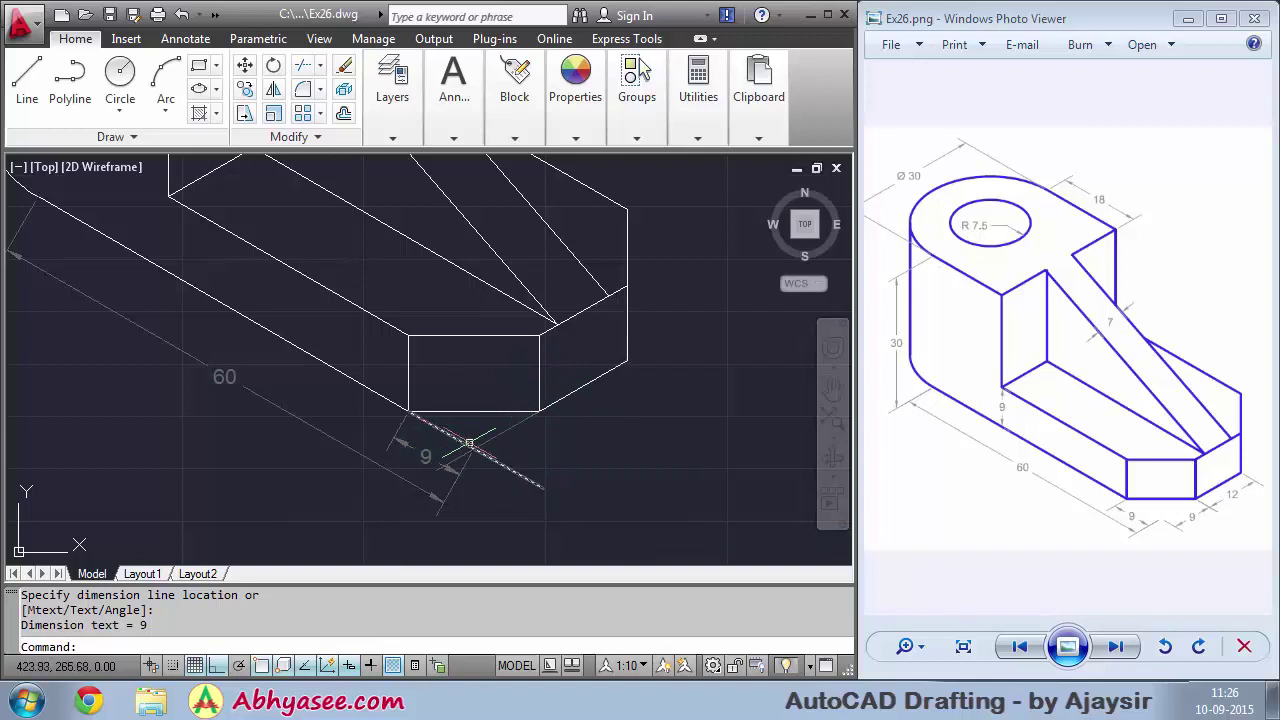
pyautogui.click(510, 468)
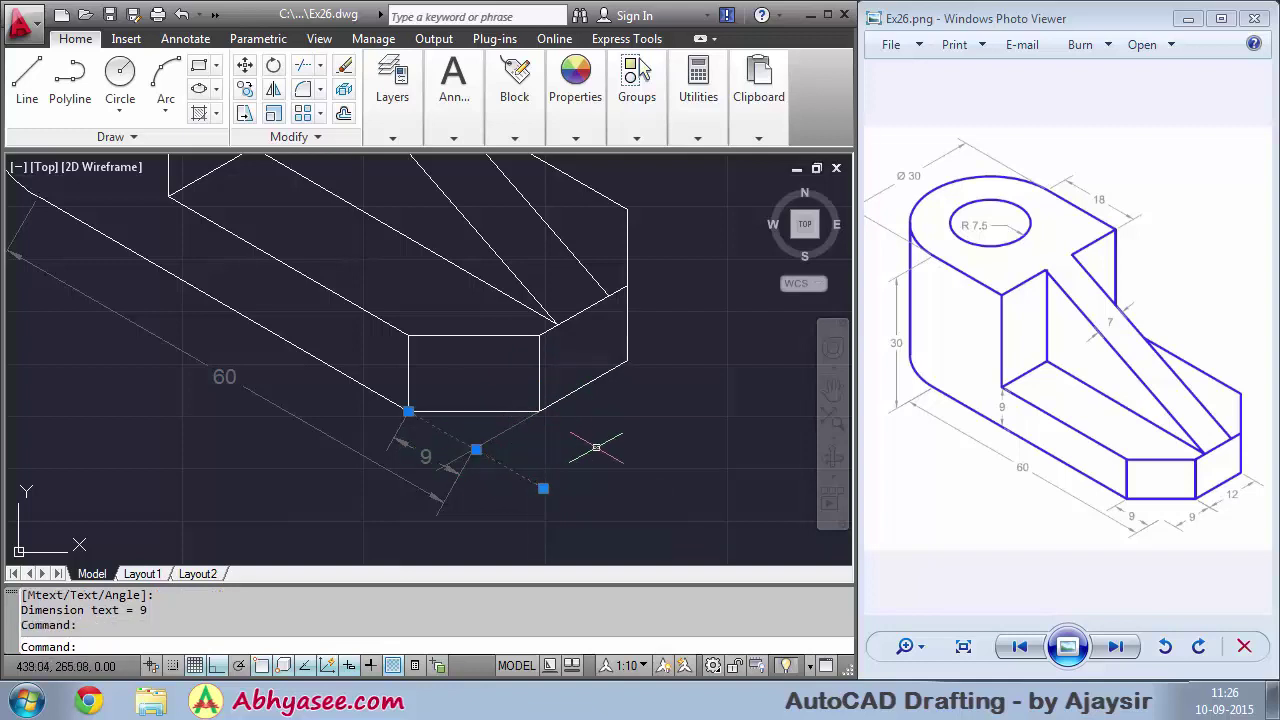
pyautogui.press('Delete')
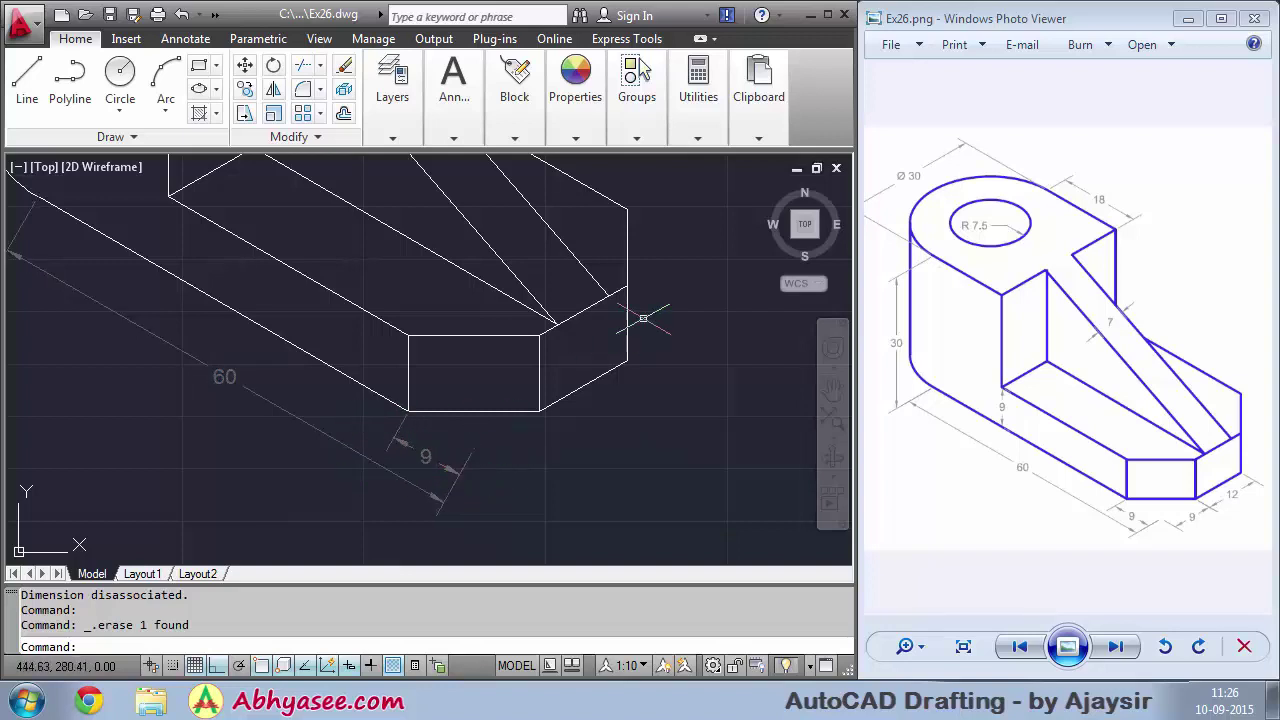
# Pan and zoom to centre the upper lug and its hole, sliding the reference image aside
pyautogui.moveTo(675, 275); pyautogui.dragTo(708, 387, button='middle')
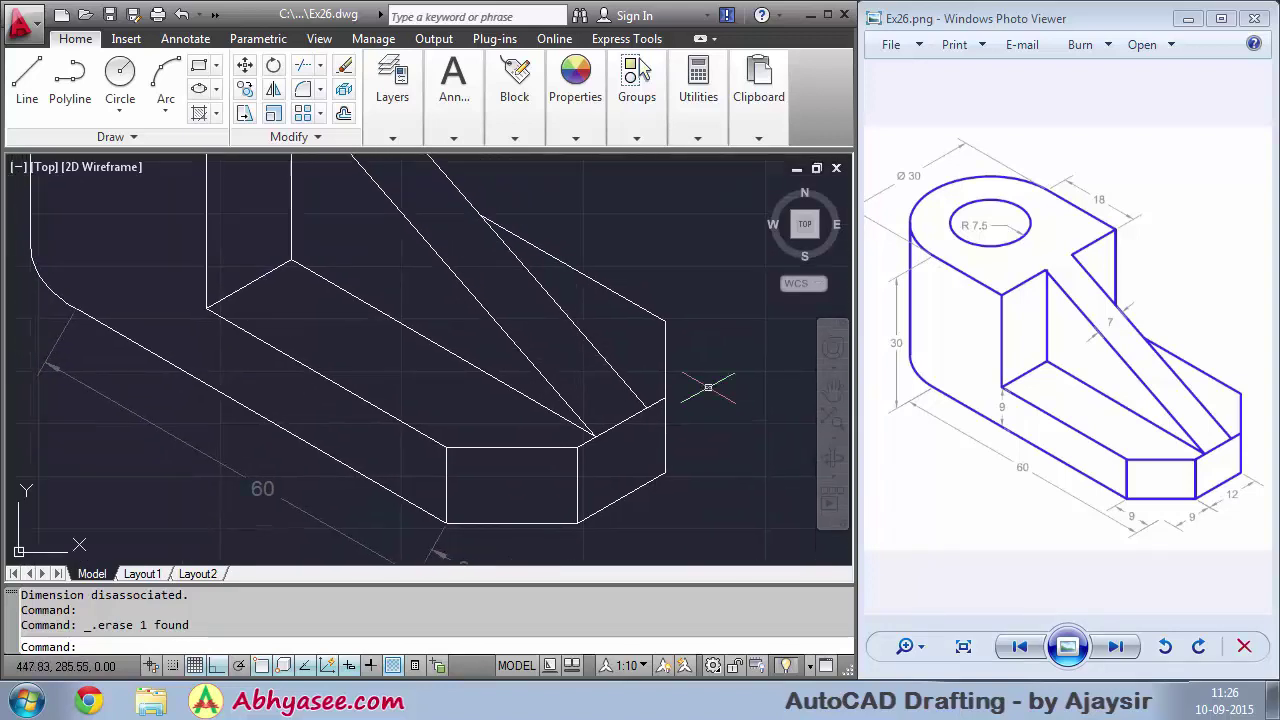
pyautogui.scroll(-2, 576, 278)
pyautogui.moveTo(574, 277); pyautogui.dragTo(594, 420, button='middle')
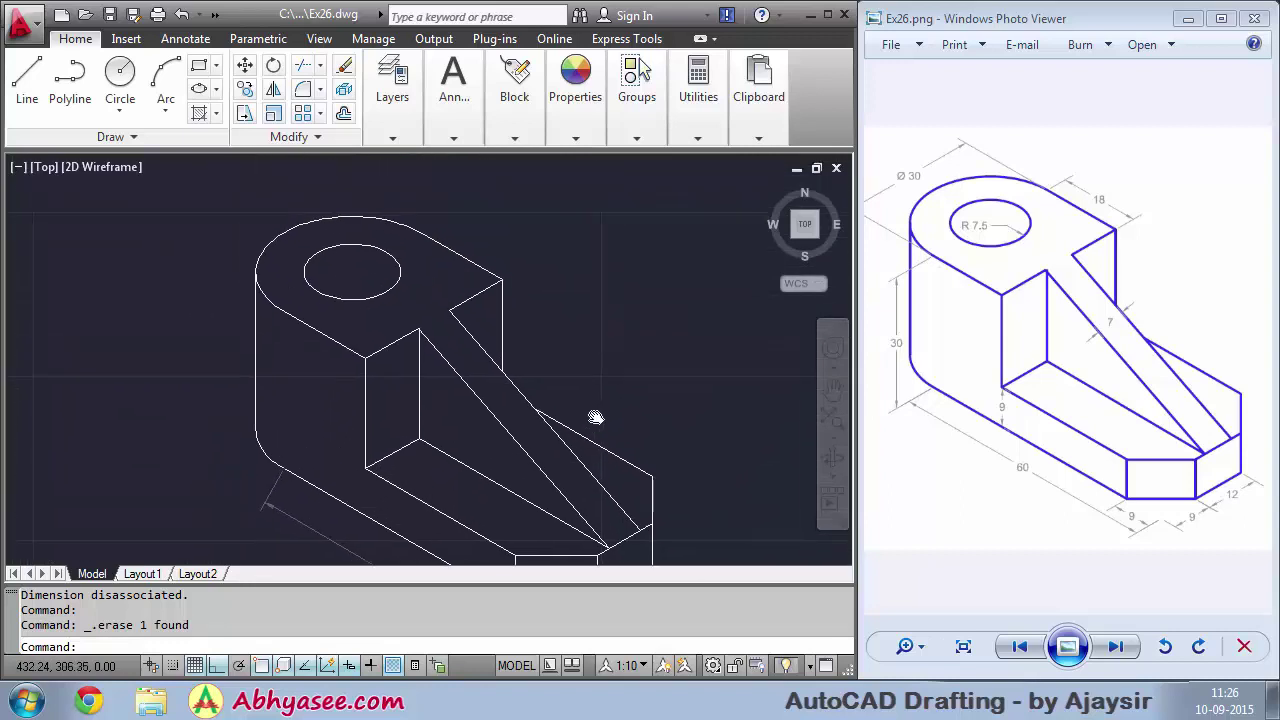
pyautogui.scroll(1, 489, 314)
pyautogui.moveTo(548, 254); pyautogui.dragTo(646, 366, button='middle')
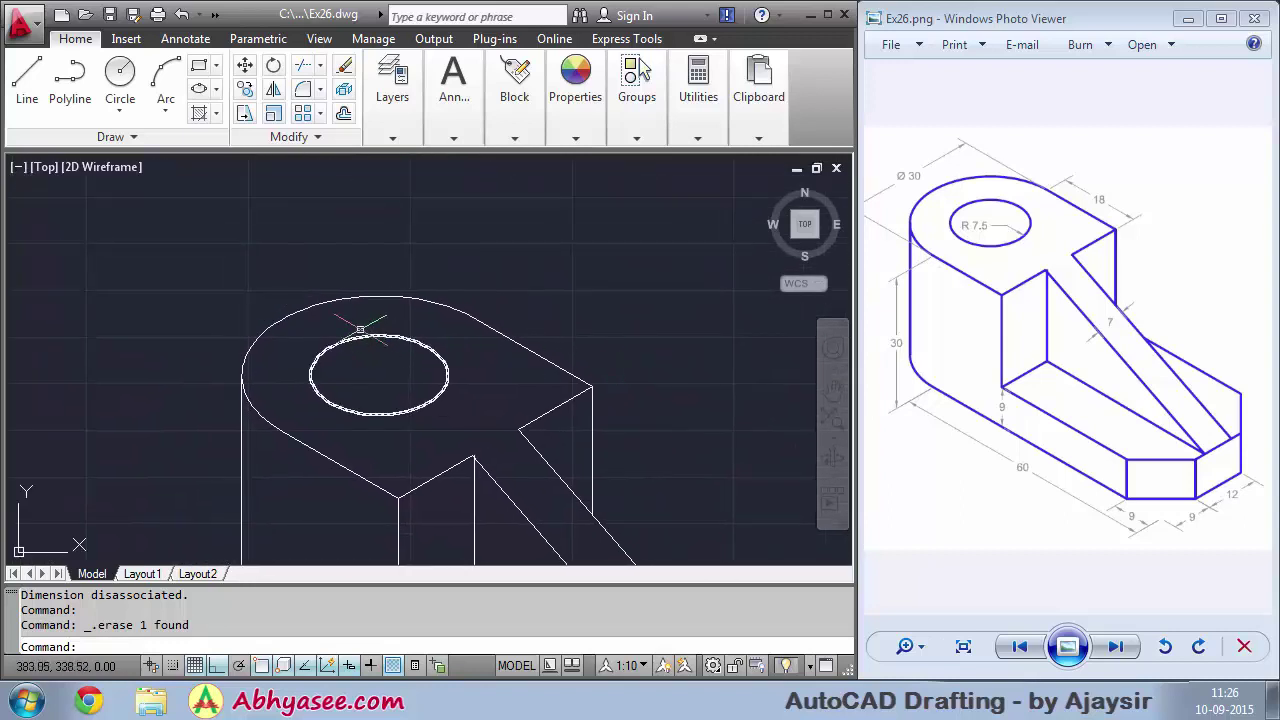
pyautogui.moveTo(343, 314)
pyautogui.mouseDown(button='middle')
pyautogui.moveTo(394, 350)
pyautogui.moveTo(389, 334)
pyautogui.mouseUp(button='middle')
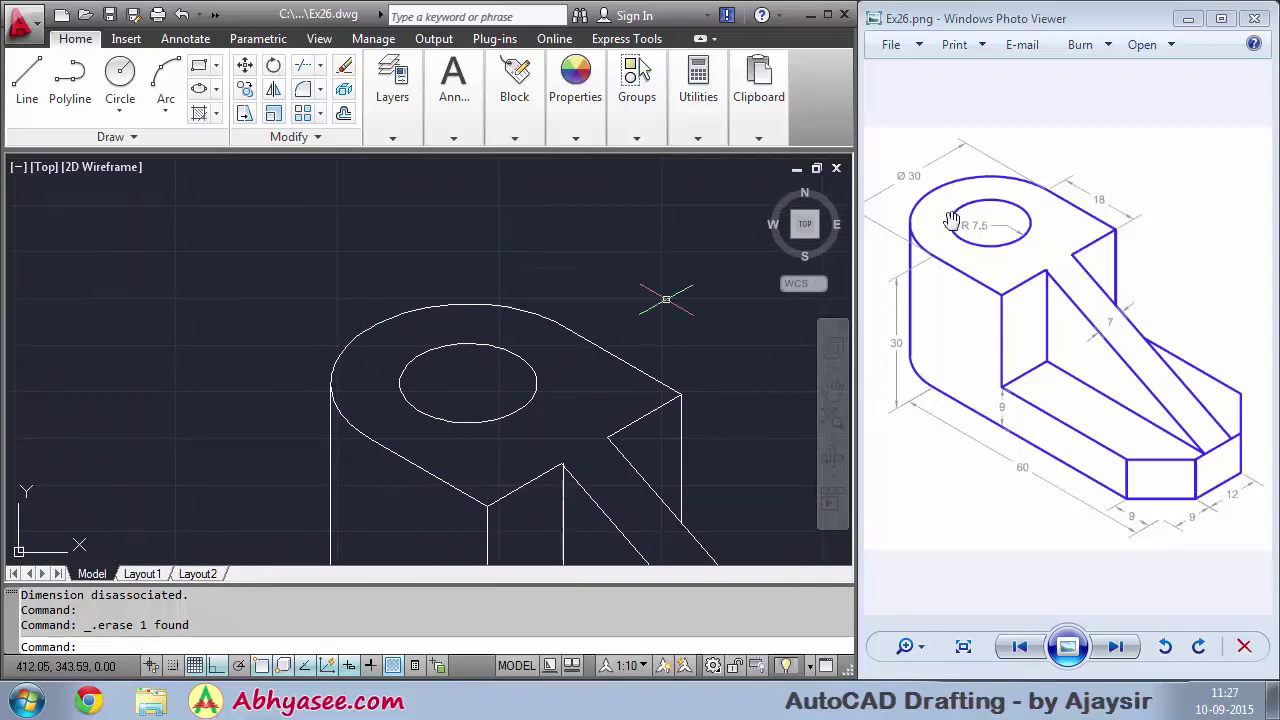
pyautogui.moveTo(948, 197); pyautogui.dragTo(974, 152)
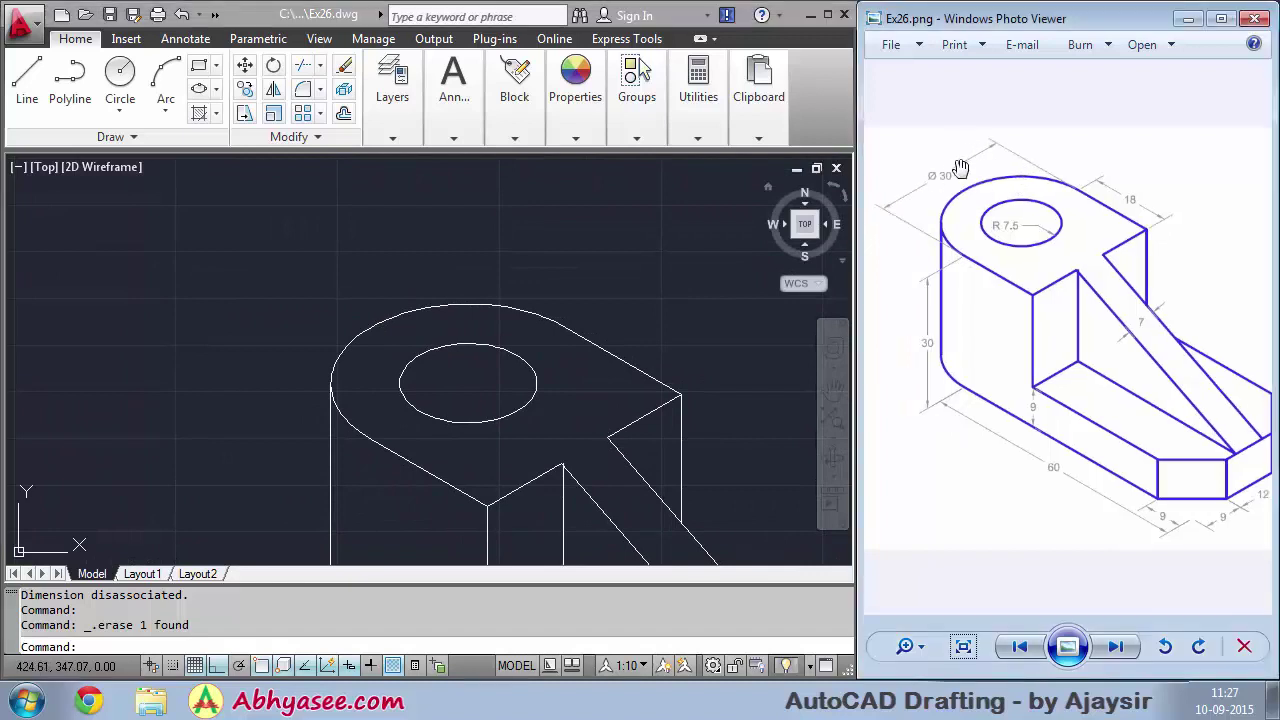
pyautogui.click(452, 145)
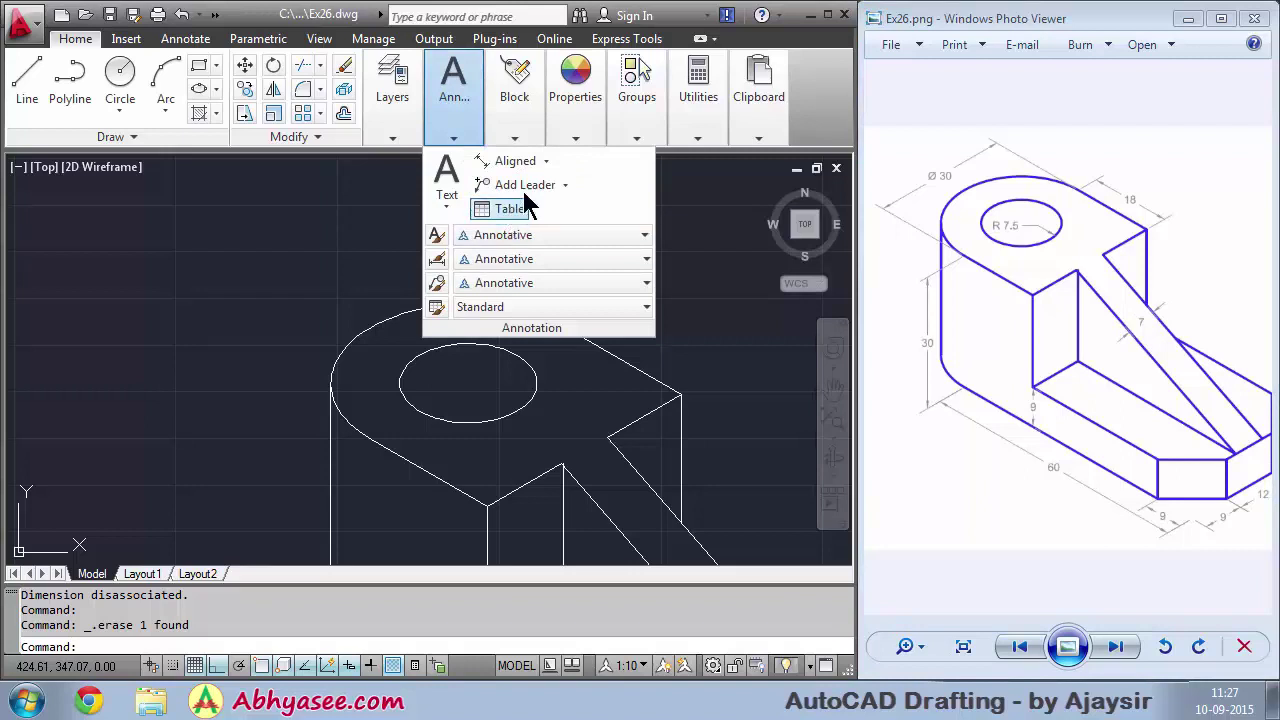
pyautogui.click(546, 162)
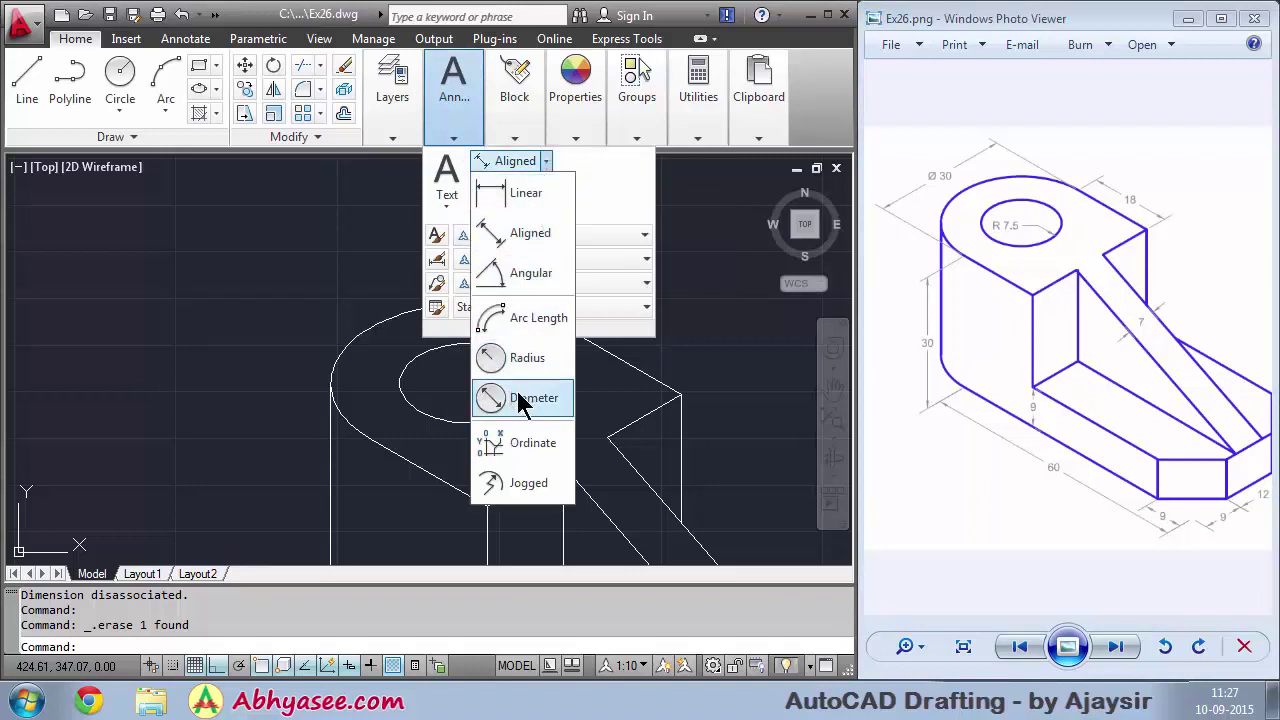
pyautogui.press('Escape')
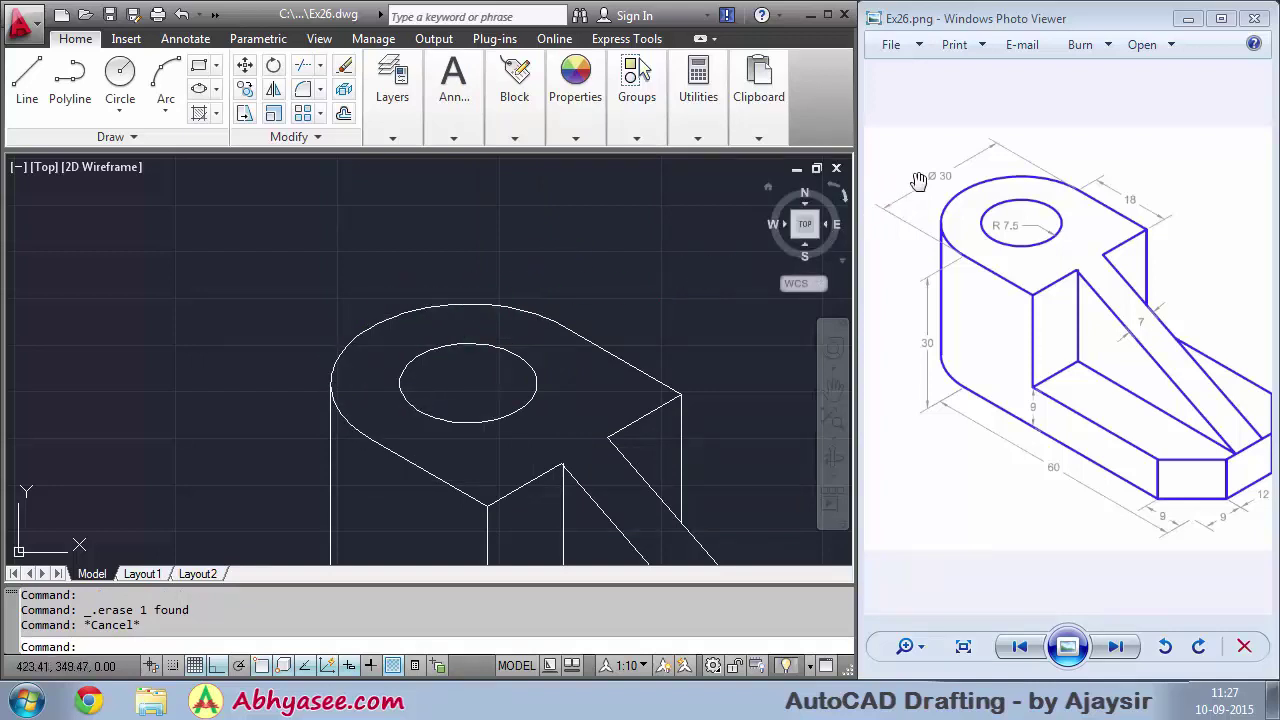
# Add an aligned 30 dimension across the round top of the lug
pyautogui.click(458, 135)
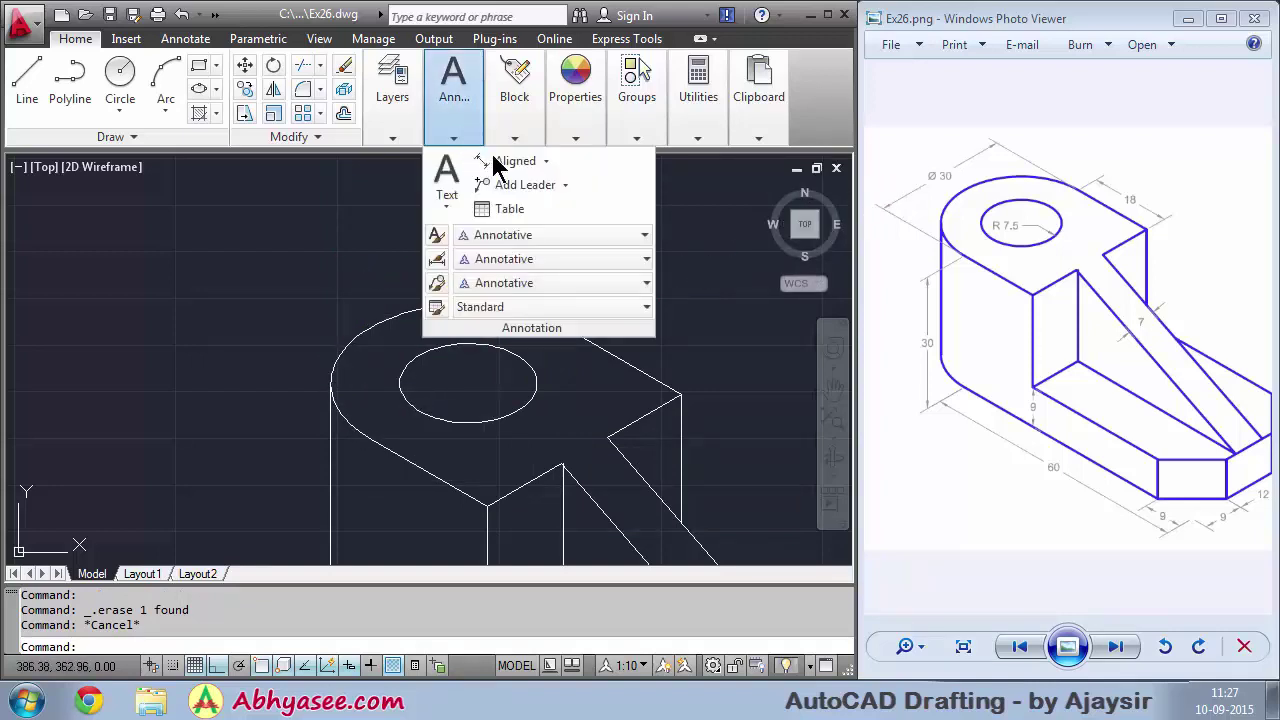
pyautogui.click(526, 162)
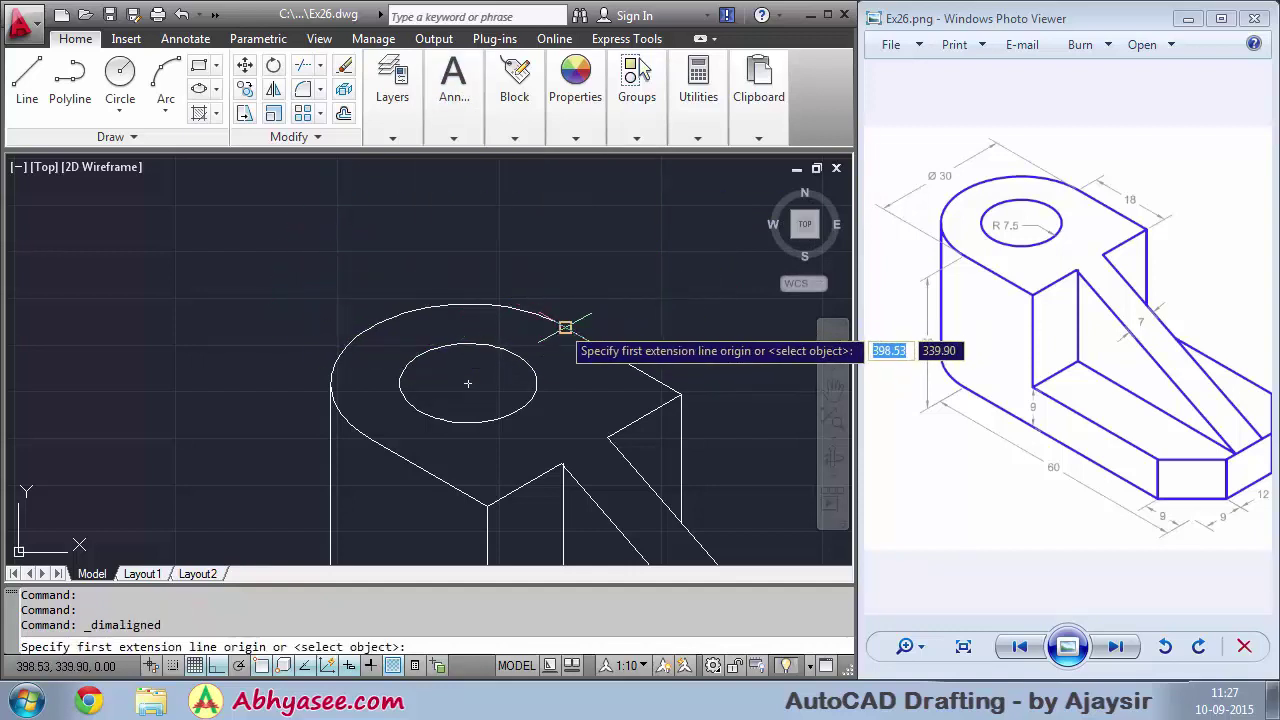
pyautogui.click(565, 327)
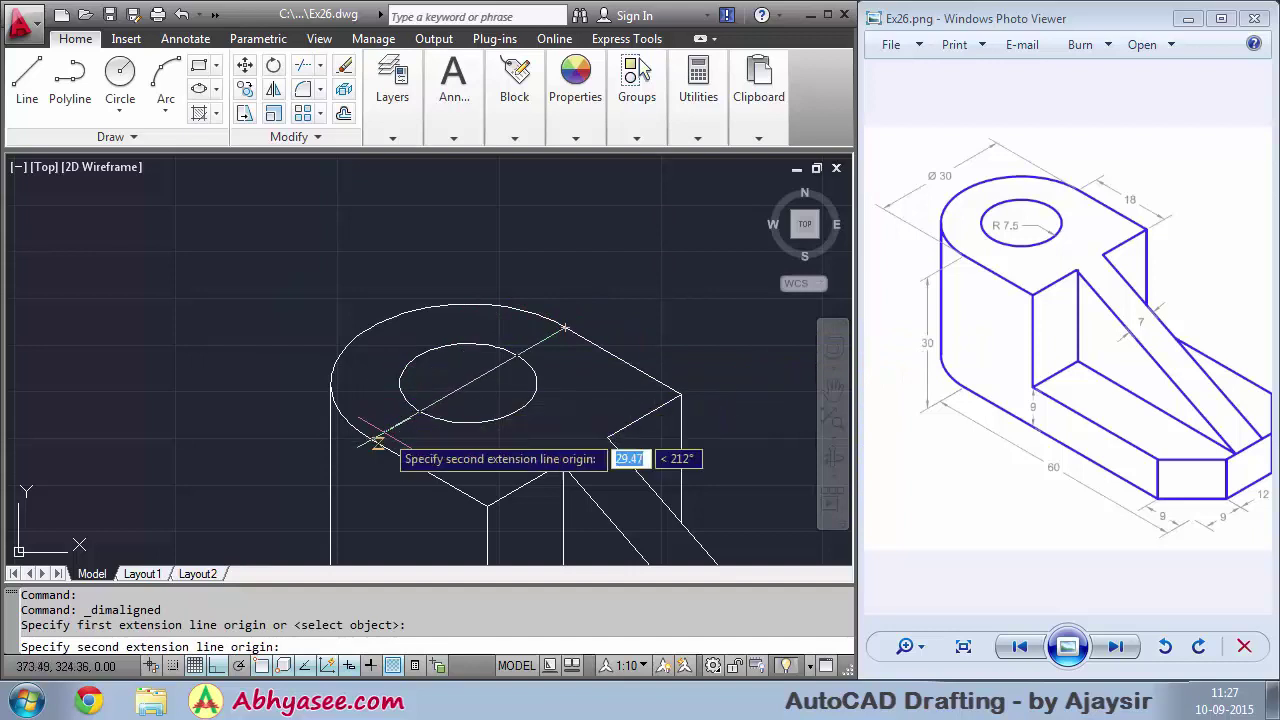
pyautogui.click(372, 440)
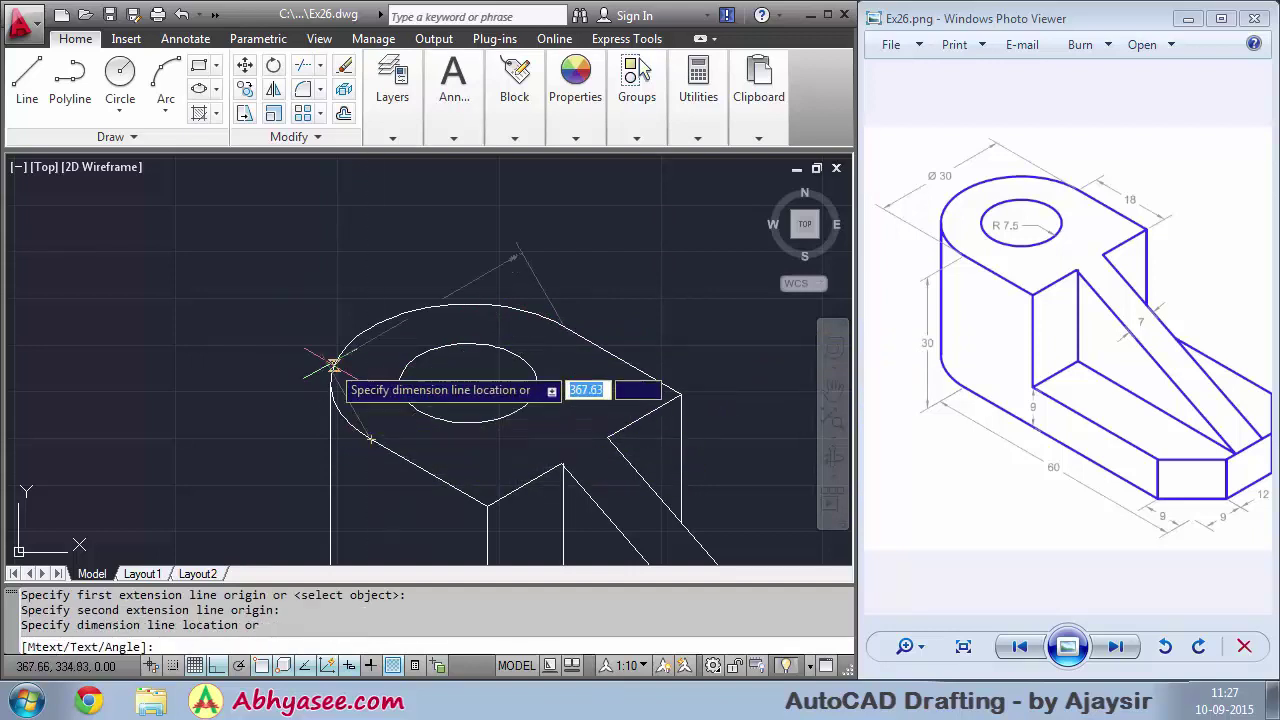
pyautogui.click(288, 303)
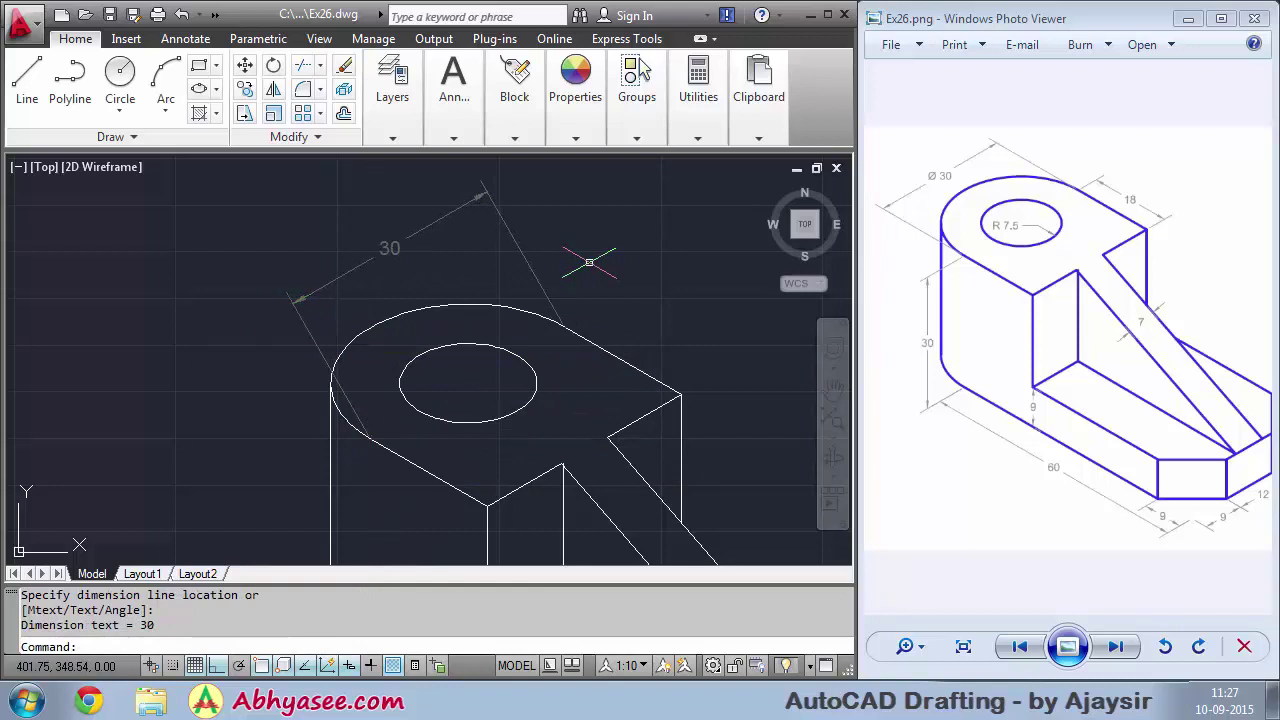
# Oblique the 30 dimension's extension lines to -30 with DIMEDIT
pyautogui.write('dimed')
pyautogui.press('Return')
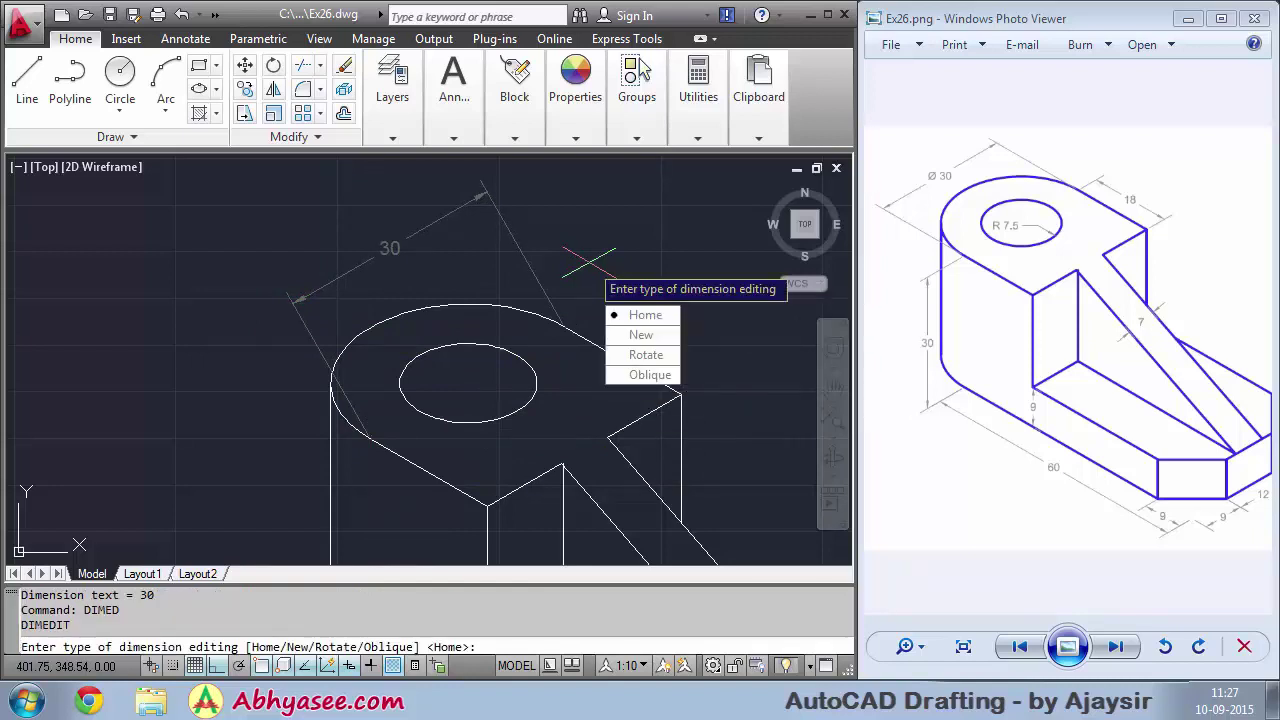
pyautogui.write('o')
pyautogui.press('Return')
pyautogui.click(323, 283)
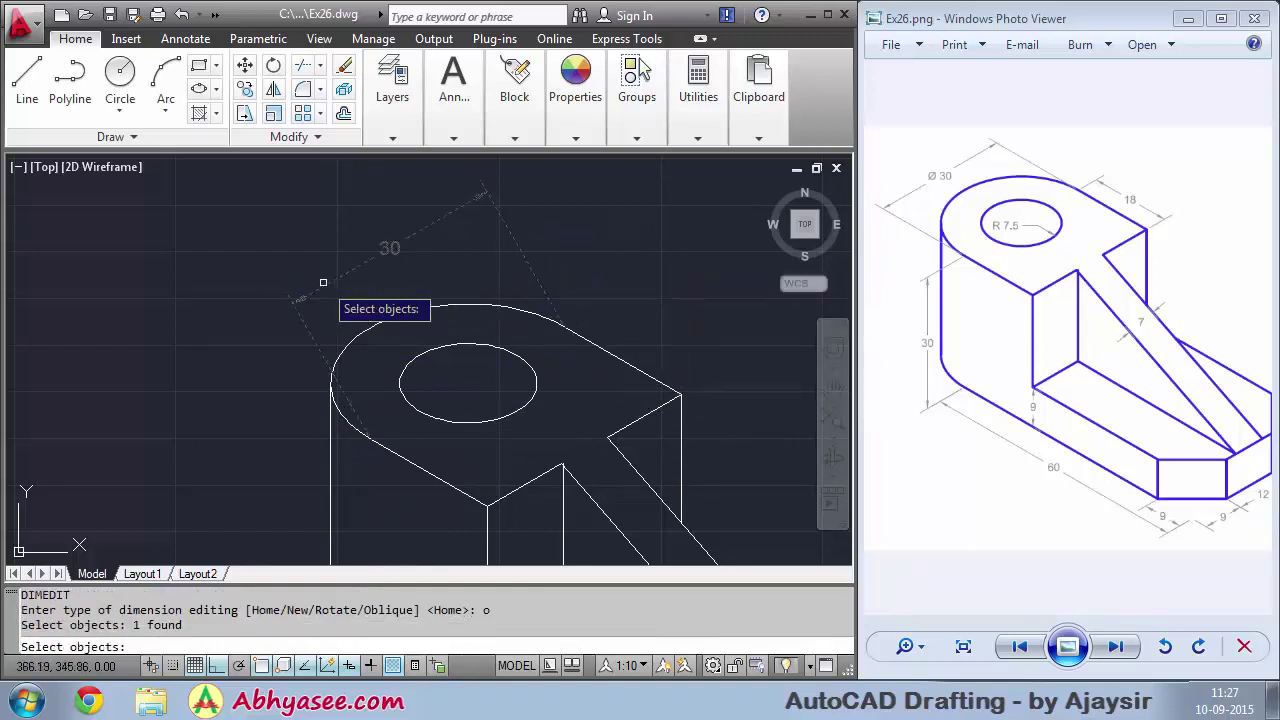
pyautogui.press('Return')
pyautogui.write('-30')
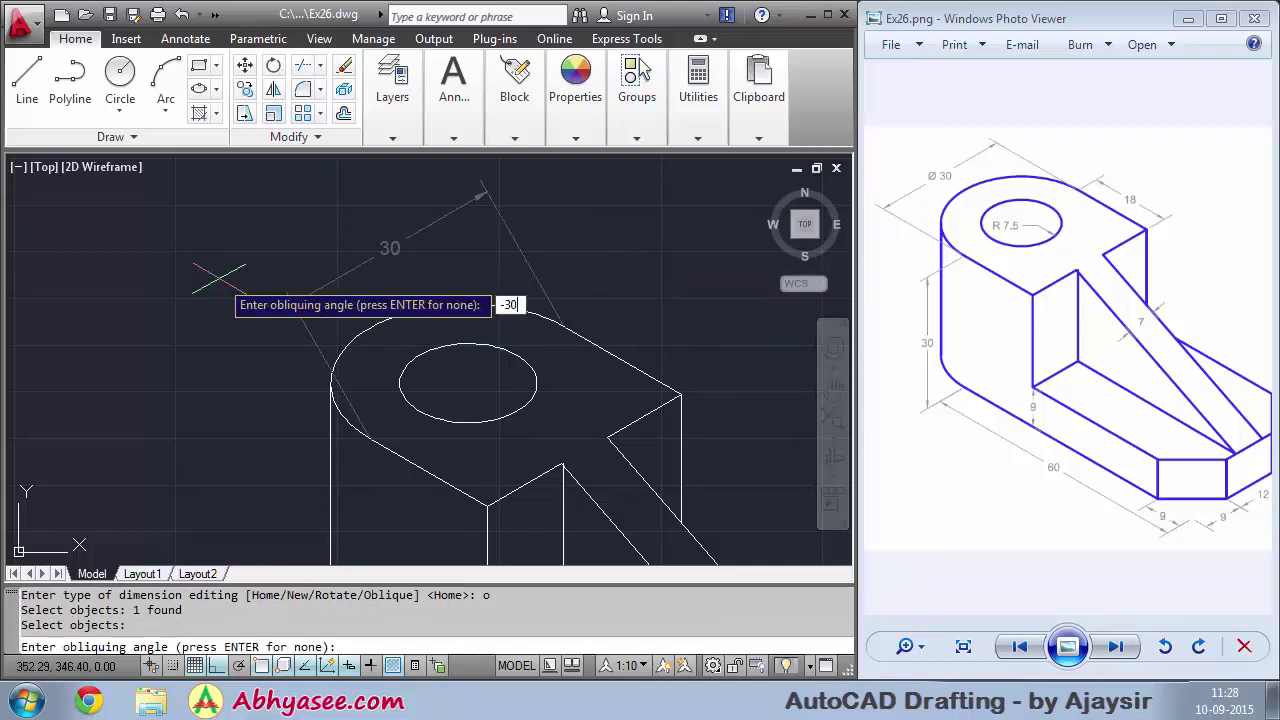
pyautogui.press('Return')
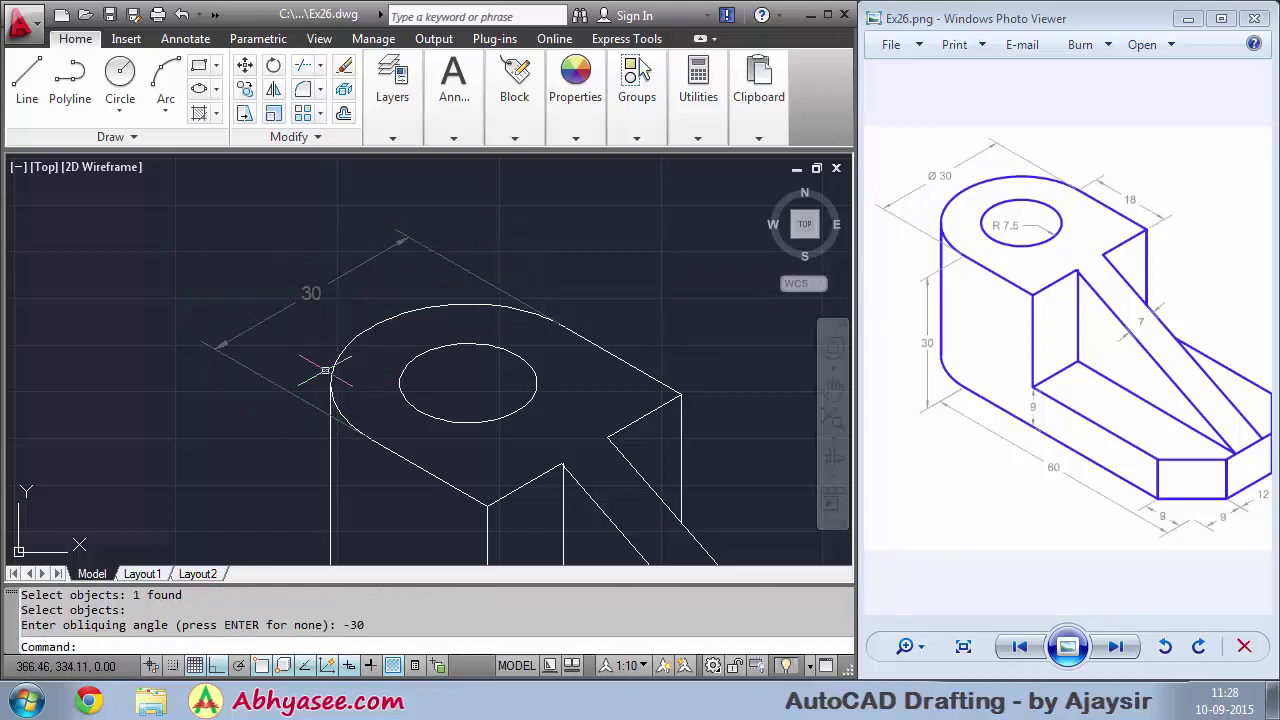
pyautogui.scroll(2, 270, 312)
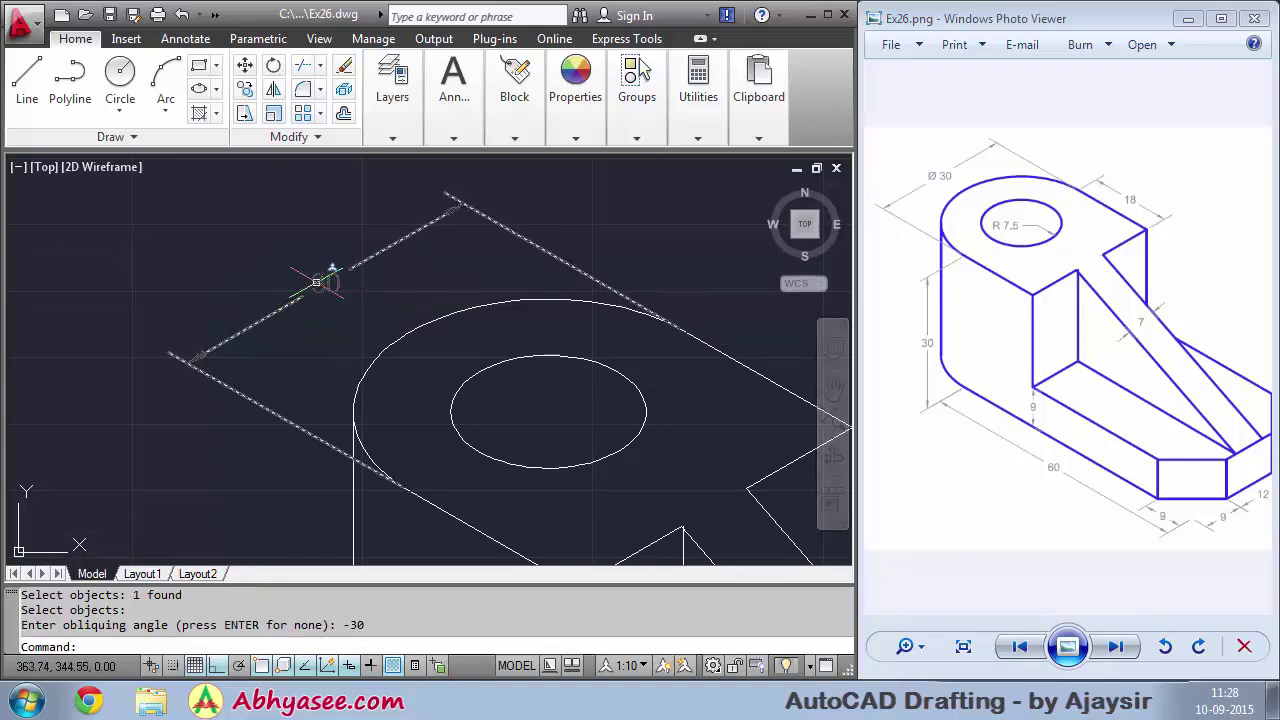
# Insert %%c before the value so the lug dimension reads Ø 30
pyautogui.doubleClick(318, 282)
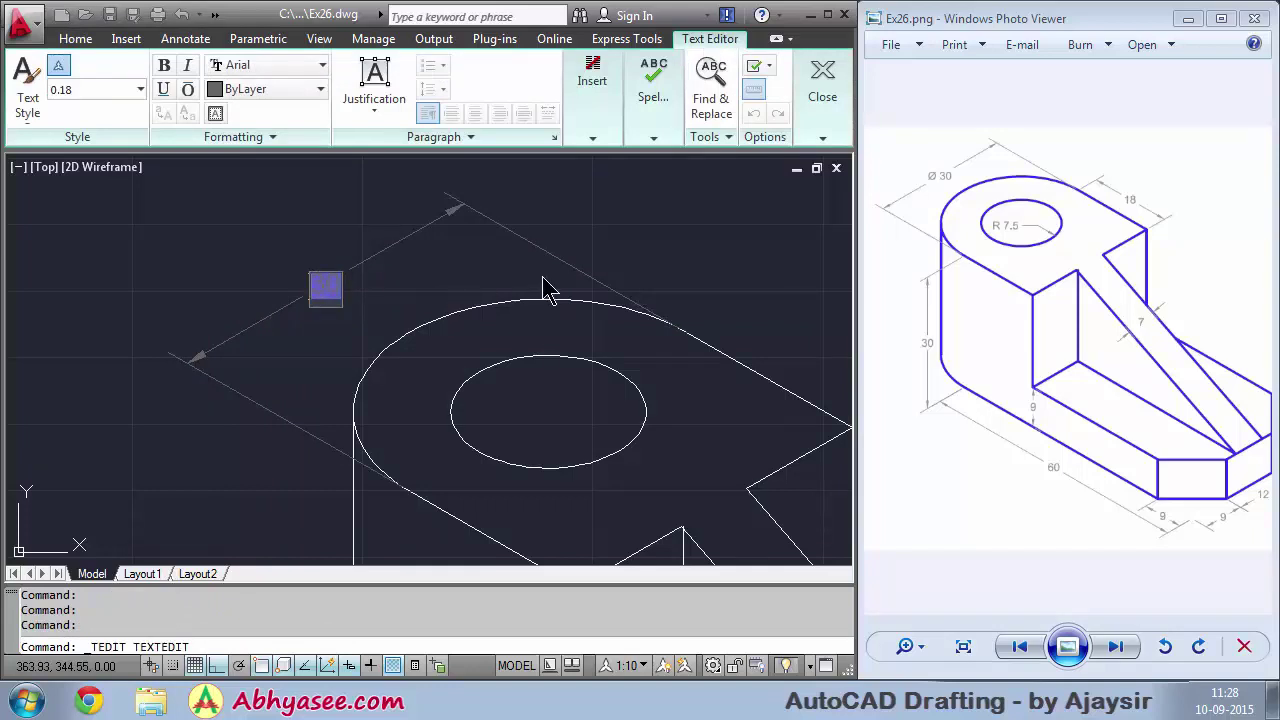
pyautogui.scroll(2, 330, 290)
pyautogui.scroll(3, 330, 290)
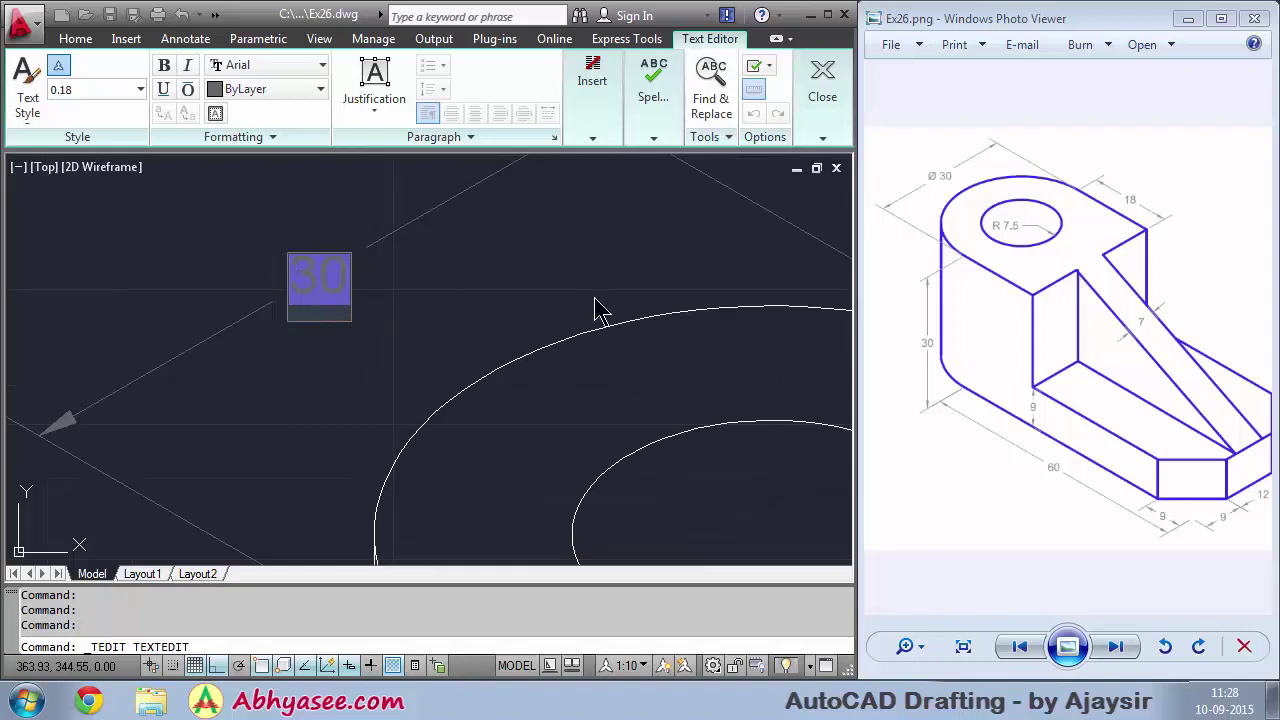
pyautogui.click(654, 130)
pyautogui.write('%%')
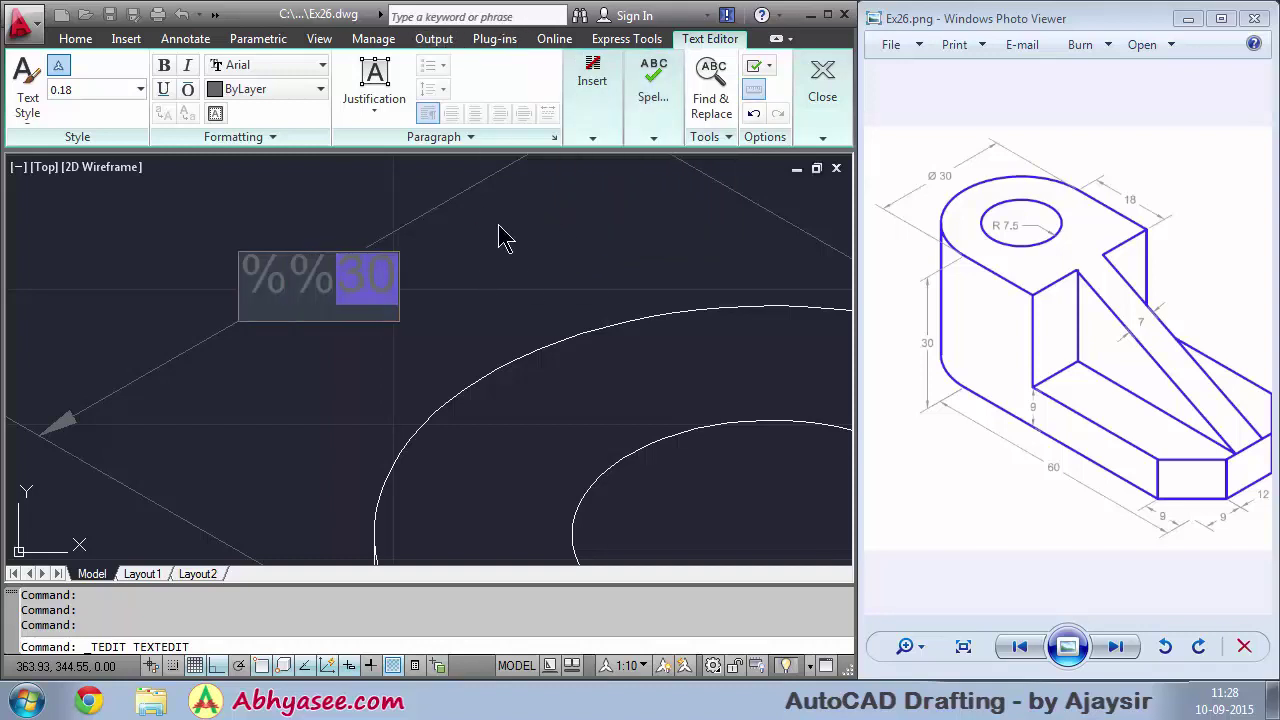
pyautogui.write('c')
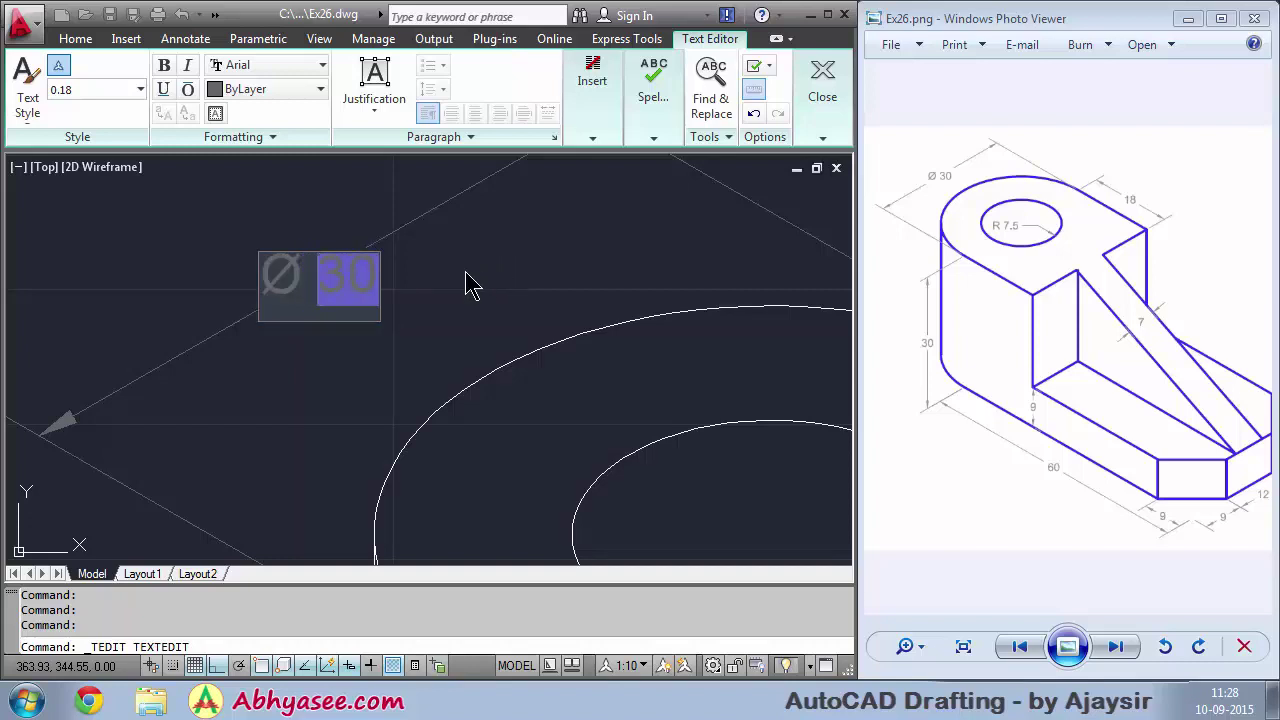
pyautogui.click(500, 314)
pyautogui.scroll(-3, 501, 306)
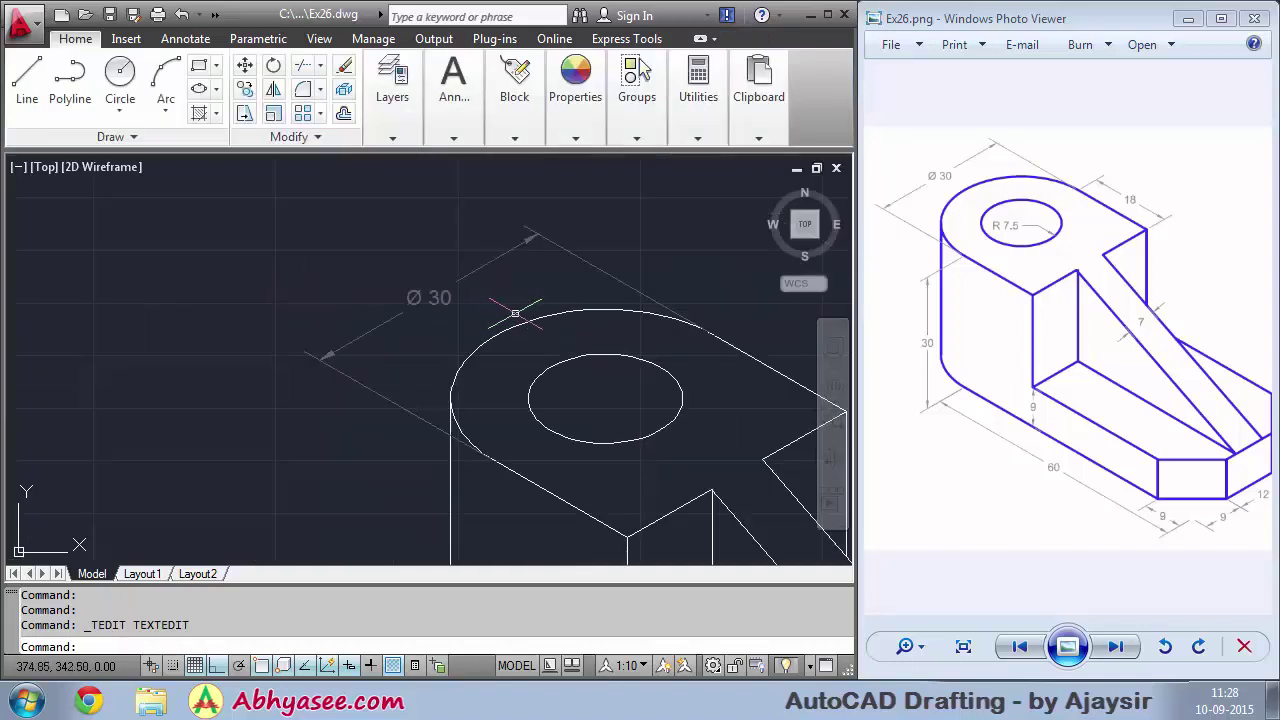
pyautogui.scroll(-1, 514, 309)
pyautogui.scroll(-1, 480, 294)
pyautogui.scroll(-1, 399, 291)
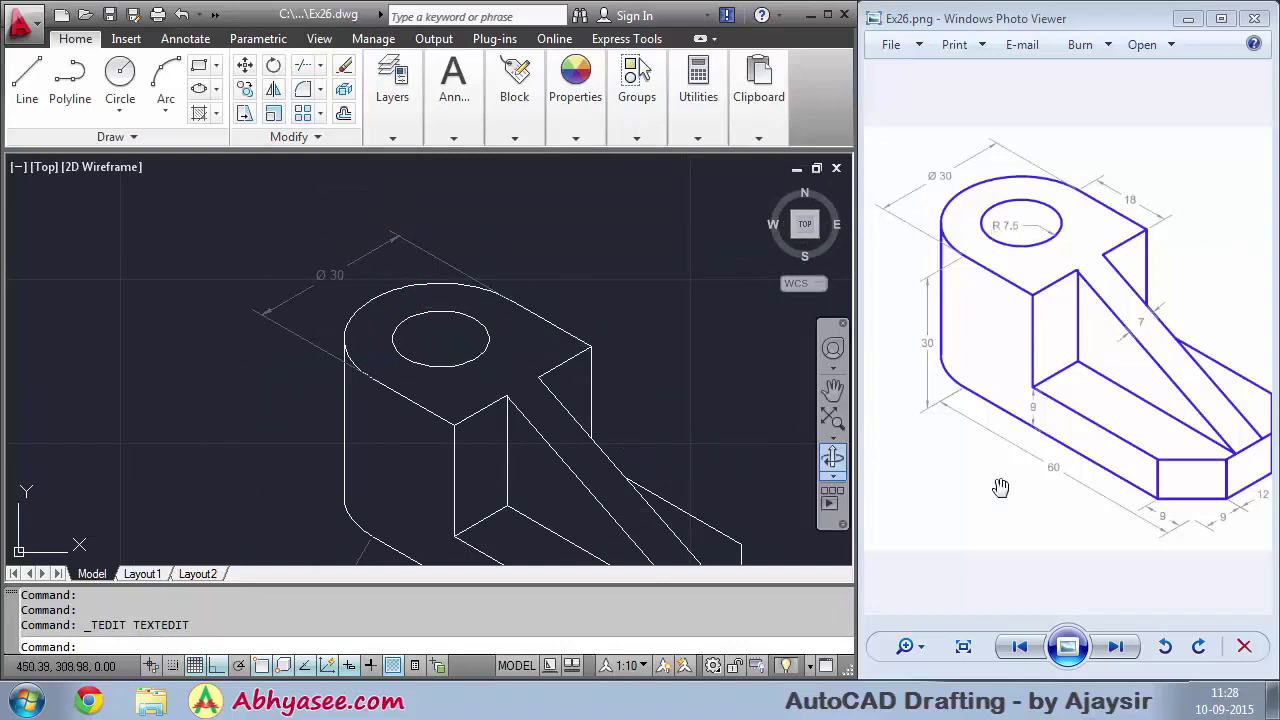
pyautogui.scroll(-2, 597, 330)
pyautogui.moveTo(600, 322)
pyautogui.mouseDown(button='middle')
pyautogui.moveTo(558, 280)
pyautogui.moveTo(556, 298)
pyautogui.mouseUp(button='middle')
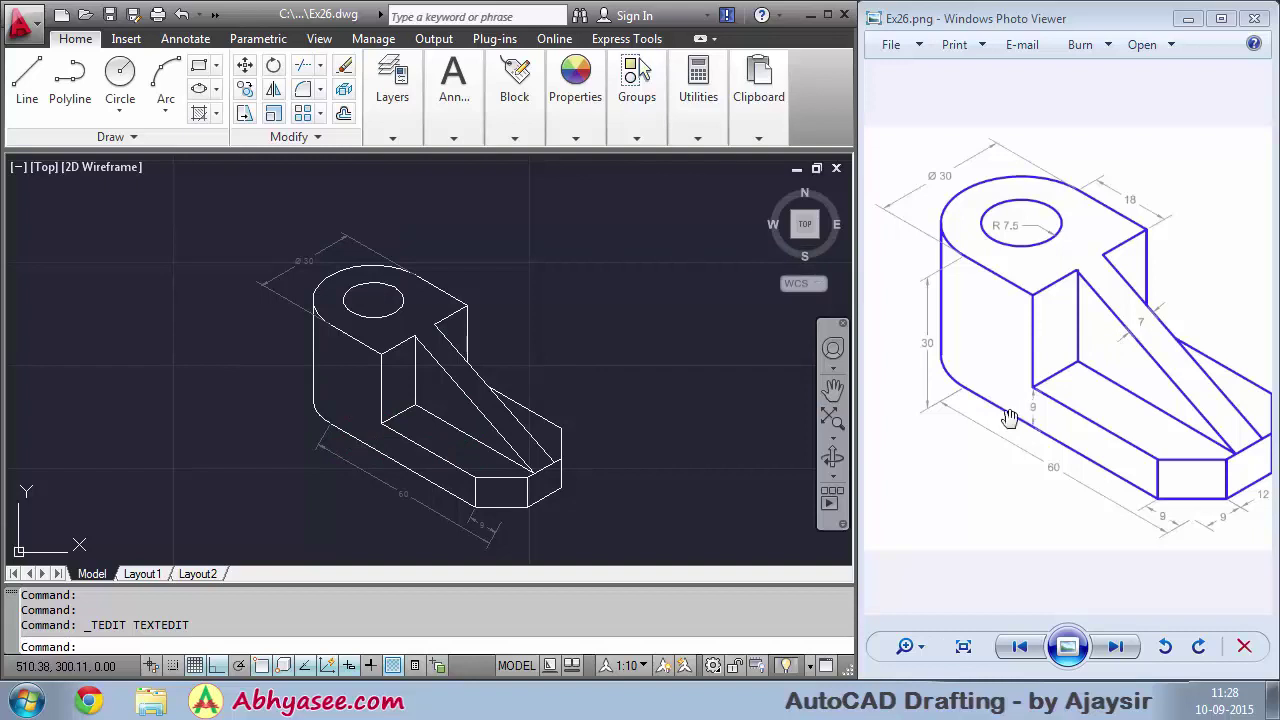
pyautogui.scroll(3, 406, 457)
pyautogui.scroll(3, 386, 449)
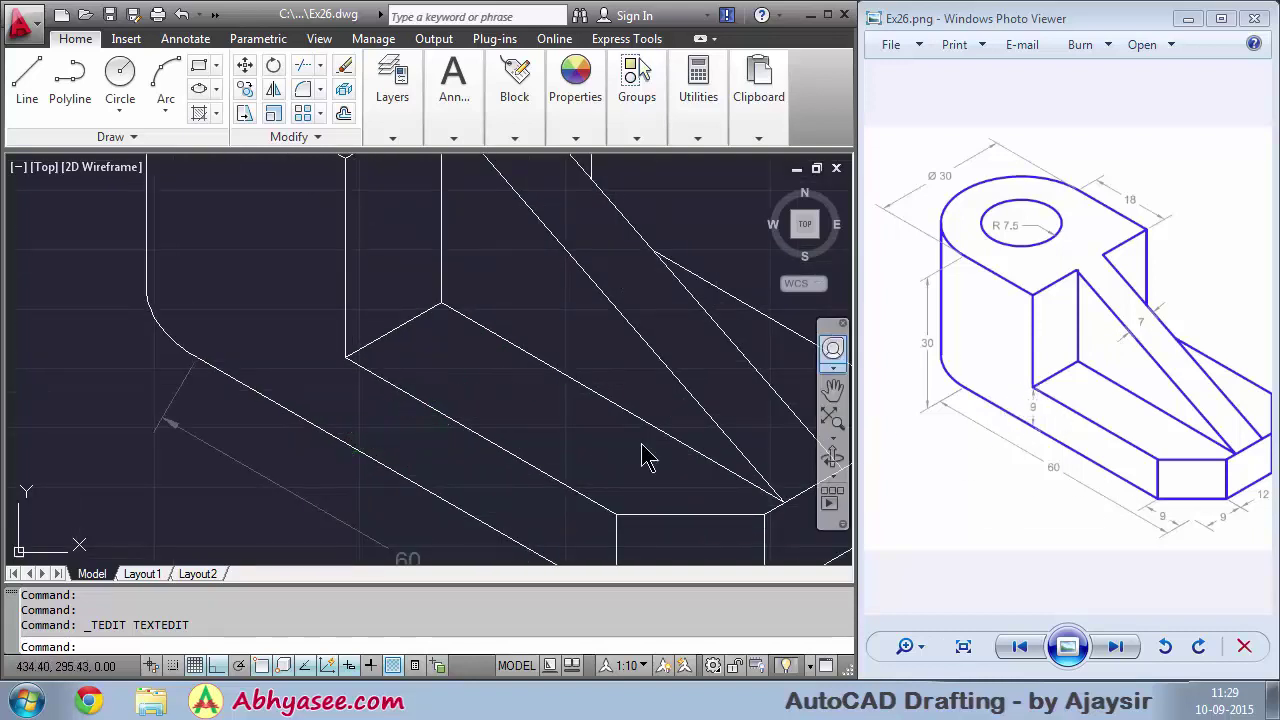
pyautogui.moveTo(427, 417); pyautogui.dragTo(420, 371, button='middle')
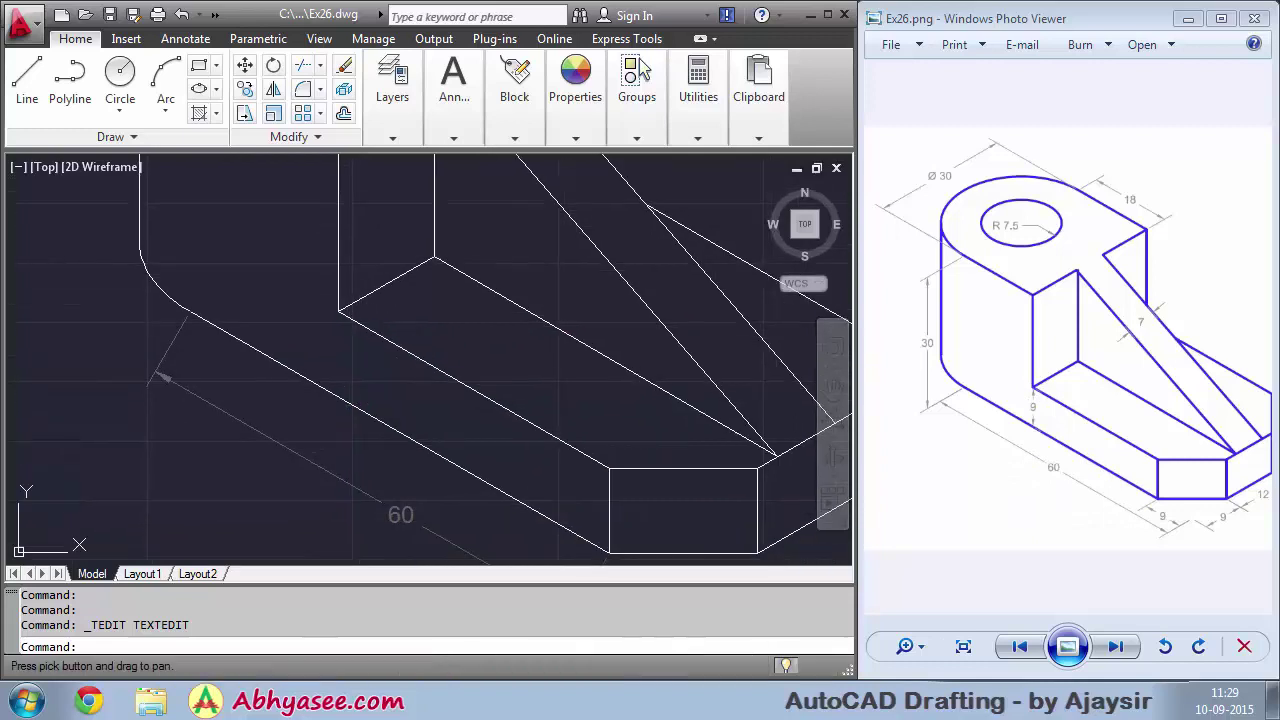
# Switch to the left isoplane and dimension the lower step's vertical edge as 9
pyautogui.press('F5')
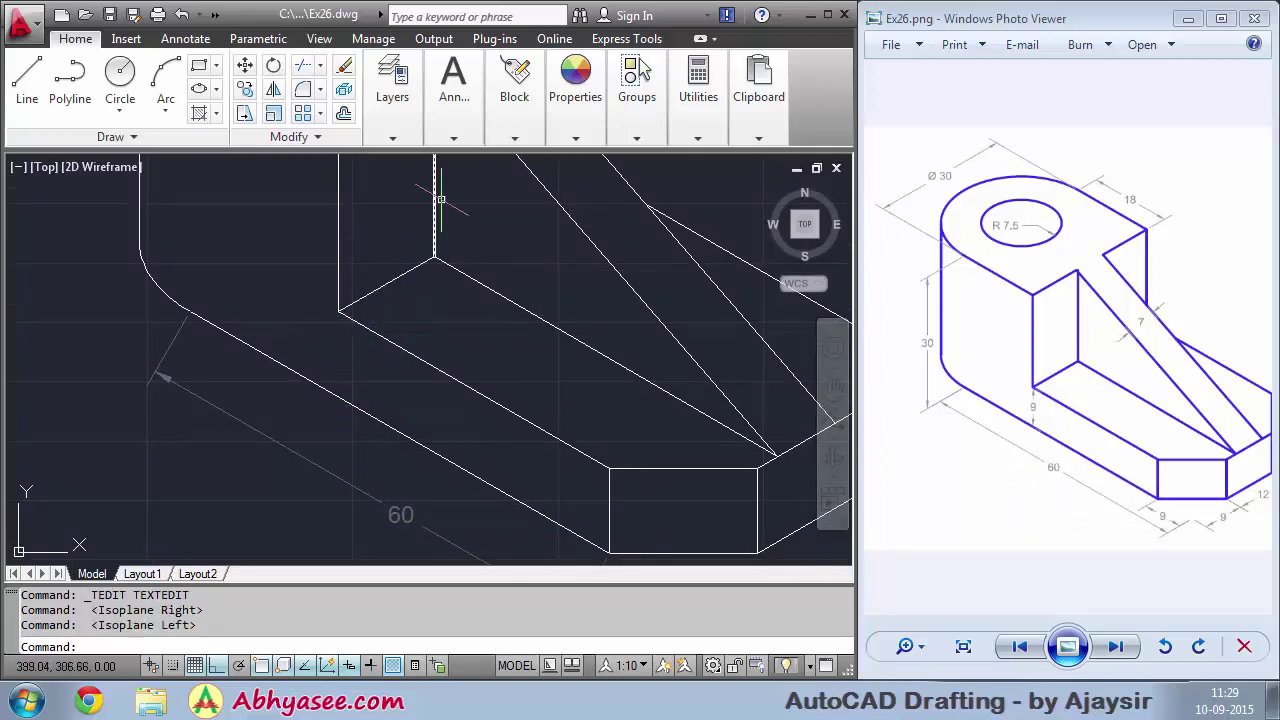
pyautogui.click(392, 138)
pyautogui.moveTo(453, 96)
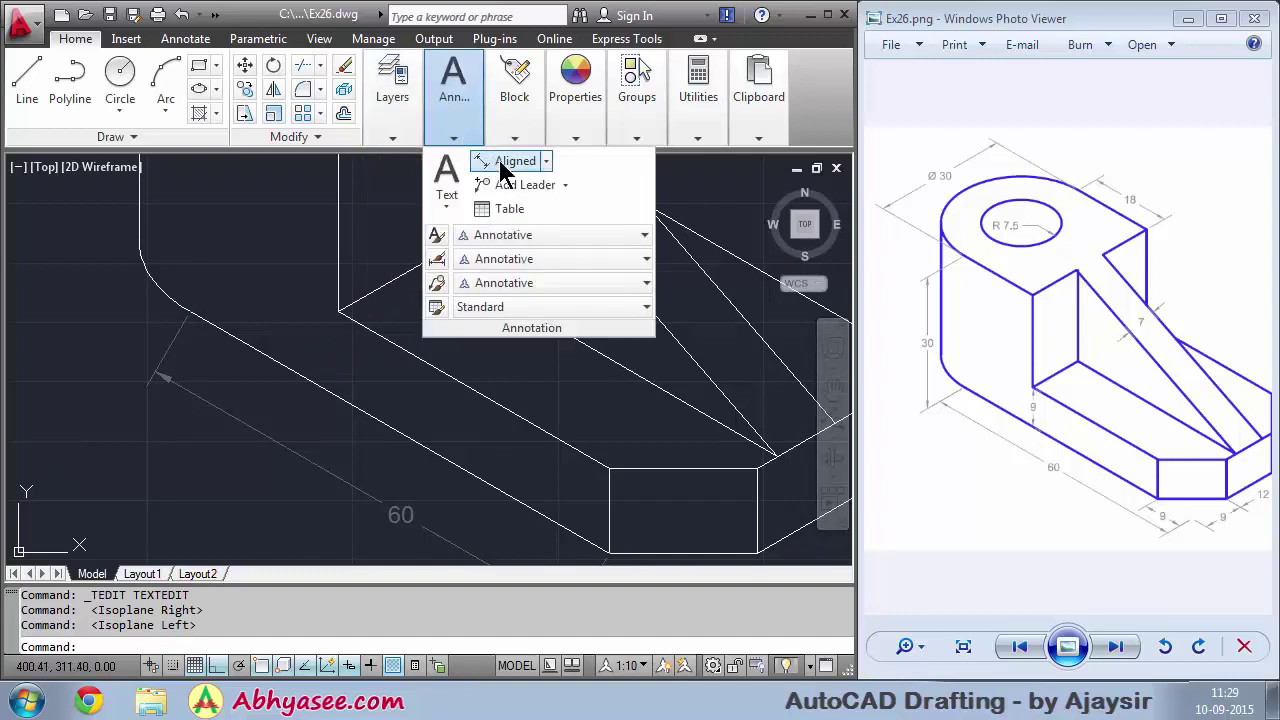
pyautogui.click(505, 165)
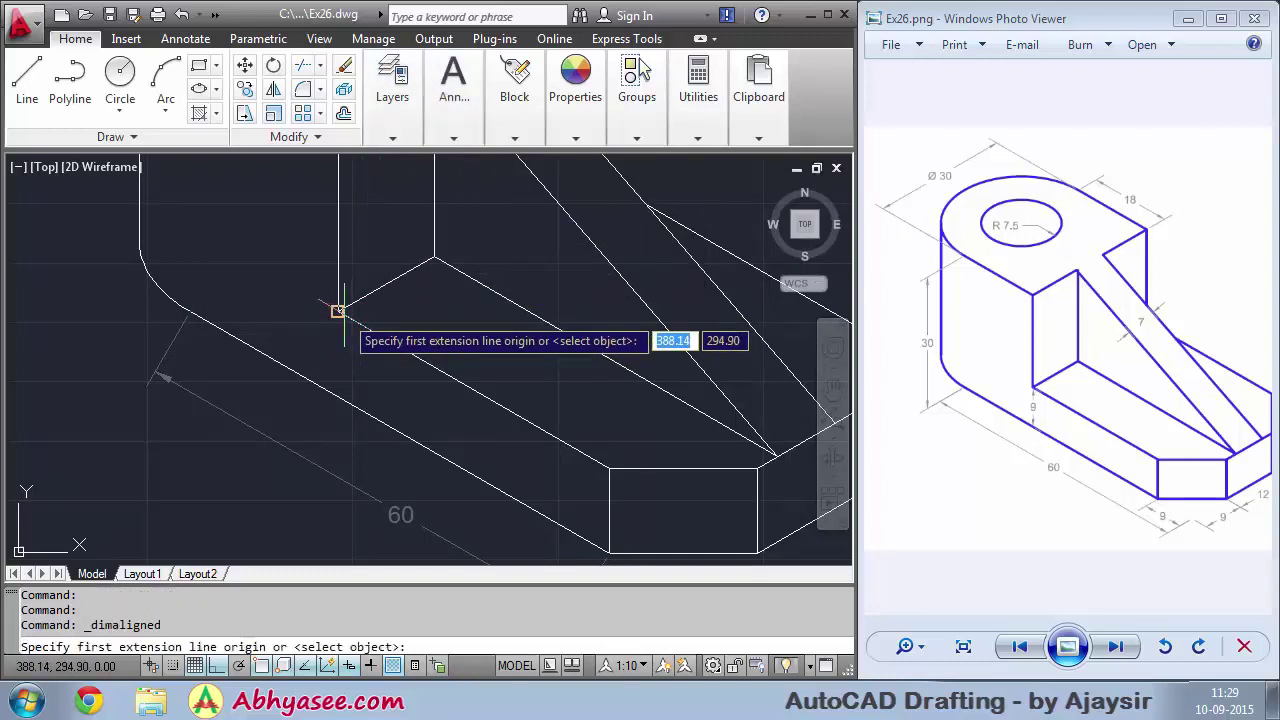
pyautogui.click(337, 311)
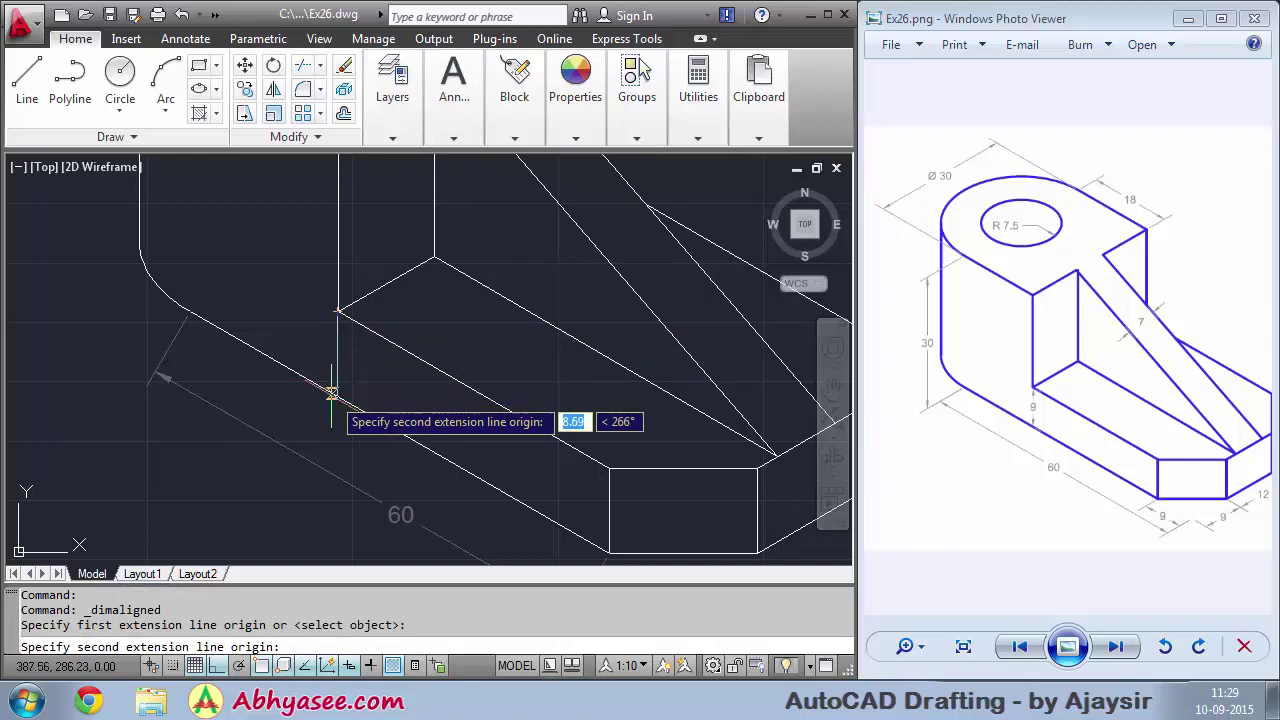
pyautogui.click(334, 393)
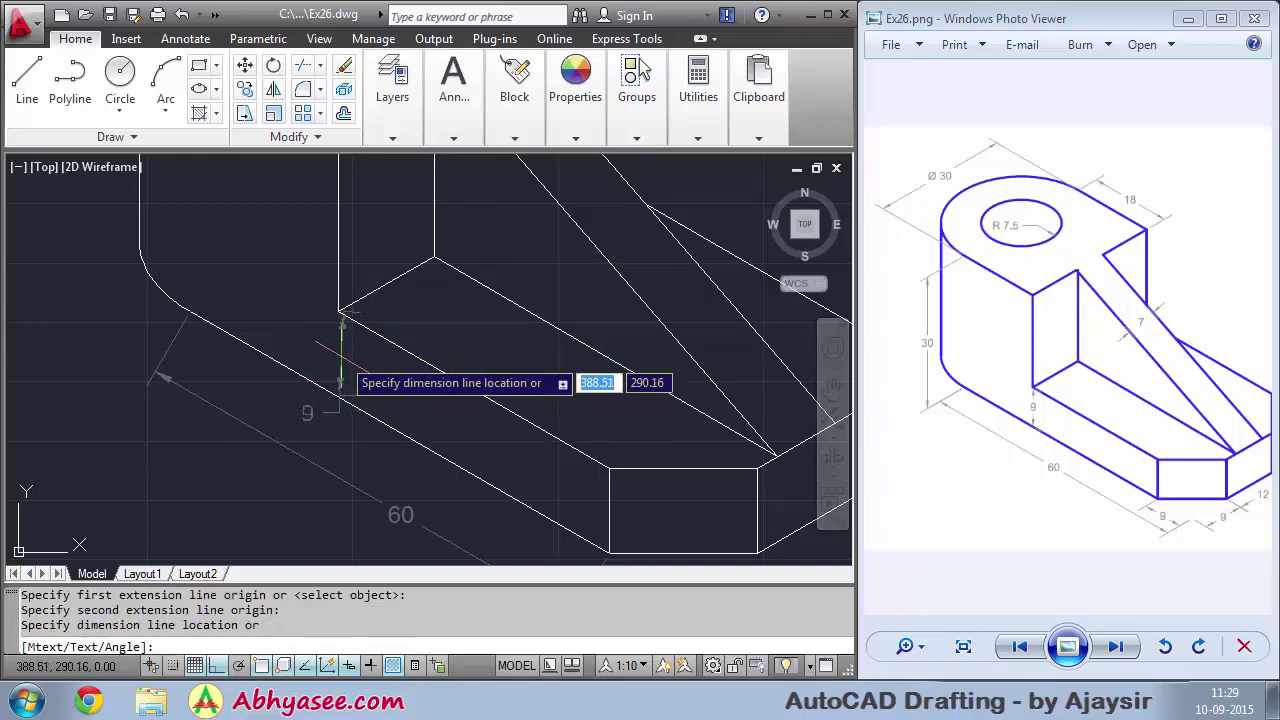
pyautogui.click(336, 383)
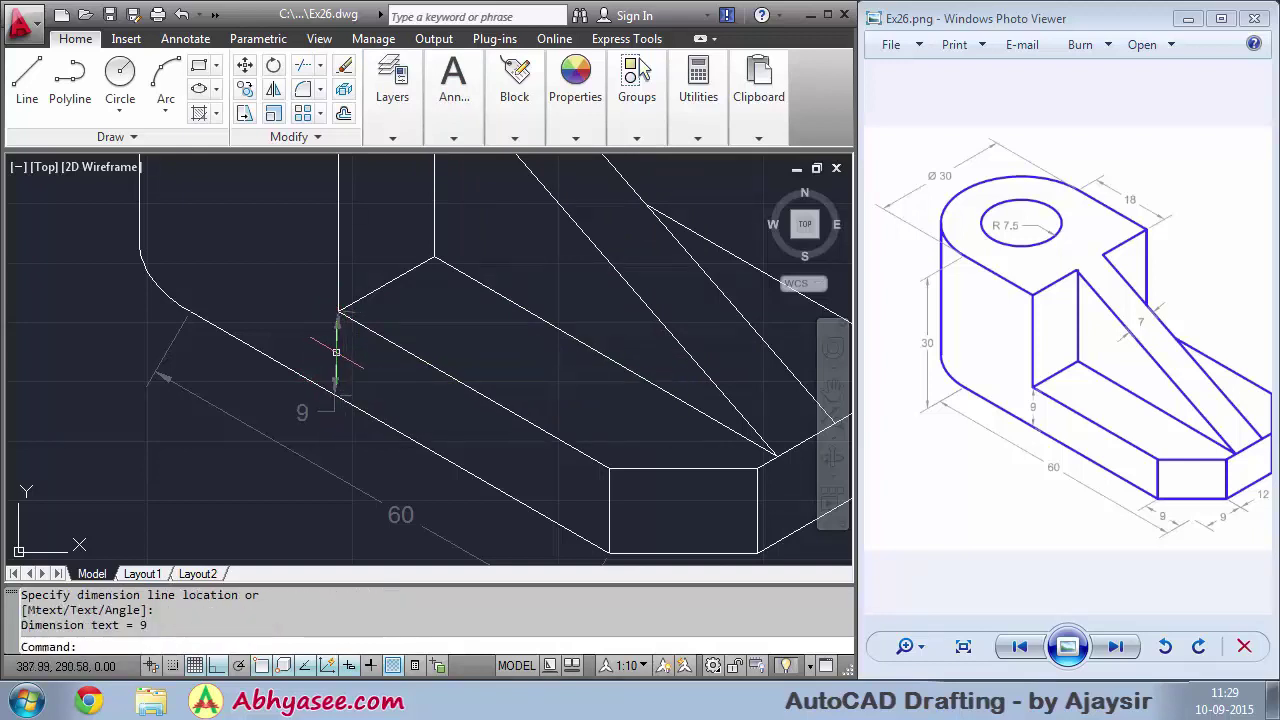
pyautogui.click(305, 410)
pyautogui.click(302, 411)
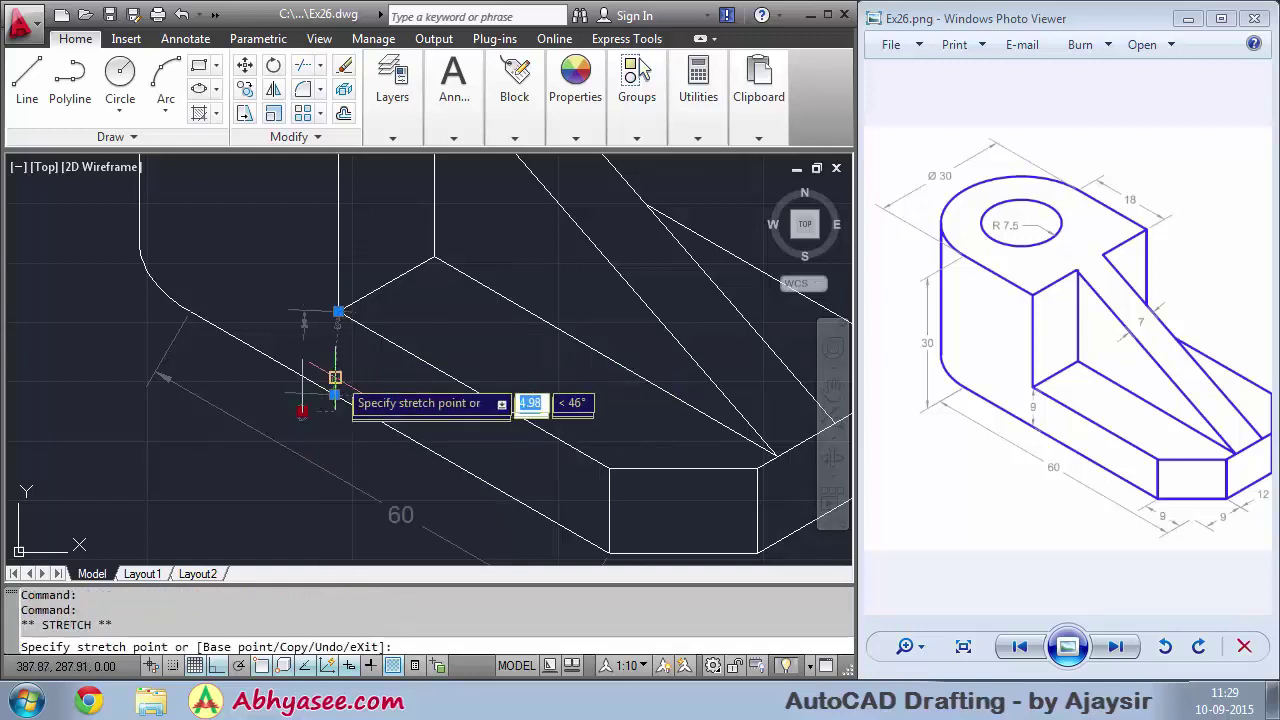
pyautogui.press('Escape')
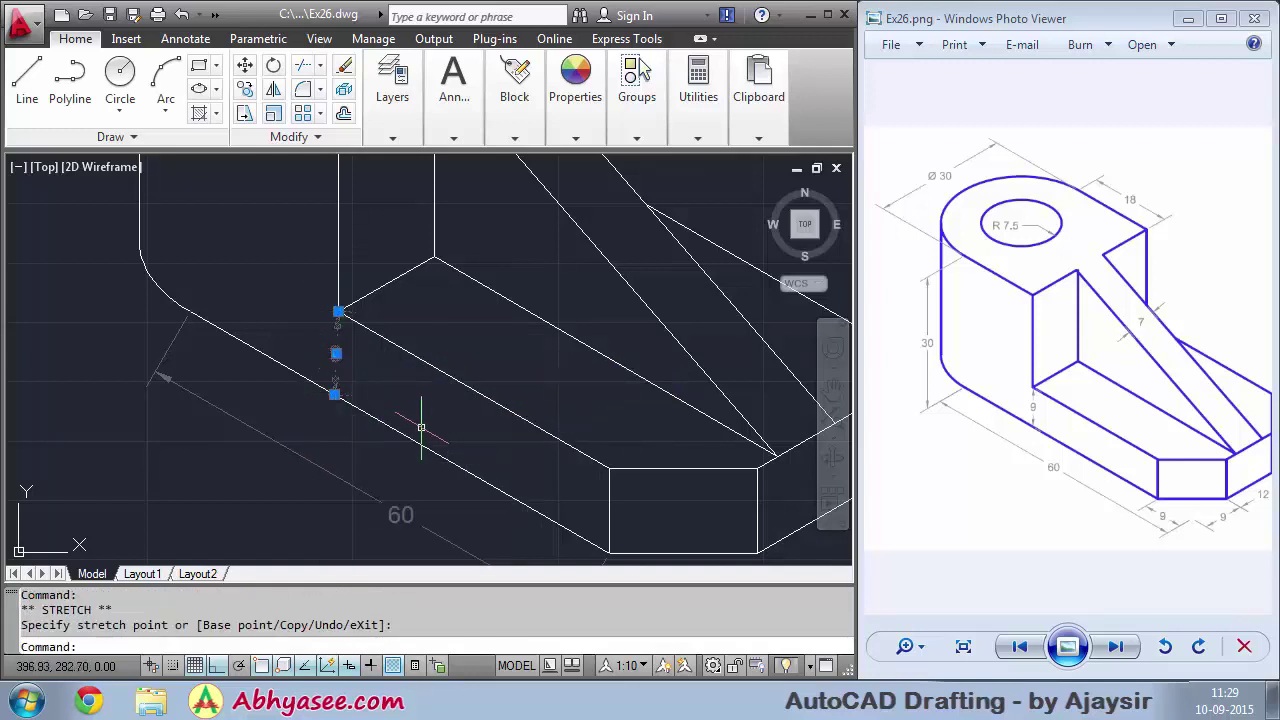
pyautogui.press('Escape')
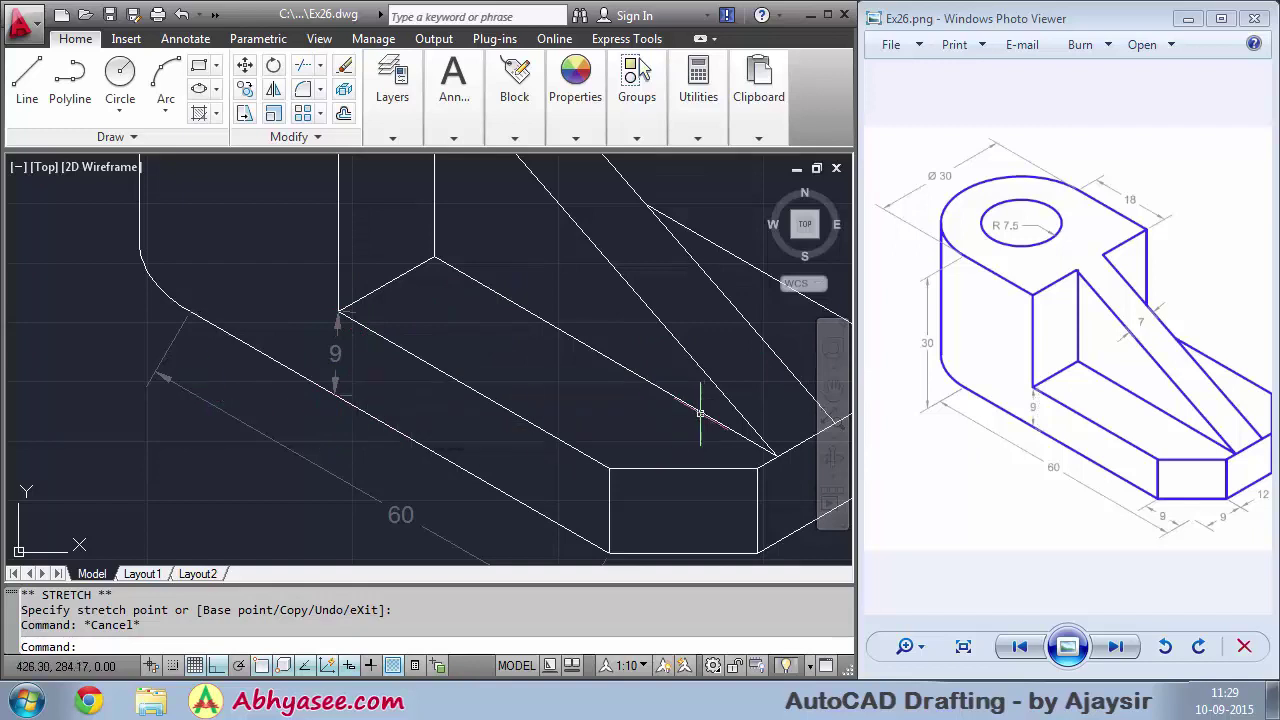
pyautogui.scroll(-5, 521, 428)
pyautogui.moveTo(720, 290); pyautogui.dragTo(545, 320, button='middle')
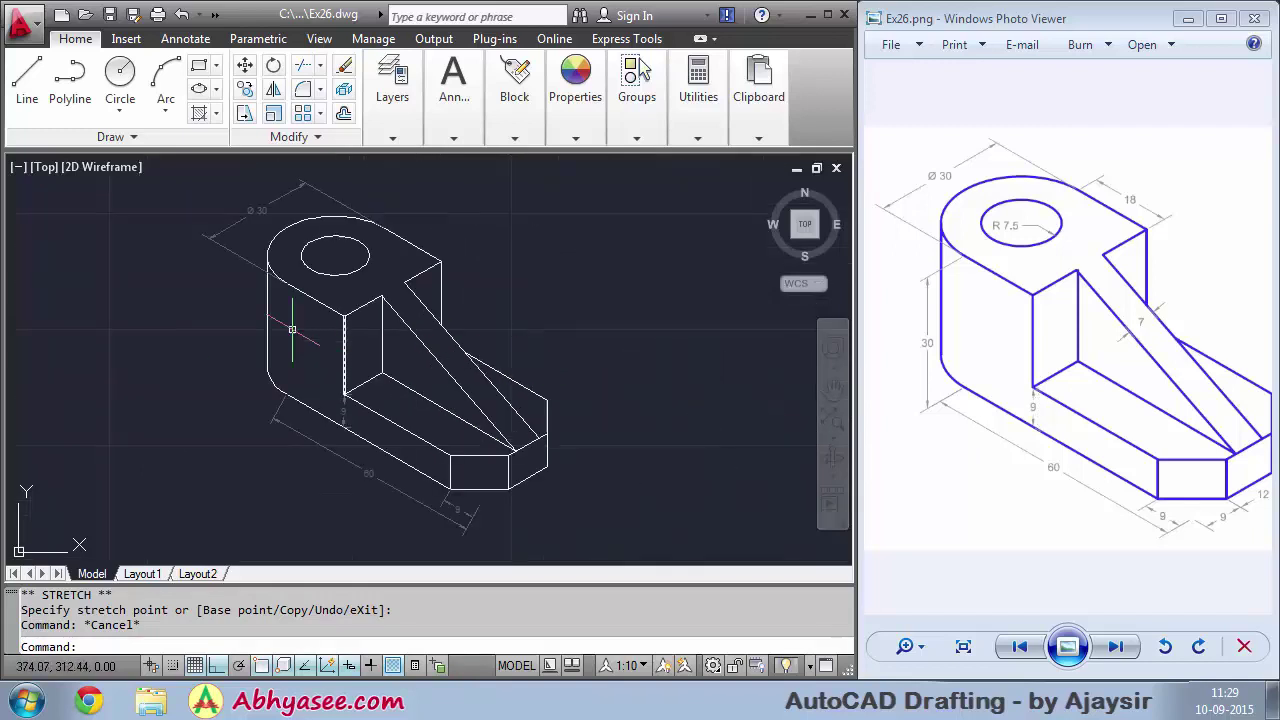